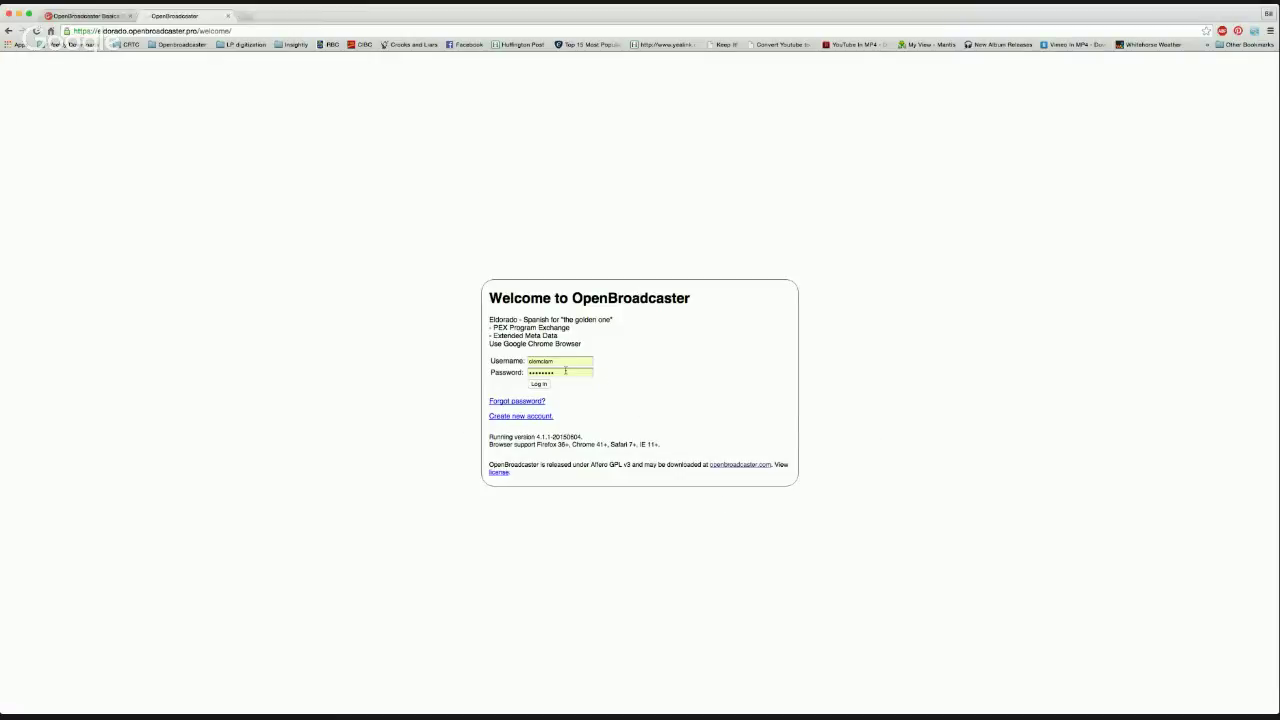
# View the new account form, return to the login window and log in with the prefilled credentials
pyautogui.click(522, 416)
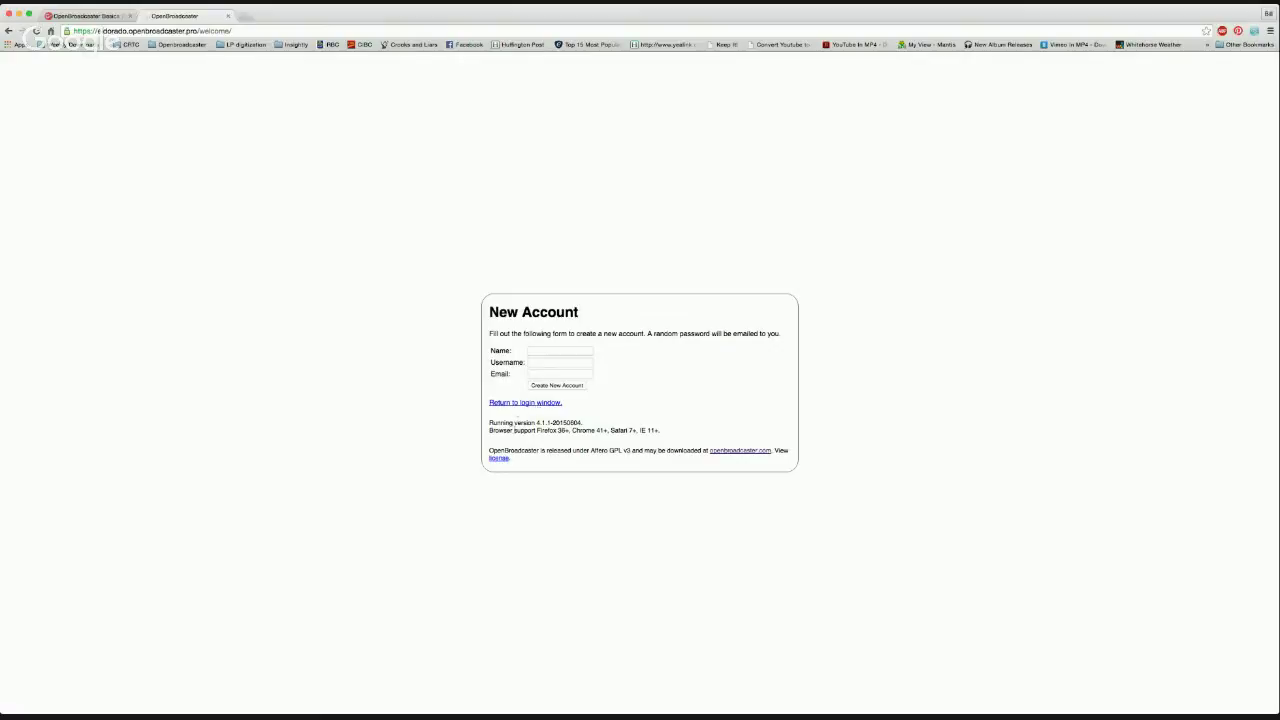
pyautogui.click(516, 404)
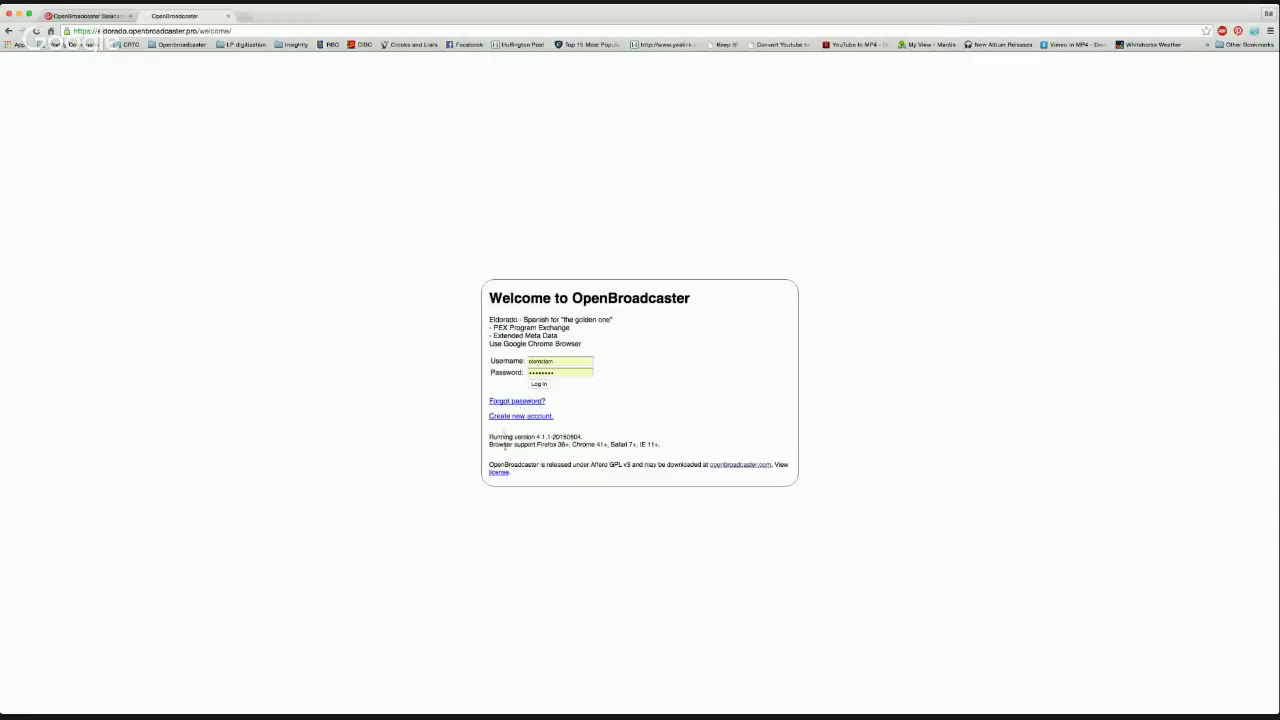
pyautogui.click(539, 385)
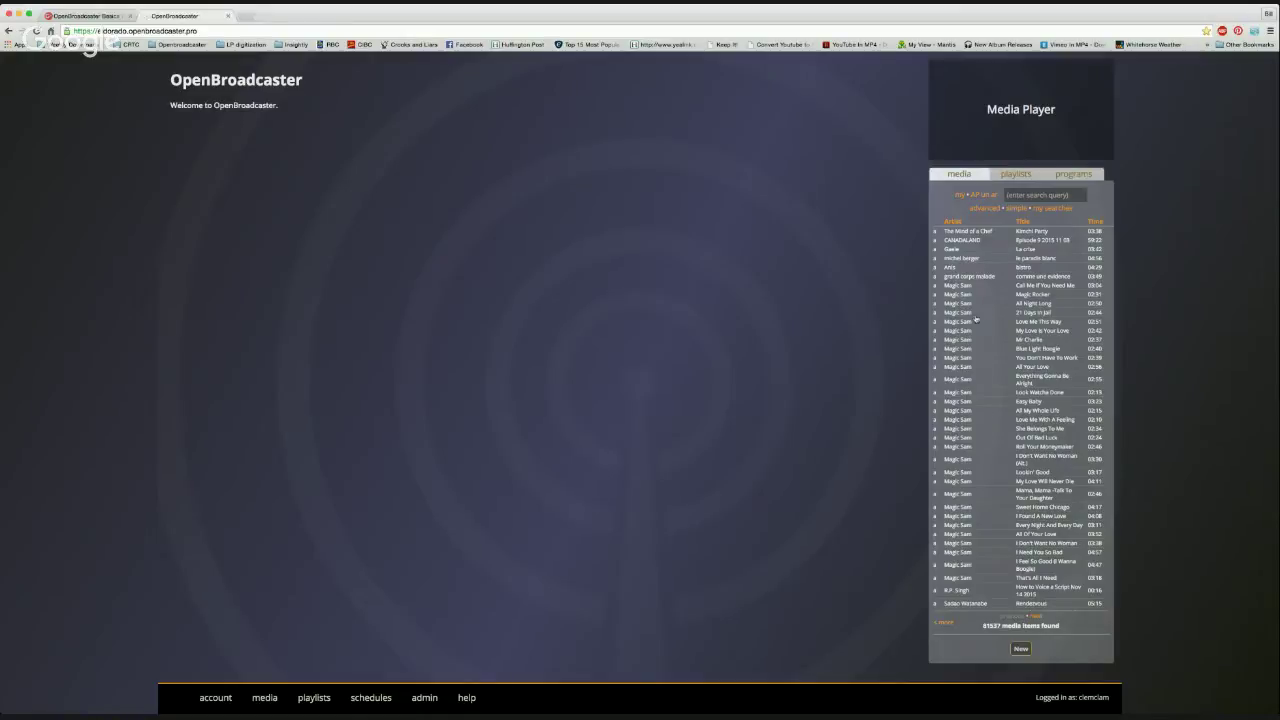
# Look through the playlists and programs lists and return to the media list
pyautogui.click(1013, 176)
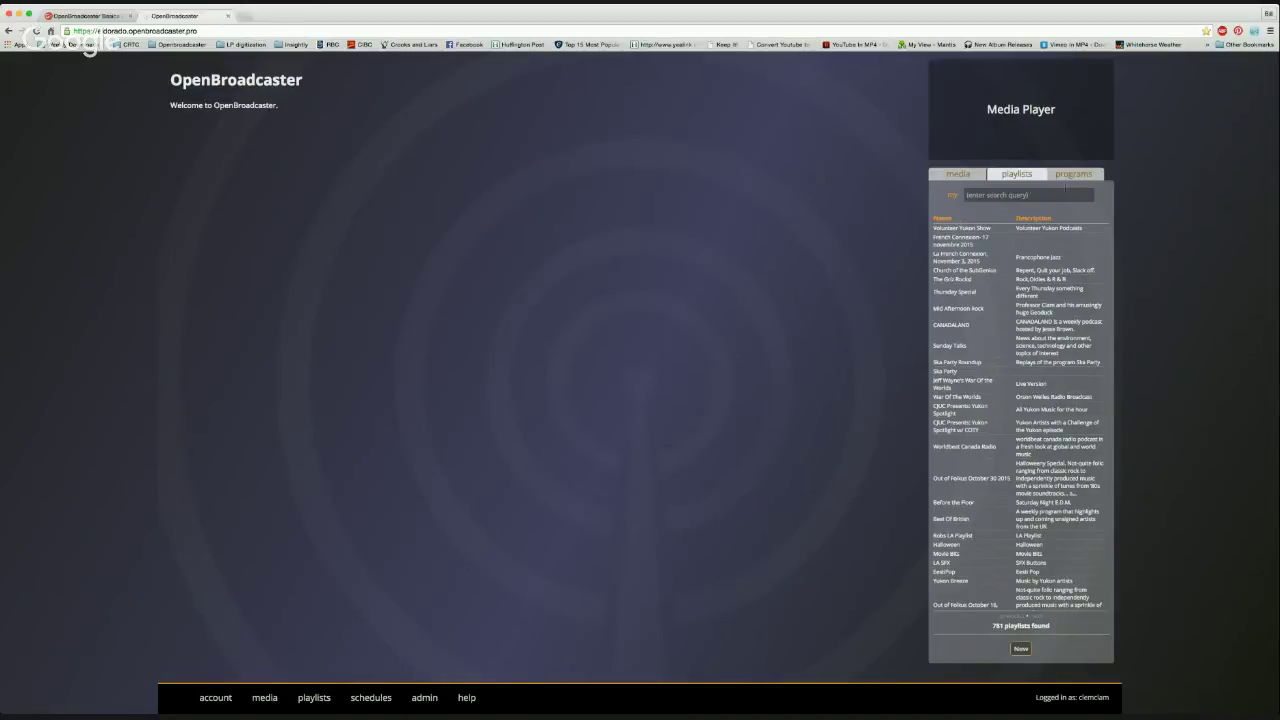
pyautogui.click(1075, 176)
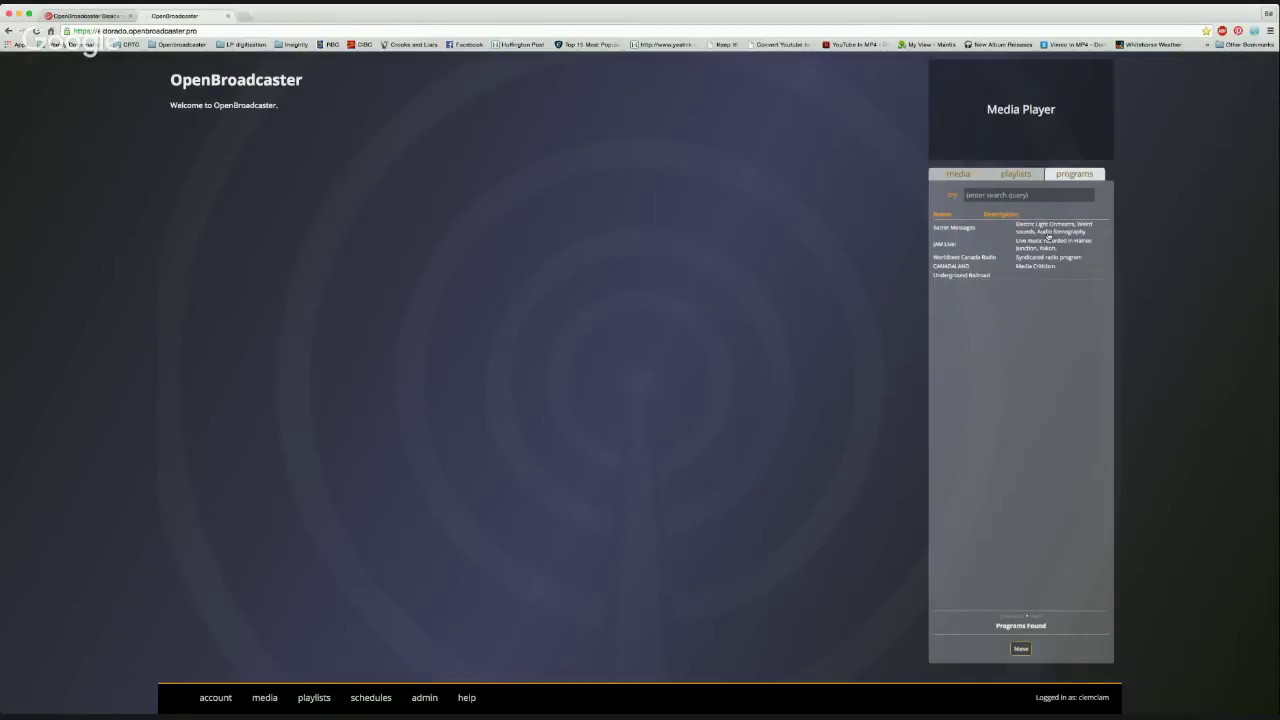
pyautogui.click(957, 175)
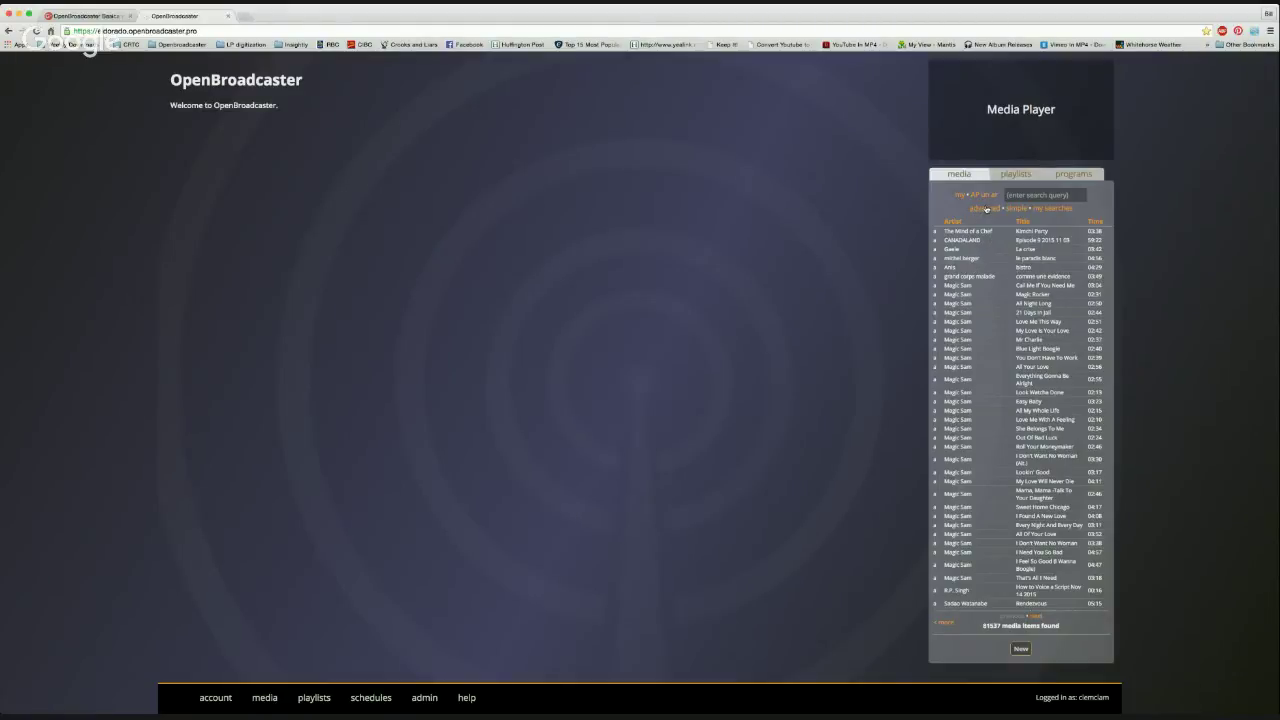
# Run a simple media search for "beatles", browse the matches and sort them by artist
pyautogui.click(1017, 210)
pyautogui.write('beatles')
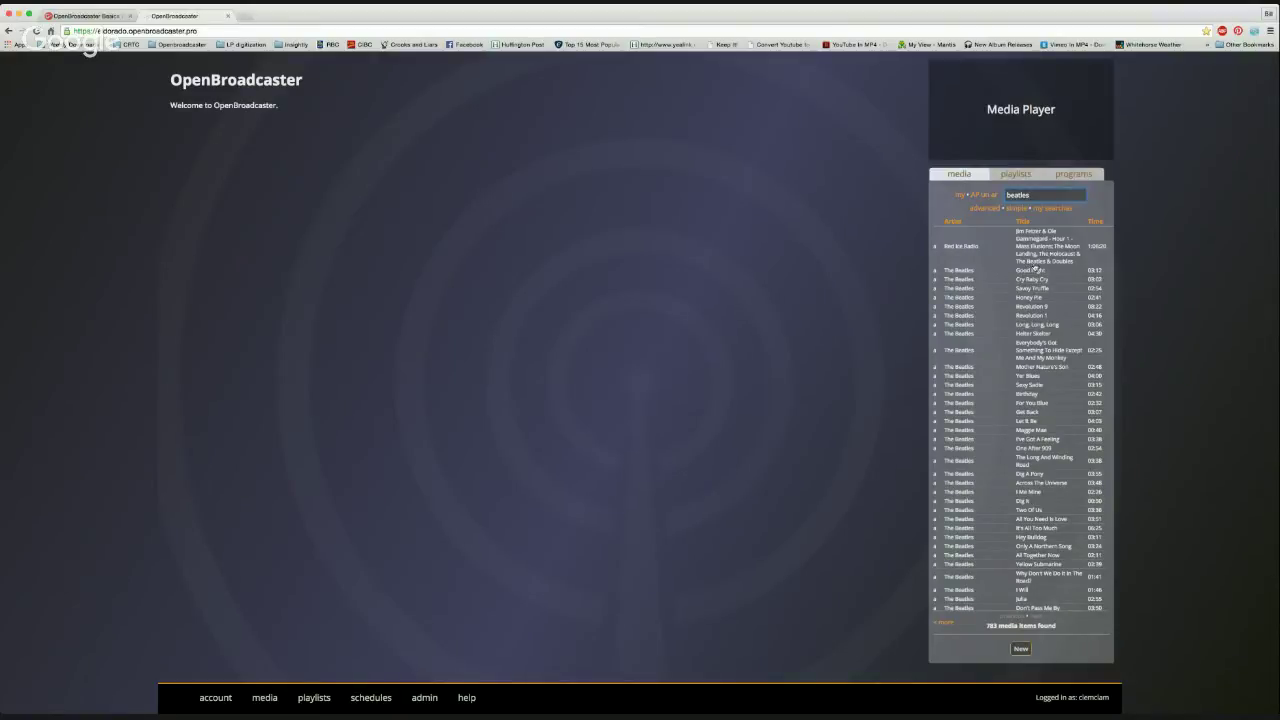
pyautogui.scroll(-10, 1030, 268)
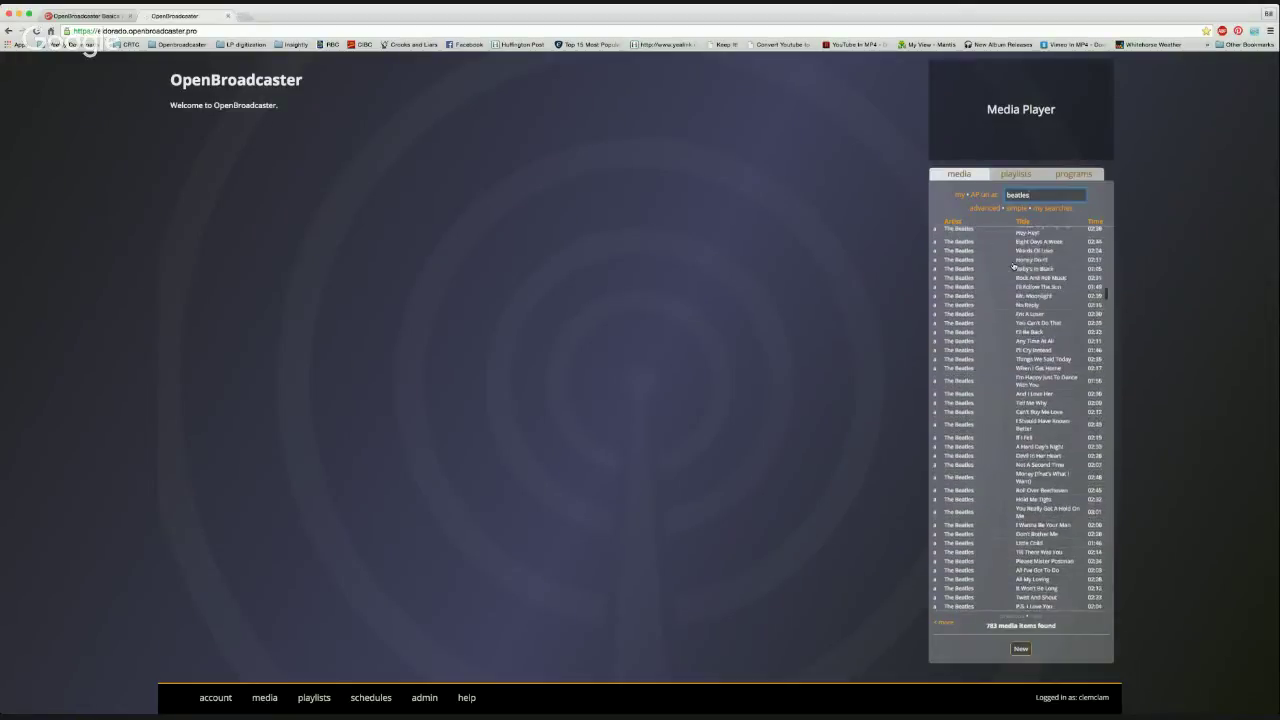
pyautogui.scroll(10, 1013, 267)
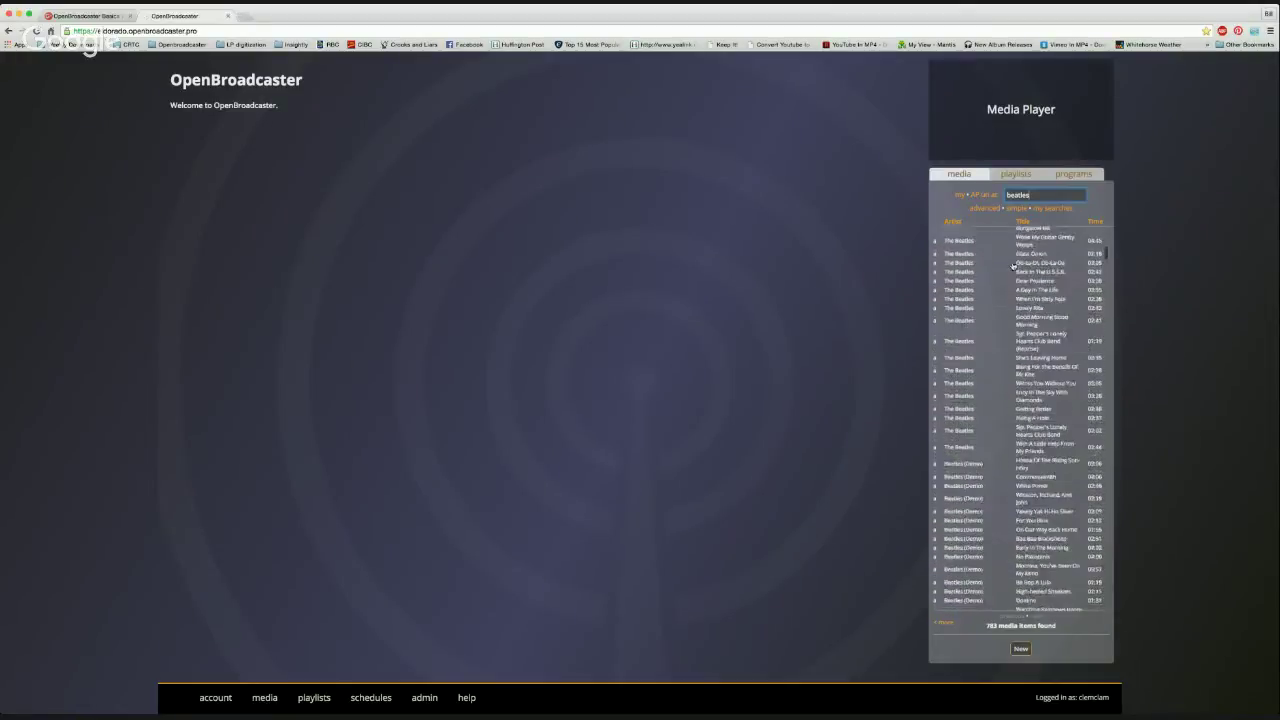
pyautogui.click(949, 224)
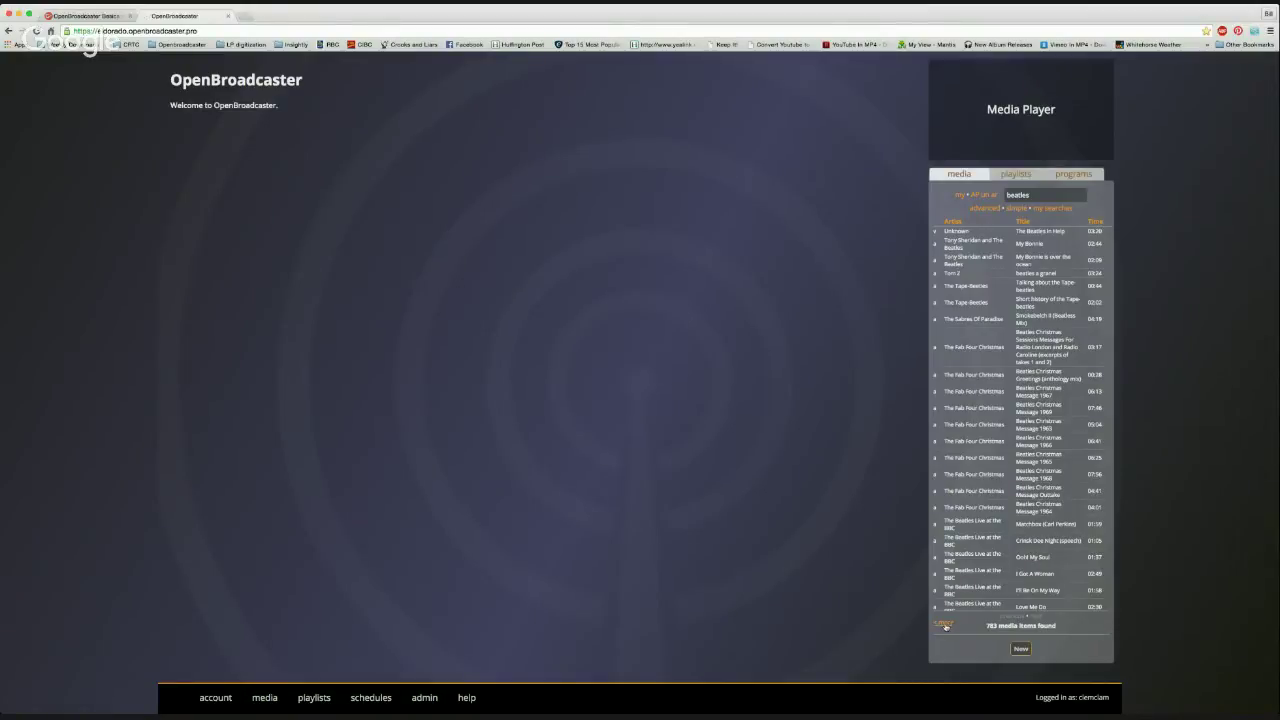
# Sort the media results by year and album/series in the expanded view, and restore the compact list
pyautogui.click(944, 624)
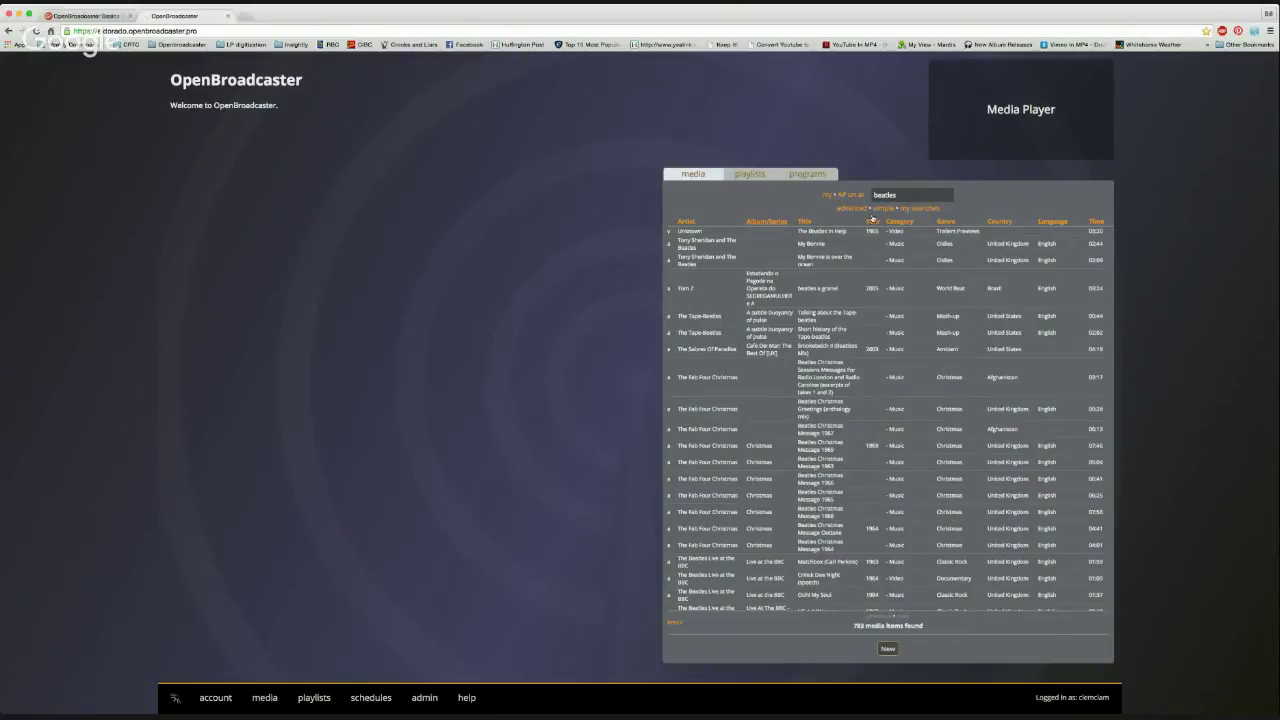
pyautogui.click(873, 221)
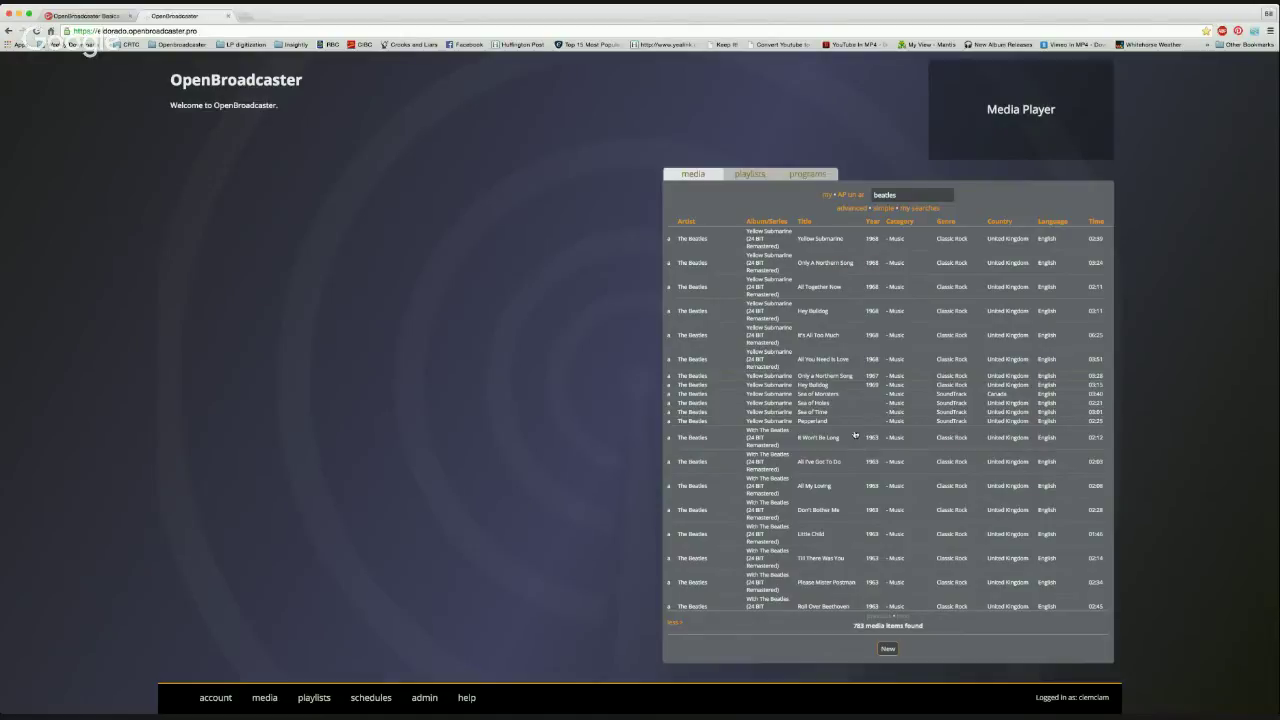
pyautogui.click(673, 623)
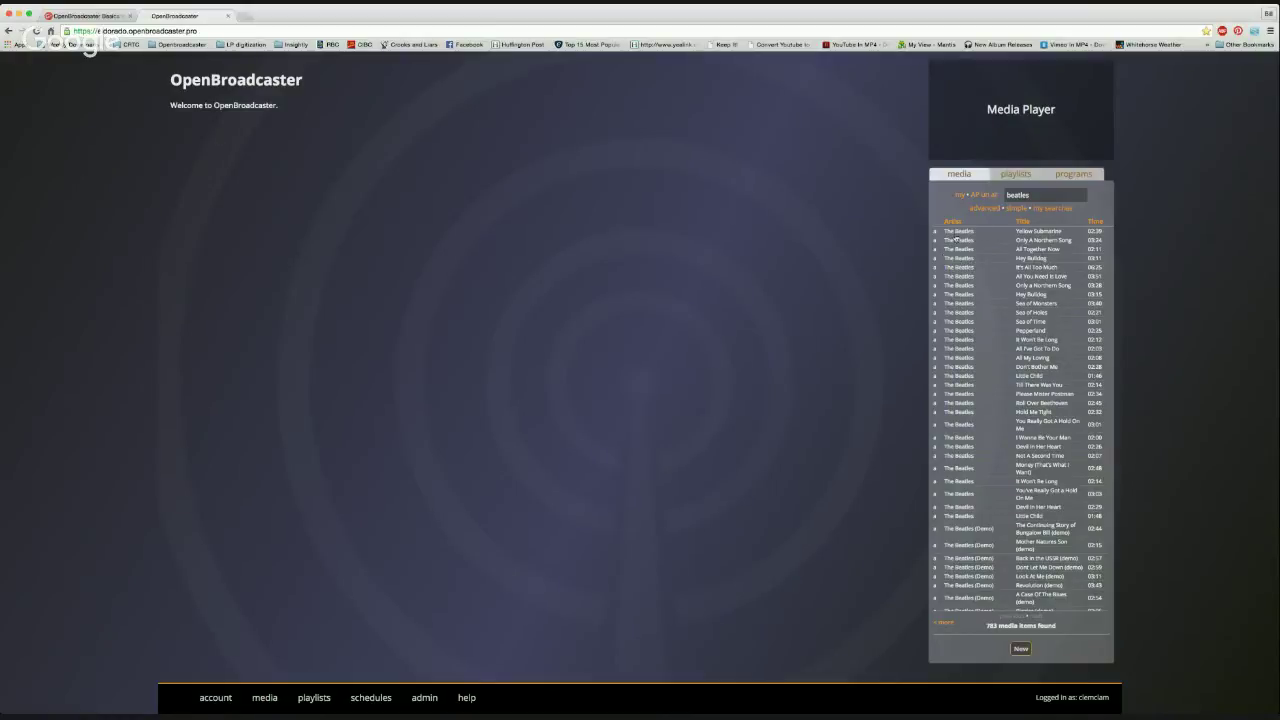
# Start an advanced media search and set the criterion field to Category
pyautogui.click(983, 209)
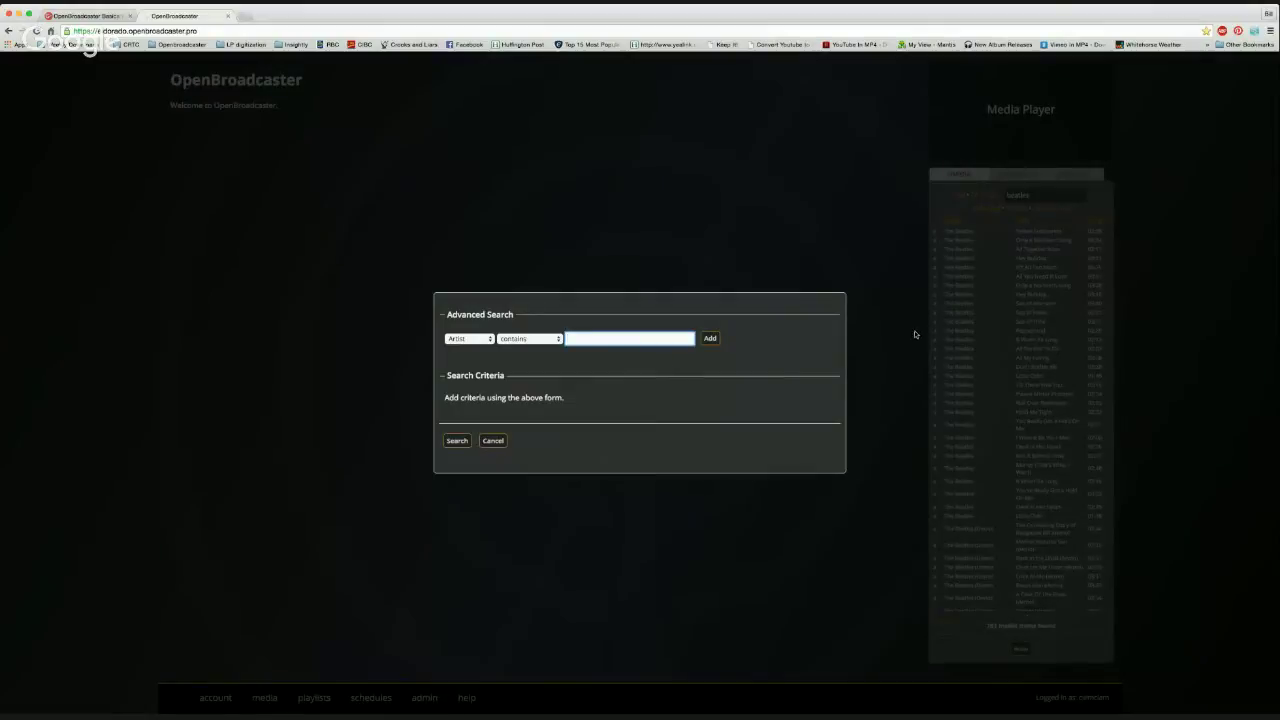
pyautogui.click(486, 340)
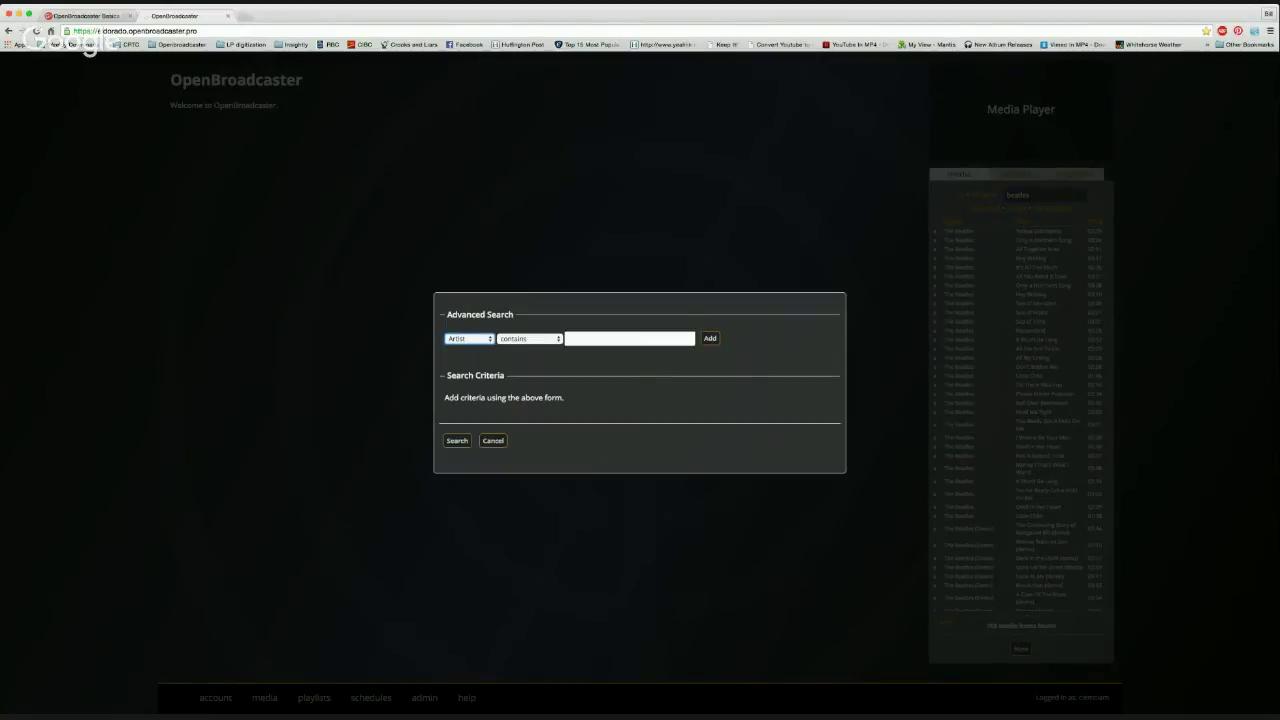
pyautogui.press('c')
pyautogui.press('Tab')
pyautogui.press('Tab')
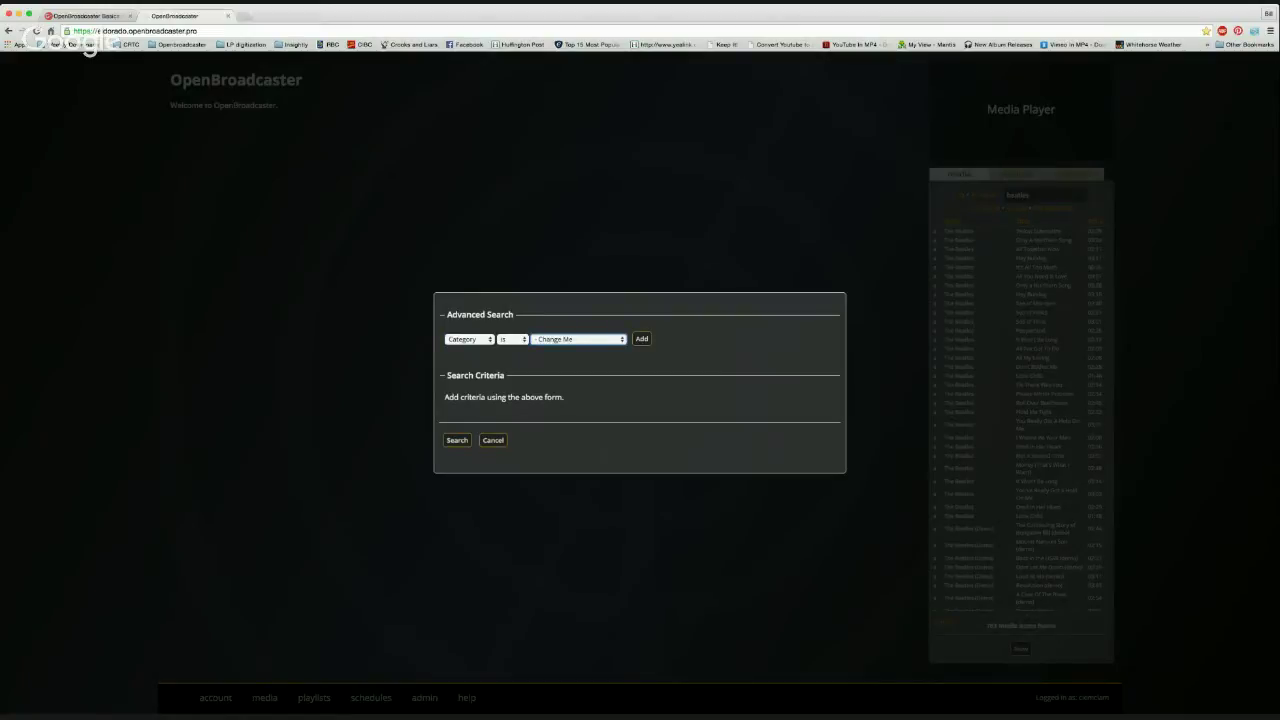
# Set the advanced search criterion to Country is Barbados, and cancel the search without adding it
pyautogui.hotkey('shift', 'Tab')
pyautogui.hotkey('shift', 'Tab')
pyautogui.press('c')
pyautogui.press('Tab')
pyautogui.press('Tab')
pyautogui.write('bar')
pyautogui.hotkey('shift', 'Tab')
pyautogui.hotkey('shift', 'Tab')
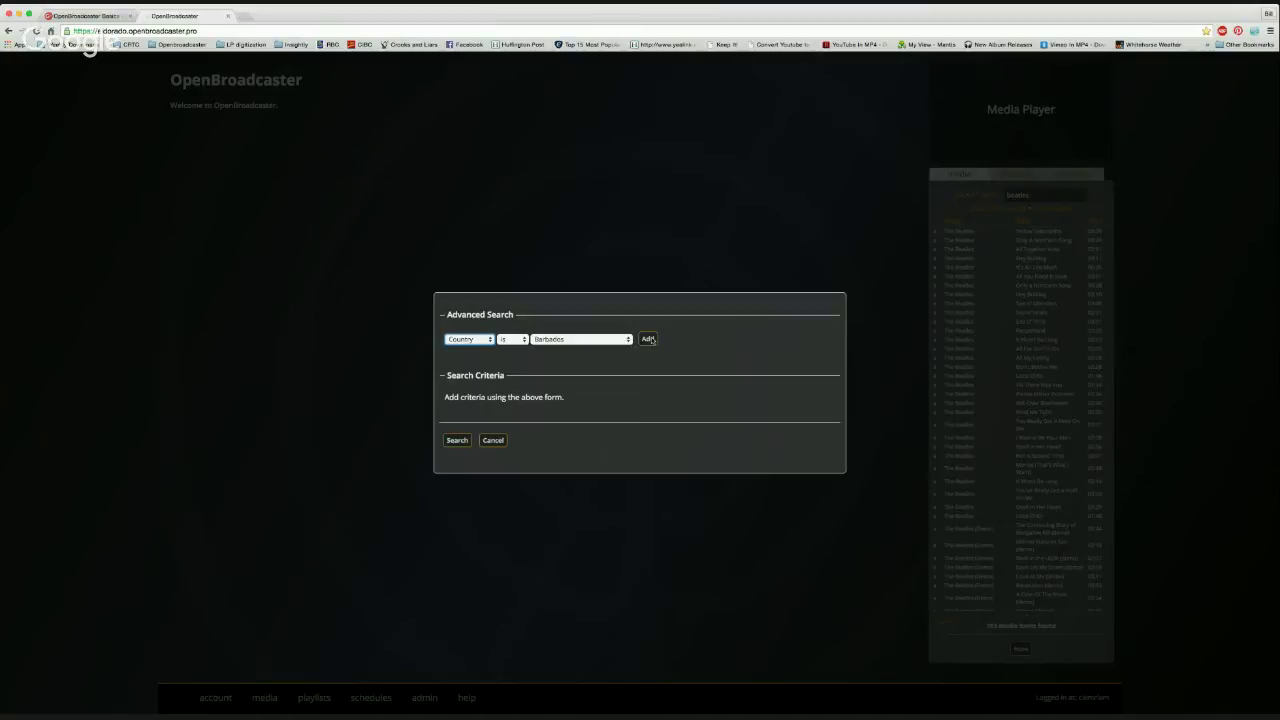
pyautogui.click(491, 441)
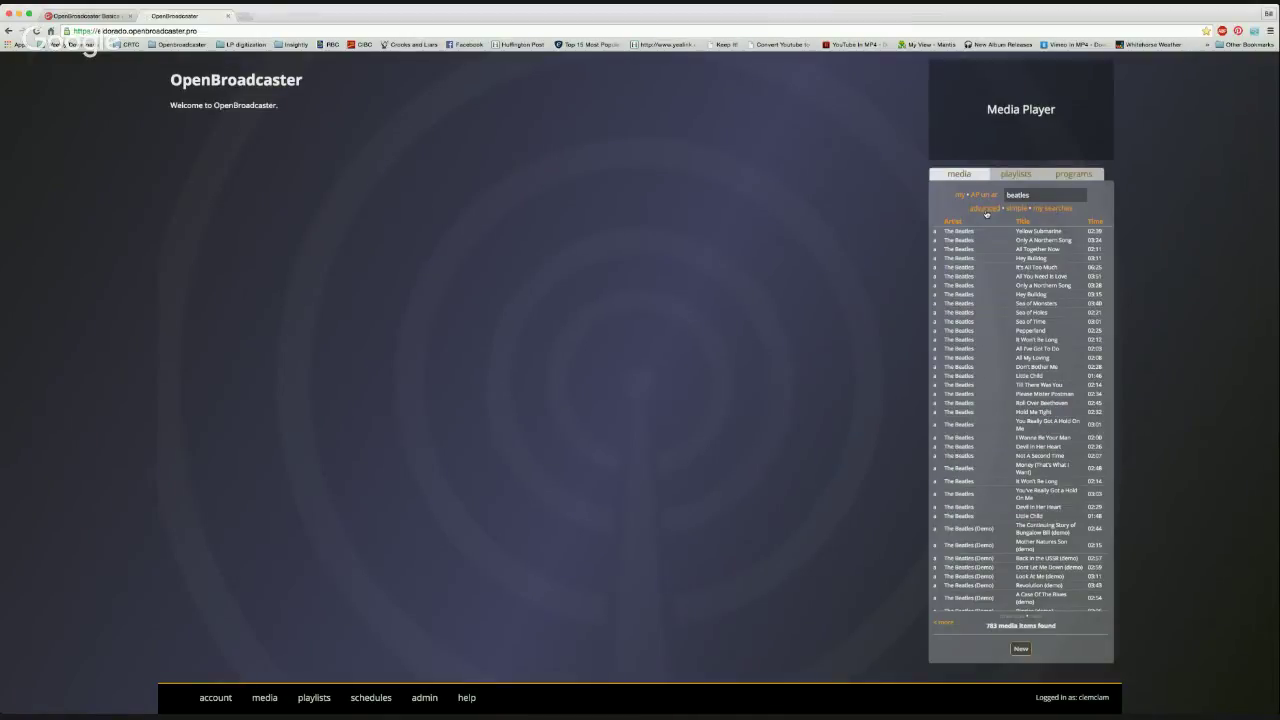
# Review the saved searches and search history, and close them
pyautogui.click(1051, 209)
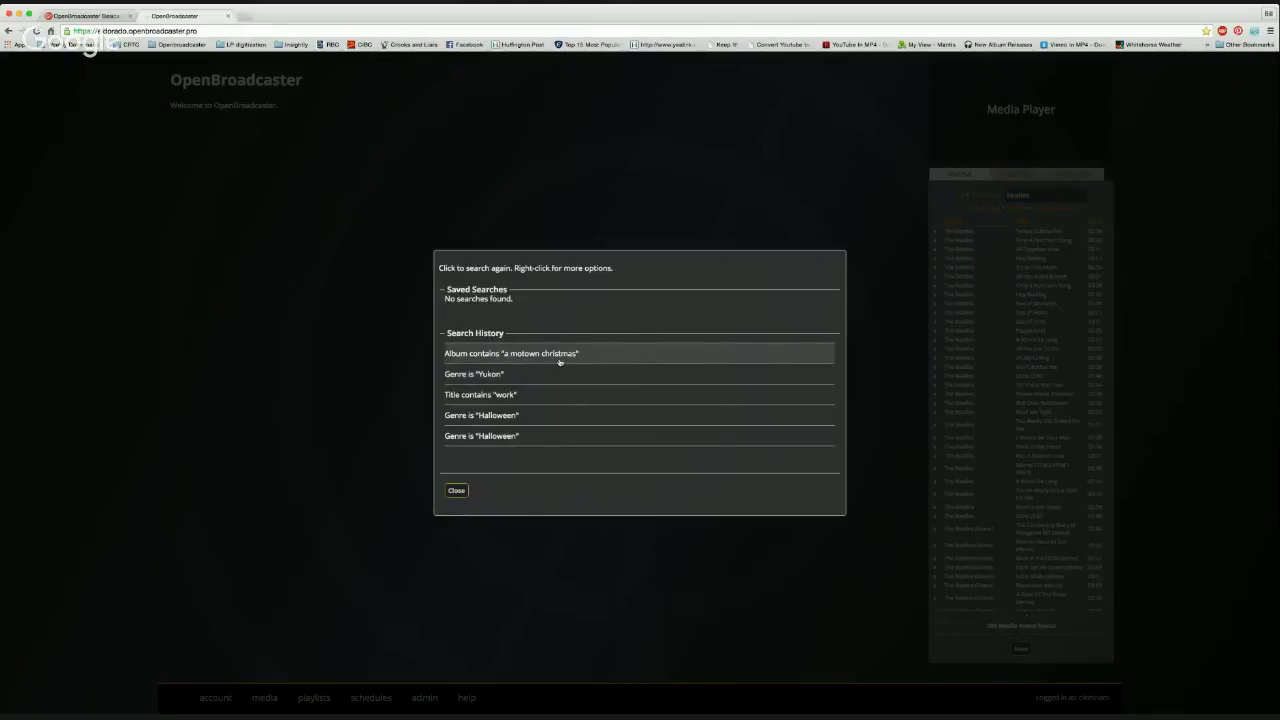
pyautogui.click(459, 490)
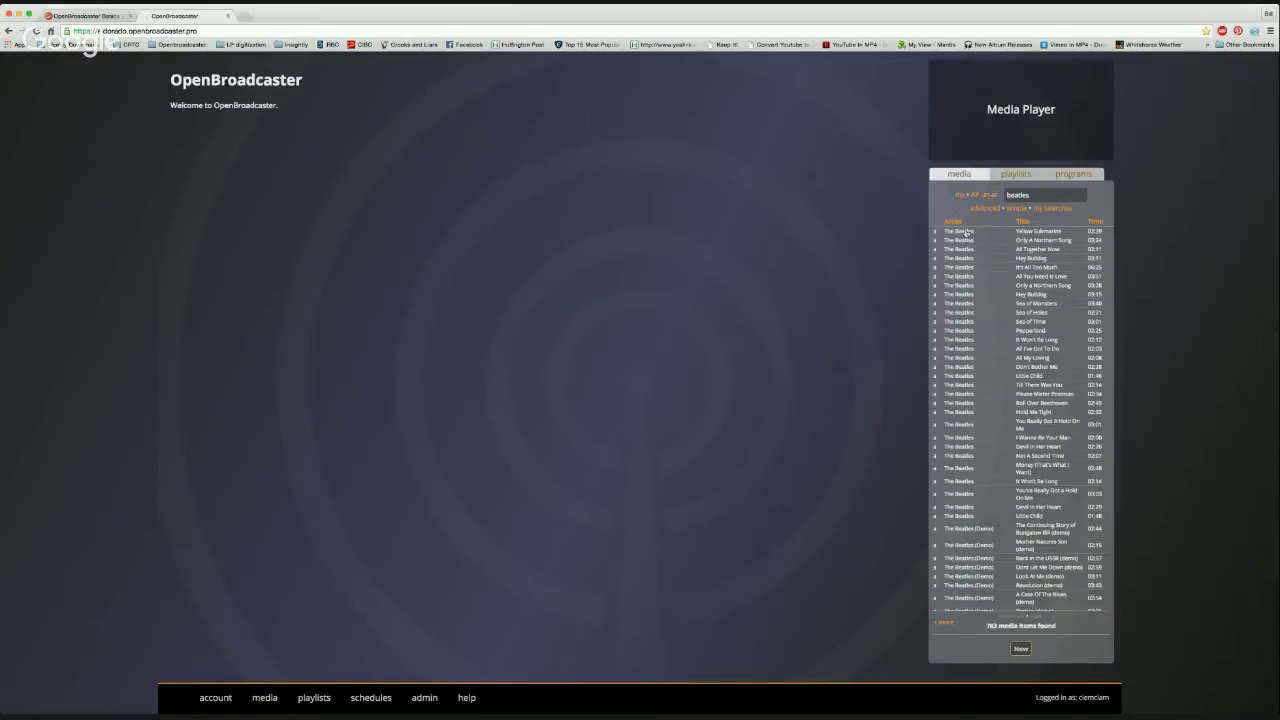
# Open the first media result, The Beatles' Yellow Submarine, for editing
pyautogui.click(966, 232)
pyautogui.scroll(-1, 971, 236)
pyautogui.scroll(1, 971, 236)
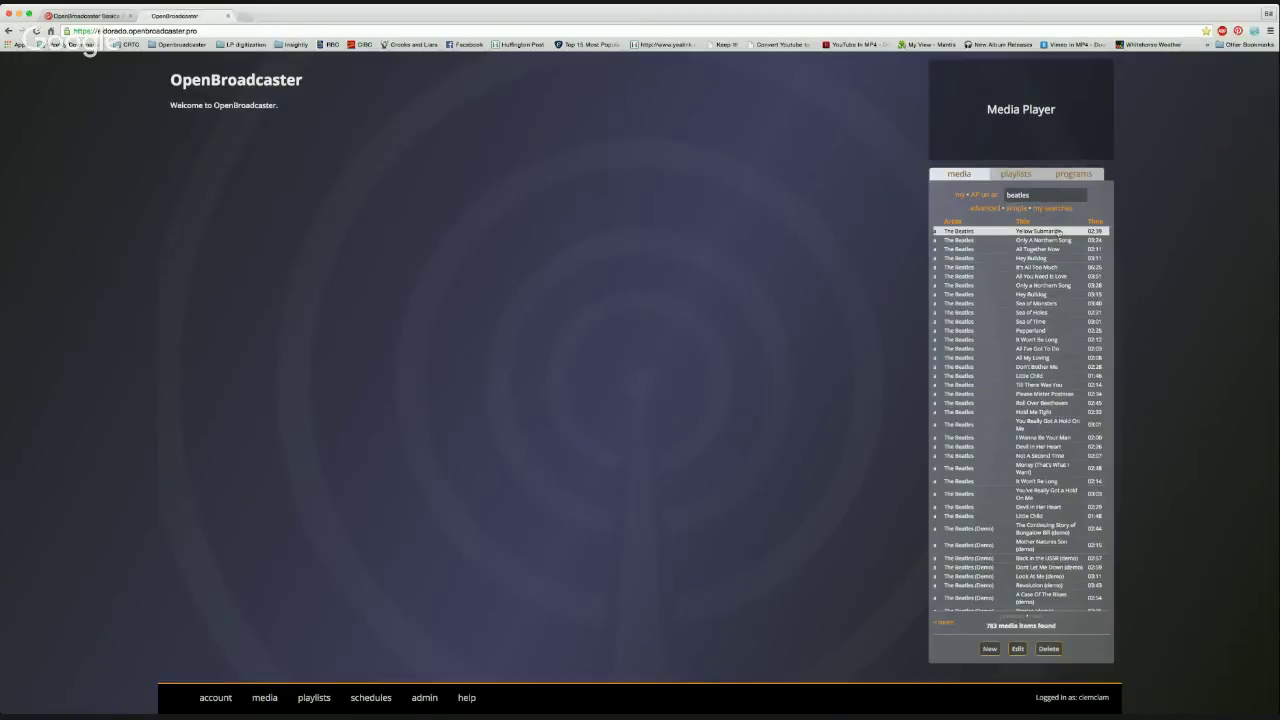
pyautogui.click(1018, 649)
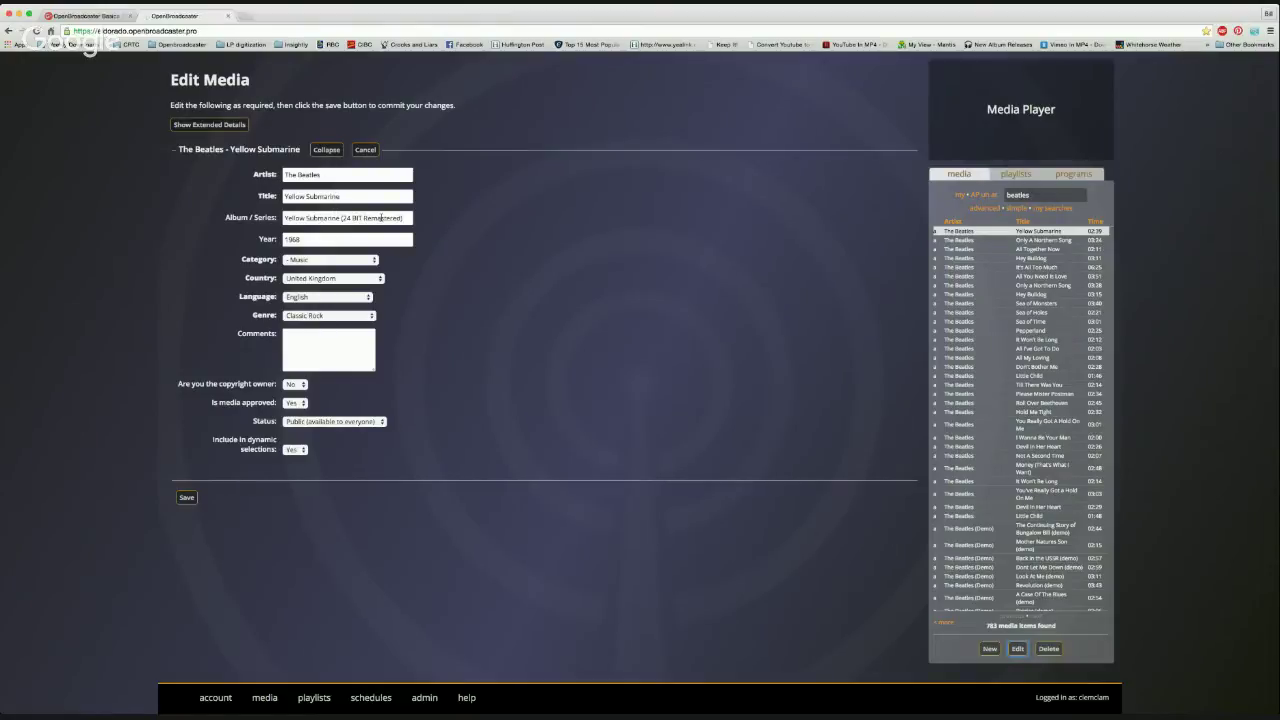
# Review the category, copyright owner, approval and remaining status options of Yellow Submarine, and save the media item
pyautogui.click(300, 261)
pyautogui.click(290, 385)
pyautogui.click(298, 403)
pyautogui.press('Tab')
pyautogui.press('Tab')
pyautogui.click(187, 498)
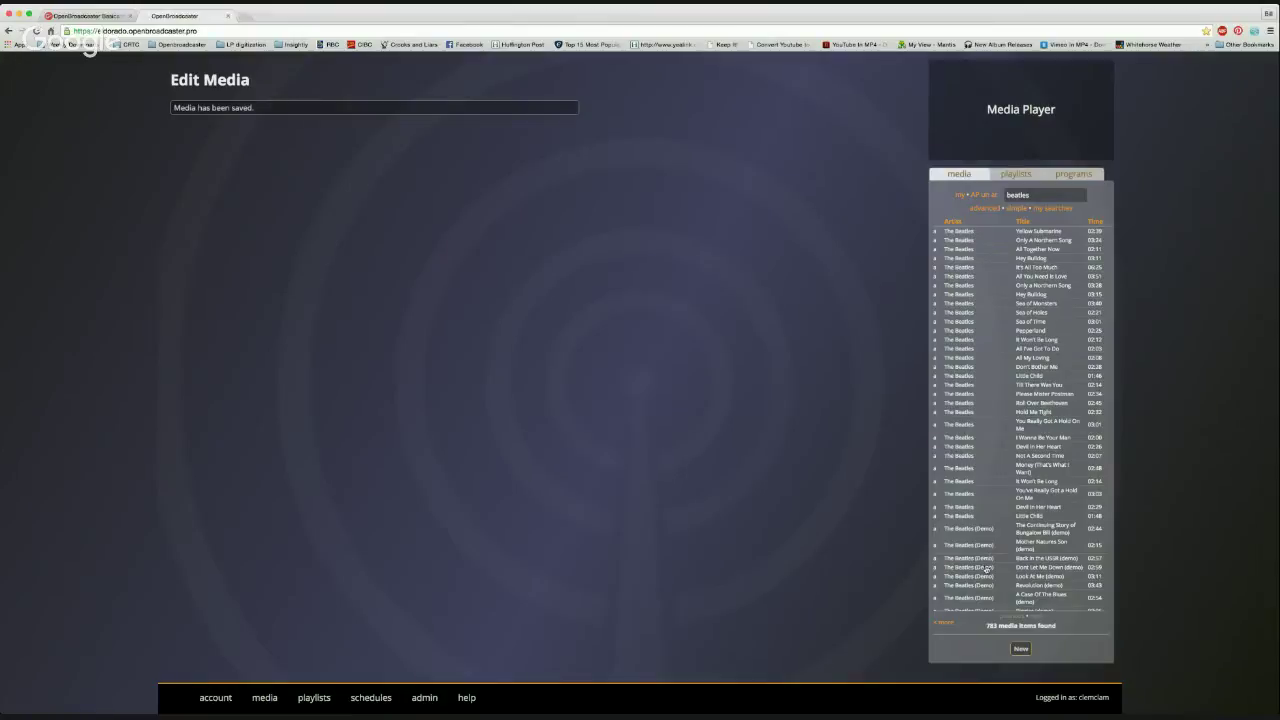
# Clear the "beatles" search query and browse the full media list
pyautogui.scroll(-3, 986, 572)
pyautogui.scroll(3, 986, 572)
pyautogui.moveTo(1032, 195); pyautogui.dragTo(990, 195)
pyautogui.press('BackSpace')
pyautogui.click(404, 306)
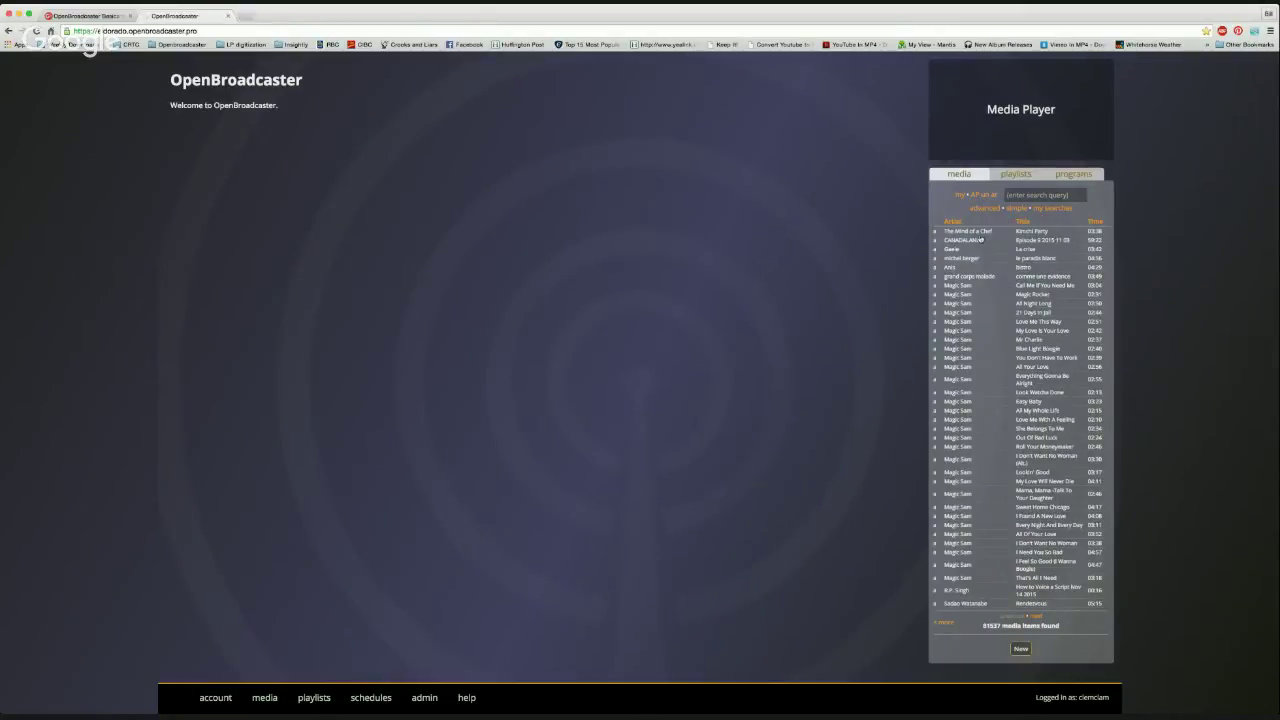
pyautogui.scroll(-1, 985, 290)
pyautogui.scroll(-10, 990, 318)
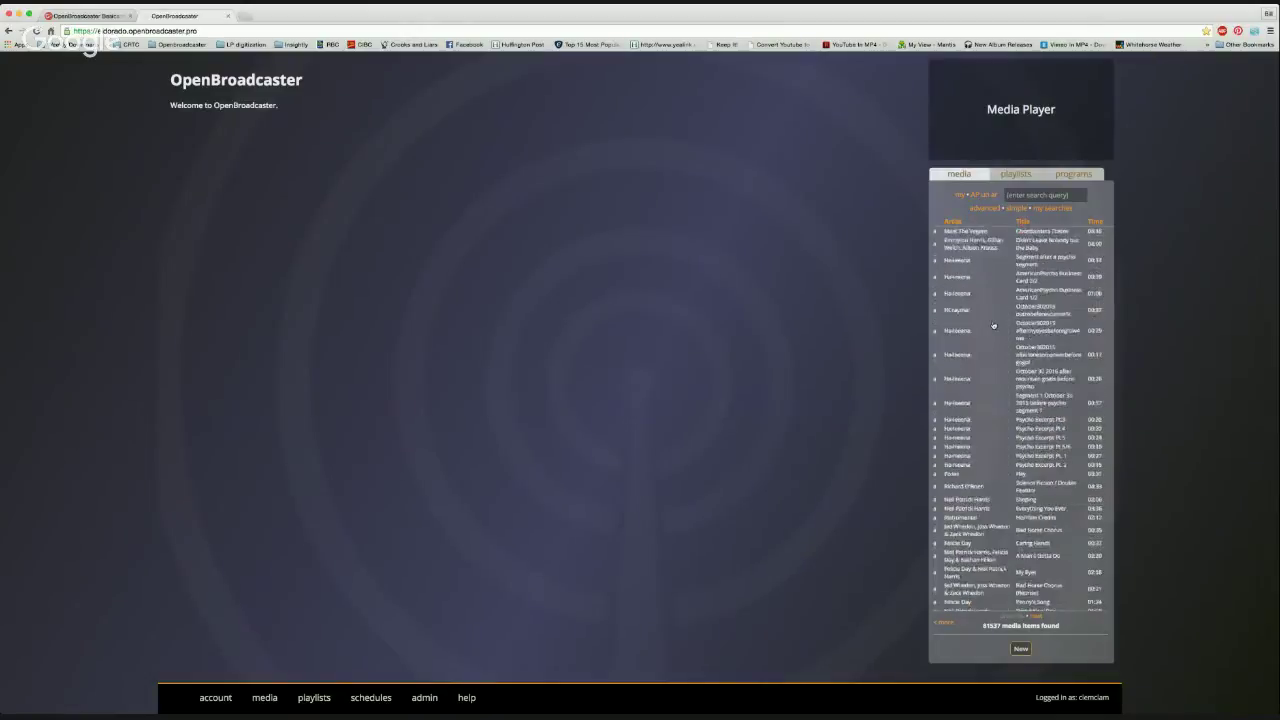
pyautogui.scroll(10, 993, 325)
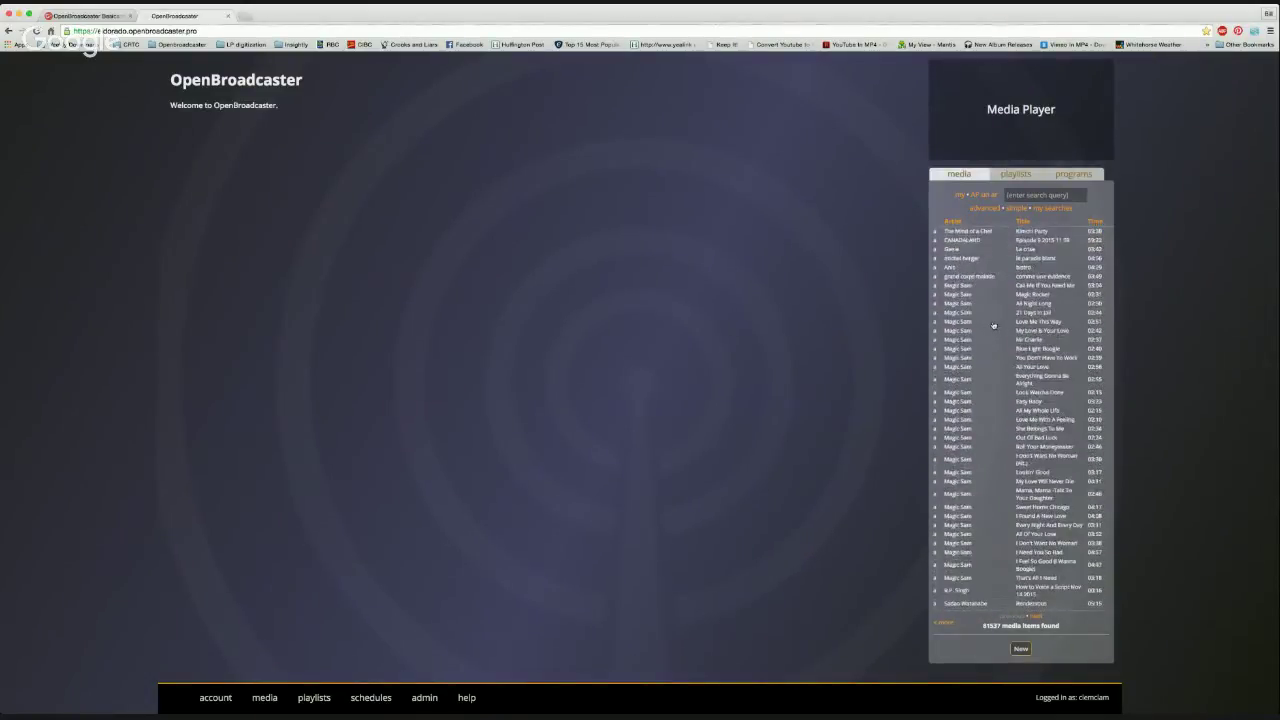
# Open the account settings, review the results per page, language, theme and dyslexia-friendly font options, and save the settings
pyautogui.moveTo(214, 694)
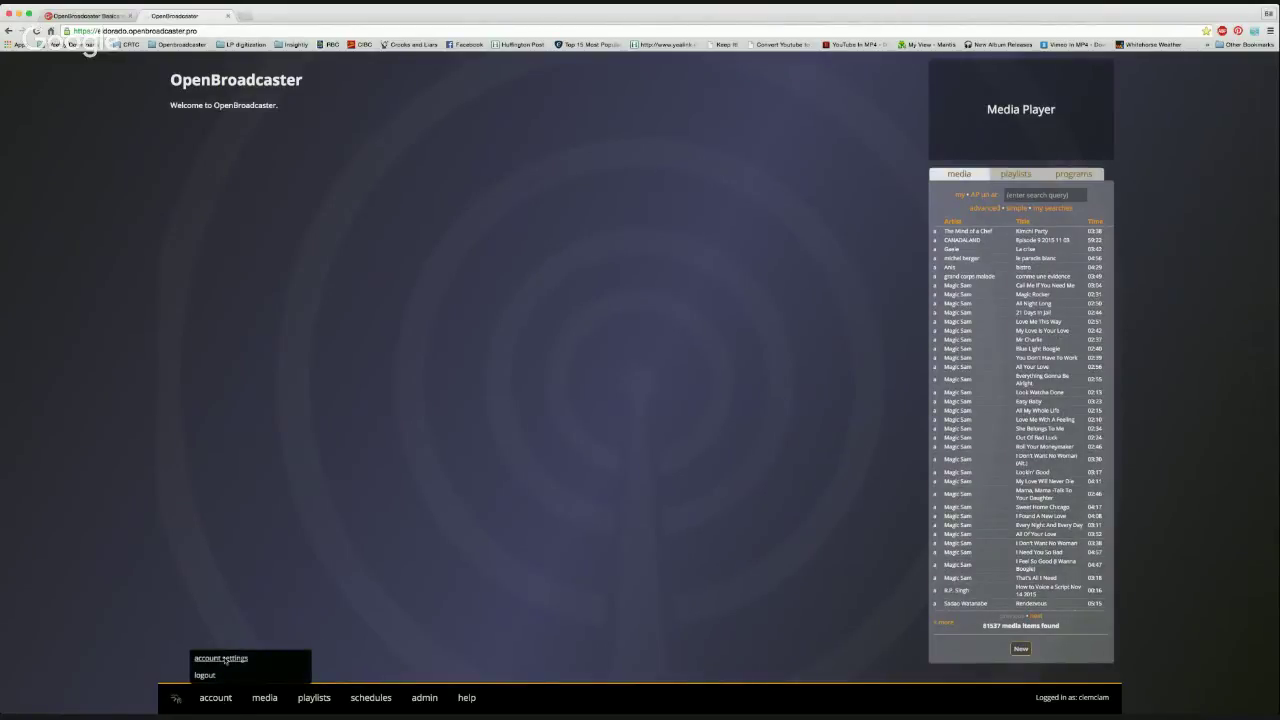
pyautogui.click(222, 658)
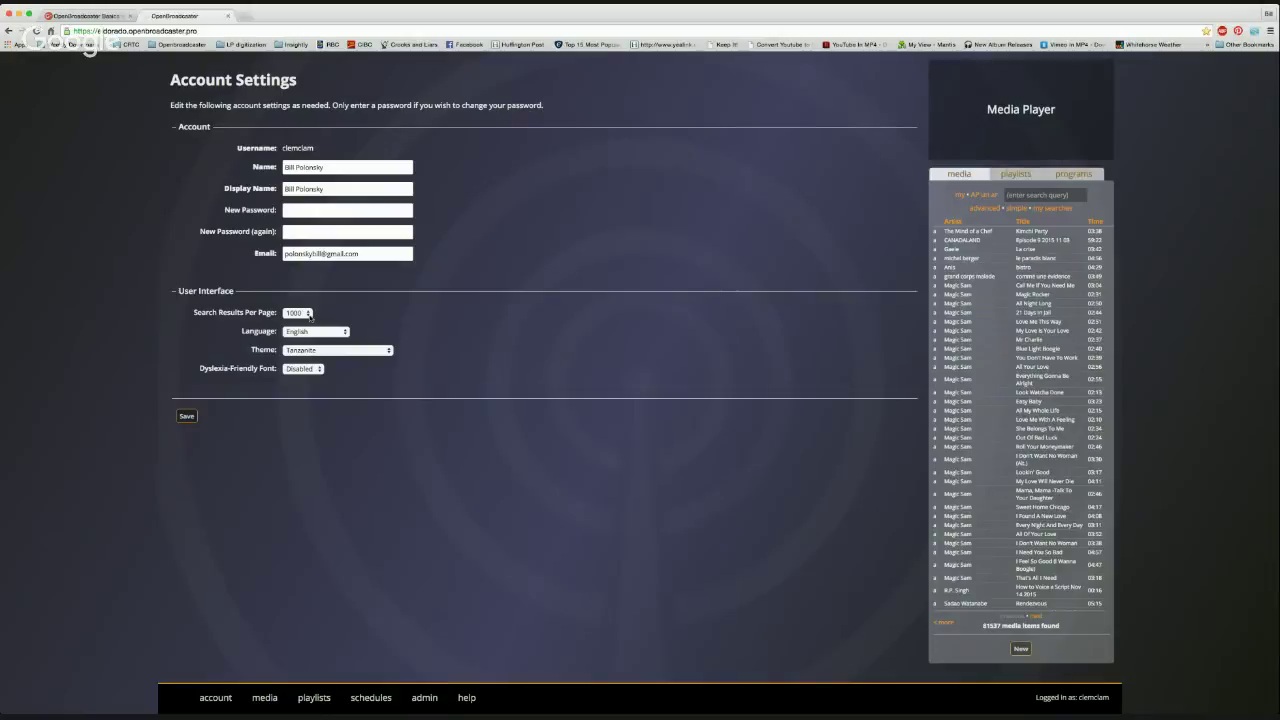
pyautogui.click(309, 314)
pyautogui.press('Tab')
pyautogui.press('Tab')
pyautogui.press('Tab')
pyautogui.click(186, 416)
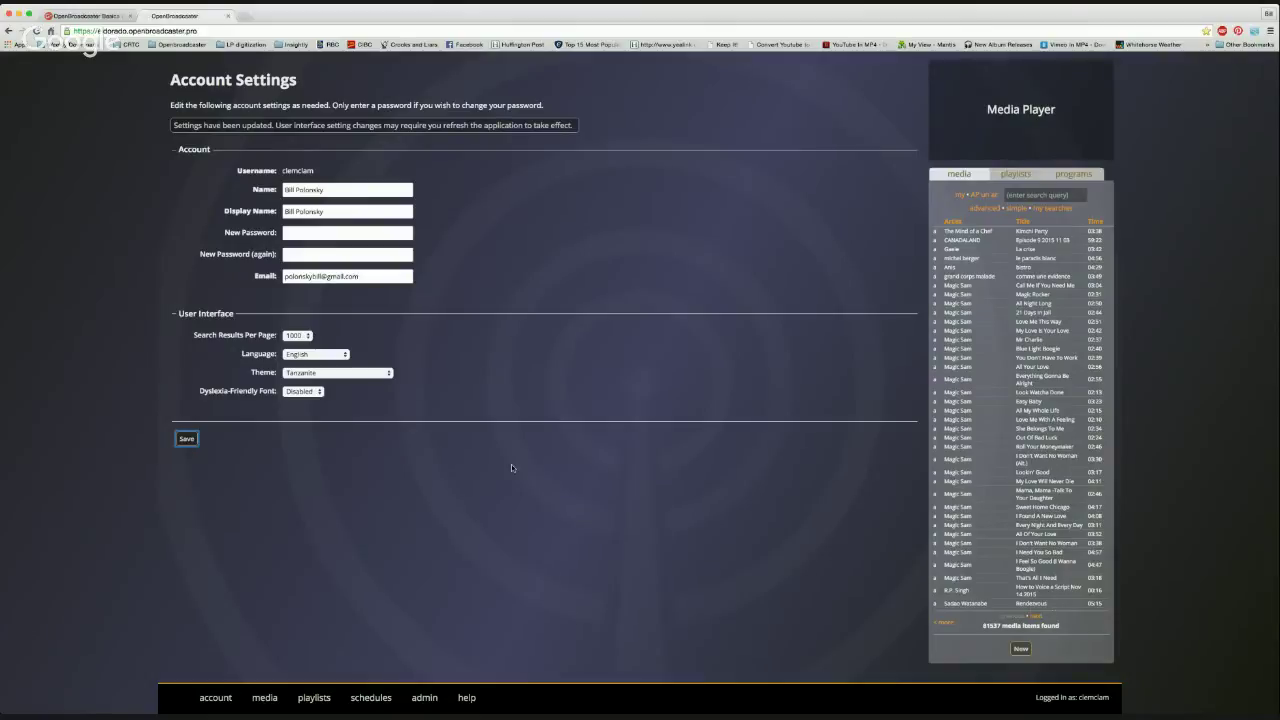
# Open the admin media settings, review the supported audio, video and image formats, and save the file format settings
pyautogui.moveTo(330, 698)
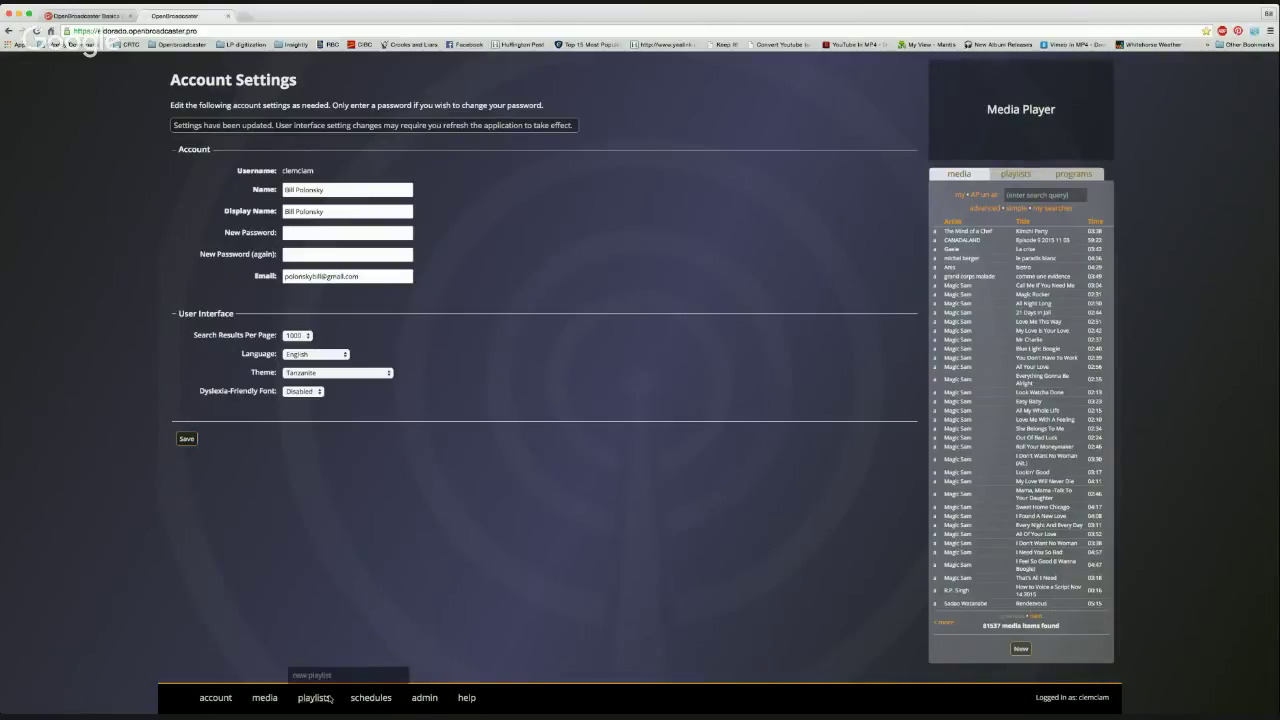
pyautogui.moveTo(427, 700)
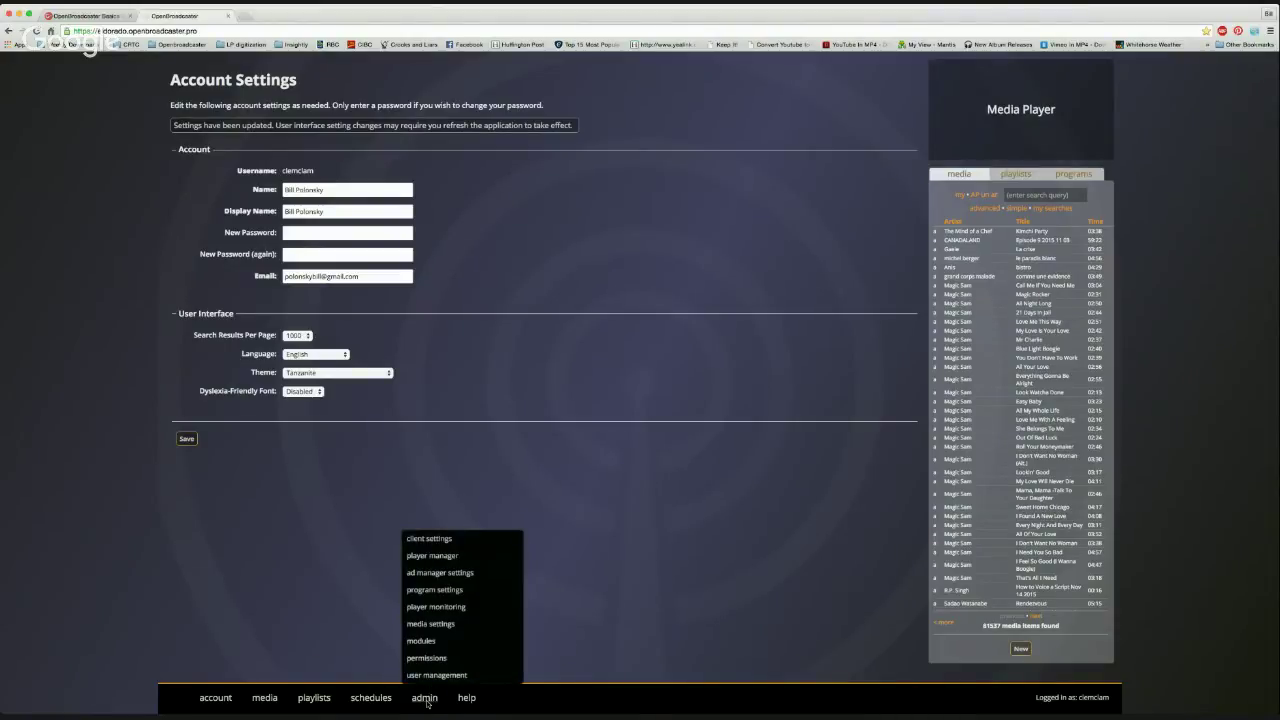
pyautogui.click(435, 626)
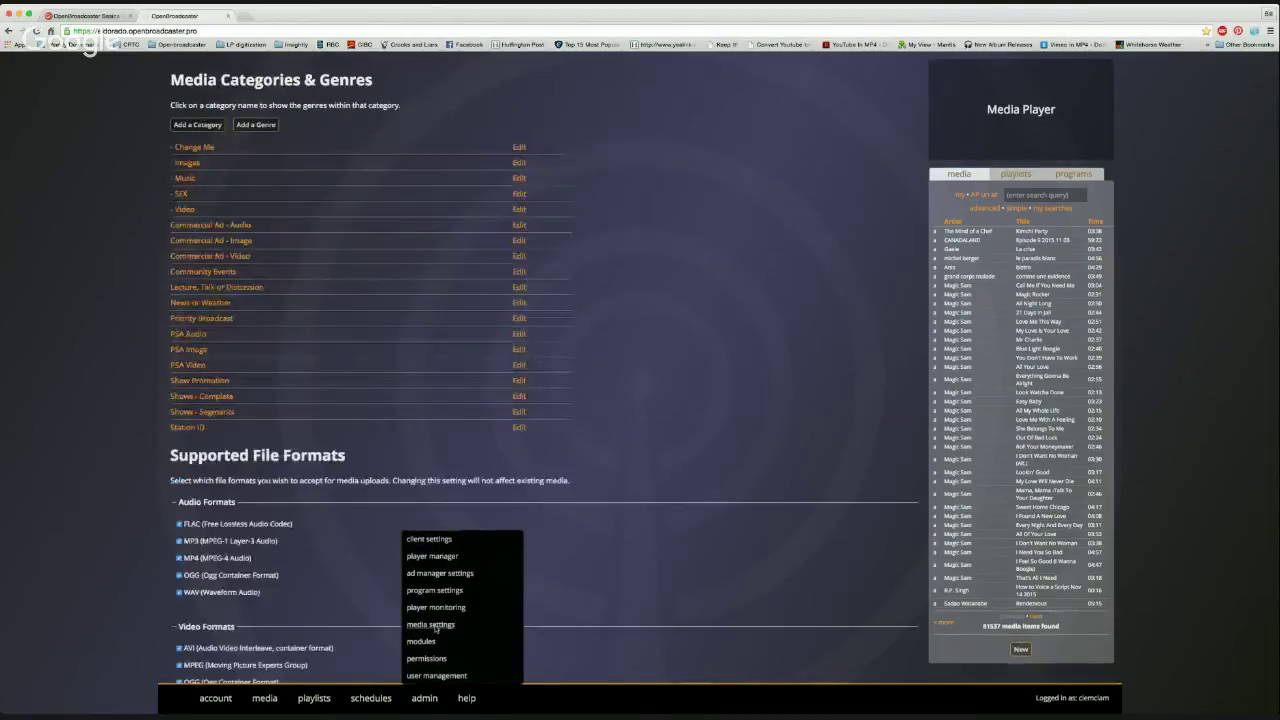
pyautogui.scroll(-3, 627, 558)
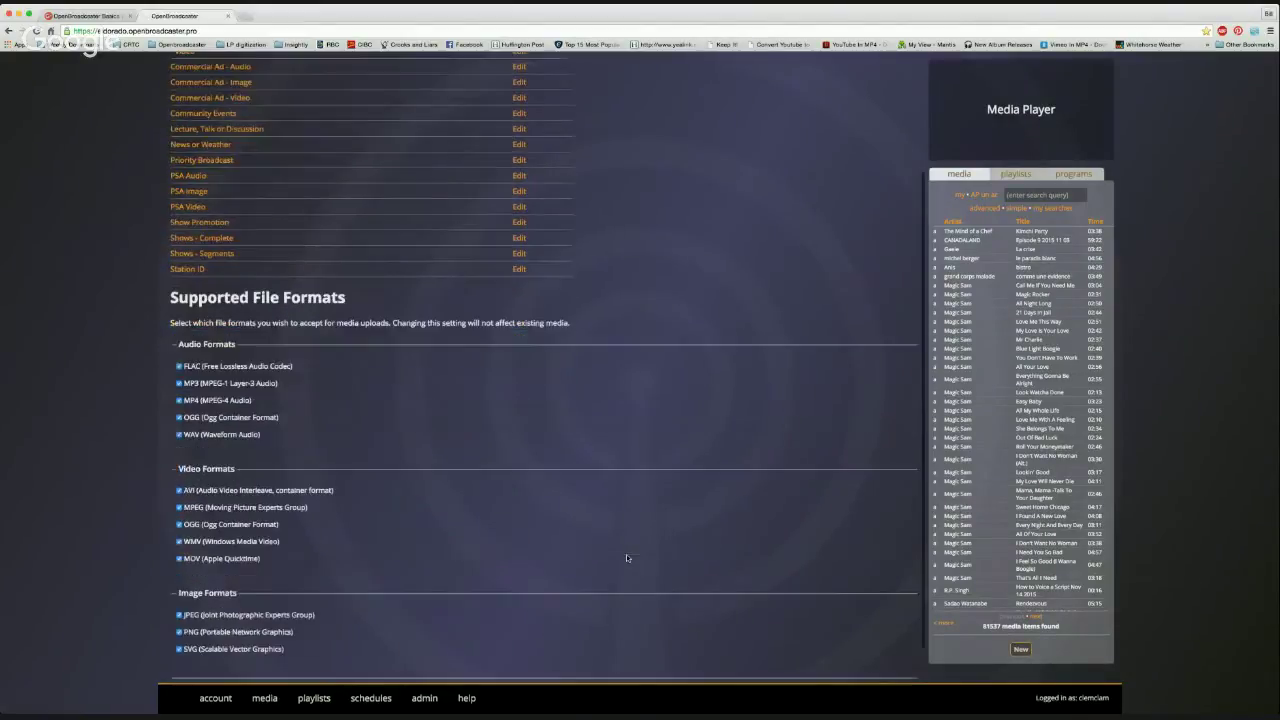
pyautogui.scroll(-1, 627, 558)
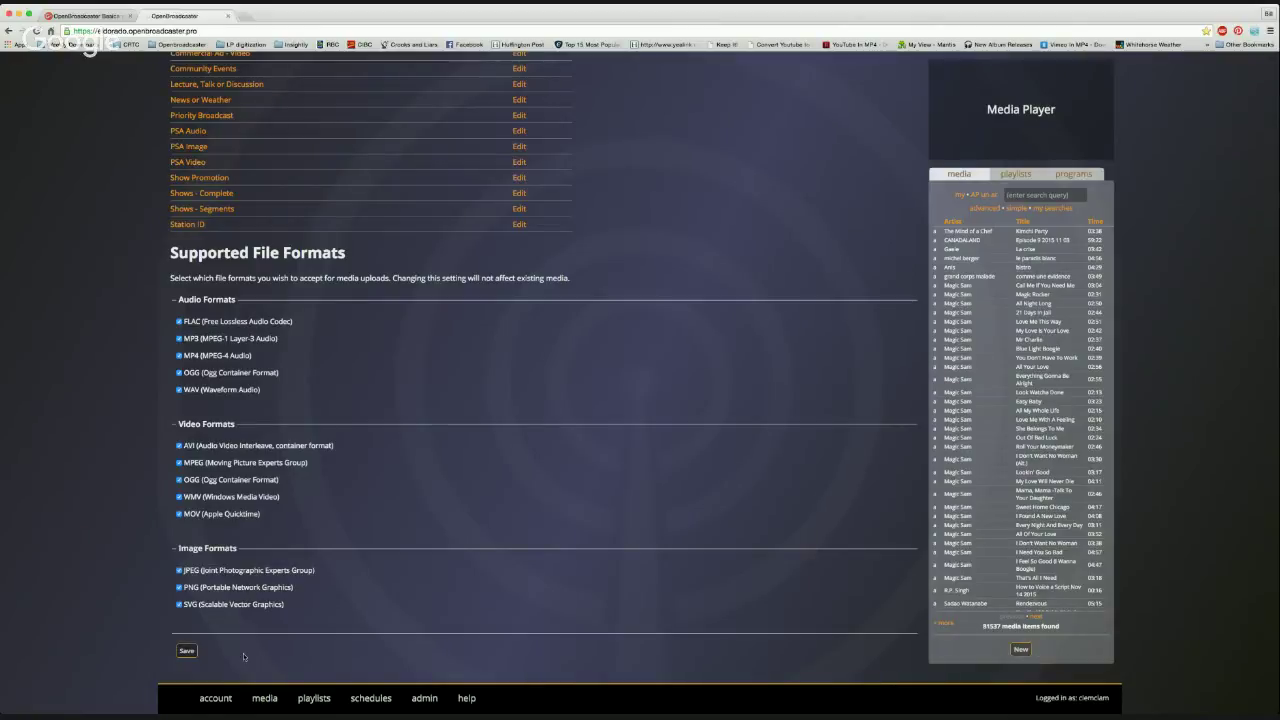
pyautogui.click(180, 651)
pyautogui.scroll(3, 307, 600)
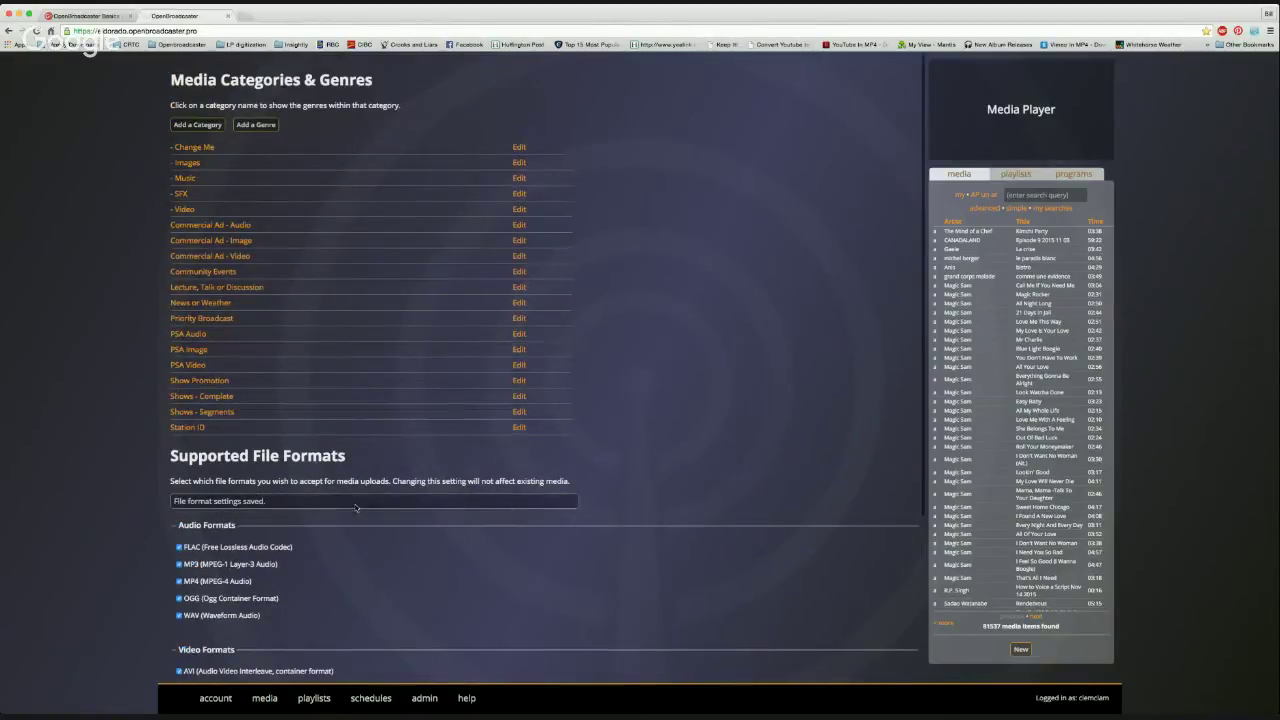
# Review the name, description and category fields of the new genre form, and cancel it without saving
pyautogui.scroll(-1, 225, 400)
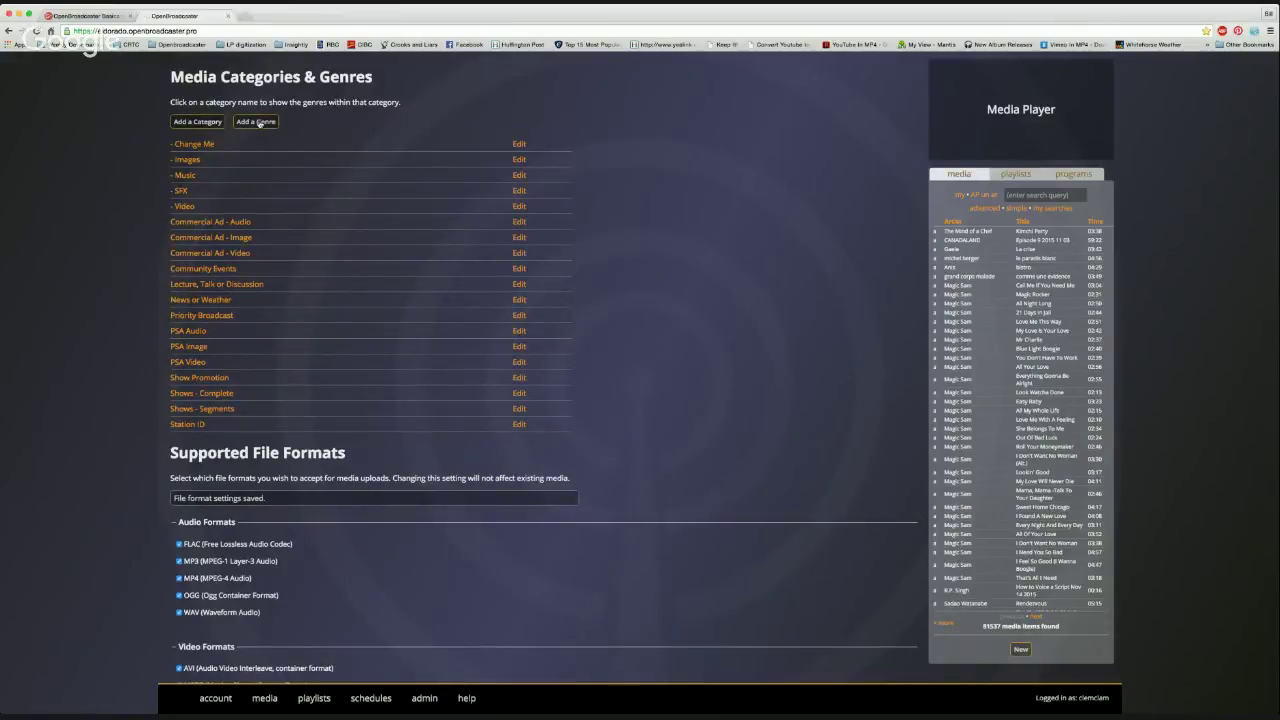
pyautogui.click(257, 122)
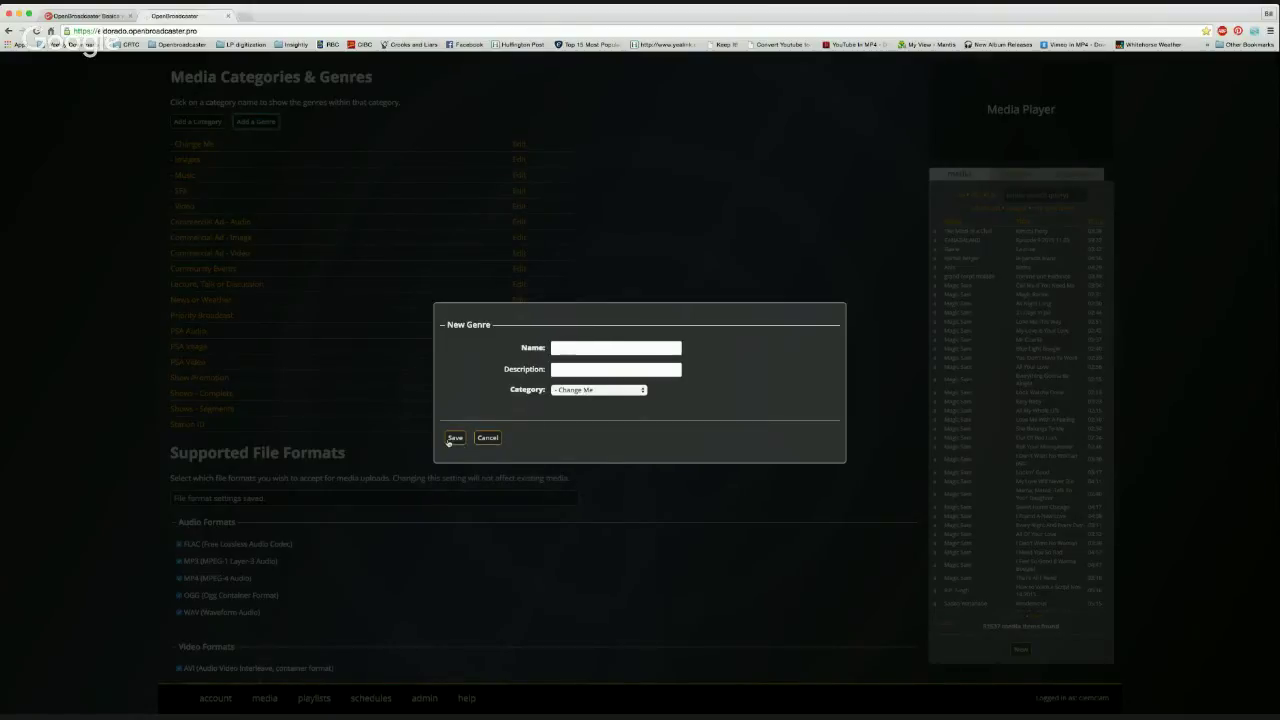
pyautogui.click(488, 439)
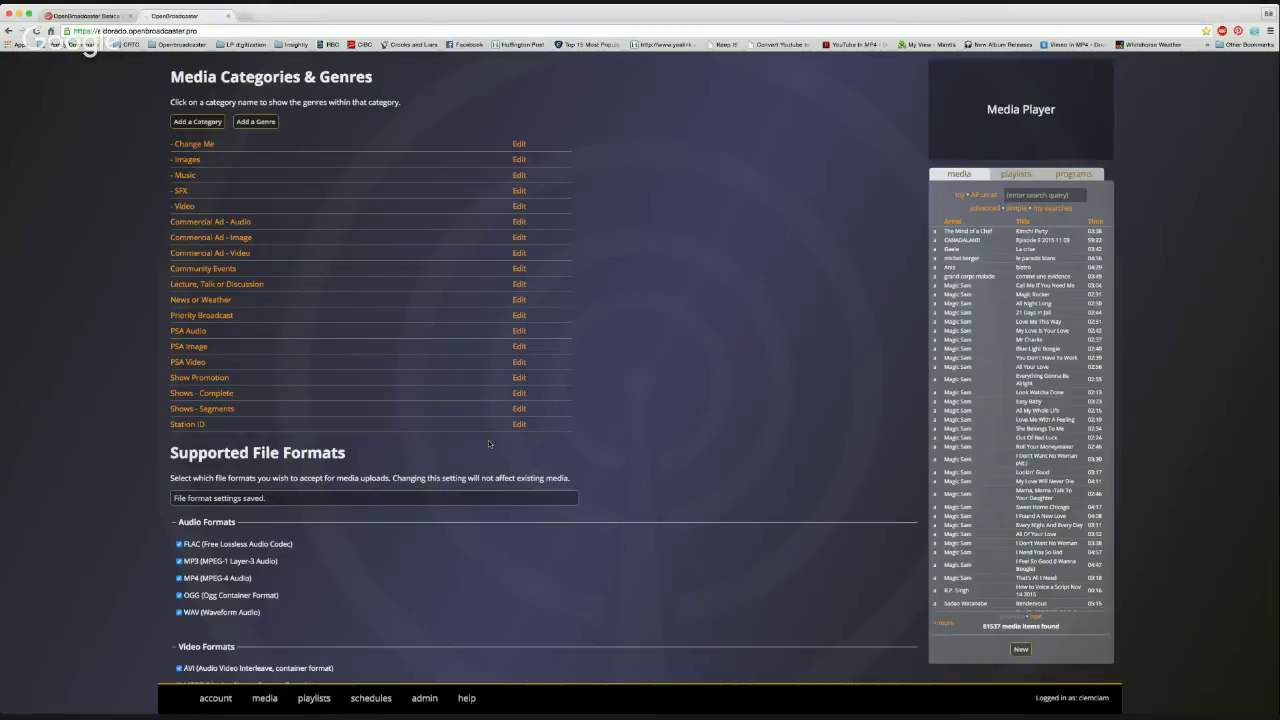
pyautogui.scroll(-5, 480, 450)
# Open the alert map and display the weather alert for the red area over southern Saskatchewan
pyautogui.moveTo(265, 700)
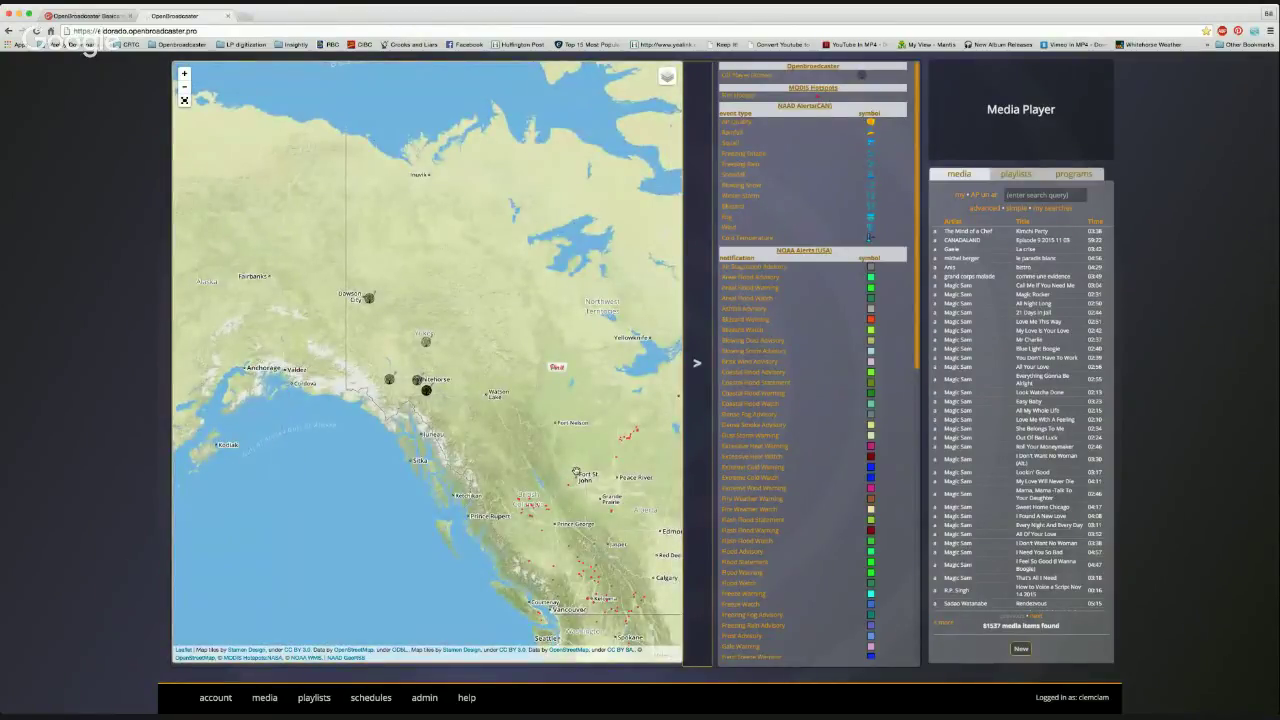
pyautogui.moveTo(576, 472); pyautogui.dragTo(446, 413)
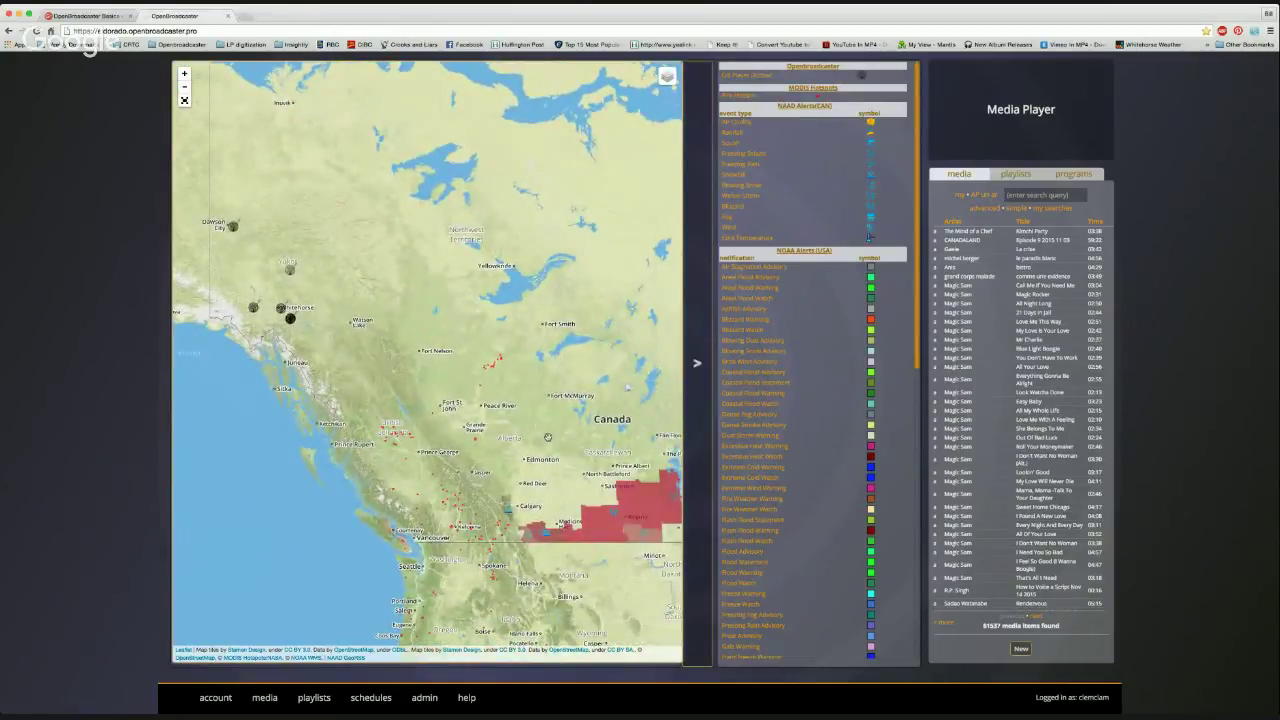
pyautogui.moveTo(548, 438); pyautogui.dragTo(504, 397)
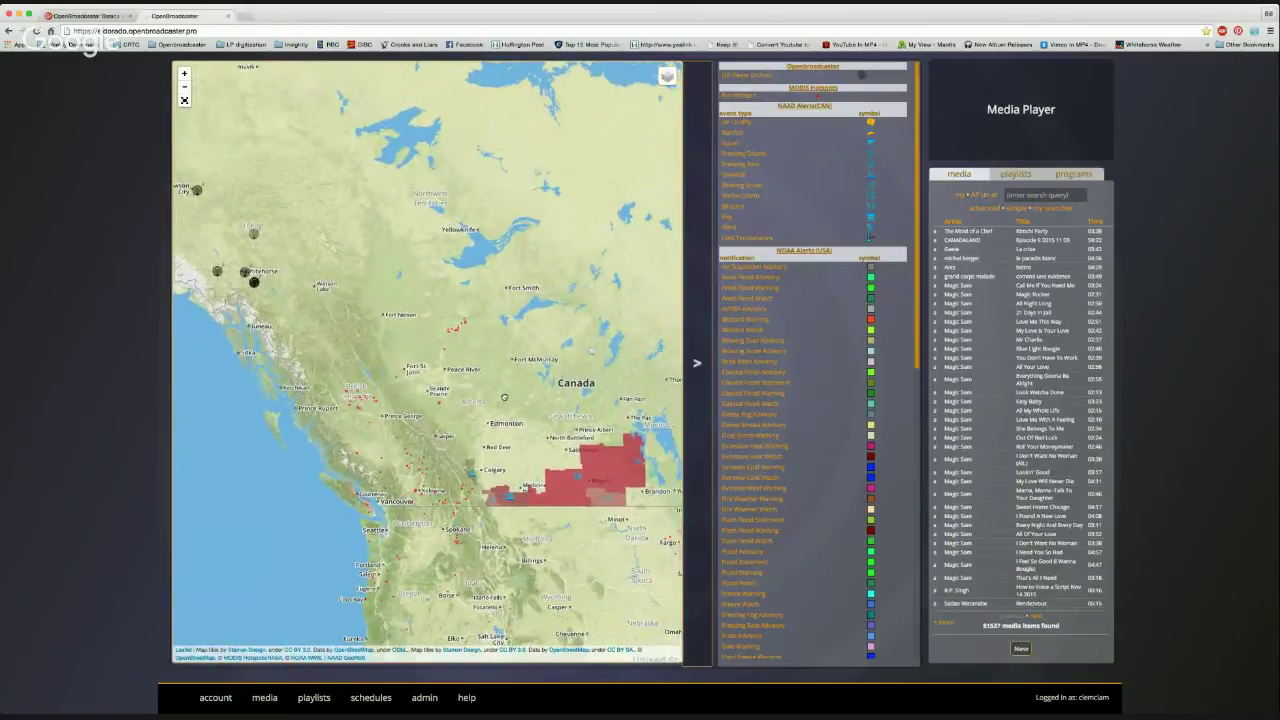
pyautogui.click(564, 488)
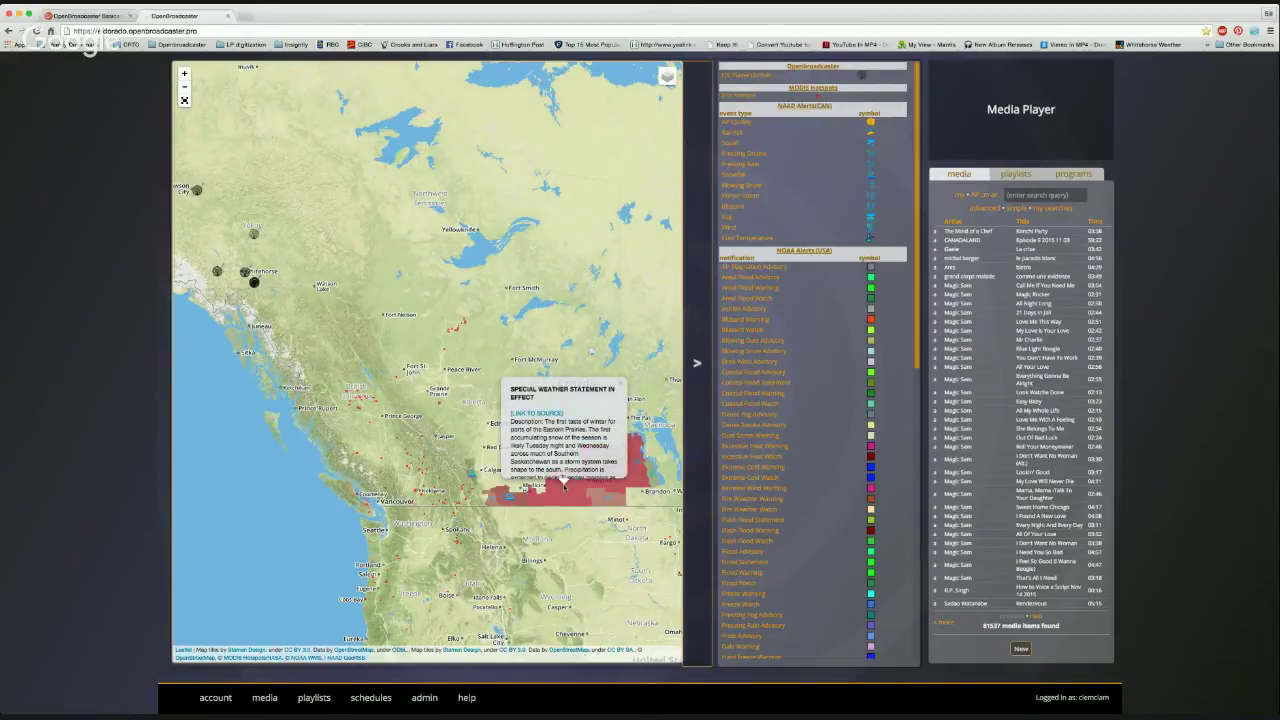
# Read the full southern Saskatchewan alert, including its description, expiry, source and affected areas, and close it
pyautogui.scroll(-2, 563, 479)
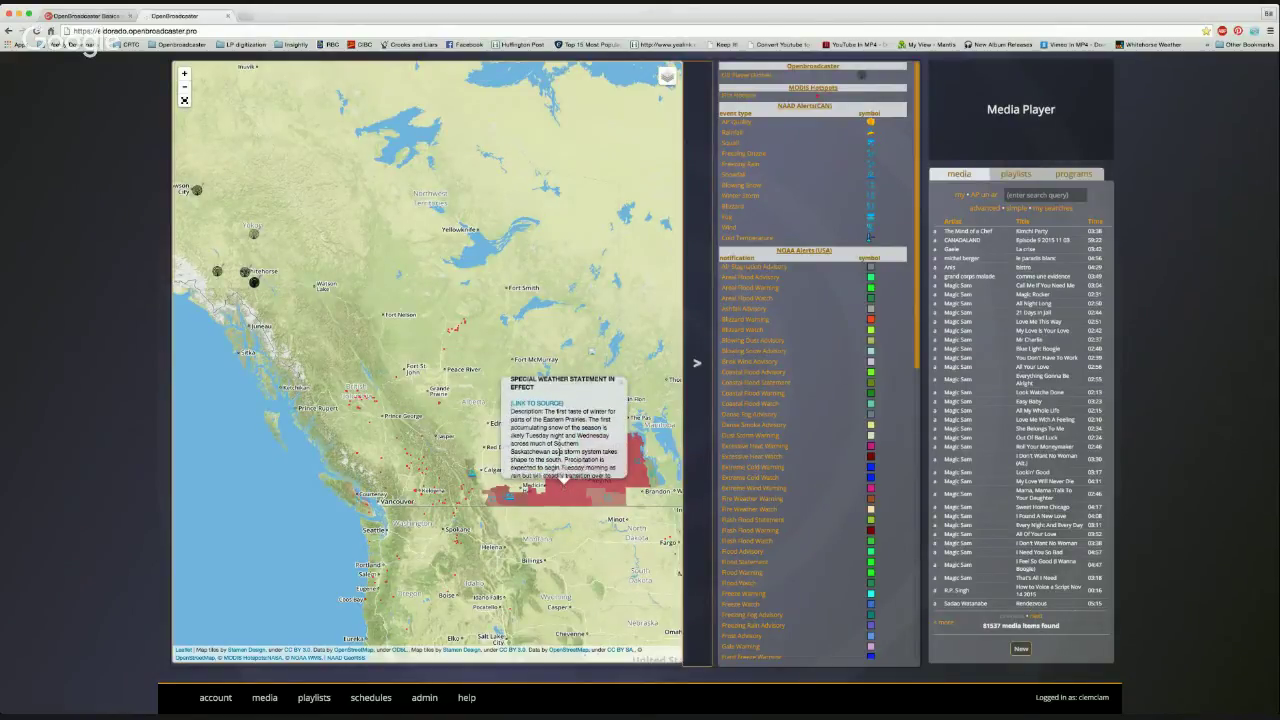
pyautogui.scroll(-3, 563, 430)
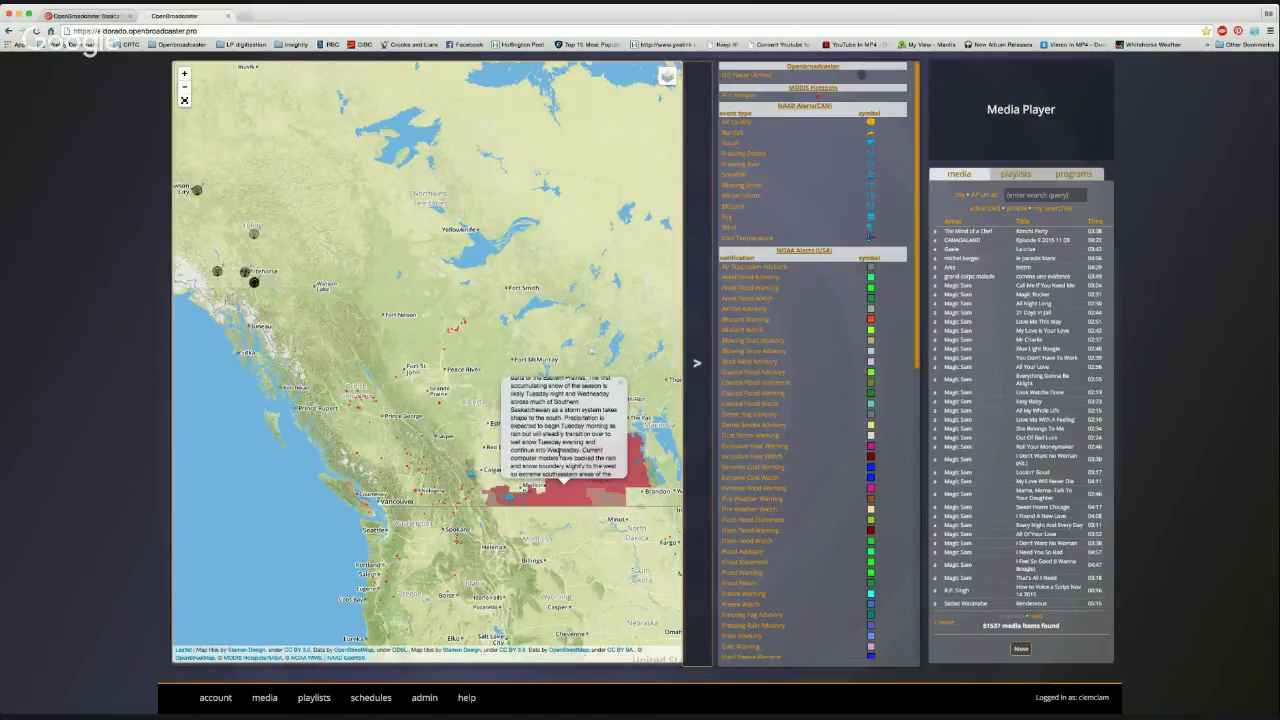
pyautogui.scroll(5, 557, 452)
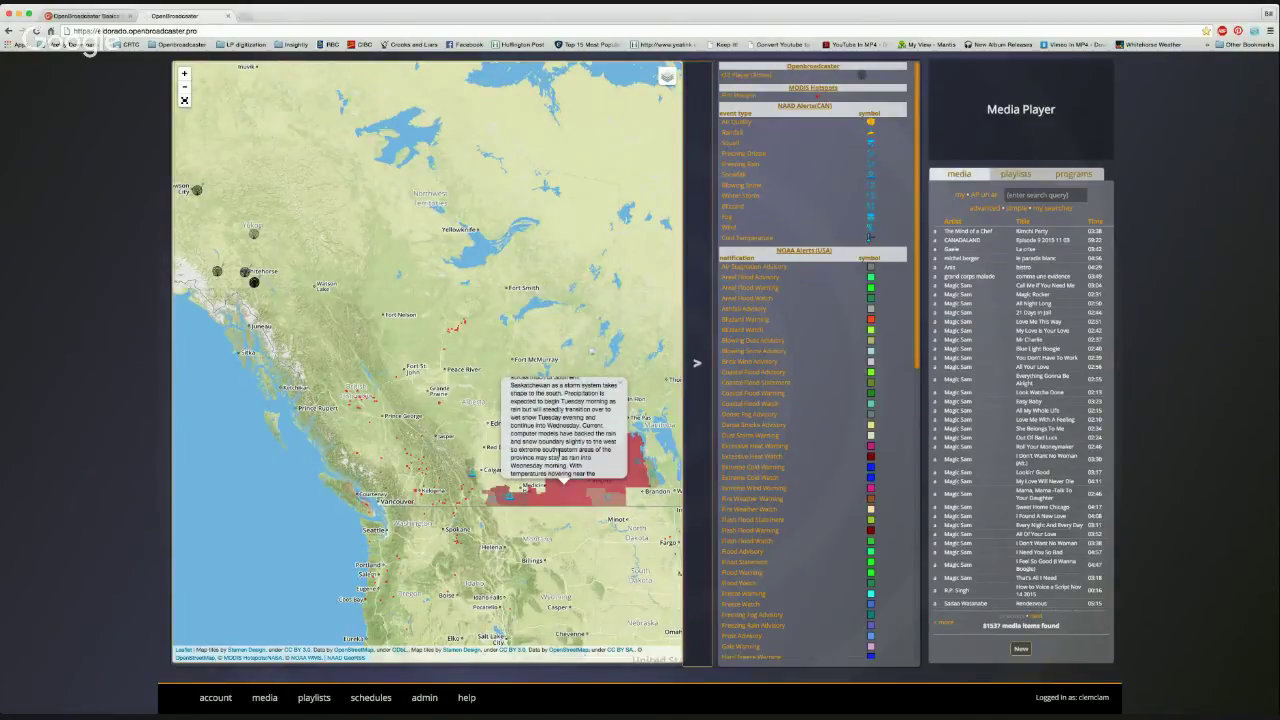
pyautogui.scroll(1, 560, 452)
pyautogui.scroll(1, 560, 455)
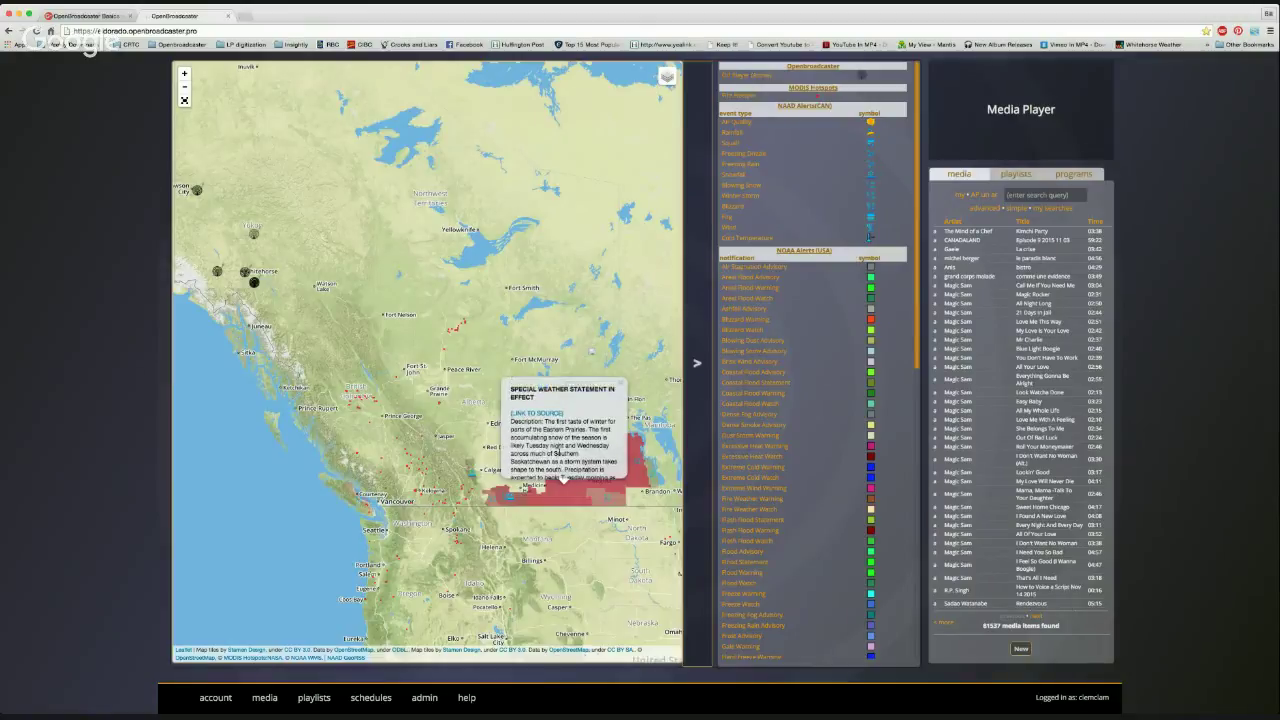
pyautogui.scroll(-3, 562, 453)
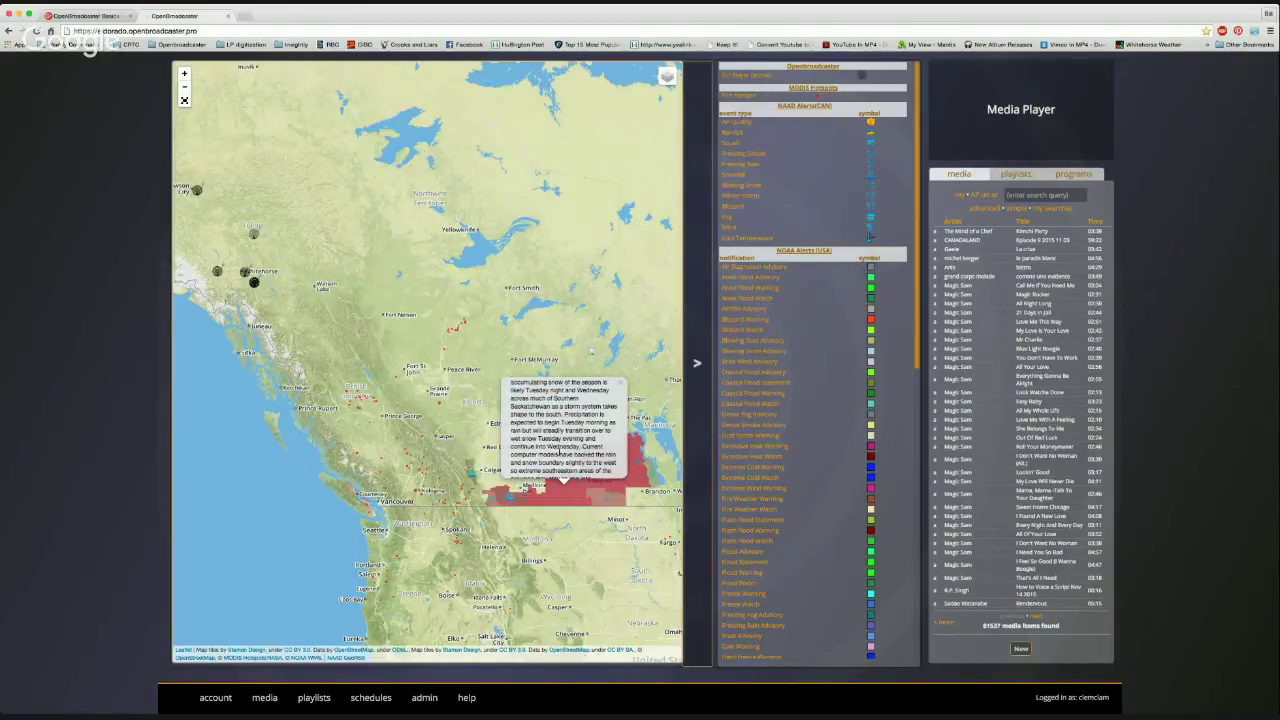
pyautogui.scroll(-3, 560, 452)
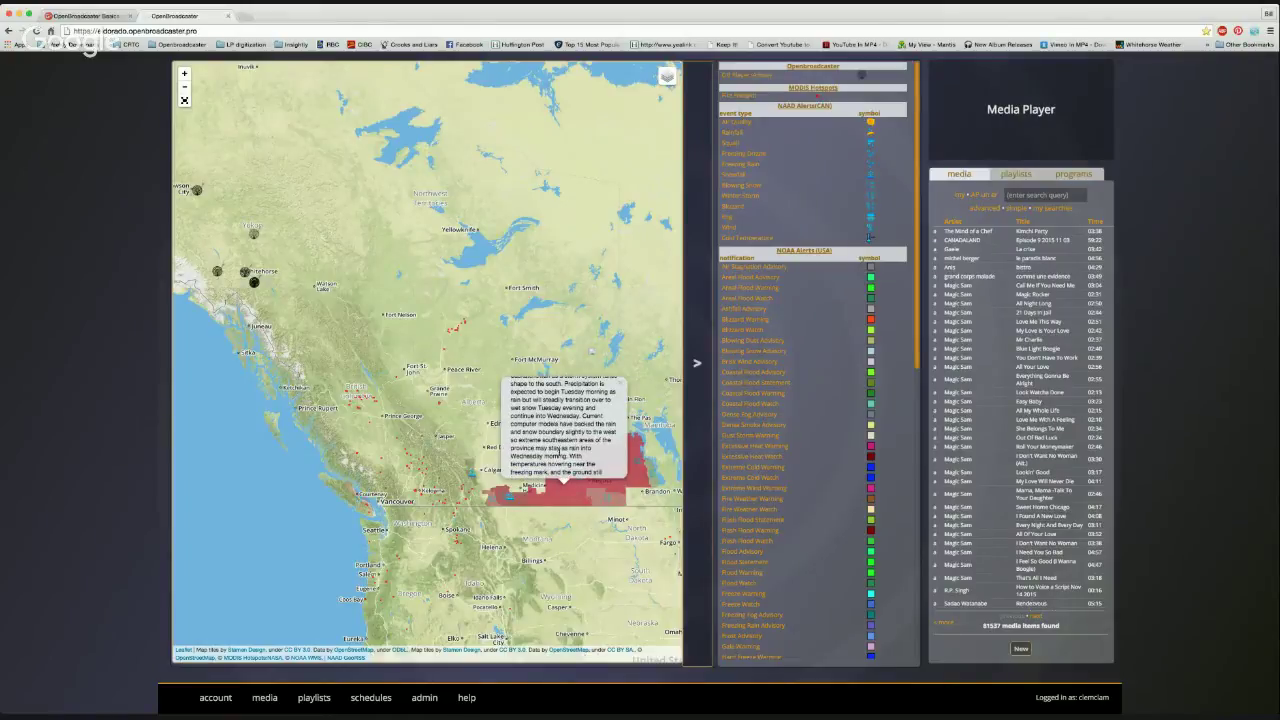
pyautogui.scroll(-4, 550, 450)
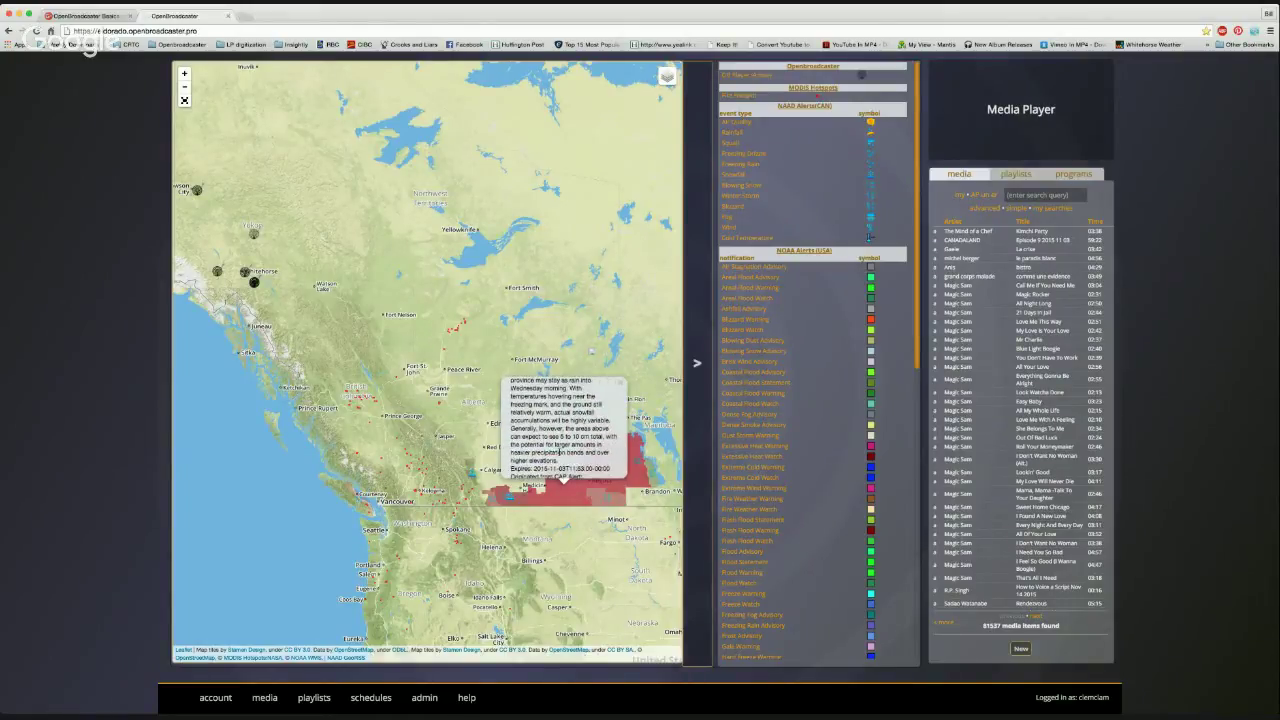
pyautogui.scroll(4, 560, 452)
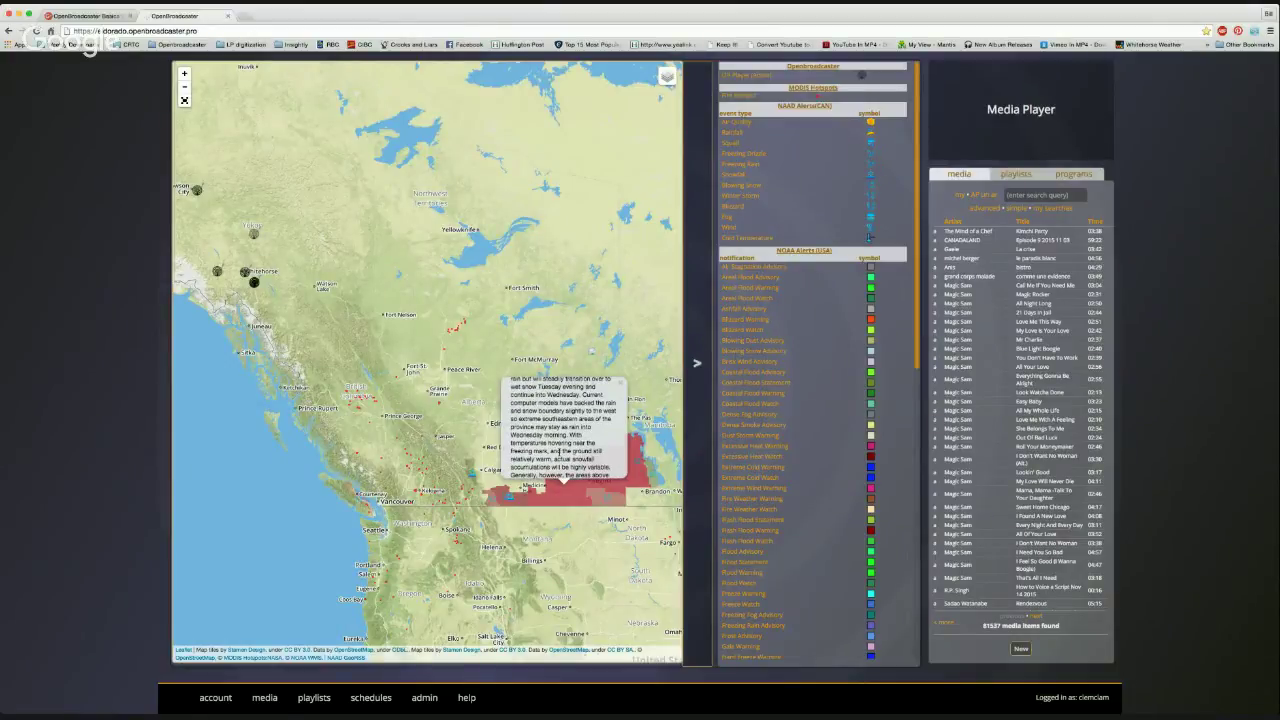
pyautogui.scroll(-5, 558, 452)
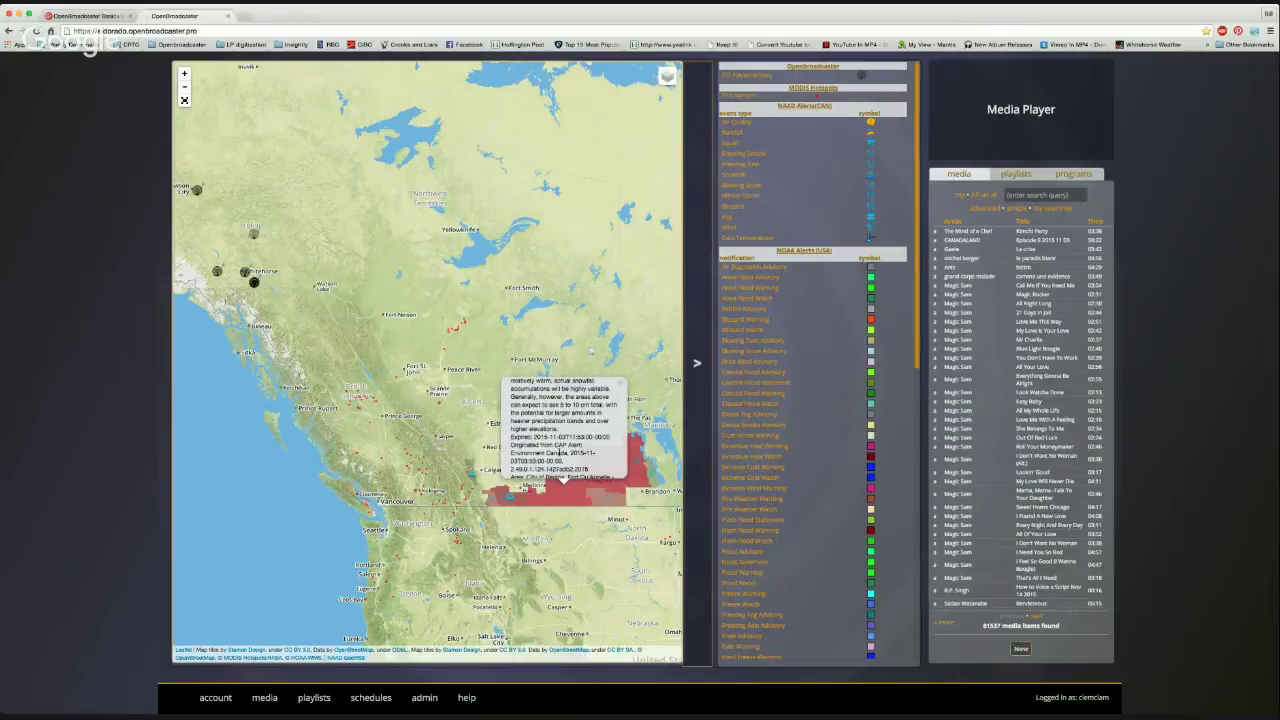
pyautogui.scroll(-2, 561, 453)
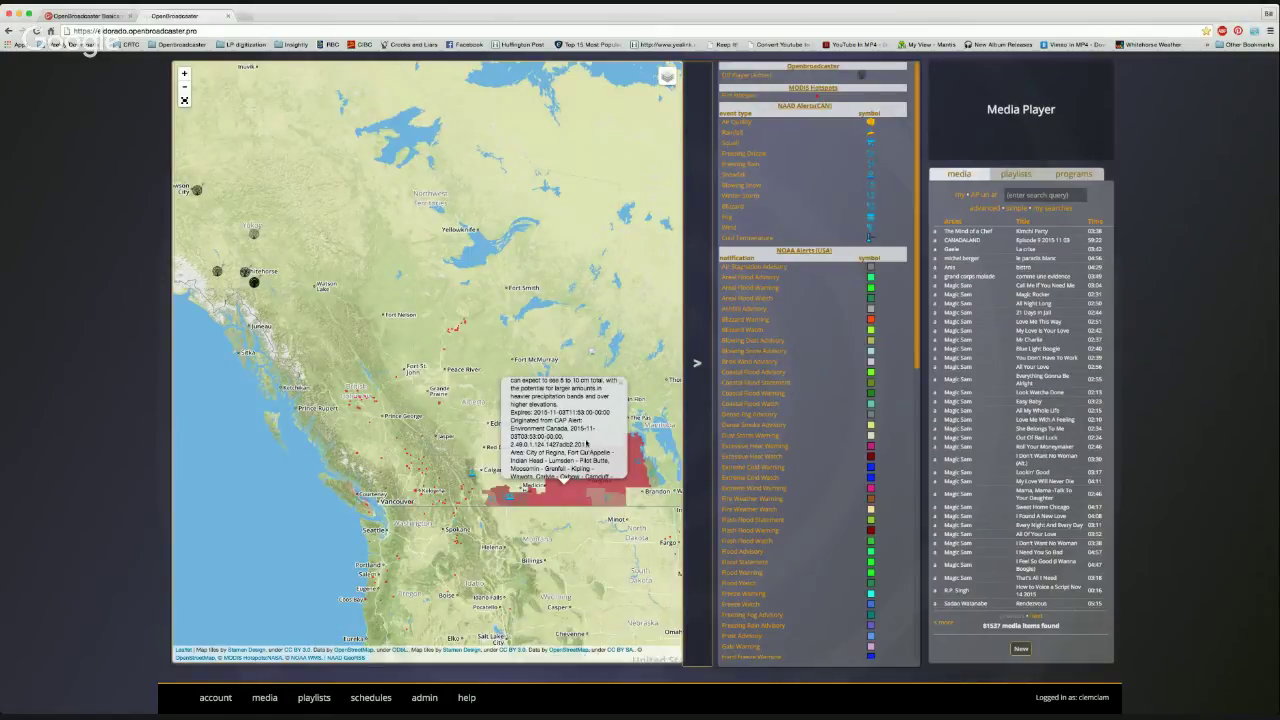
pyautogui.scroll(-2, 588, 443)
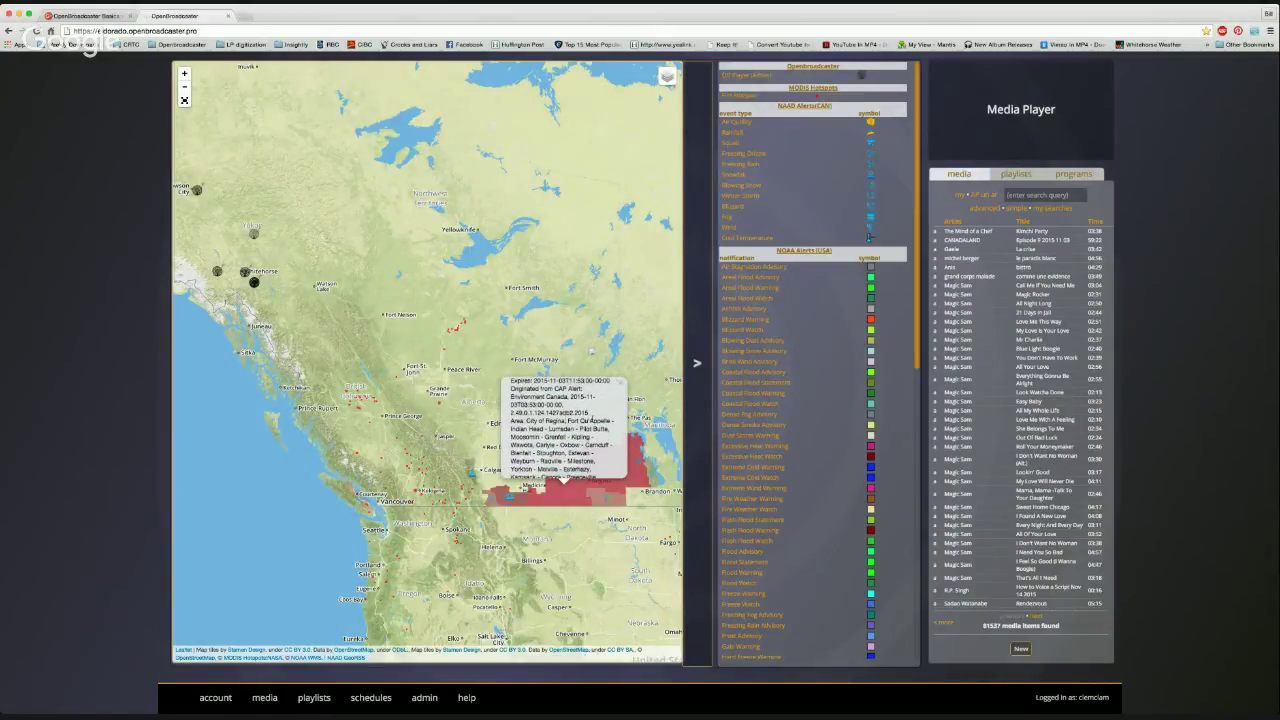
pyautogui.scroll(-4, 568, 452)
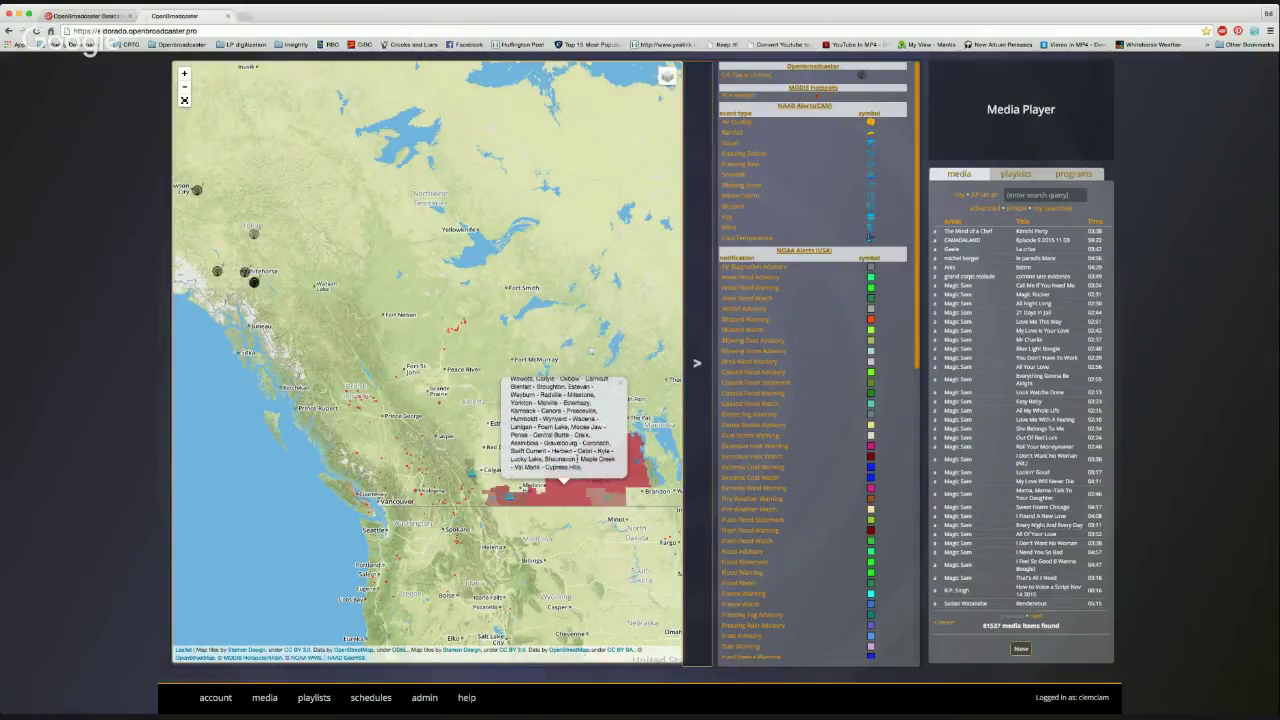
pyautogui.scroll(-5, 577, 457)
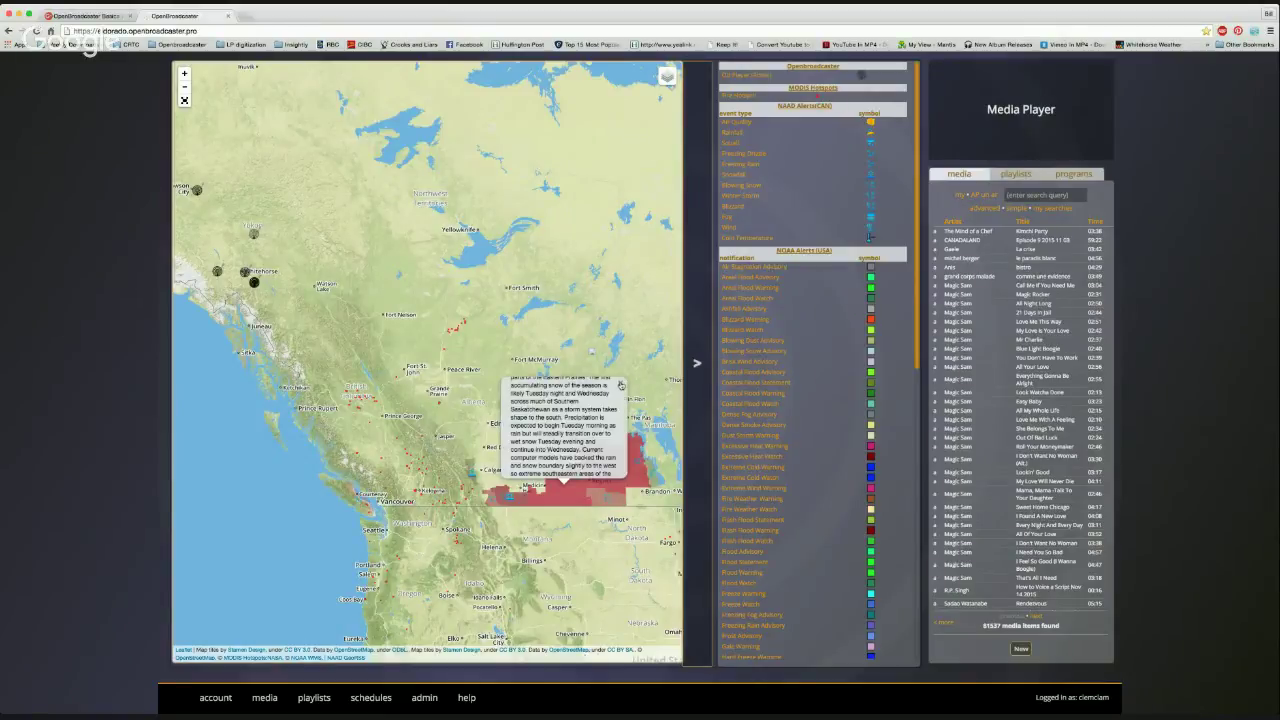
pyautogui.click(621, 385)
# Inspect the weather alerts for northeastern Saskatchewan, the Swift Current area and southern Alberta on the map
pyautogui.scroll(1, 631, 444)
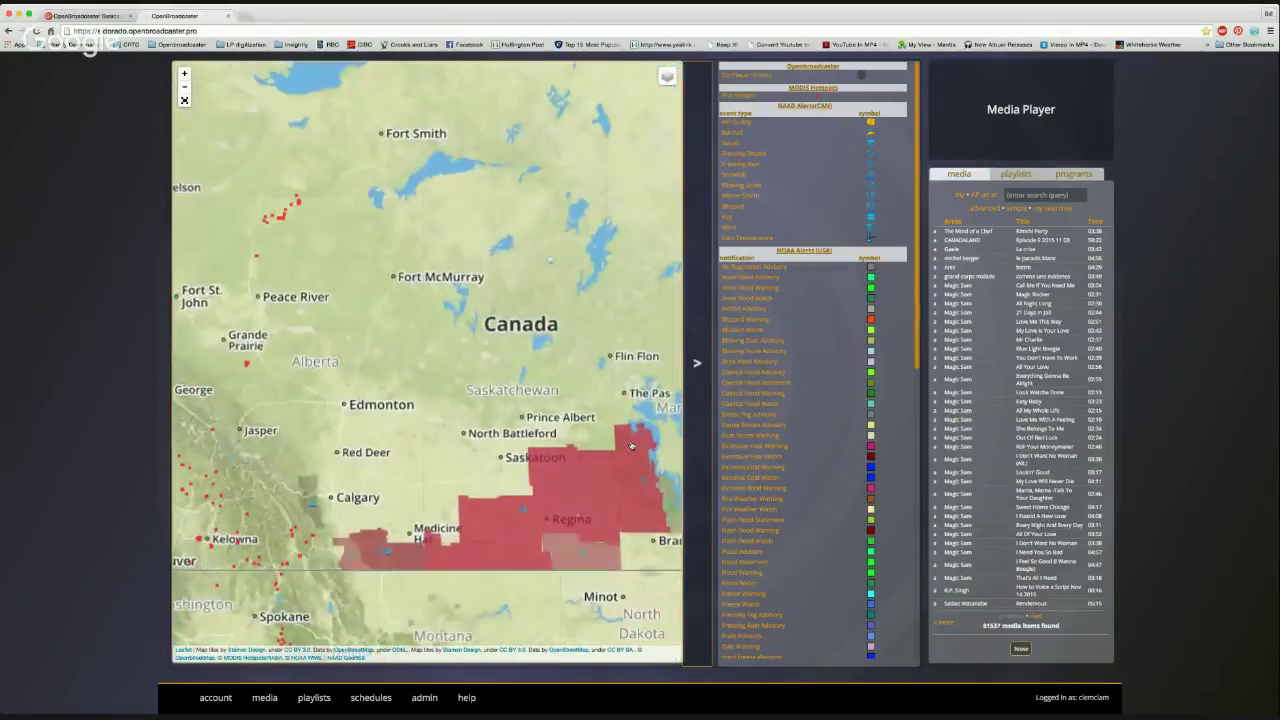
pyautogui.click(631, 444)
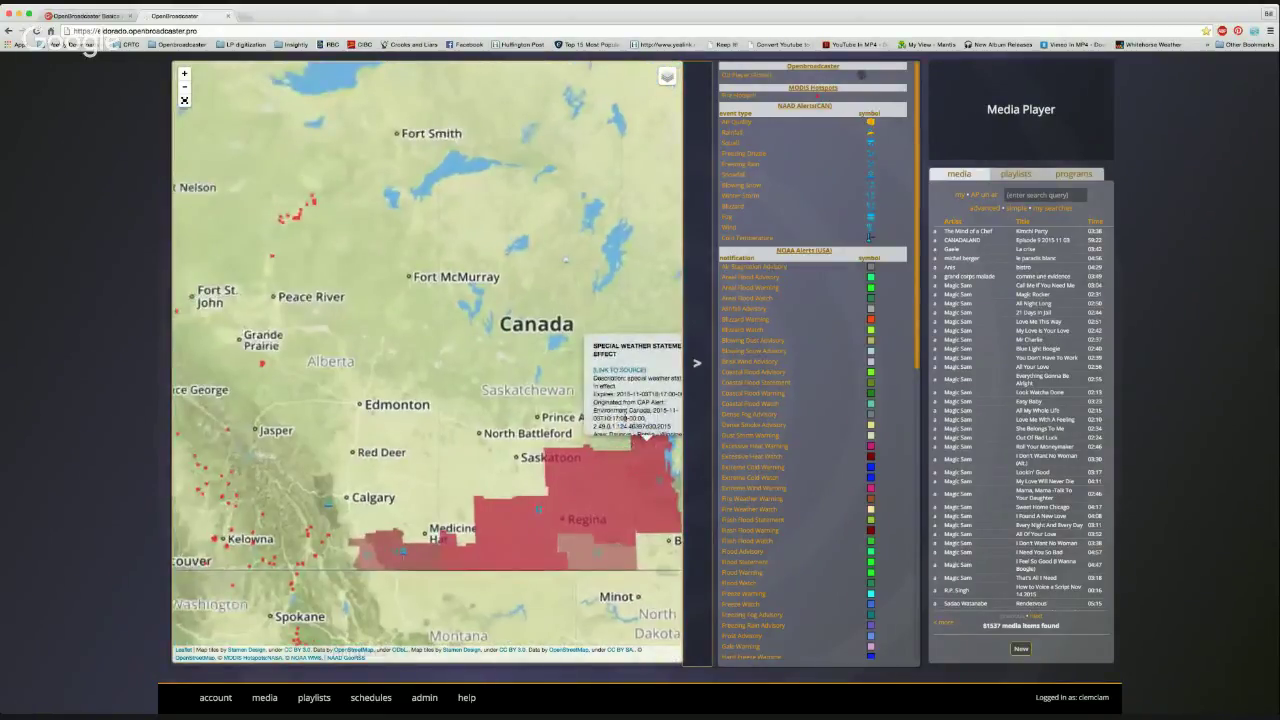
pyautogui.click(525, 513)
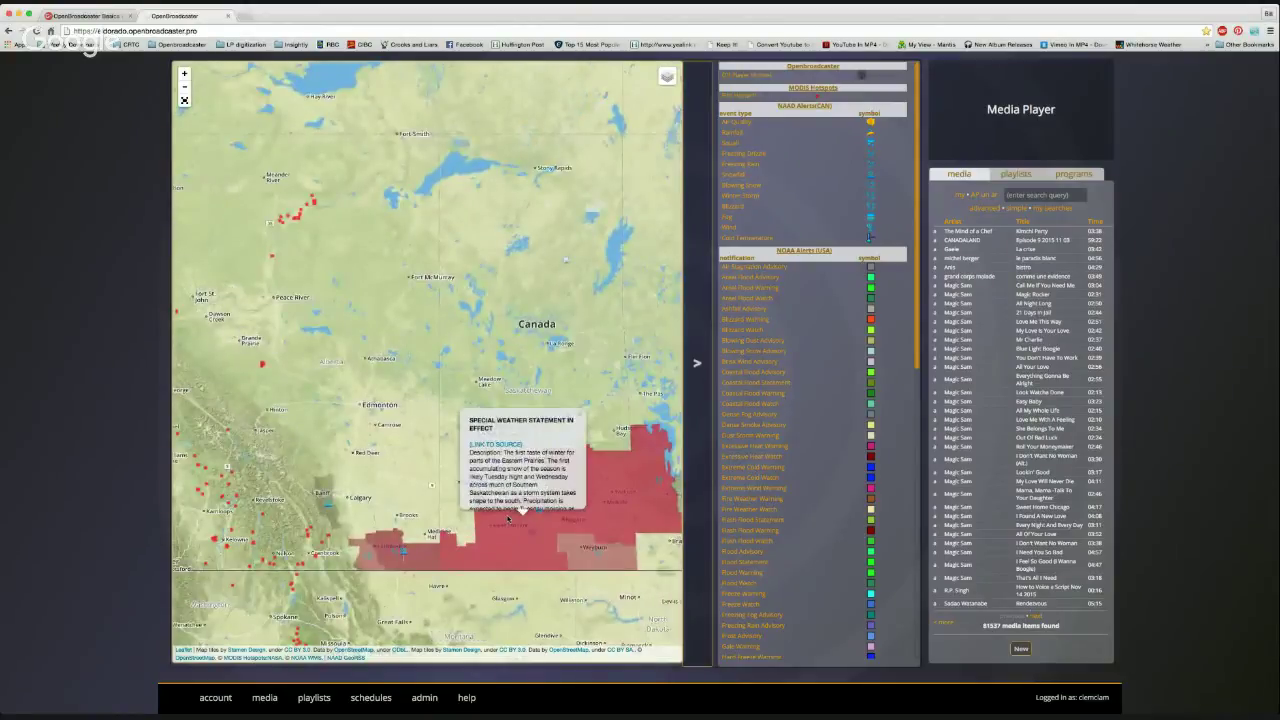
pyautogui.scroll(1, 525, 513)
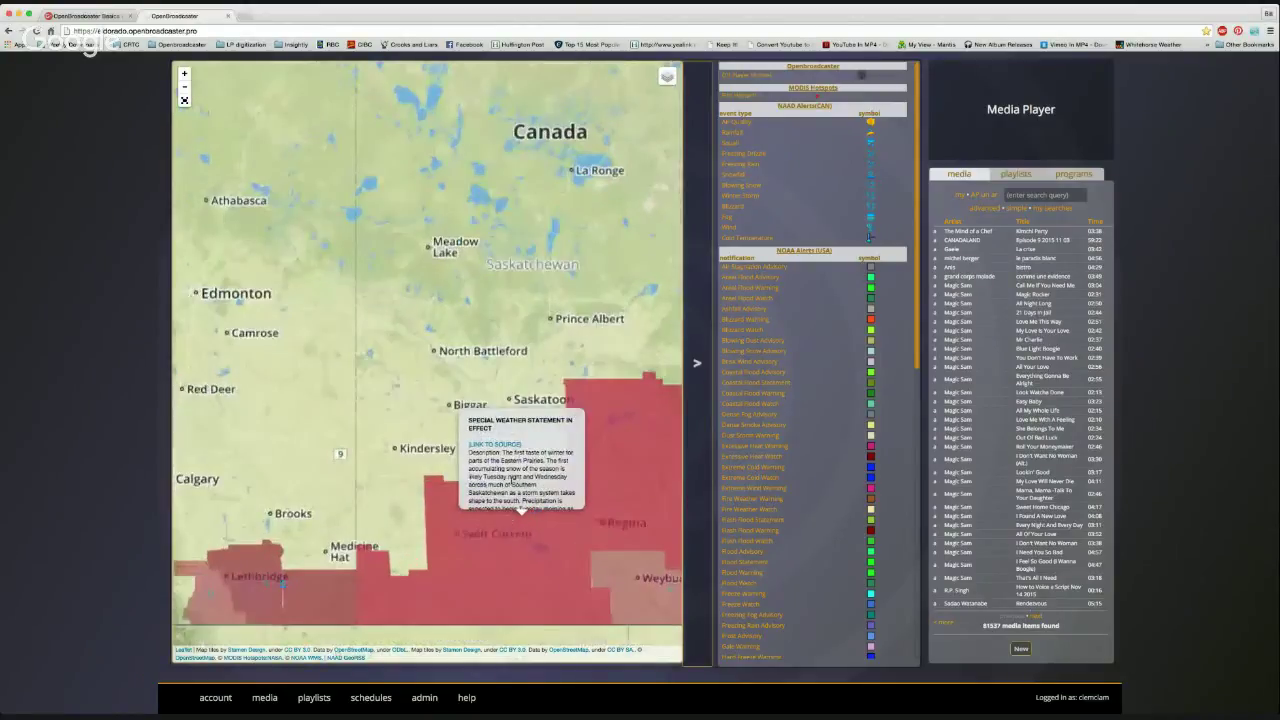
pyautogui.click(295, 580)
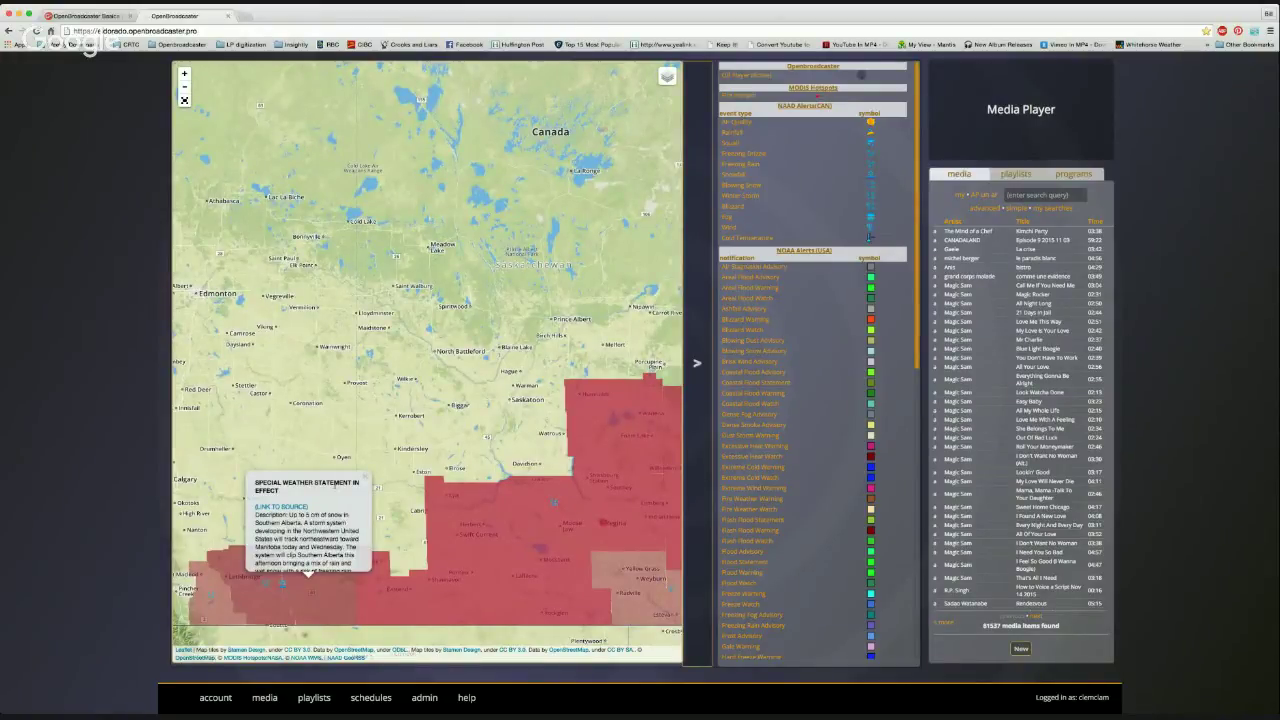
# Examine the alert for the Thunder Bay area and its surroundings on the map, and close it
pyautogui.scroll(-1, 372, 467)
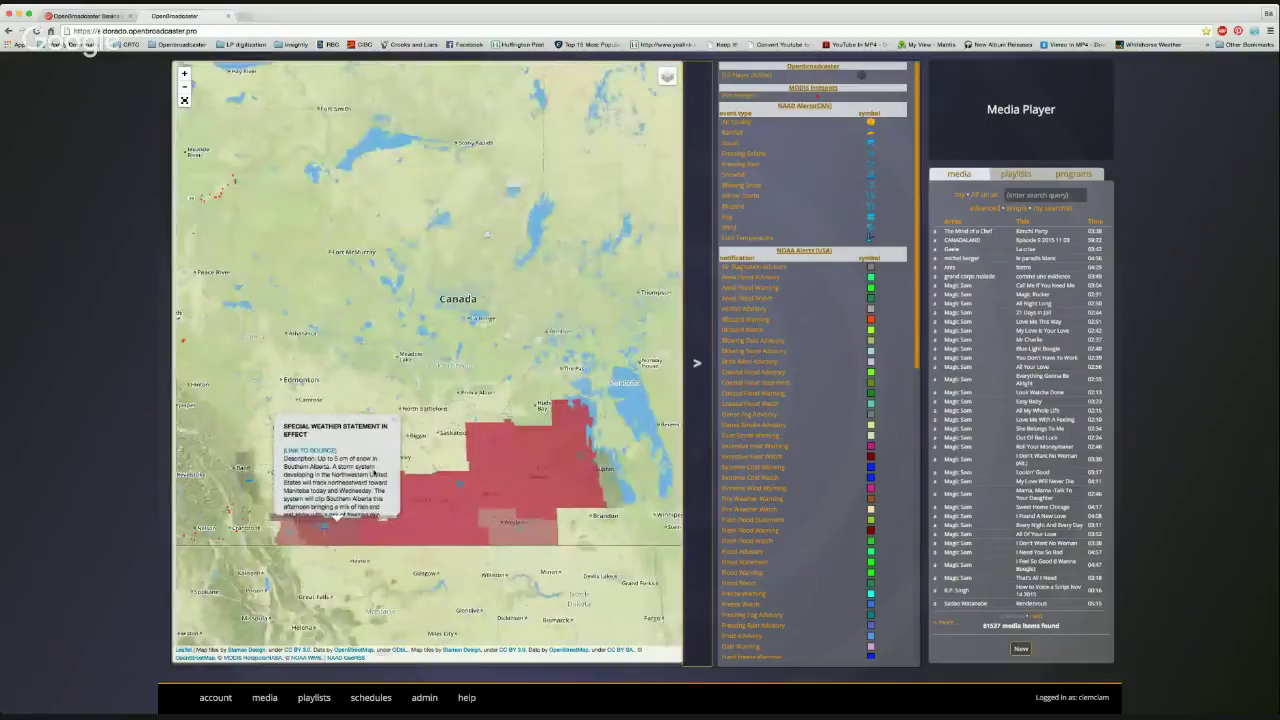
pyautogui.scroll(1, 375, 399)
pyautogui.scroll(-1, 375, 399)
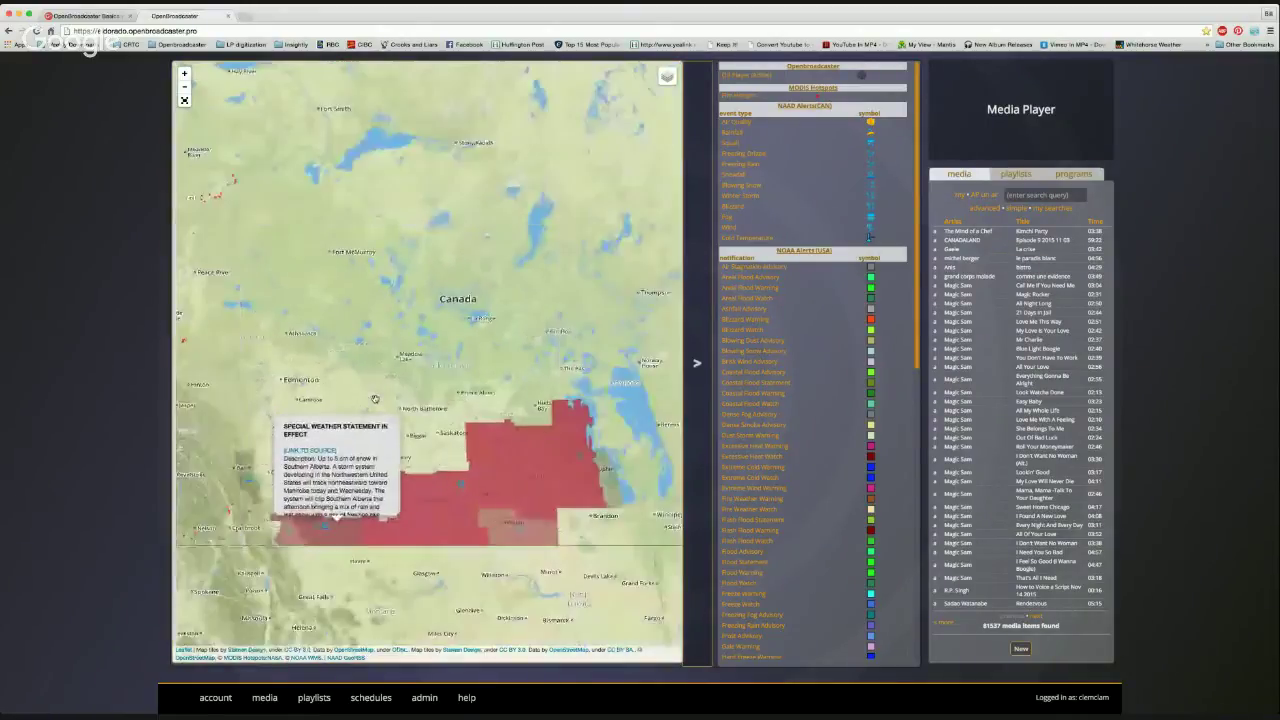
pyautogui.scroll(-1, 375, 399)
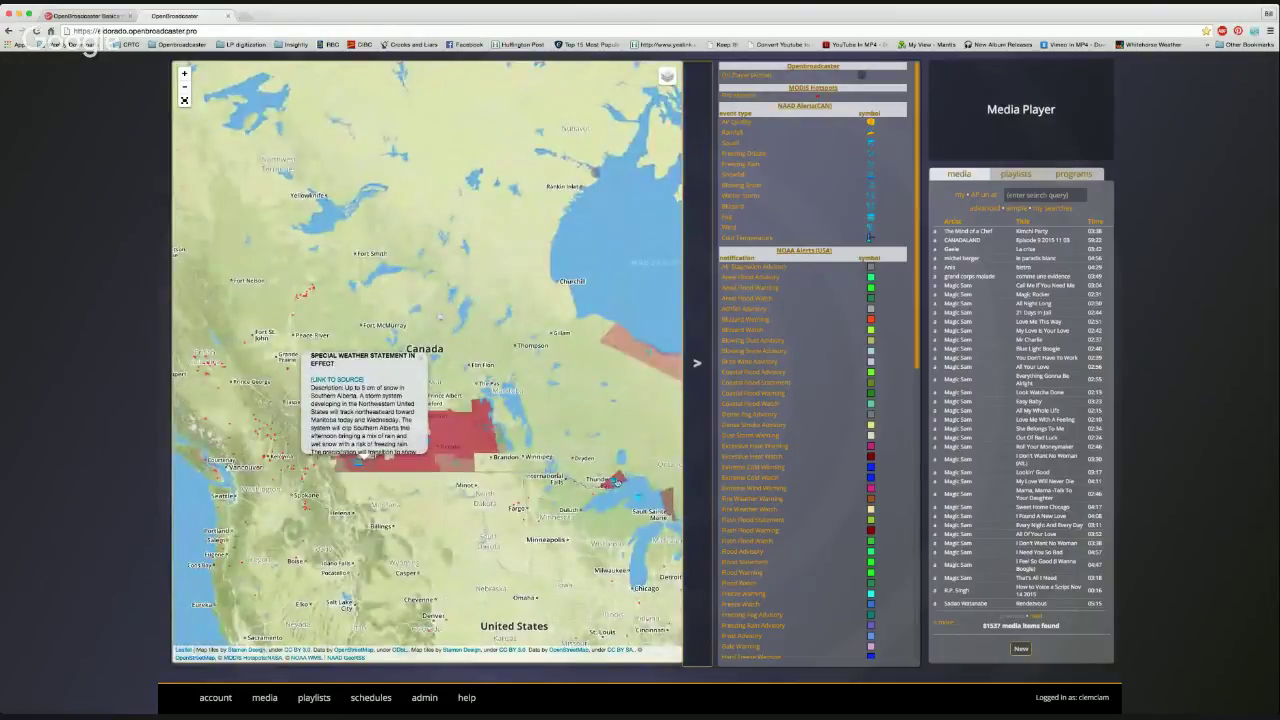
pyautogui.click(620, 481)
pyautogui.scroll(1, 620, 481)
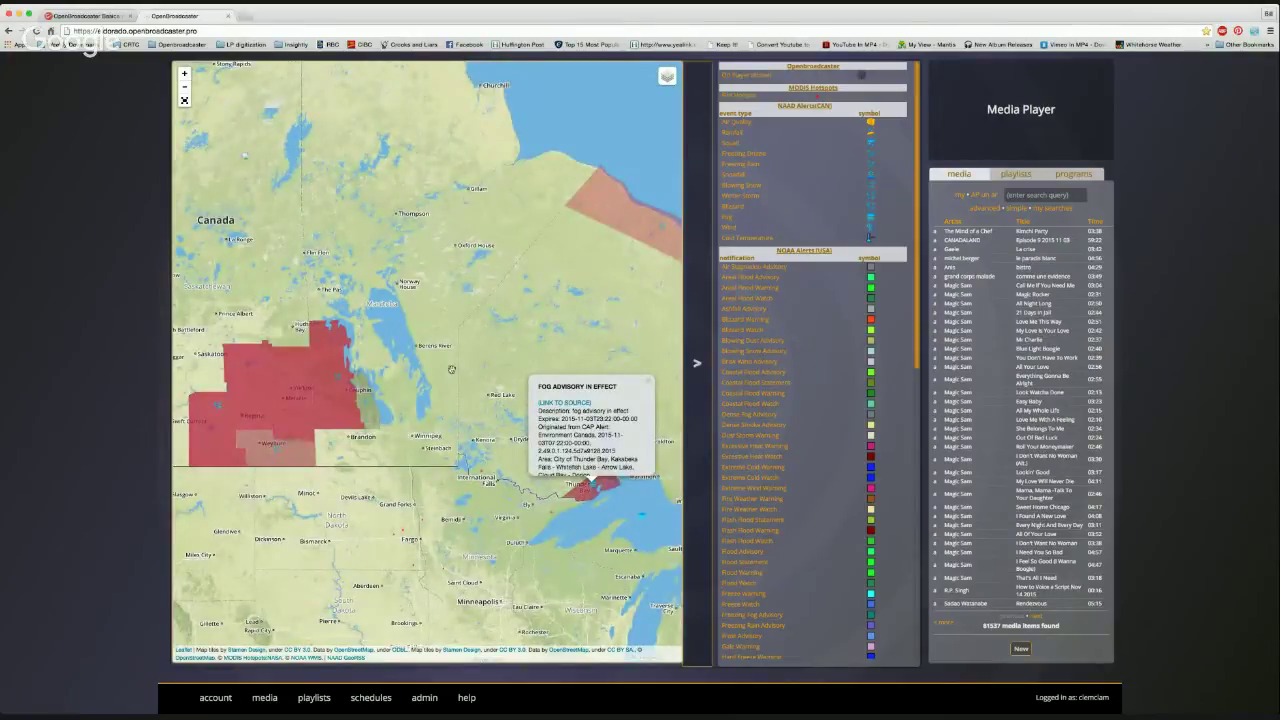
pyautogui.scroll(1, 452, 370)
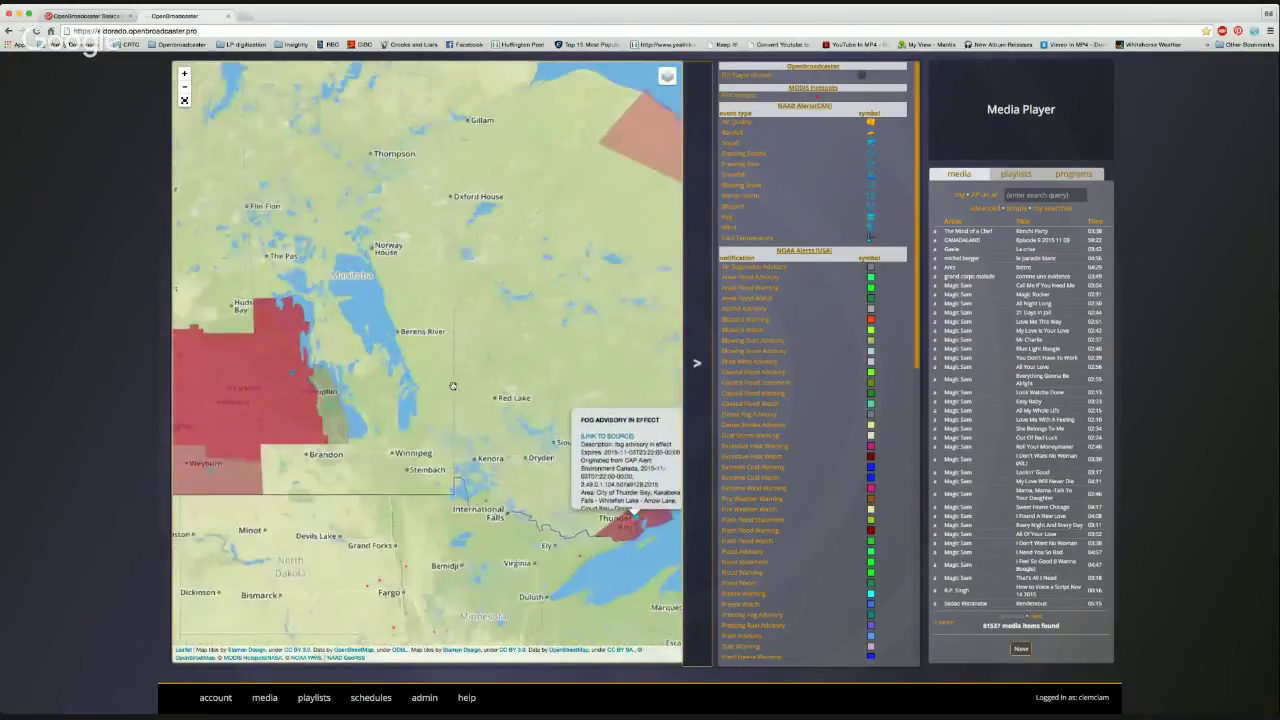
pyautogui.scroll(-2, 453, 386)
pyautogui.scroll(1, 453, 386)
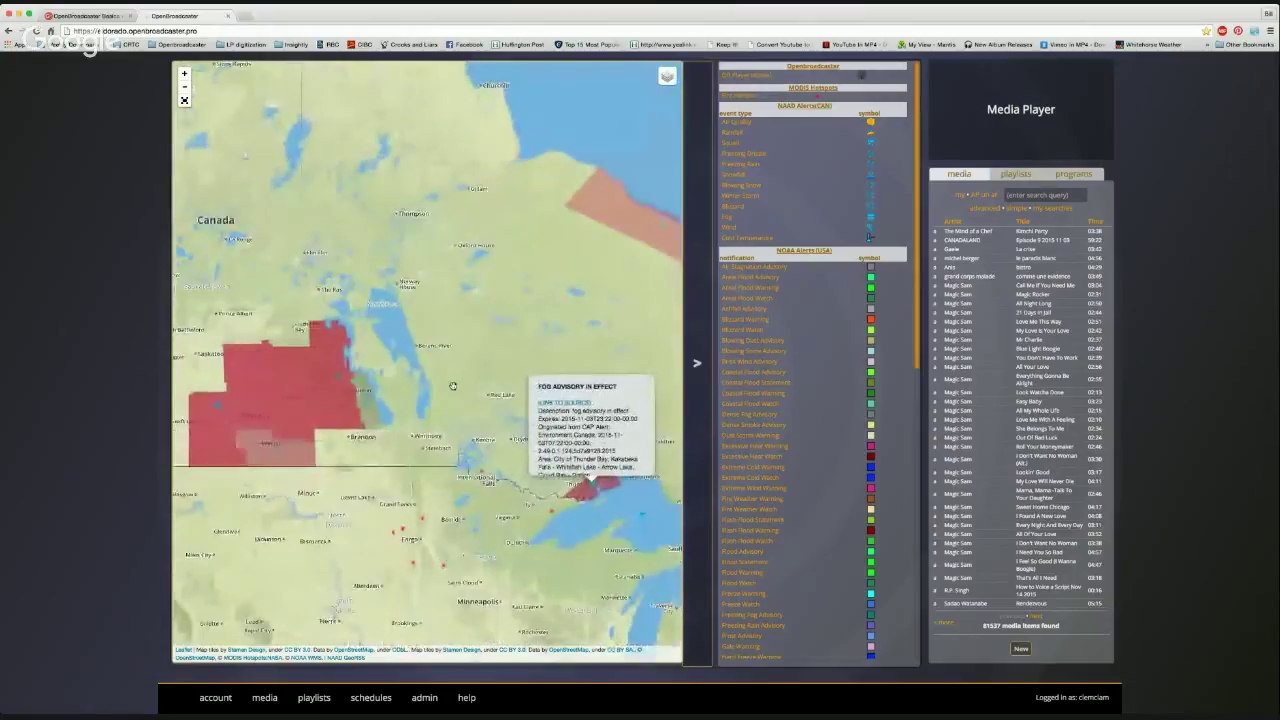
pyautogui.scroll(-2, 453, 386)
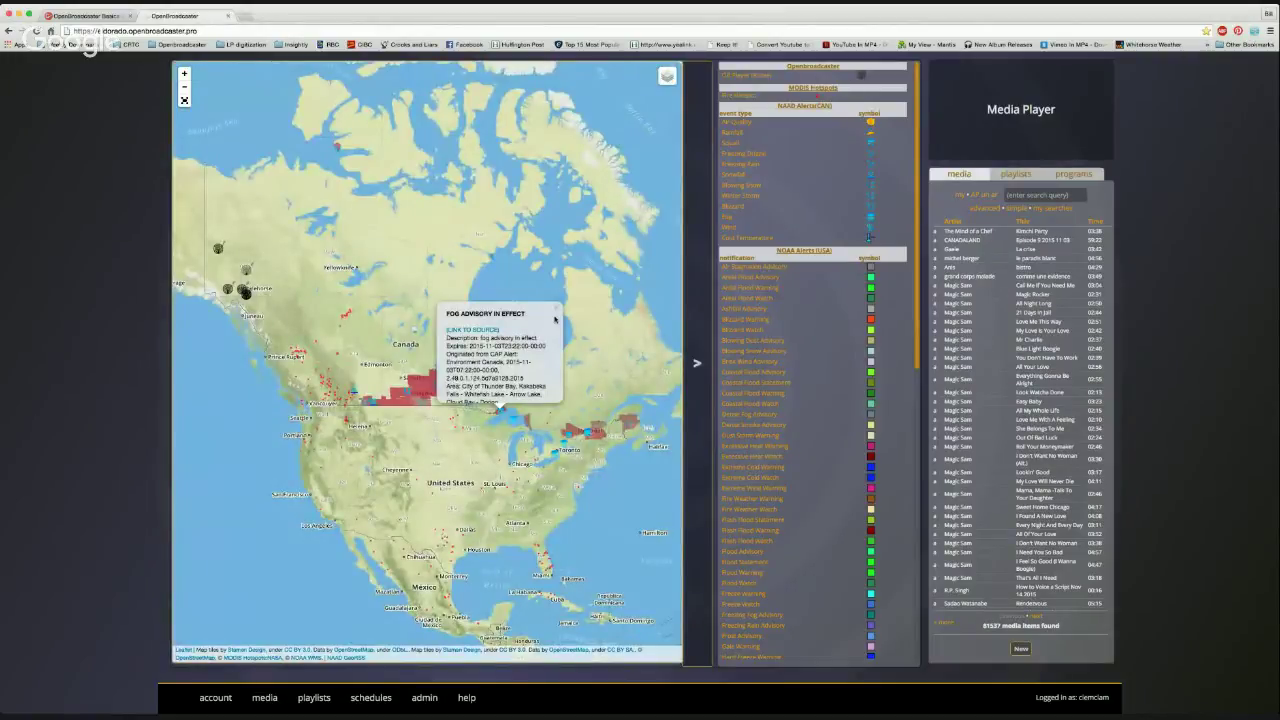
pyautogui.click(557, 310)
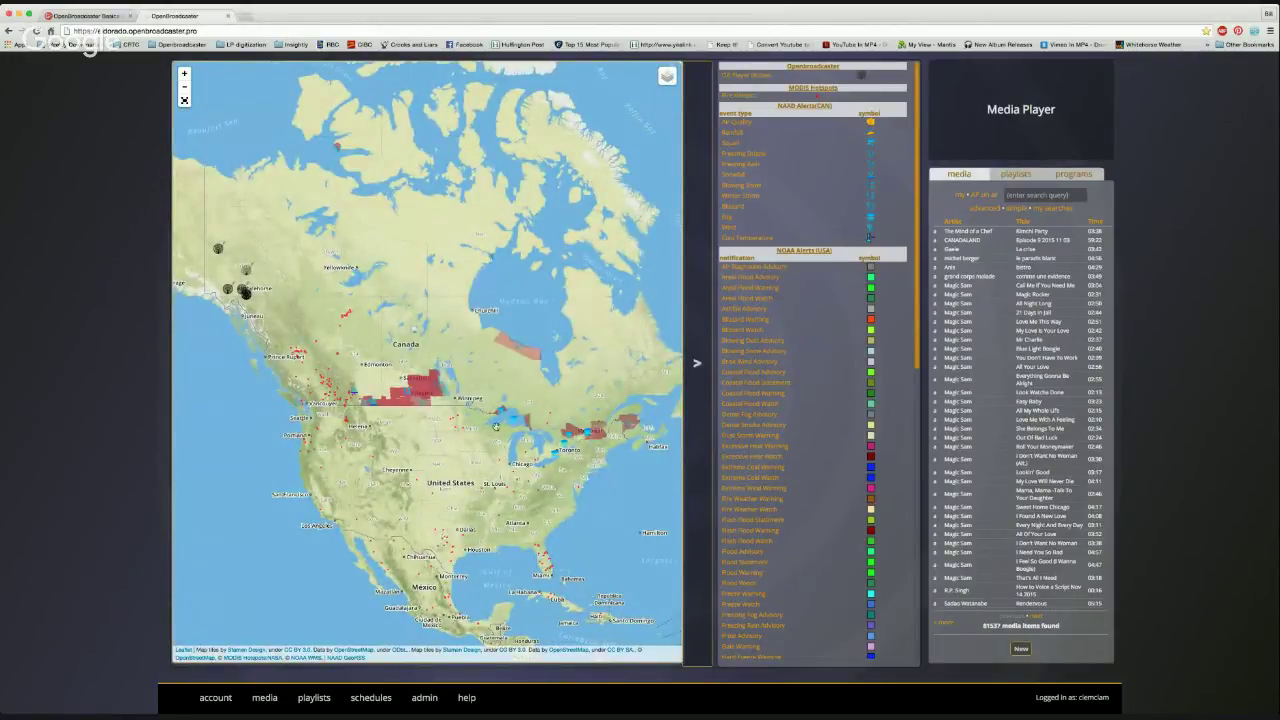
# View the weather alert on the southwestern Hudson Bay coast and the details of the player marker at Dawson City
pyautogui.click(527, 353)
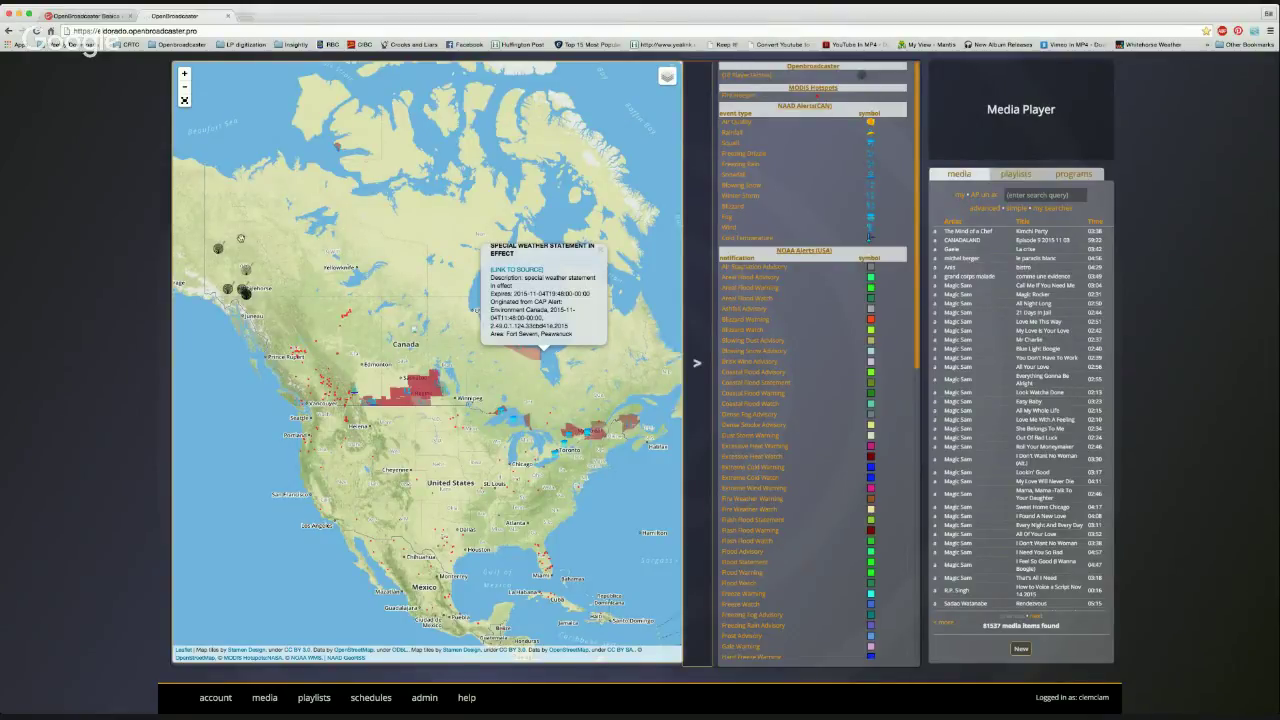
pyautogui.click(219, 247)
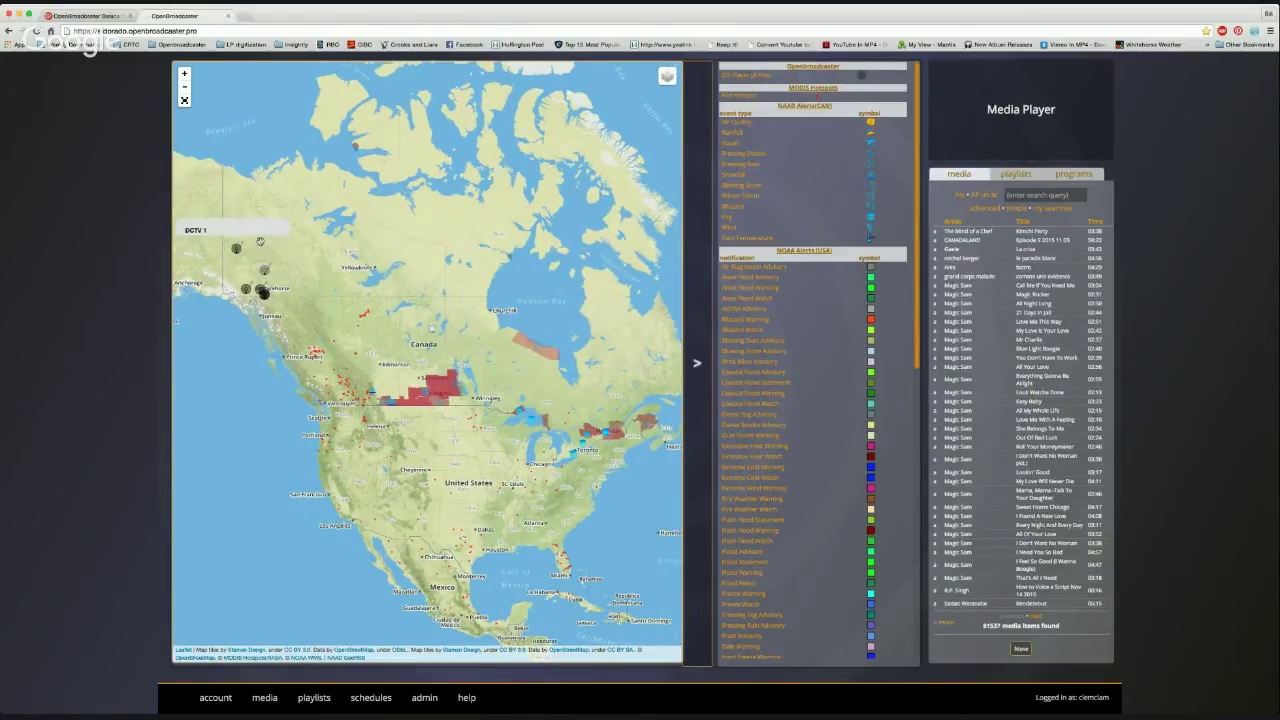
# Inspect the player markers around Whitehorse on the map, including CFET 106.7 FM and its TEMP LIVE ASSIST player
pyautogui.click(254, 296)
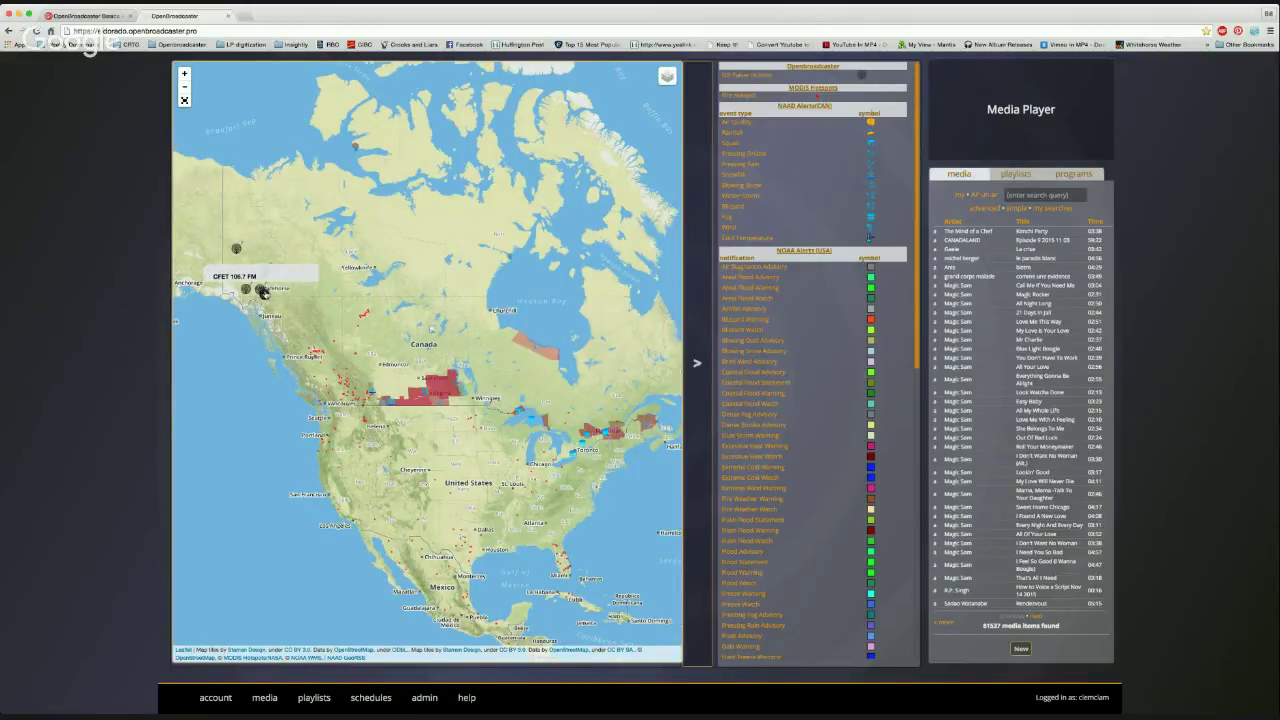
pyautogui.scroll(-2, 262, 292)
pyautogui.scroll(3, 262, 292)
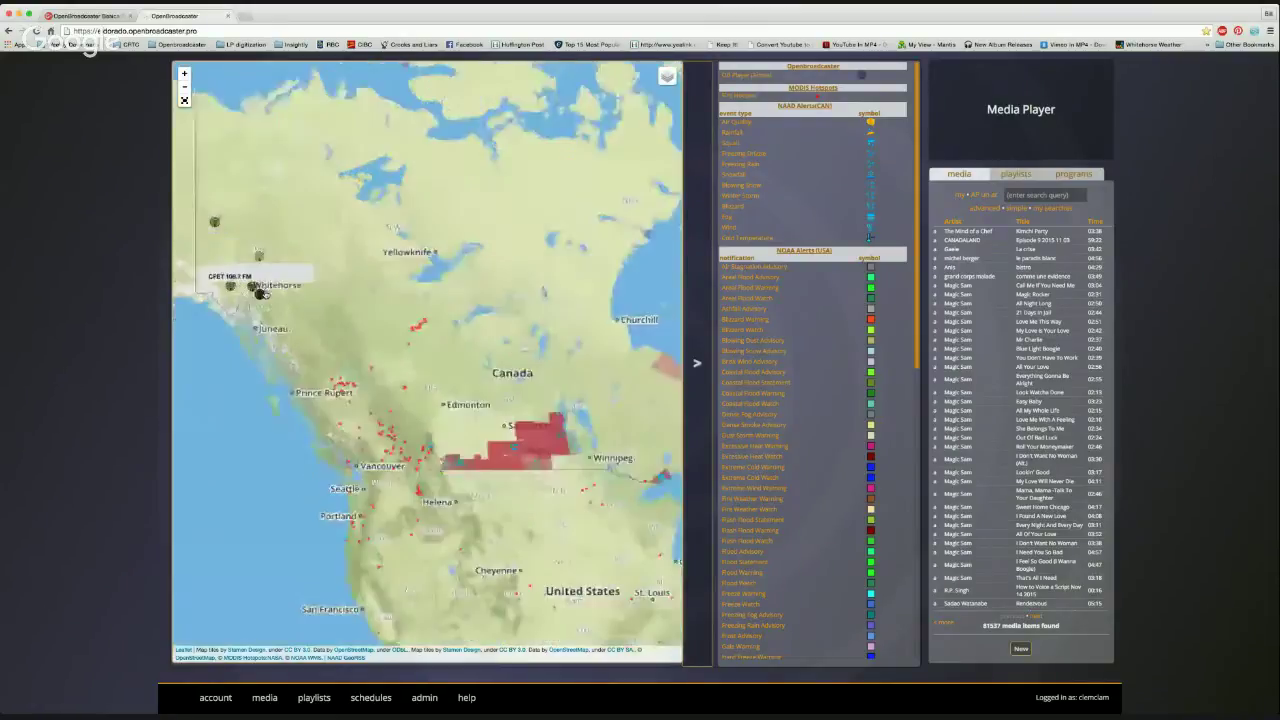
pyautogui.scroll(3, 262, 292)
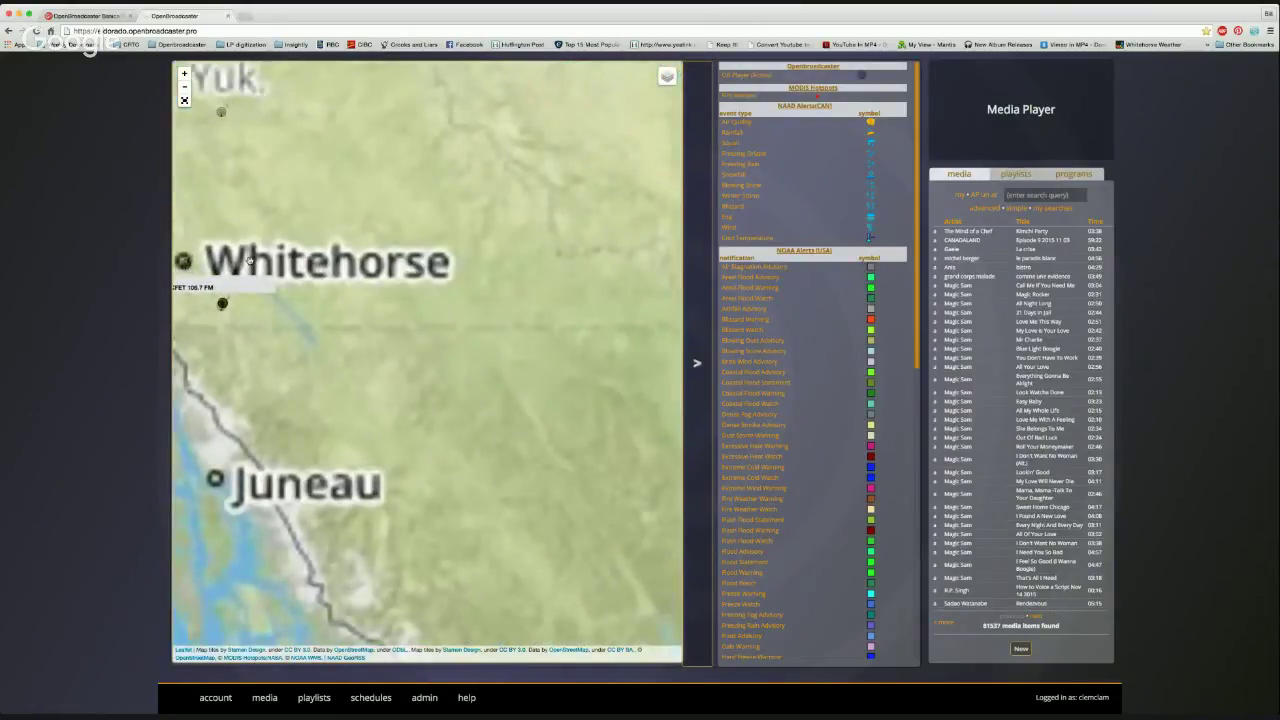
pyautogui.moveTo(250, 262); pyautogui.dragTo(341, 260)
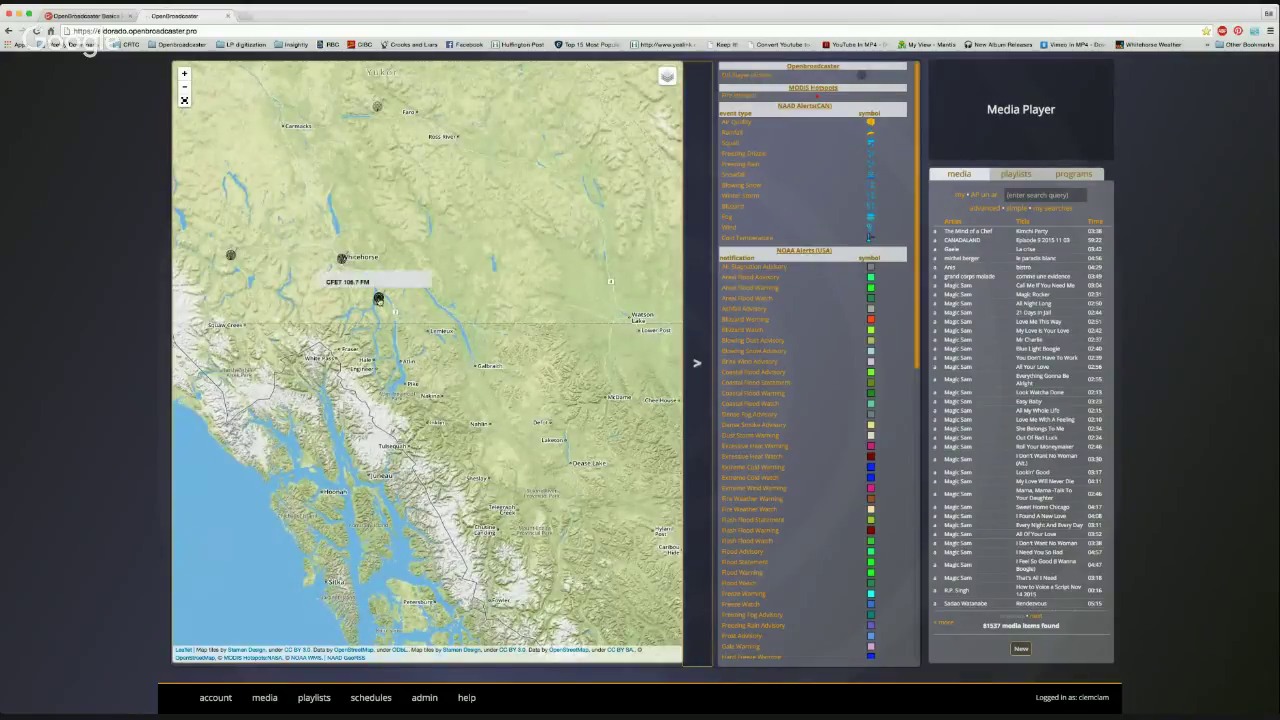
pyautogui.moveTo(345, 250); pyautogui.dragTo(350, 250)
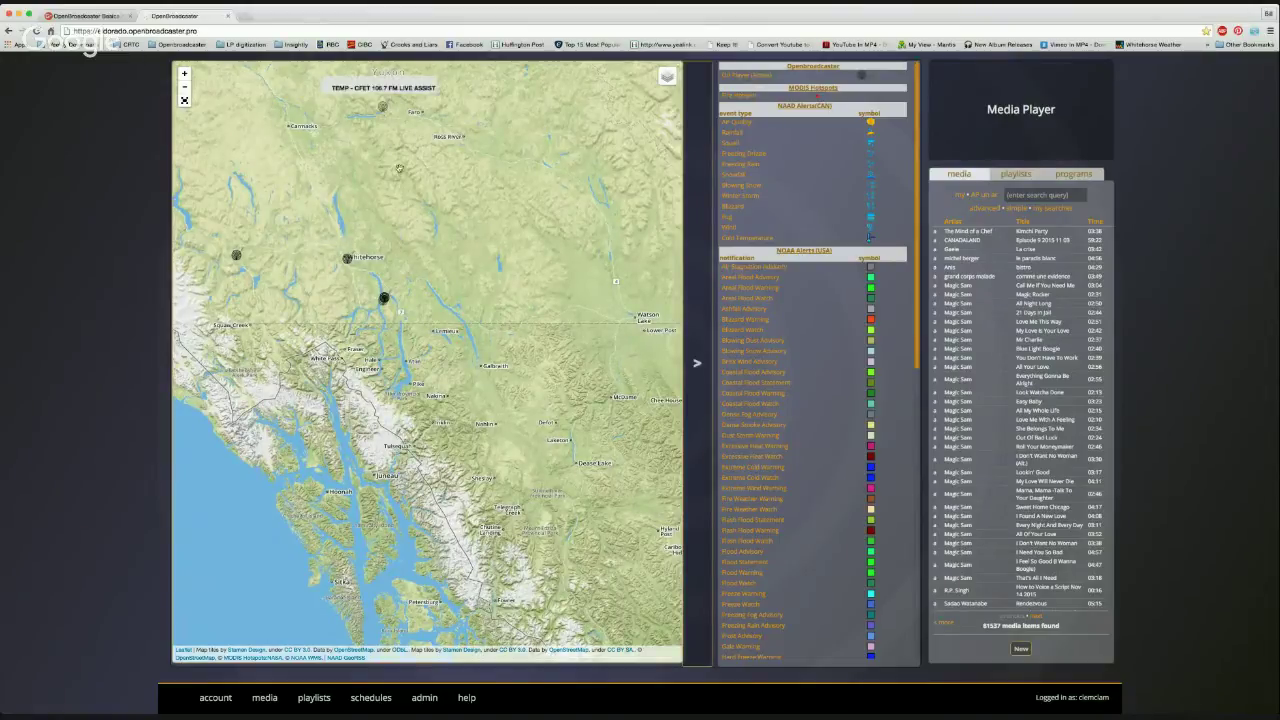
pyautogui.scroll(2, 408, 189)
pyautogui.scroll(-5, 408, 189)
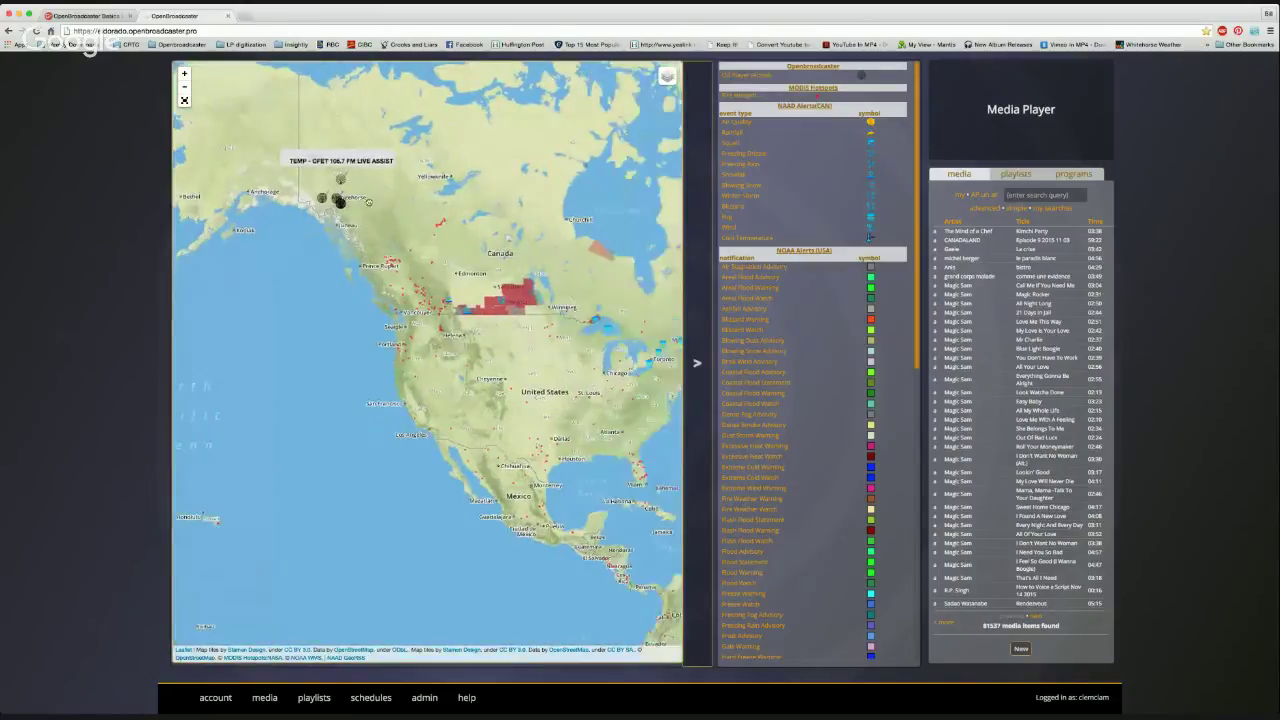
# Survey the fire hotspots and alerts across western North America, and read through the full alert symbol legend beside the map
pyautogui.scroll(-1, 482, 203)
pyautogui.scroll(1, 344, 200)
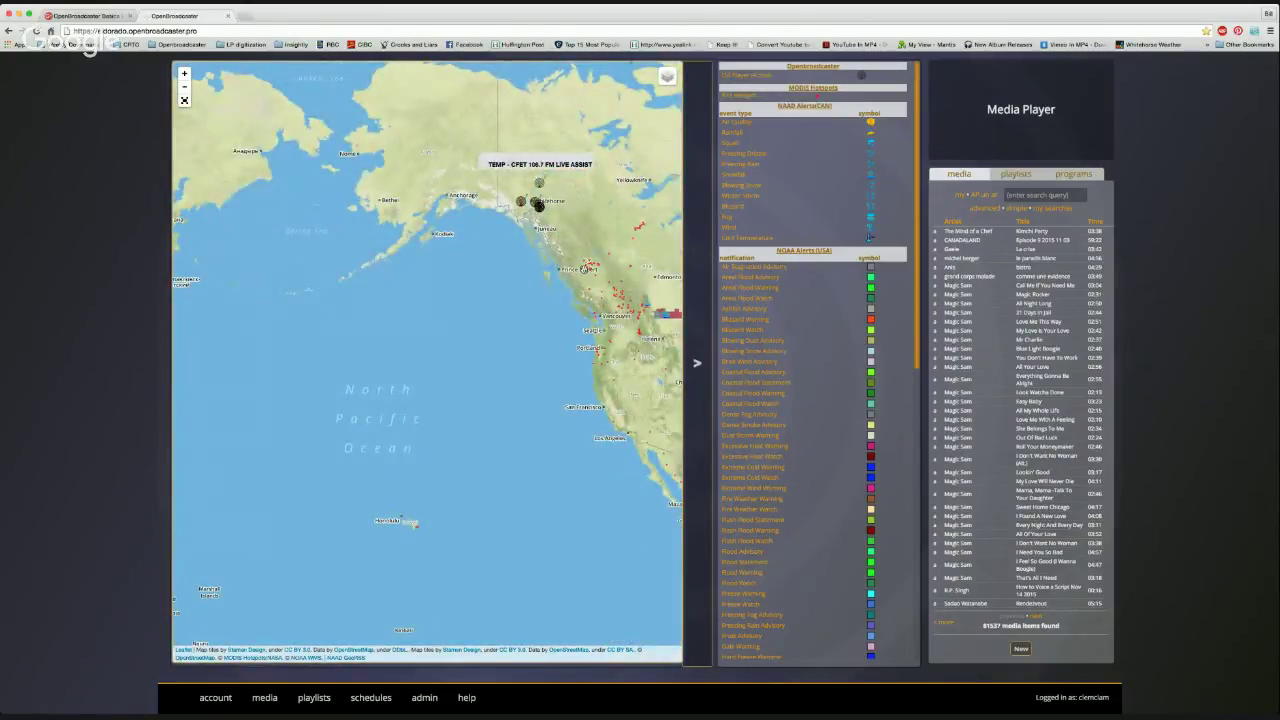
pyautogui.moveTo(610, 272); pyautogui.dragTo(578, 274)
pyautogui.scroll(3, 578, 274)
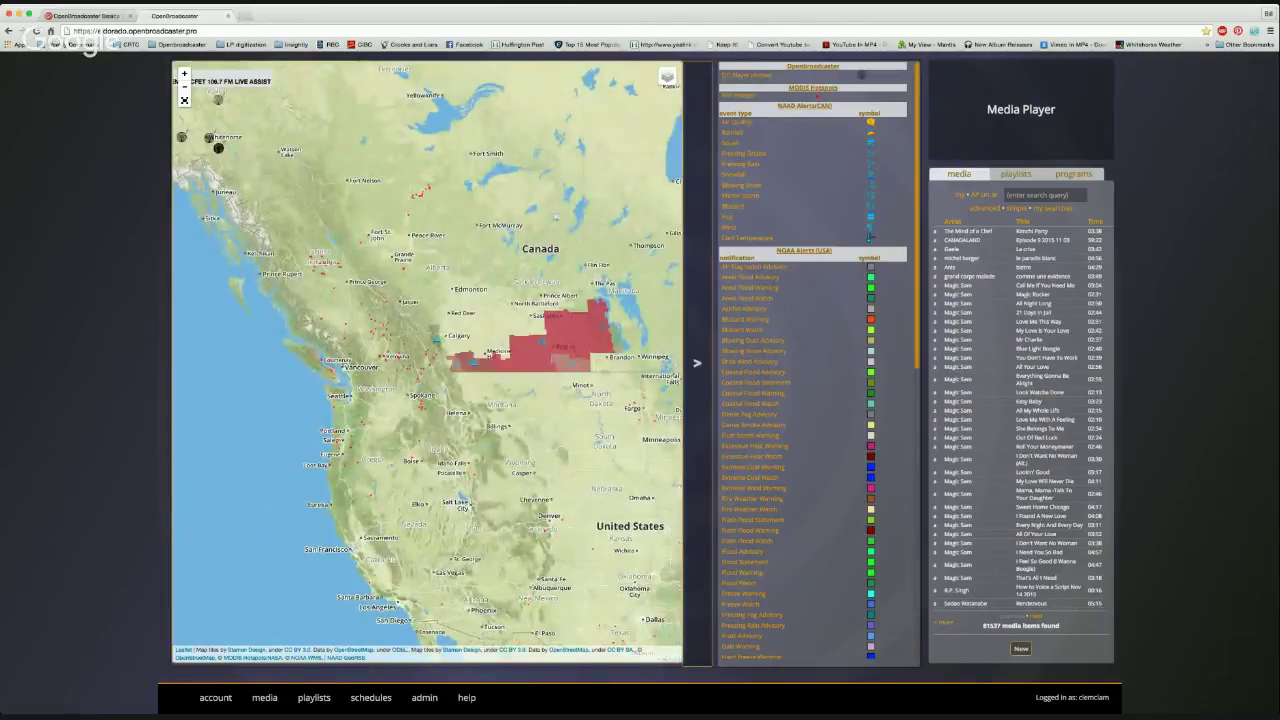
pyautogui.scroll(-10, 869, 237)
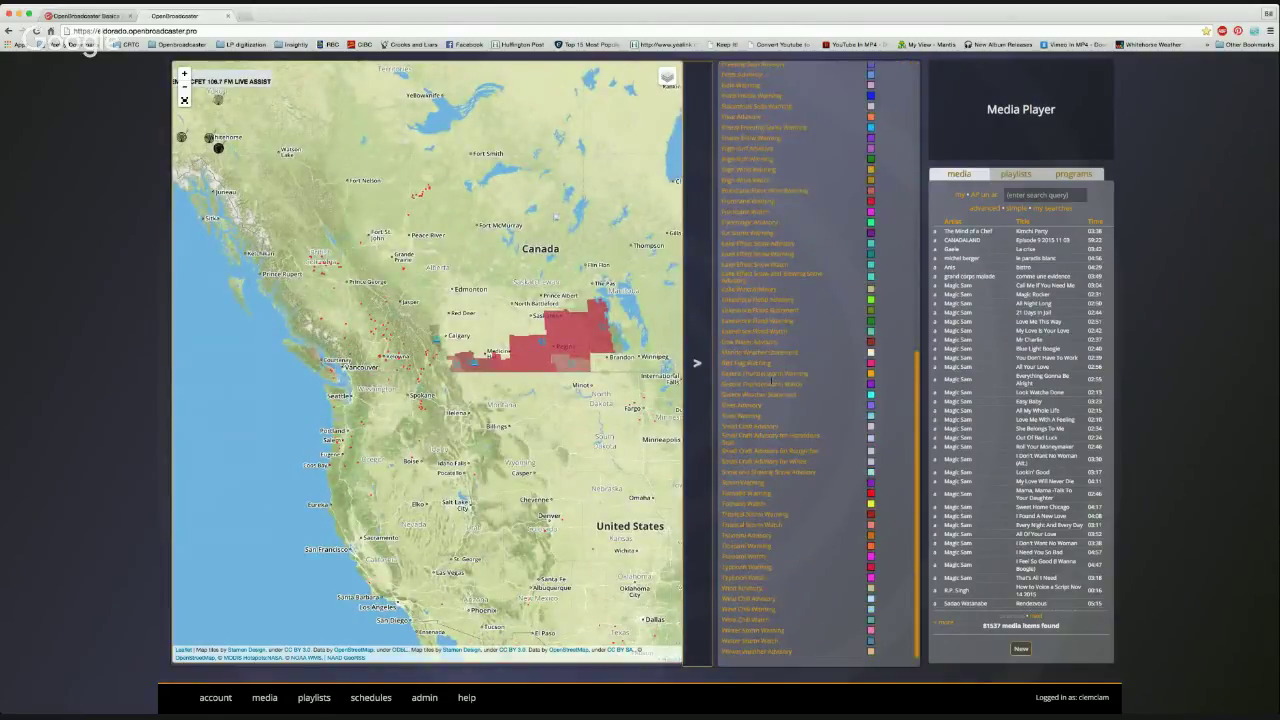
pyautogui.scroll(10, 771, 381)
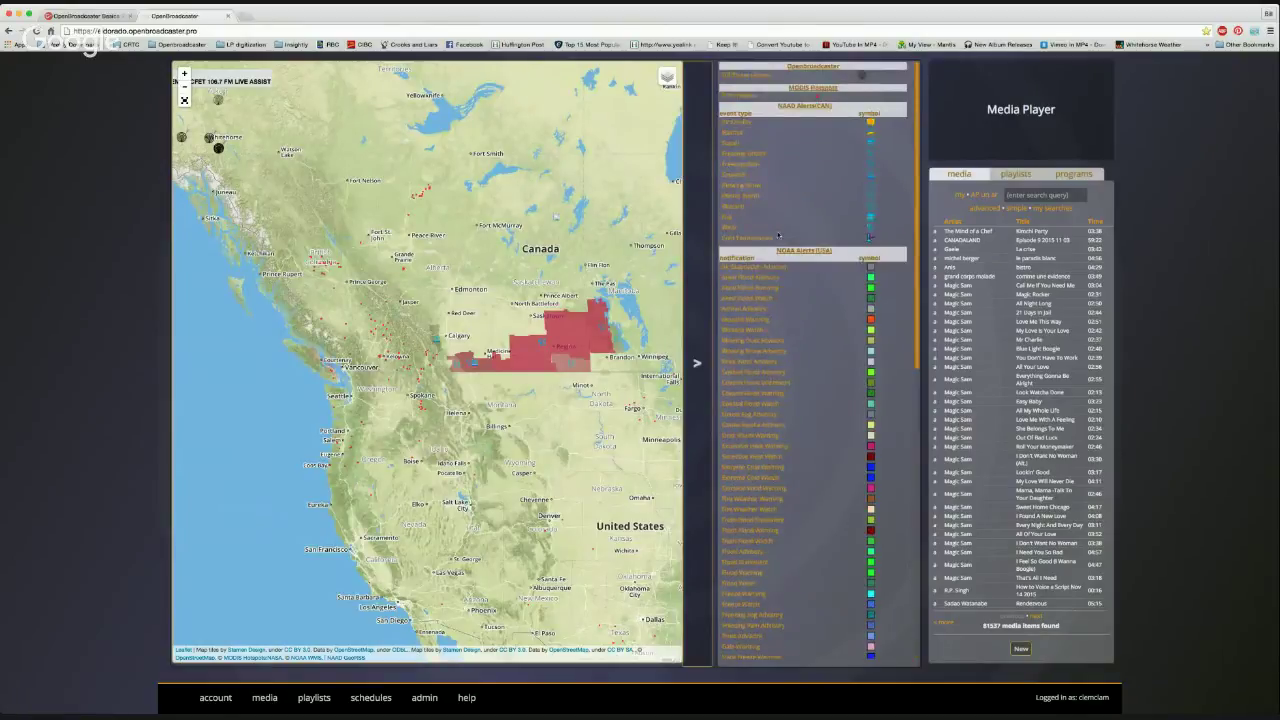
# Open the media upload page and add the Magic Sam "Call Me If You Need Me" mp3 file for upload
pyautogui.moveTo(311, 697)
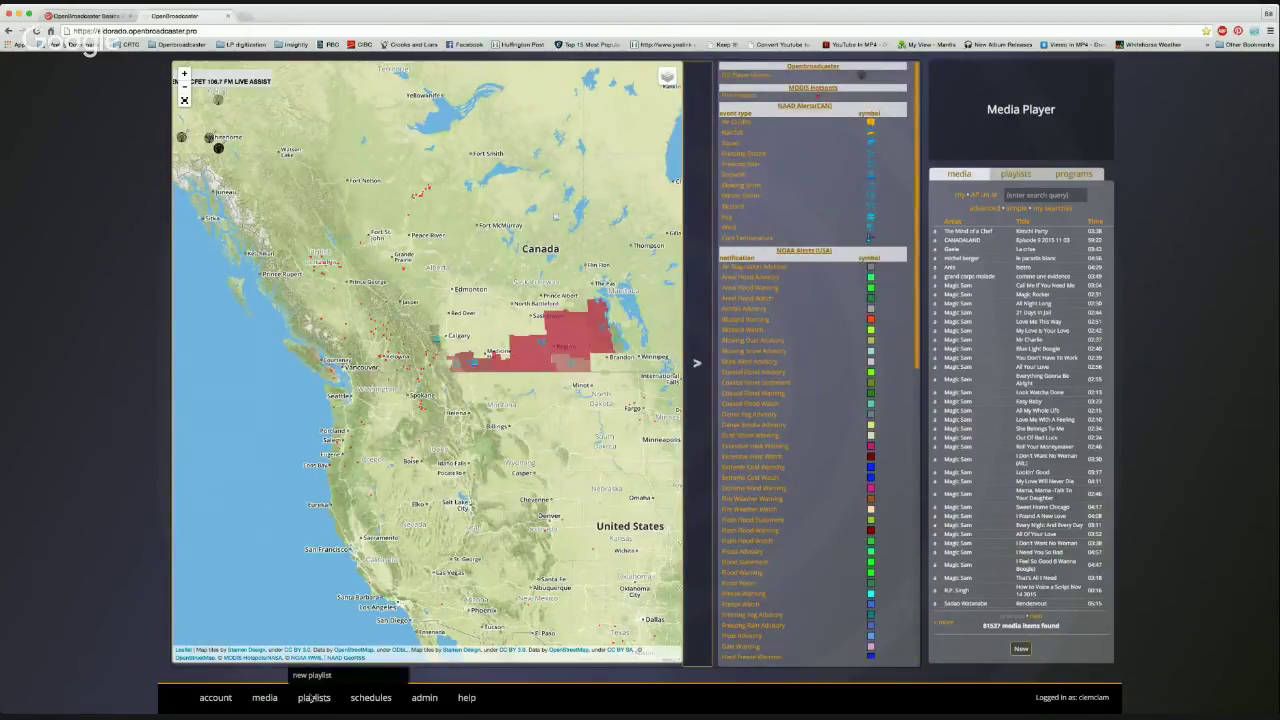
pyautogui.moveTo(262, 693)
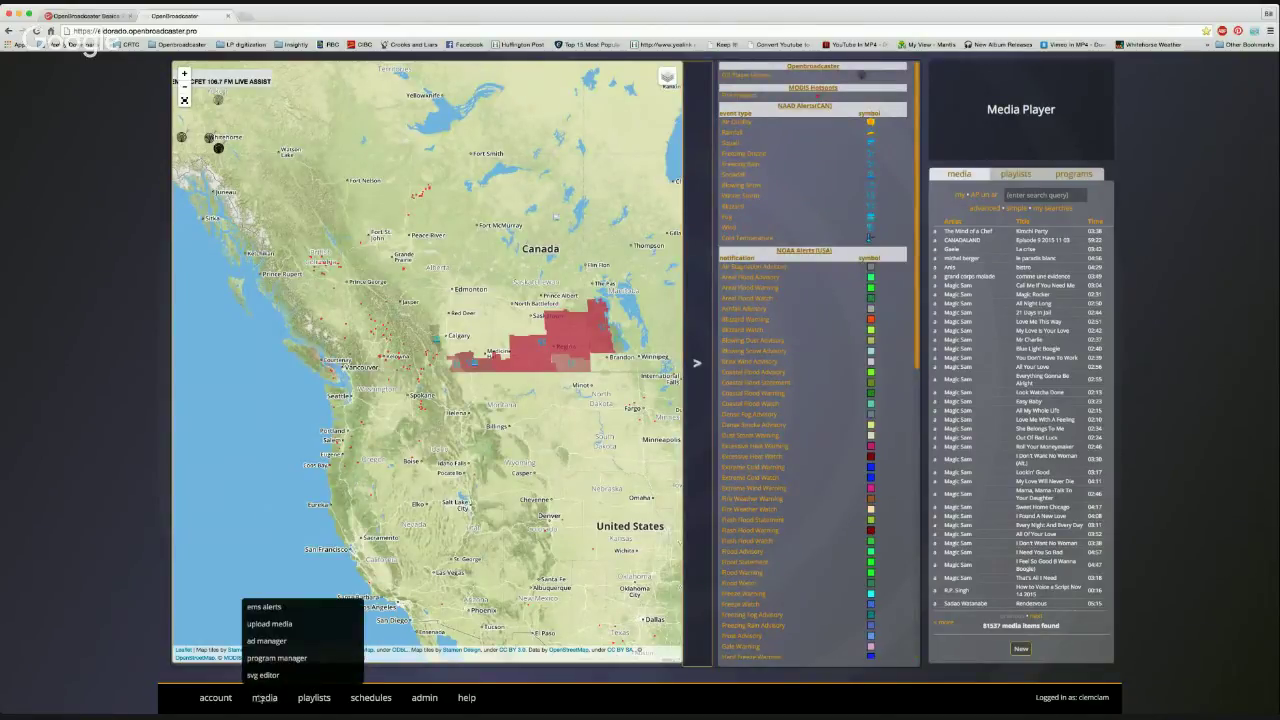
pyautogui.click(272, 628)
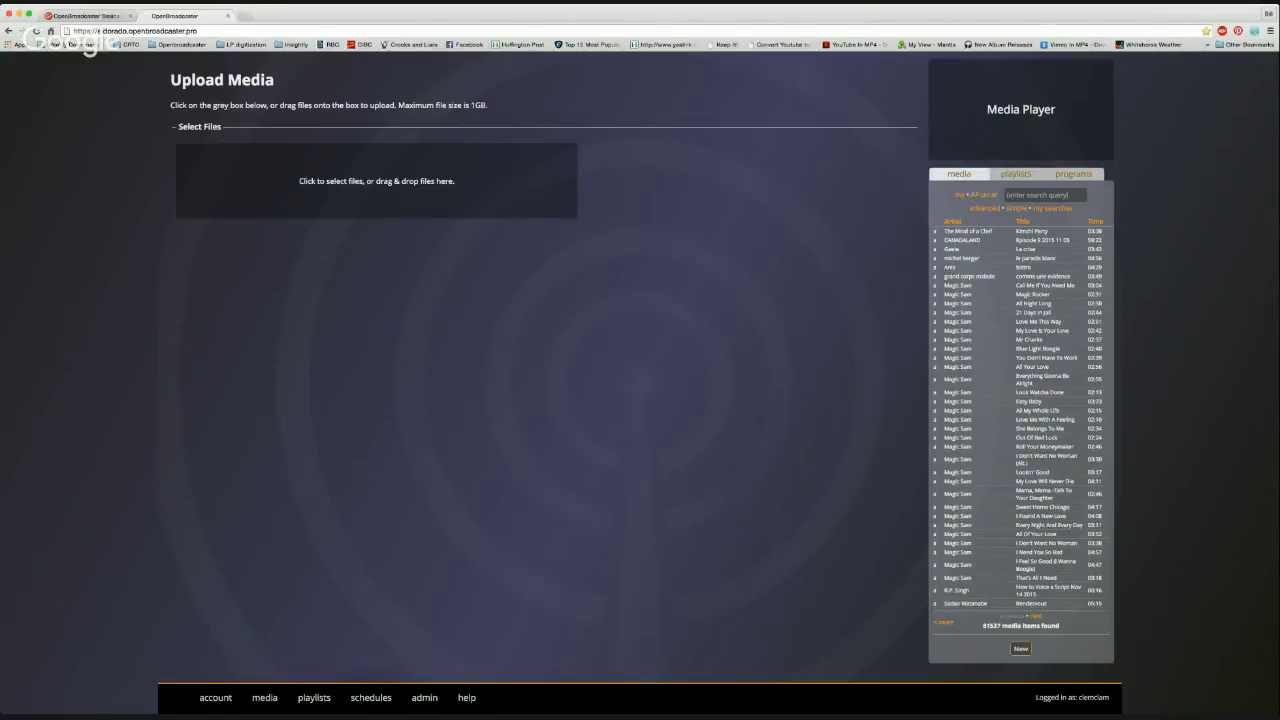
pyautogui.moveTo(272, 700)
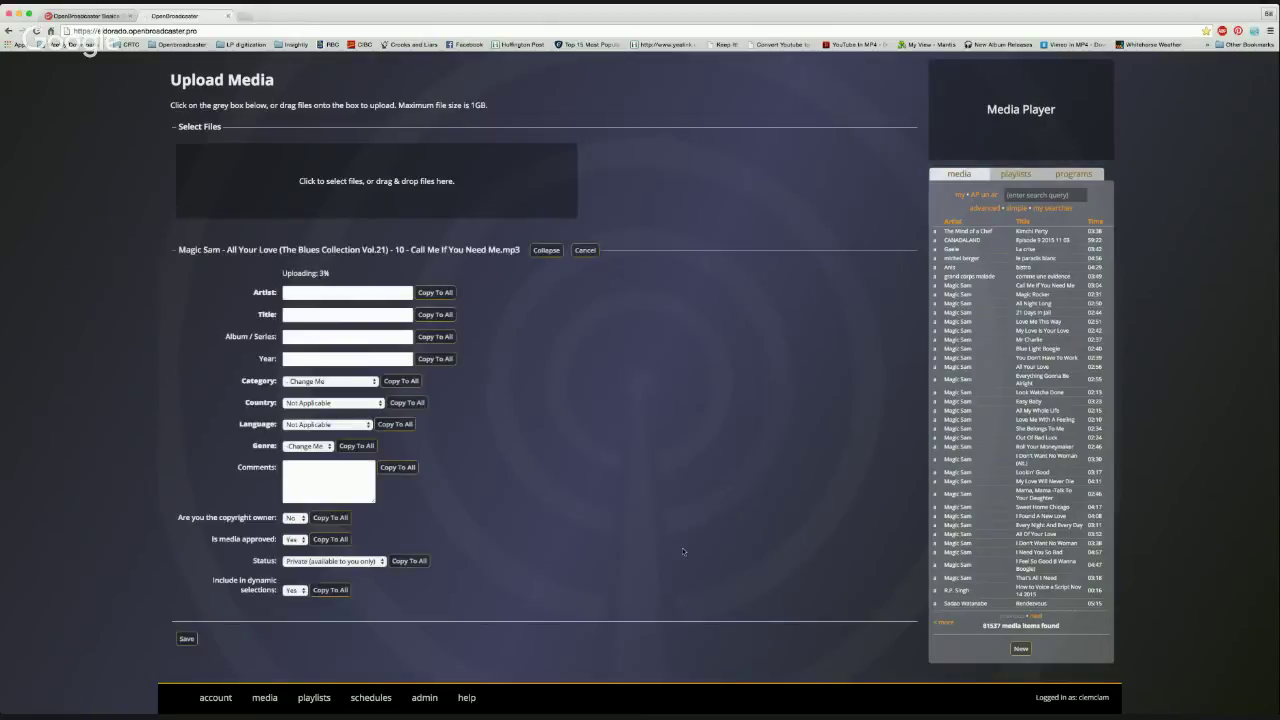
# Set the uploaded track's category to Music, its country to United States and its genre to Blues
pyautogui.click(318, 404)
pyautogui.click(318, 404)
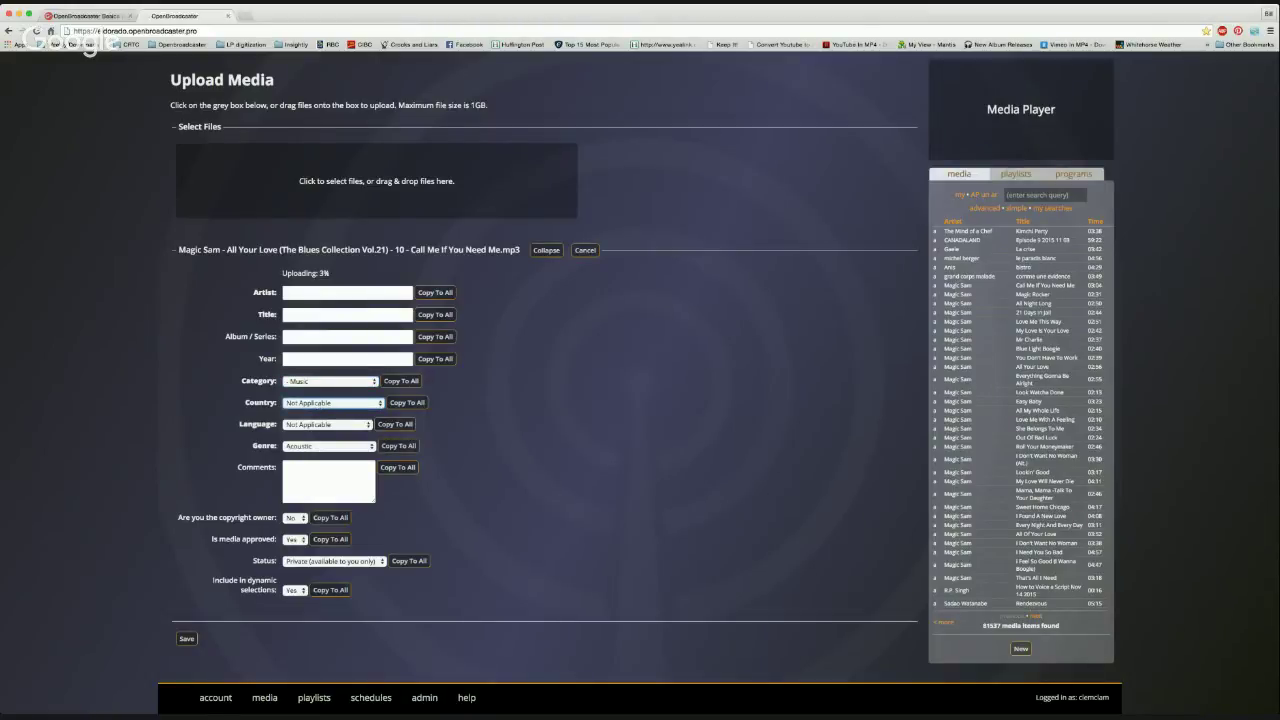
pyautogui.click(318, 404)
pyautogui.click(311, 446)
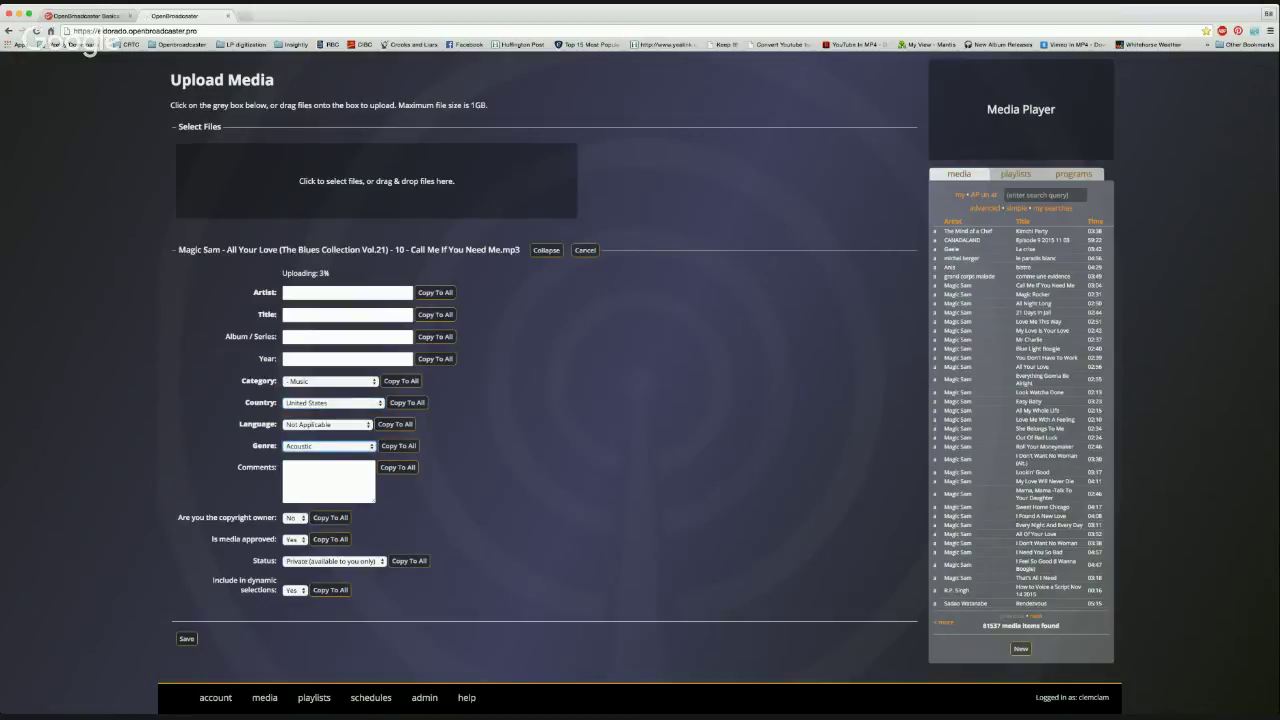
pyautogui.write('blues')
# Open the ad manager and review its expired, current and upcoming ads
pyautogui.moveTo(267, 704)
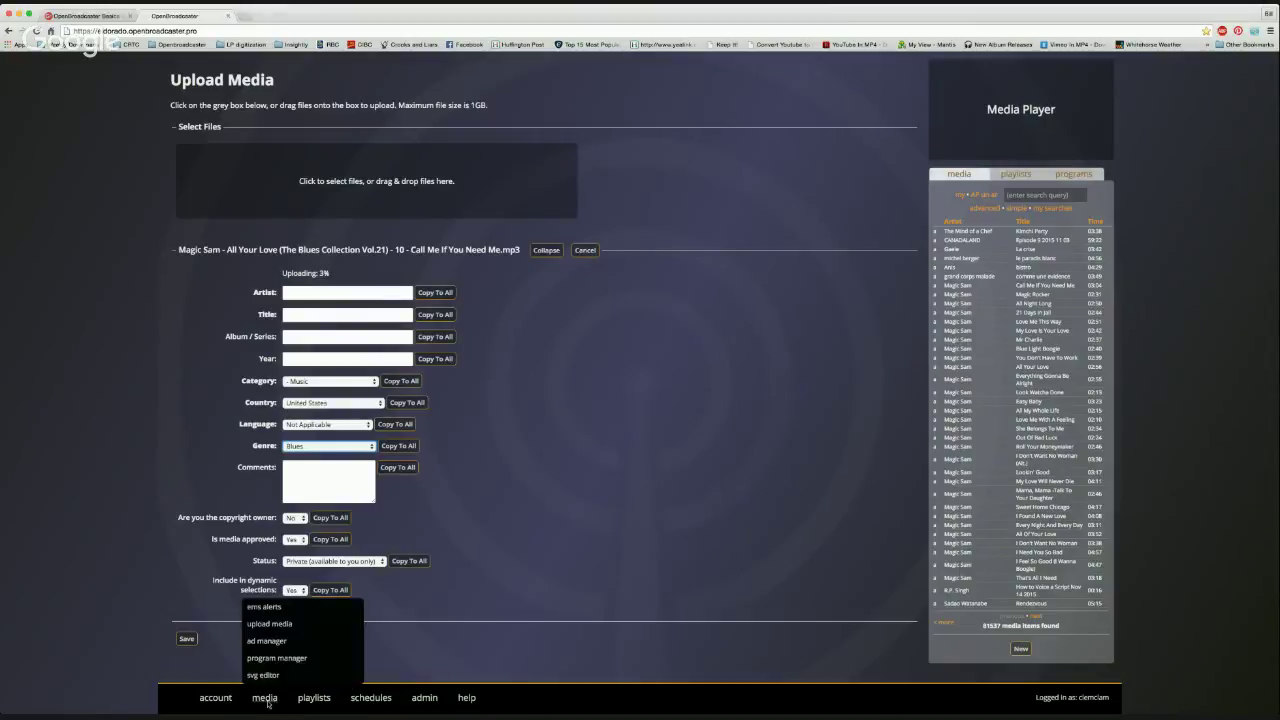
pyautogui.click(271, 642)
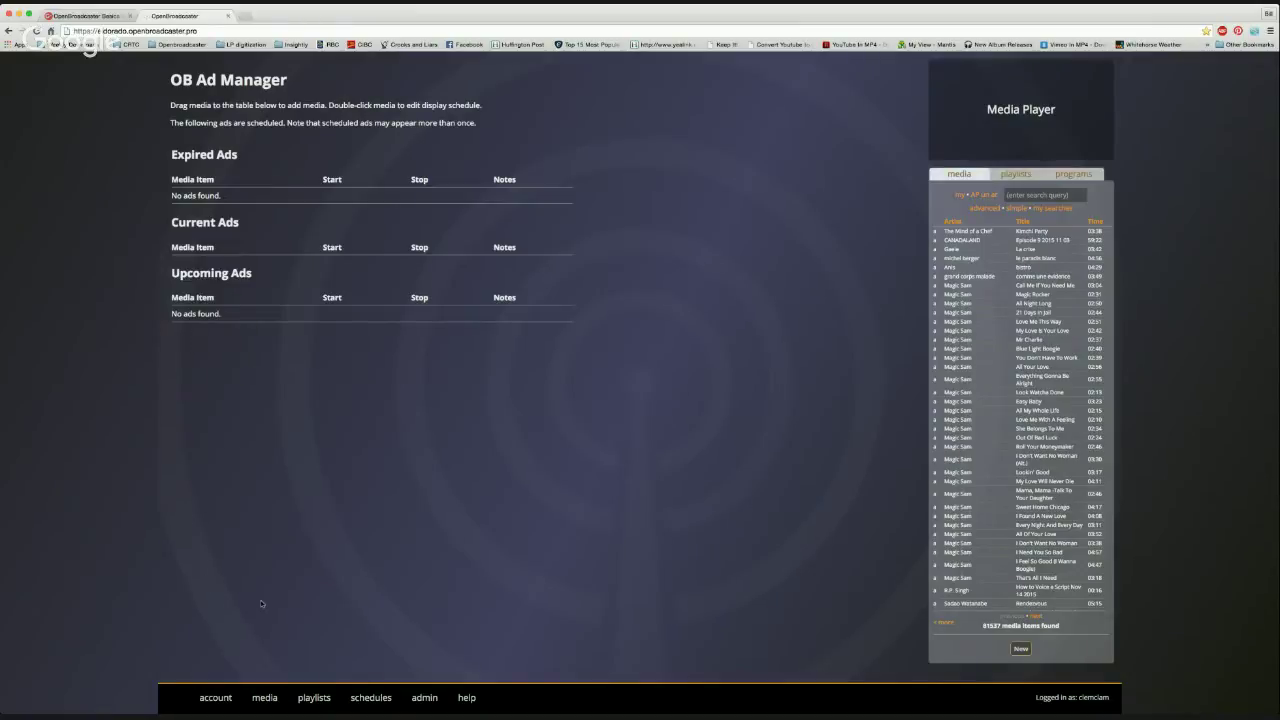
# Open the SVG editor and change the canvas background colour to near-black
pyautogui.moveTo(272, 700)
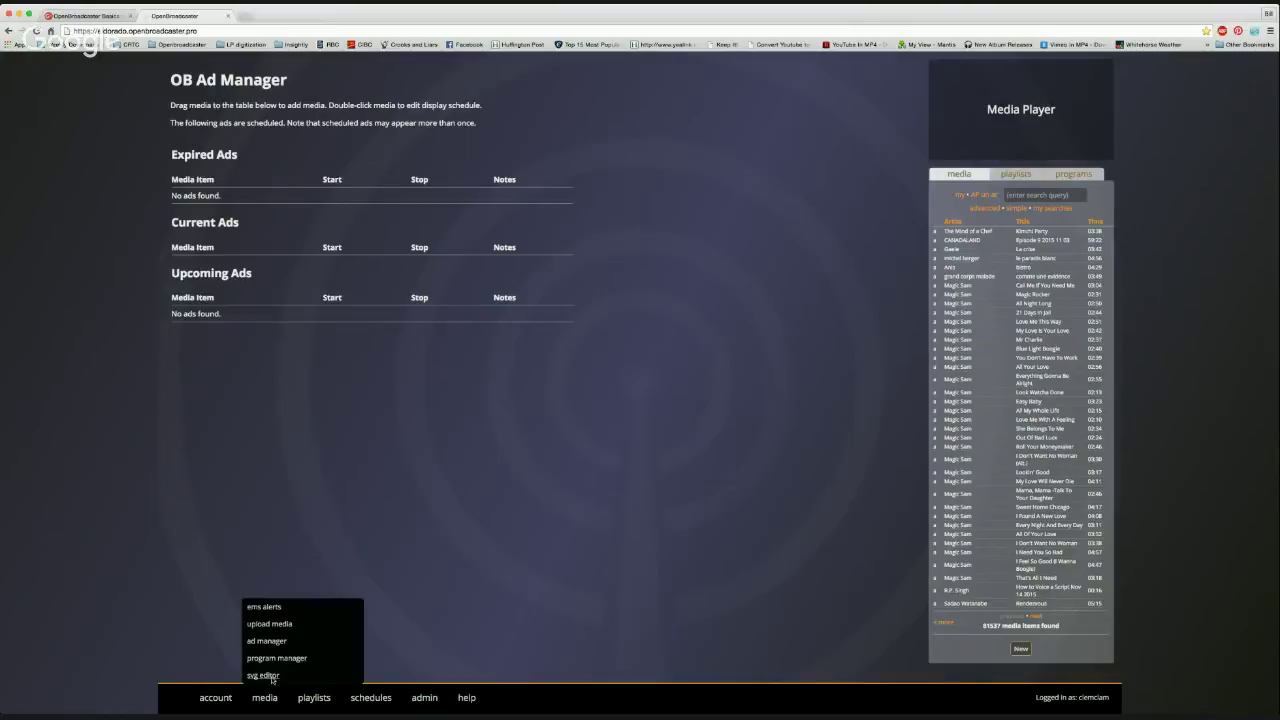
pyautogui.click(264, 676)
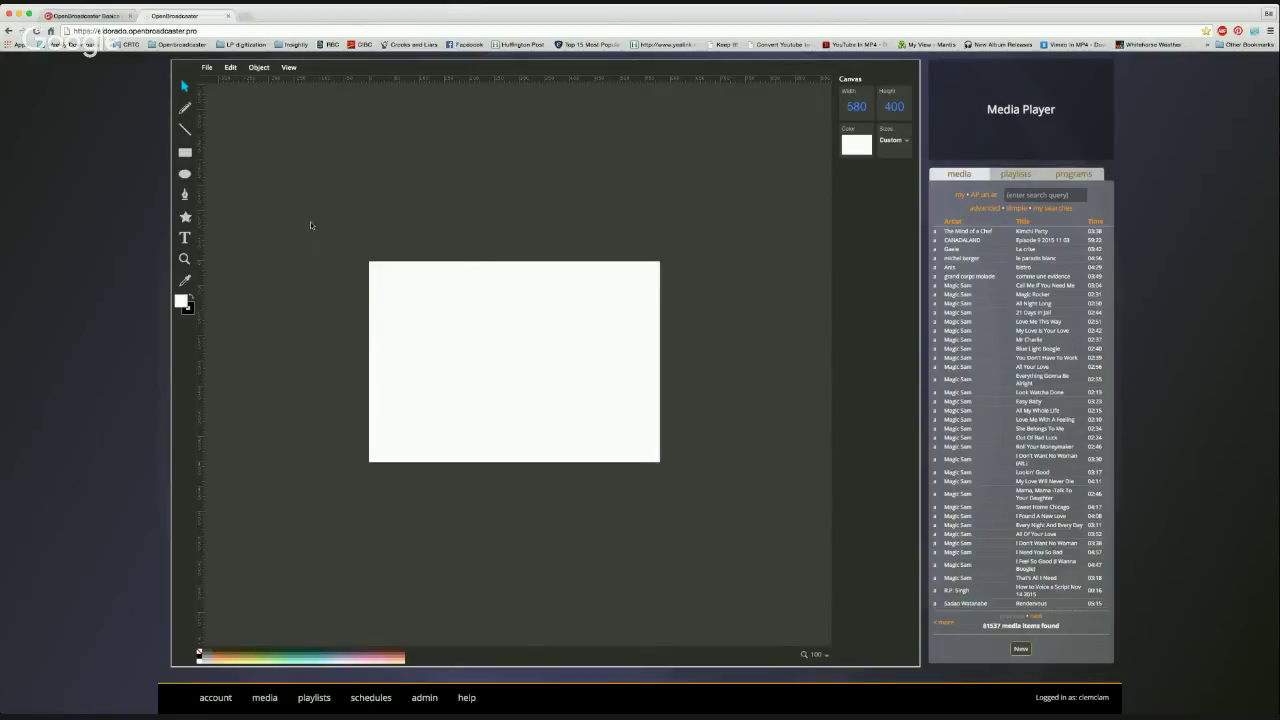
pyautogui.click(184, 237)
pyautogui.click(857, 144)
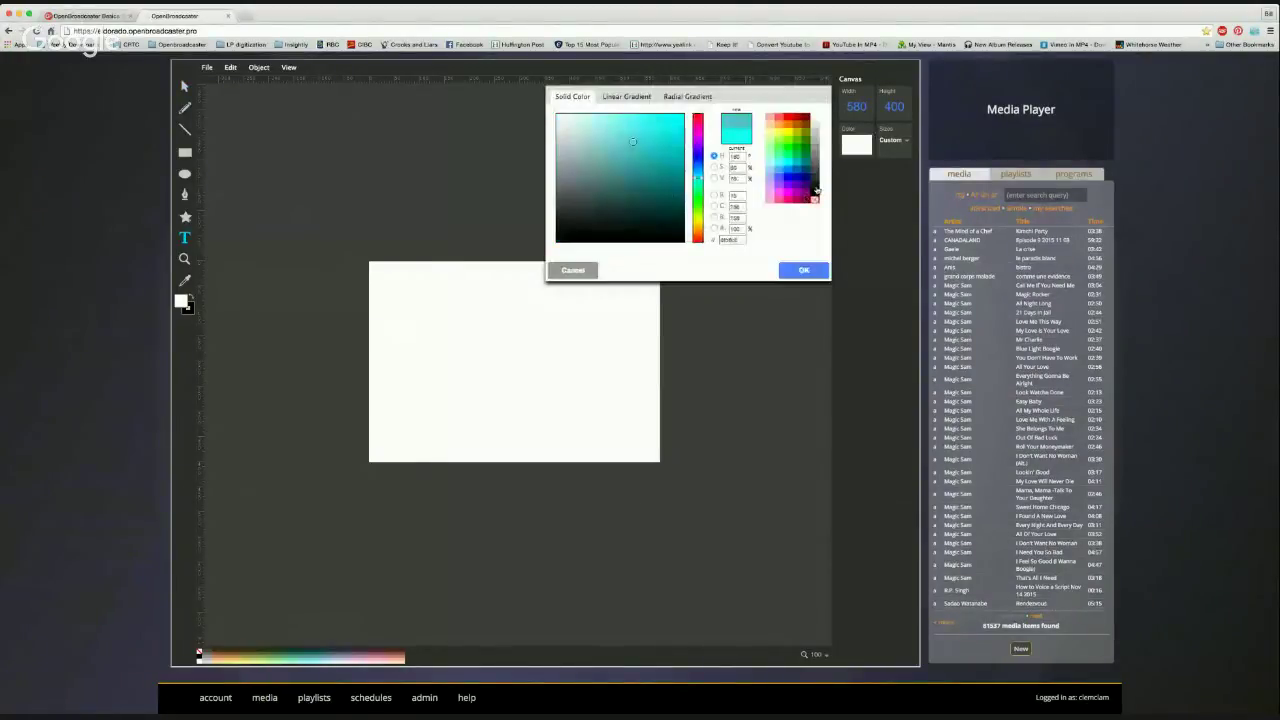
pyautogui.click(816, 190)
pyautogui.click(806, 270)
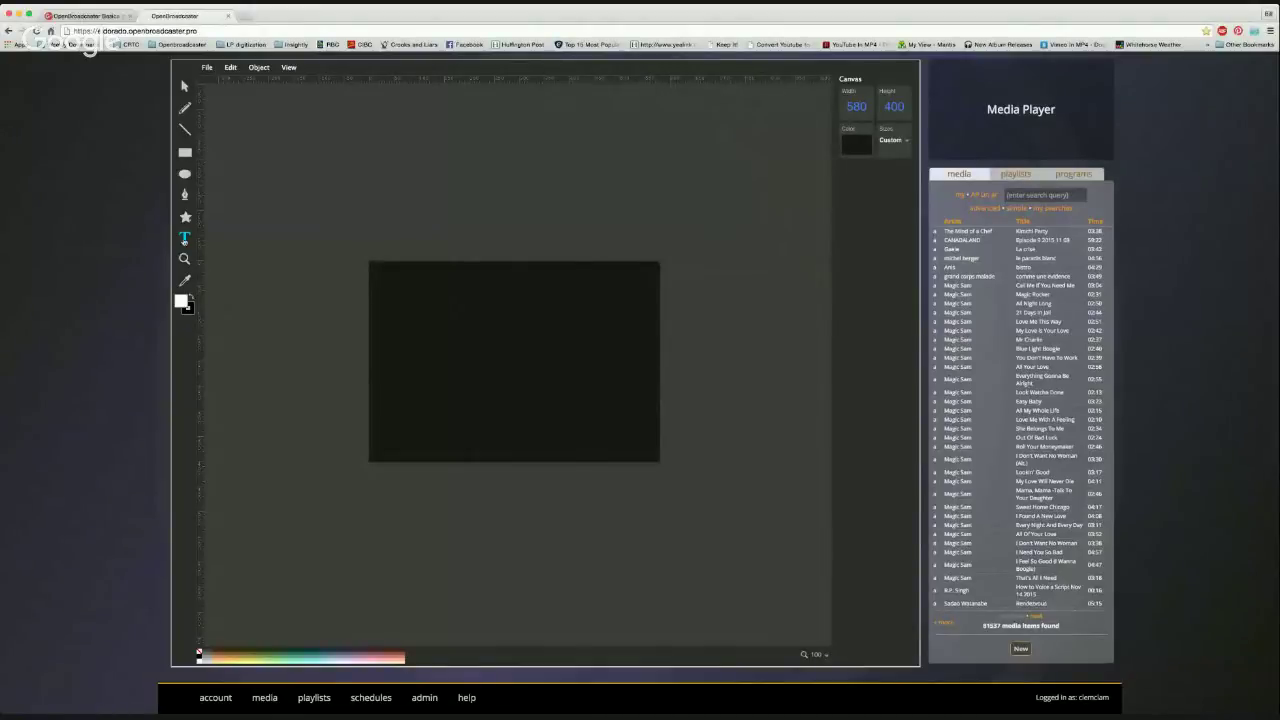
# Set the fill colour to cyan and add the text "hello" near the canvas's upper-left corner
pyautogui.click(181, 302)
pyautogui.click(399, 286)
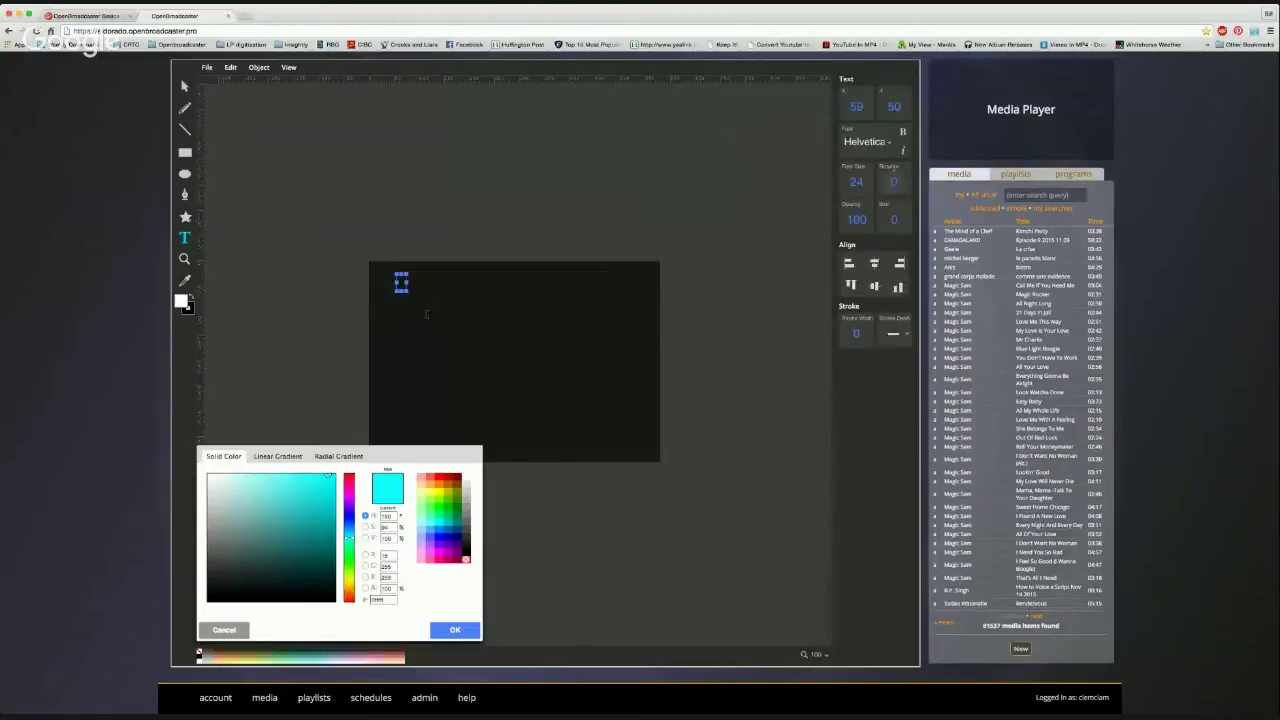
pyautogui.write('O')
pyautogui.click(346, 401)
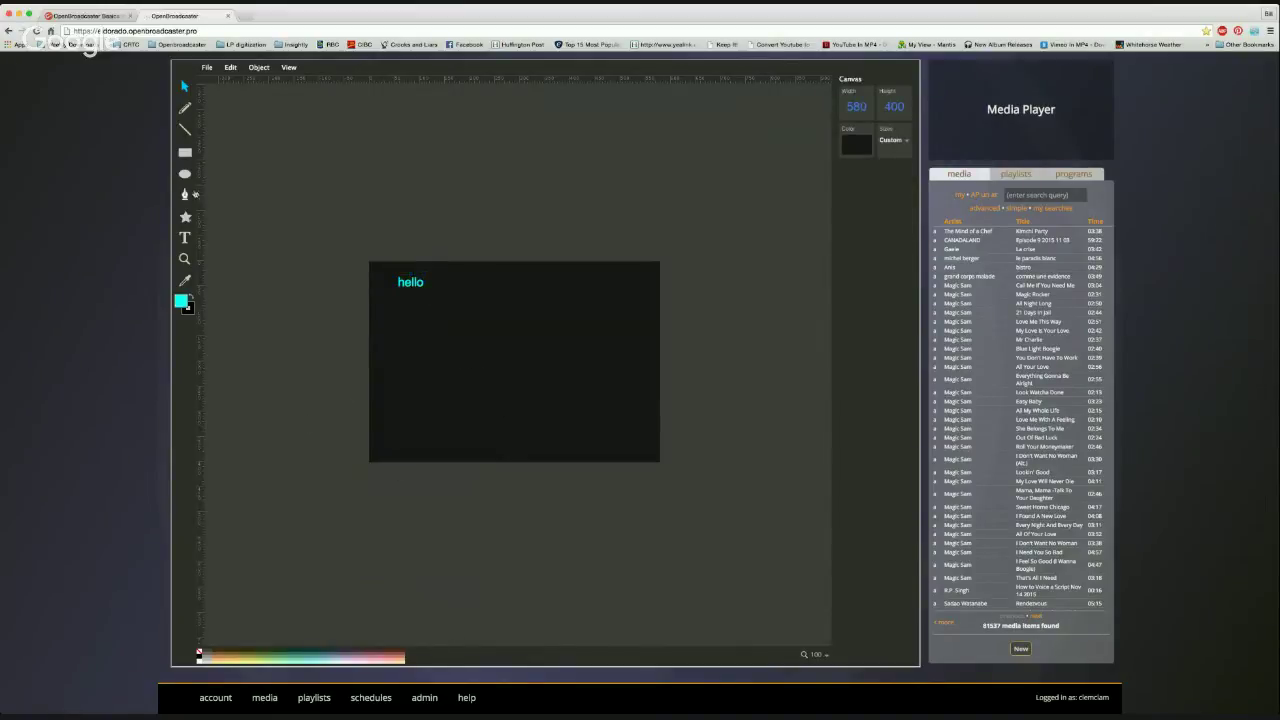
# Draw a cyan rectangle about 320 by 79 across the middle of the canvas
pyautogui.click(184, 152)
pyautogui.moveTo(411, 338); pyautogui.dragTo(573, 378)
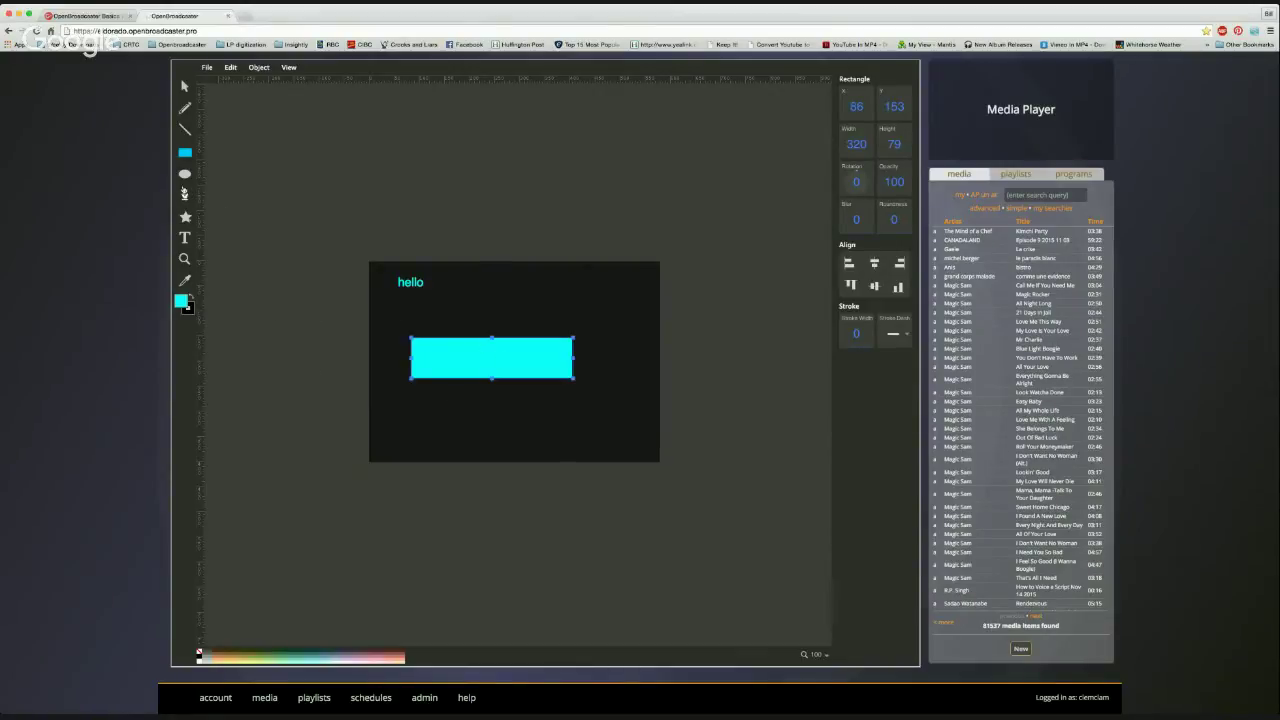
# Draw a freeform shape with the Pen tool, starting inside the rectangle and extending beyond the canvas edges
pyautogui.click(184, 194)
pyautogui.moveTo(489, 358); pyautogui.dragTo(558, 387)
pyautogui.click(457, 390)
pyautogui.click(520, 292)
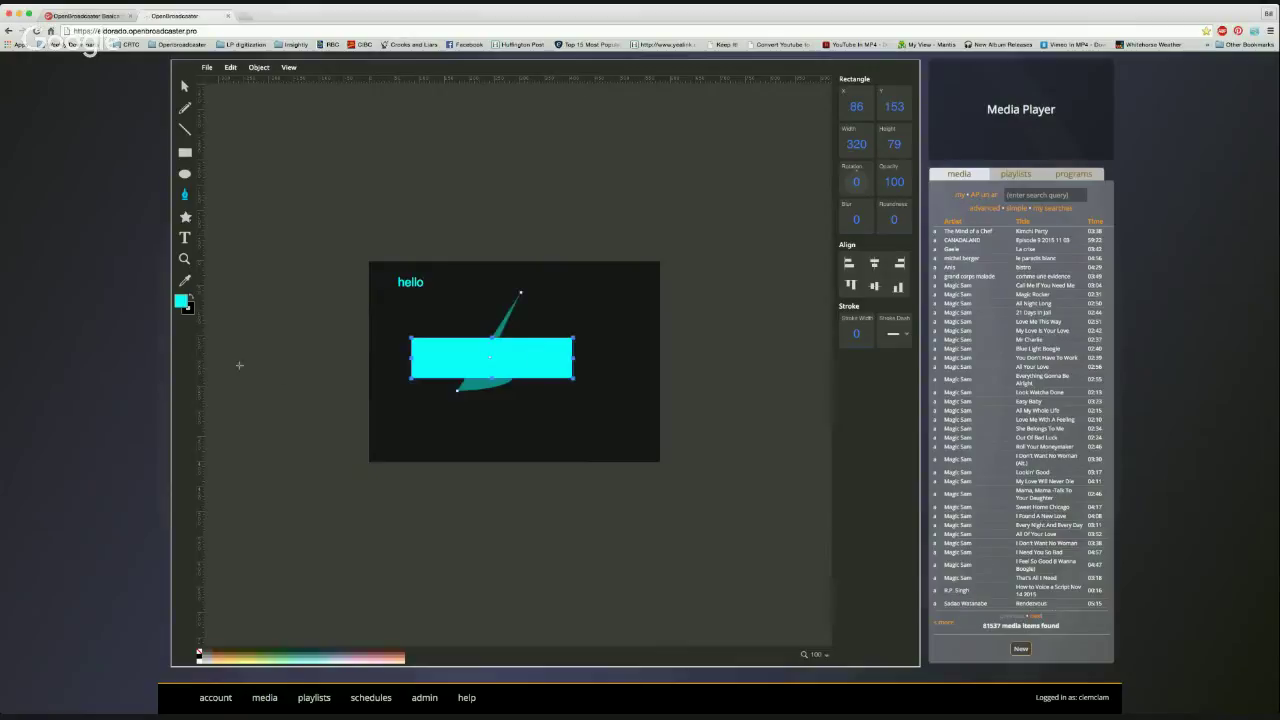
pyautogui.click(241, 356)
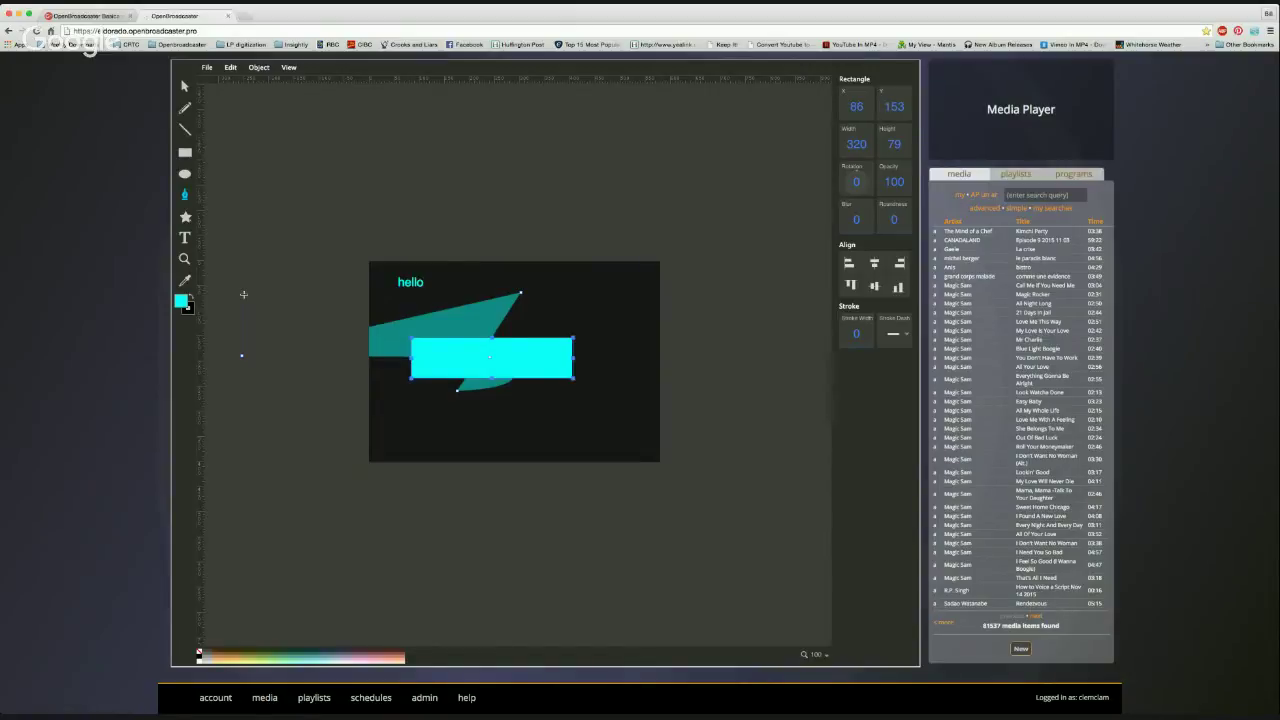
pyautogui.click(654, 346)
pyautogui.click(475, 587)
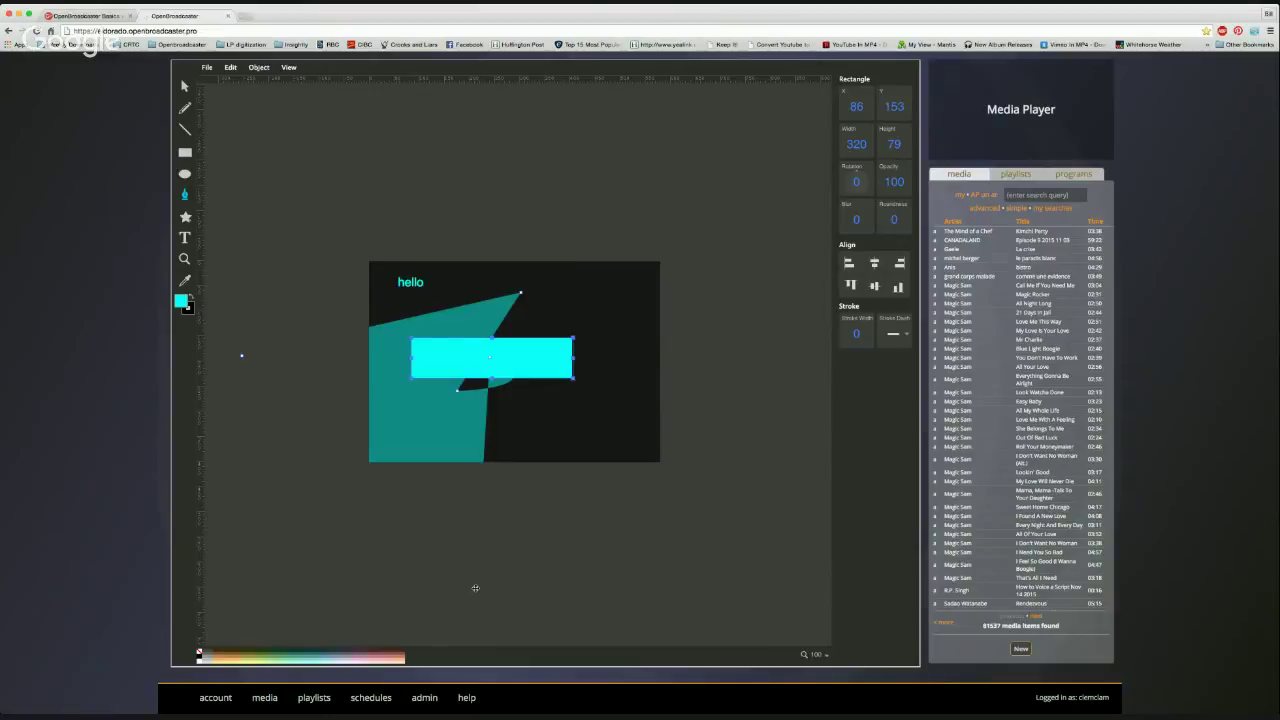
# Open the show schedule and display the week of November 1 to 7, 2015 for the CJUC 92.5 FM player
pyautogui.moveTo(276, 701)
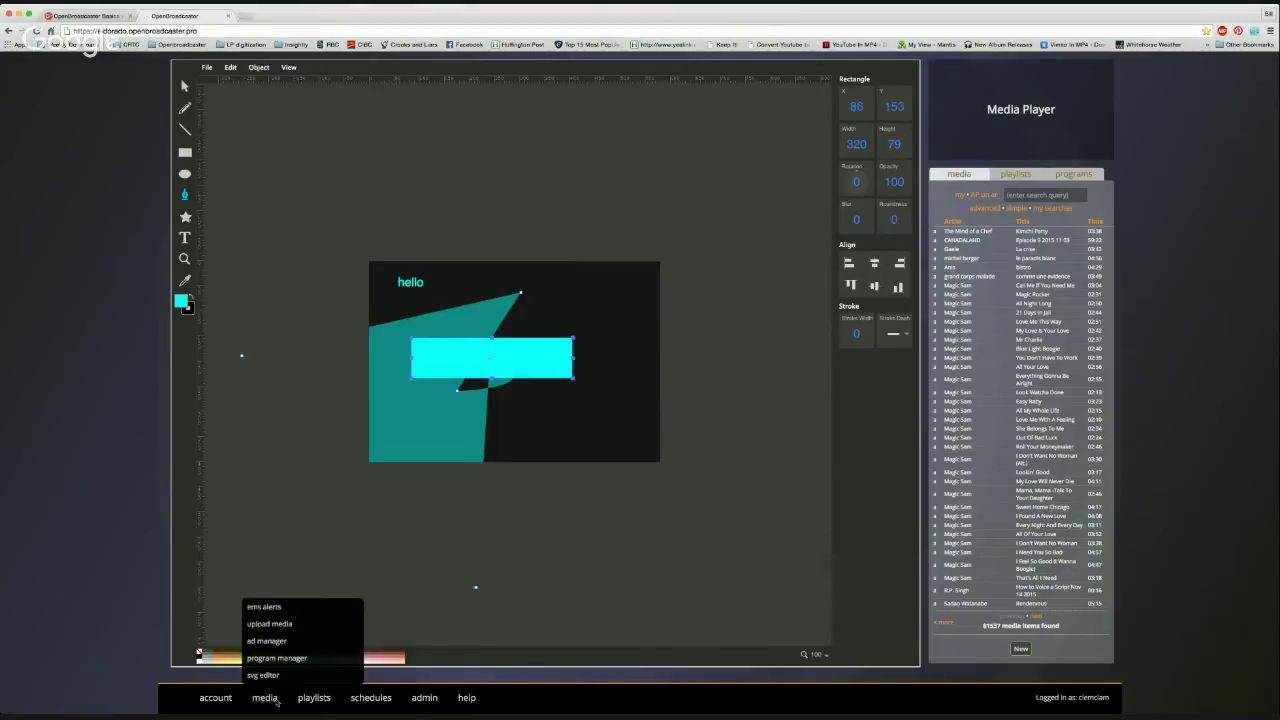
pyautogui.moveTo(320, 704)
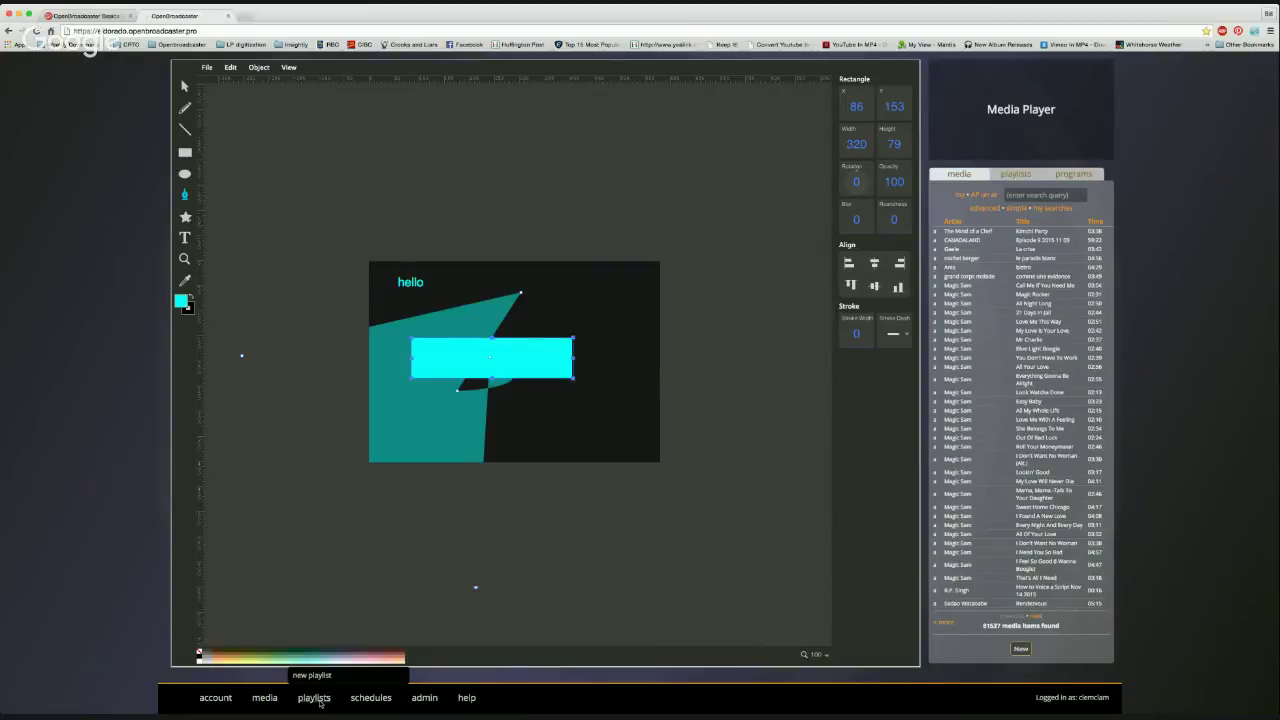
pyautogui.moveTo(371, 697)
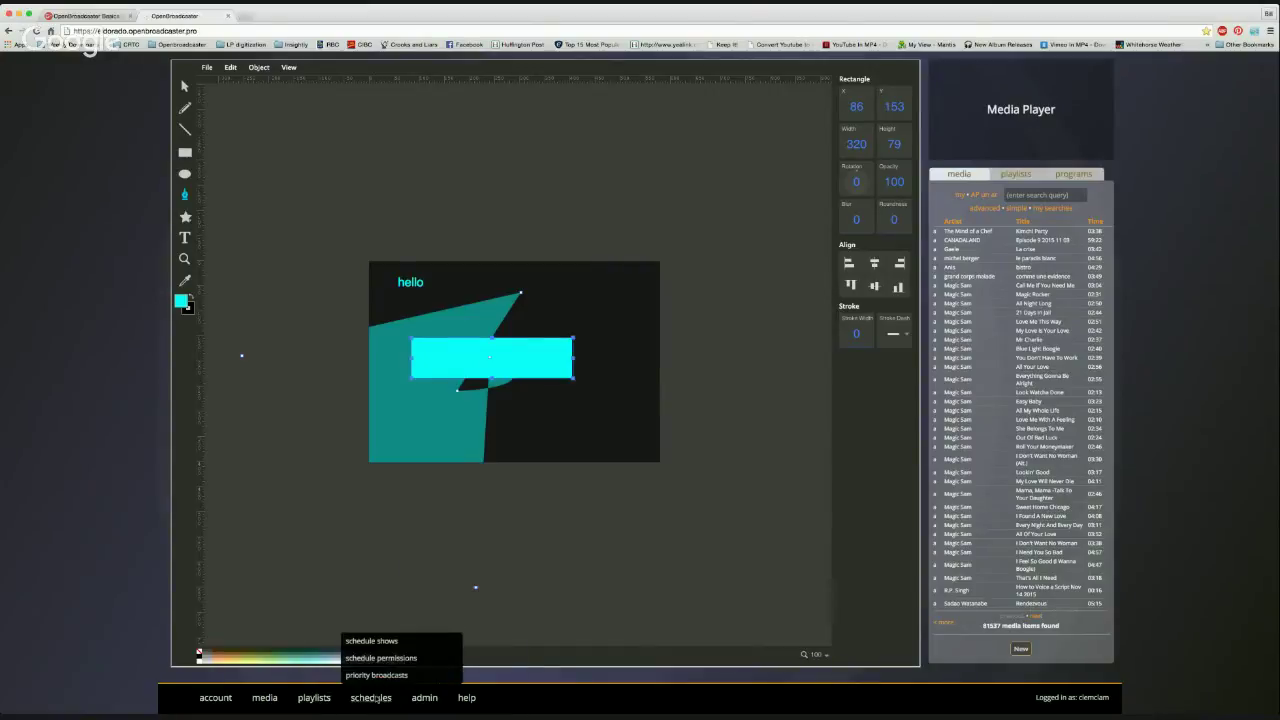
pyautogui.click(386, 645)
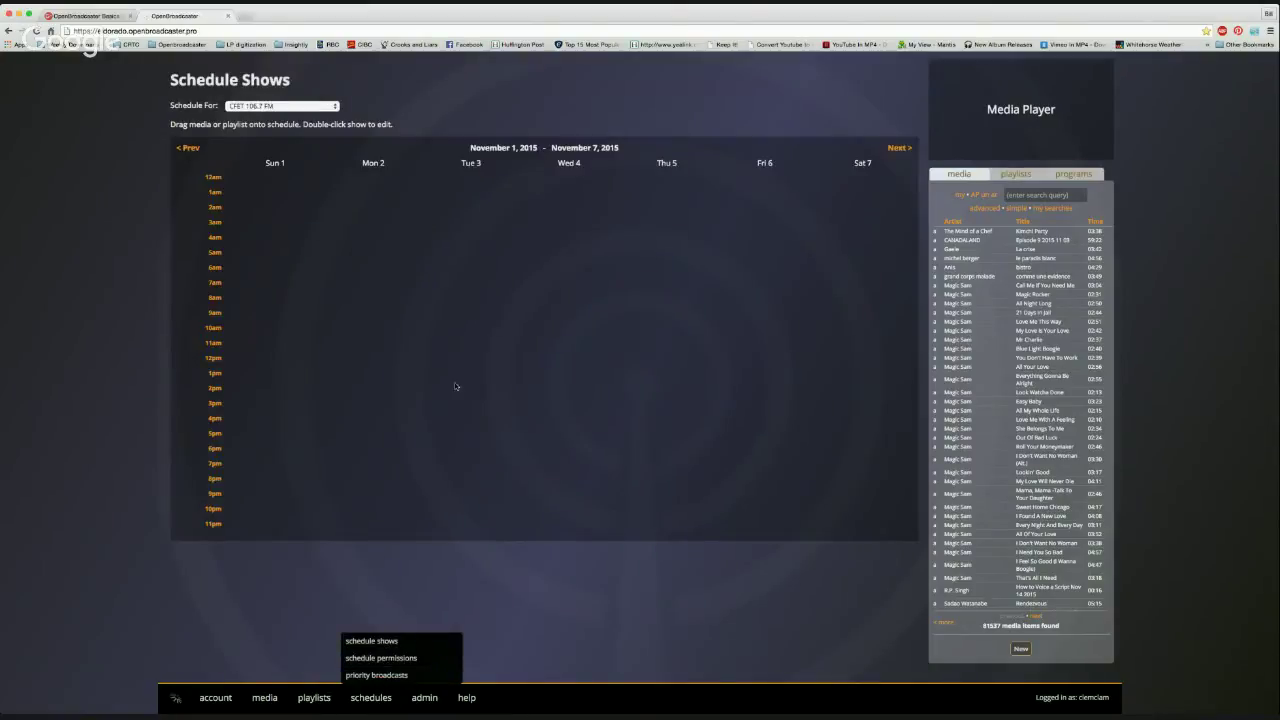
pyautogui.click(240, 106)
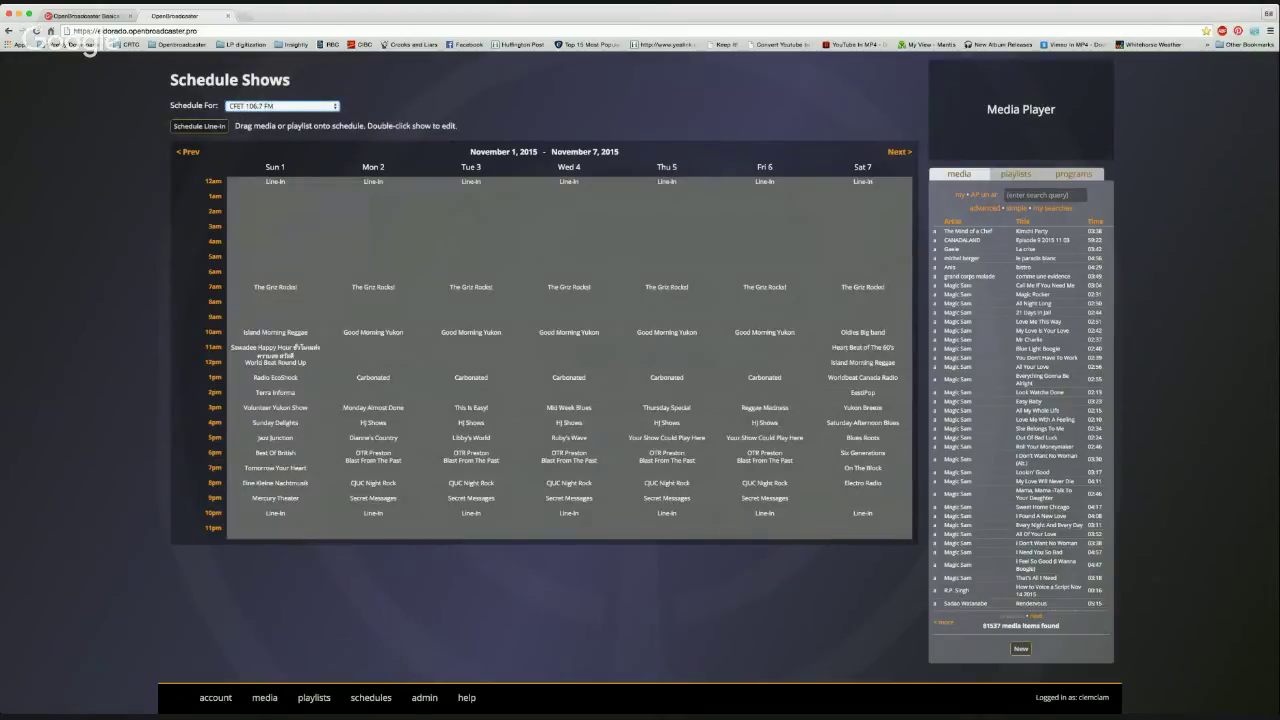
pyautogui.press('Down')
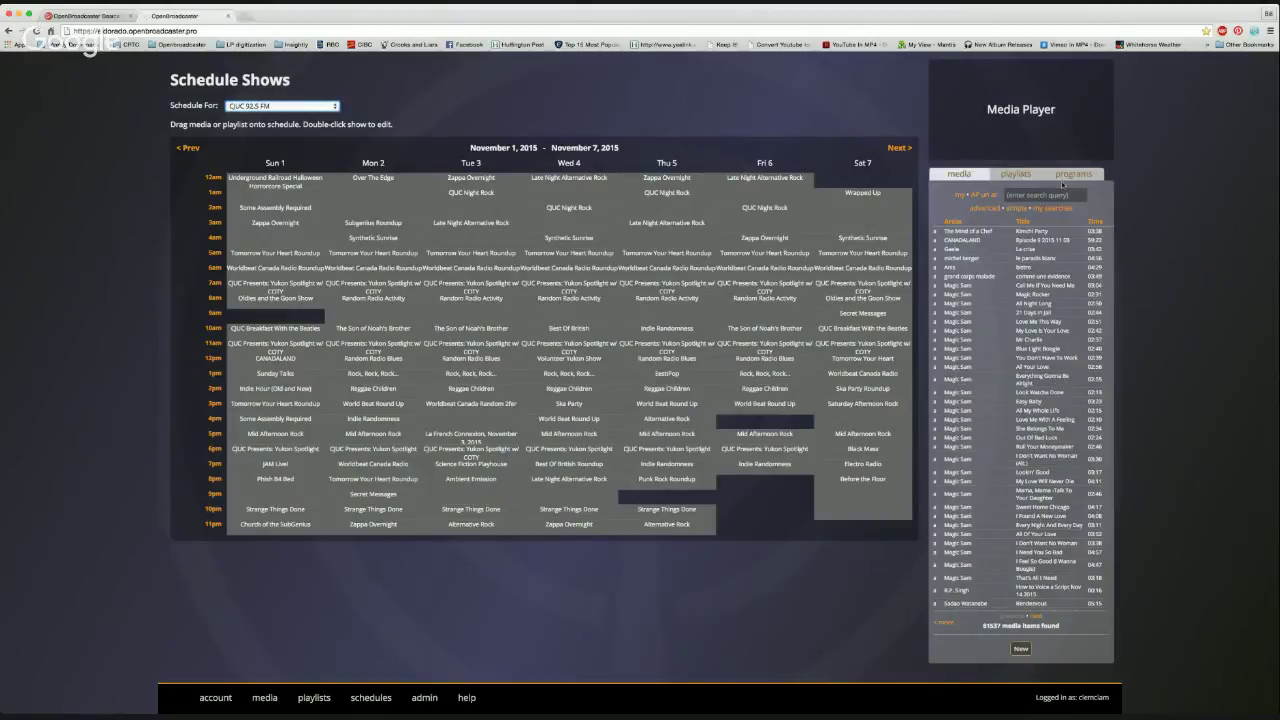
# Display the available playlists alongside the show schedule
pyautogui.click(1013, 176)
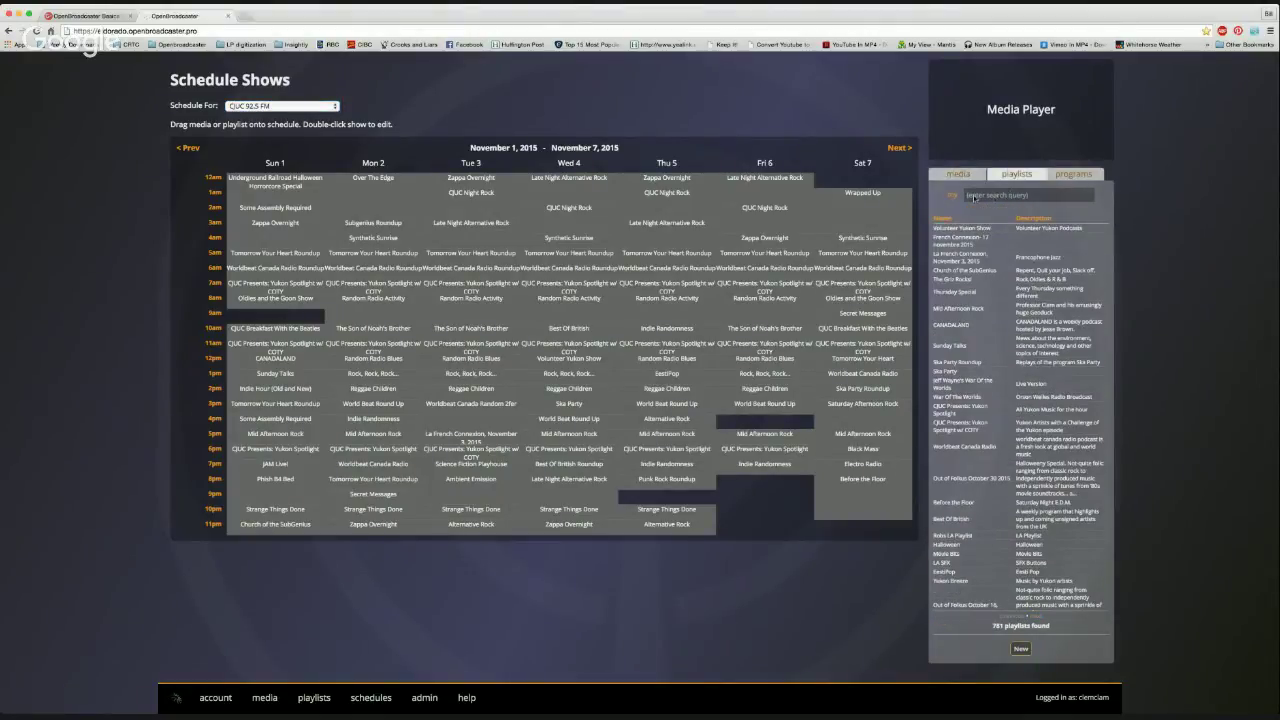
# Search the playlists for "yukon spot"
pyautogui.click(973, 197)
pyautogui.write('Yu')
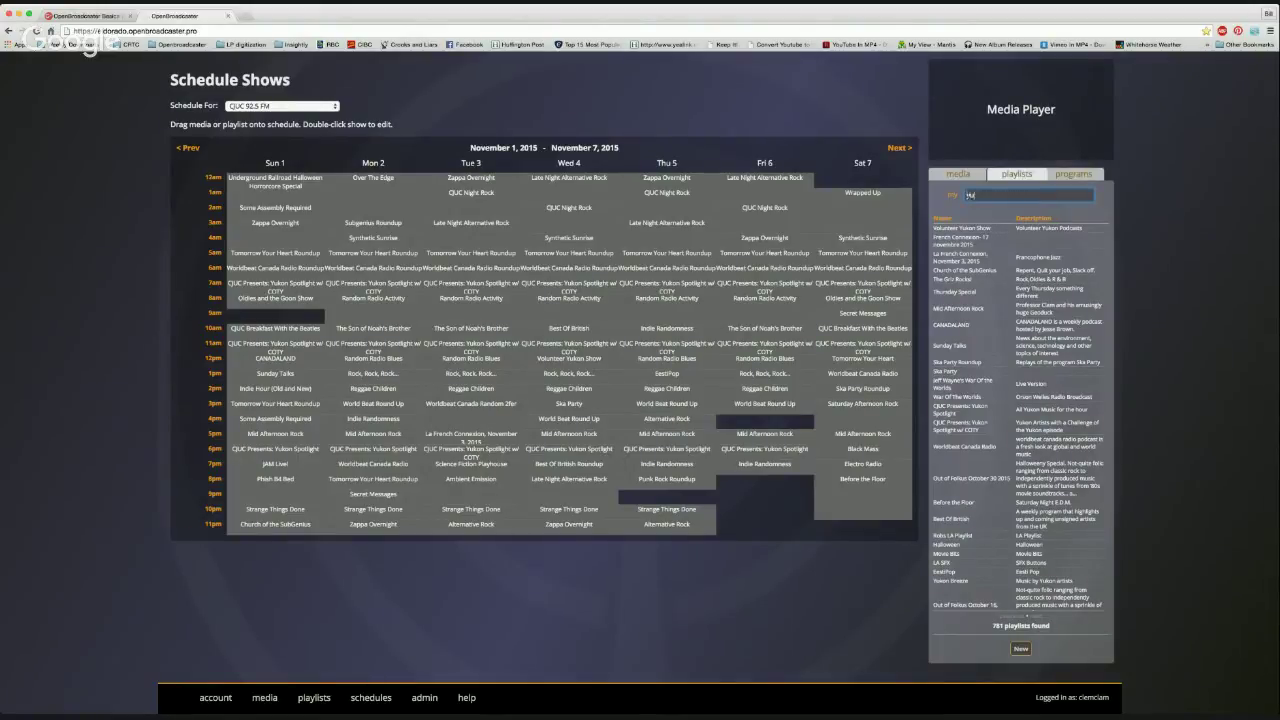
pyautogui.write('kon spo')
pyautogui.press('BackSpace')
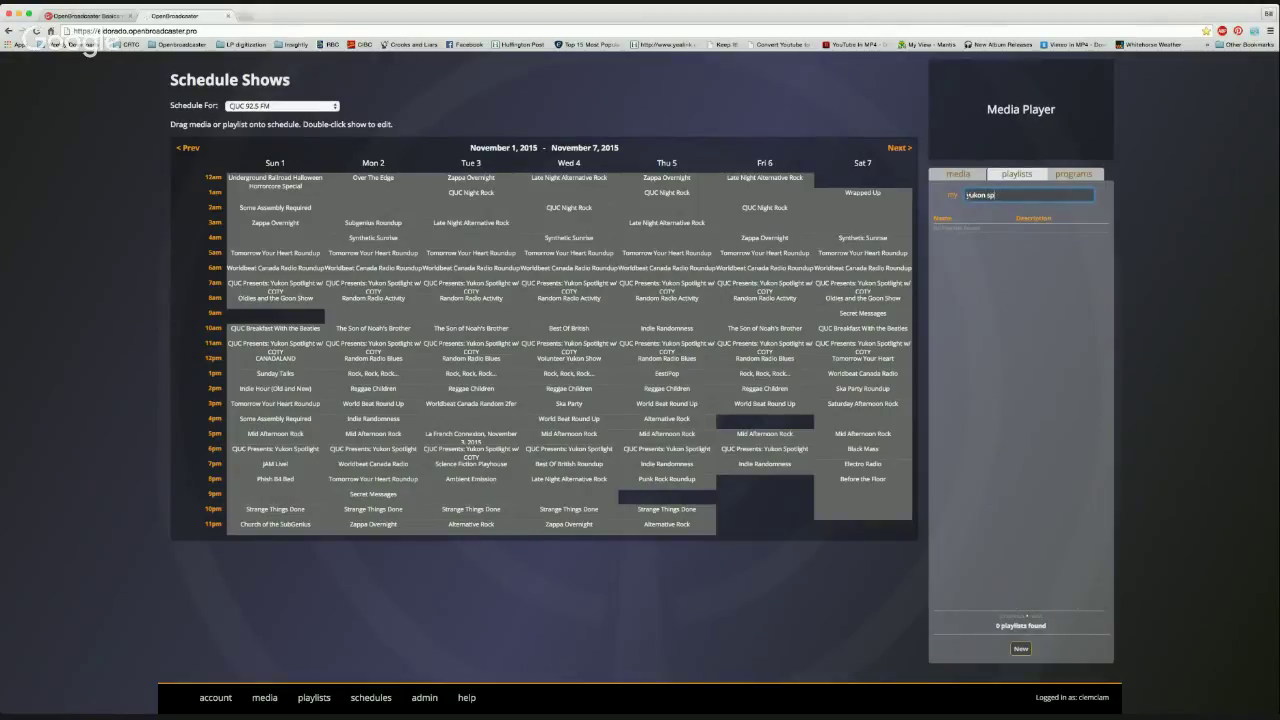
pyautogui.write('ot')
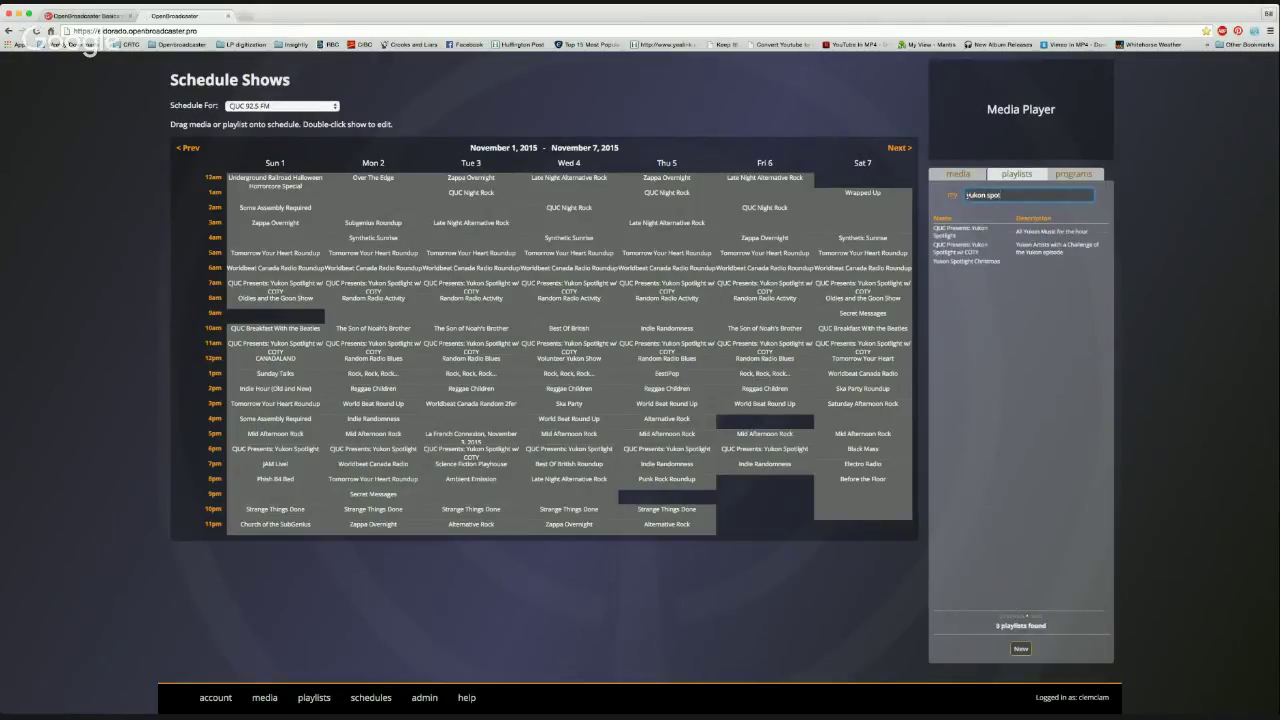
# Open the CJUC Presents: Yukon Spotlight w/ COTY playlist for editing and look over its status options and item list
pyautogui.click(982, 247)
pyautogui.click(1018, 649)
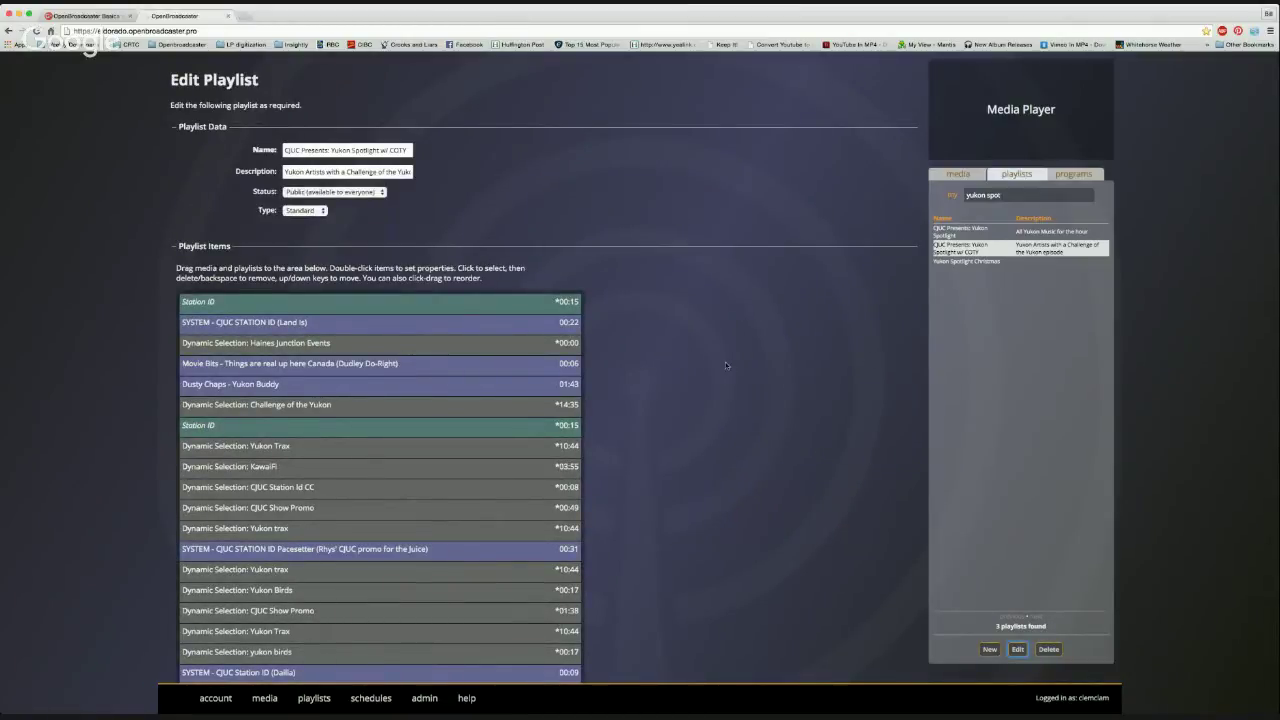
pyautogui.scroll(-2, 726, 365)
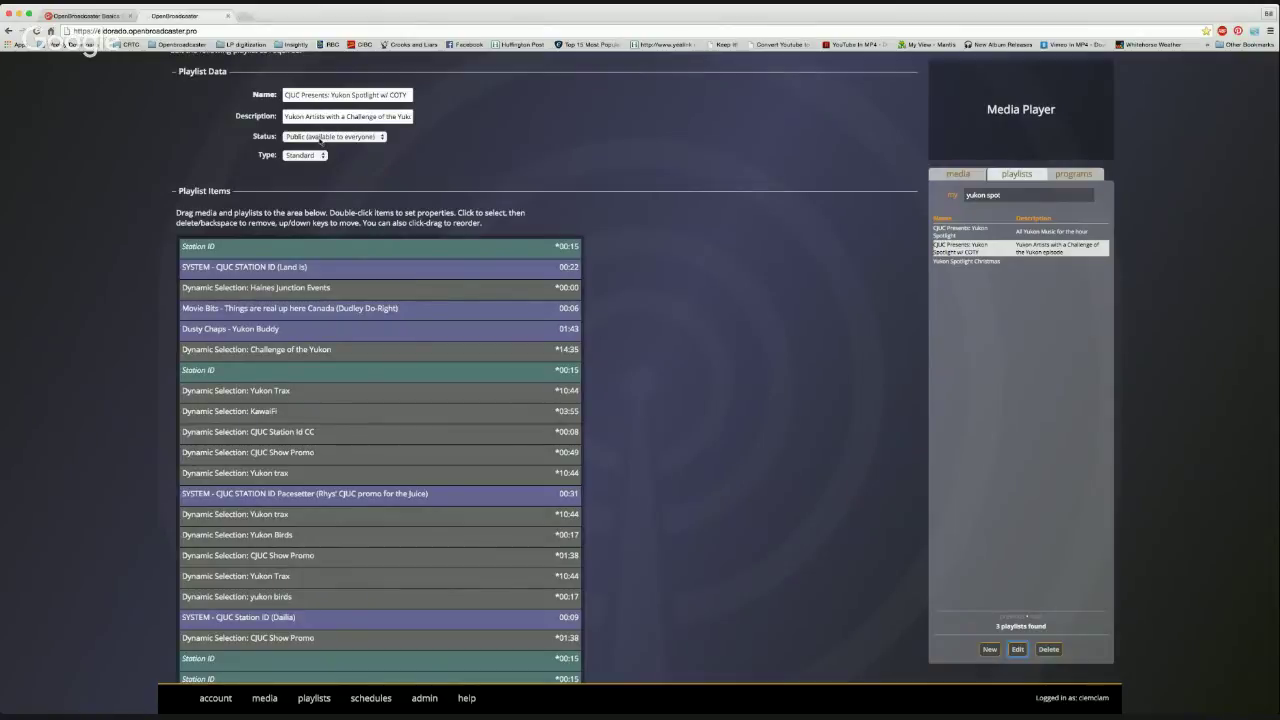
pyautogui.click(321, 137)
pyautogui.scroll(-2, 707, 253)
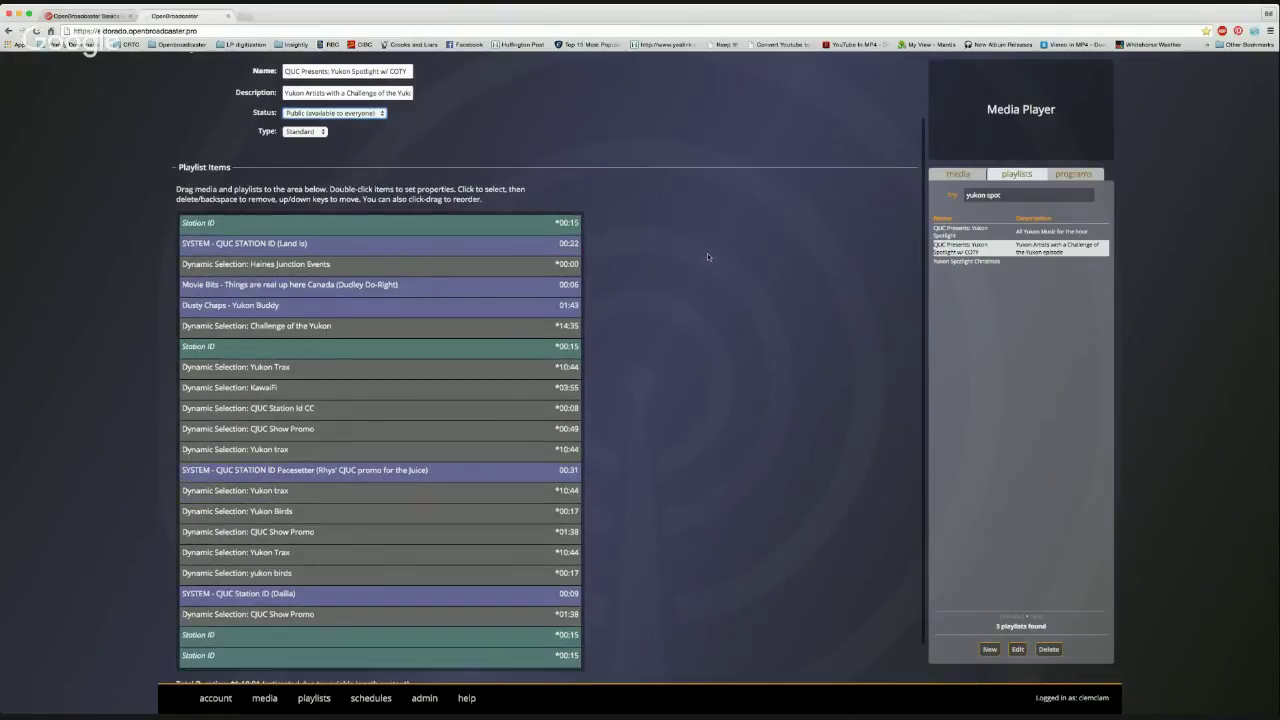
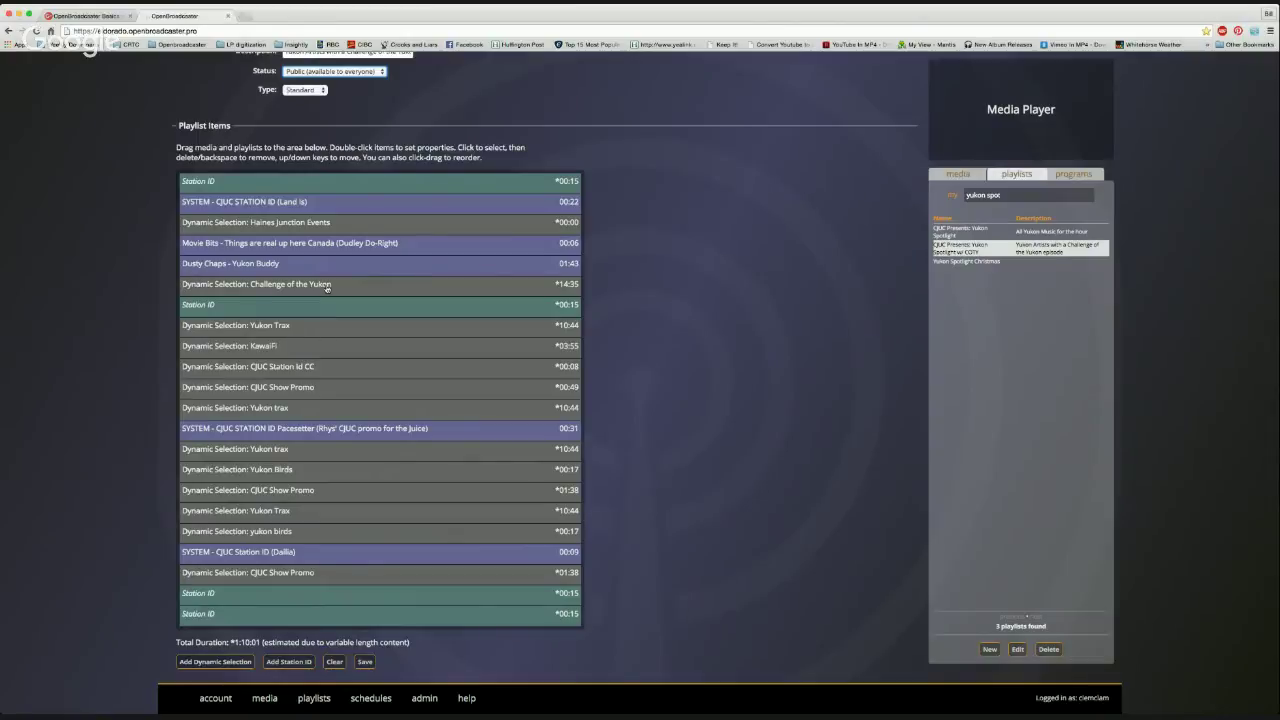
# Inspect the properties of the Challenge of the Yukon dynamic selection and the Yukon trax selection just above the Pacesetter station ID
pyautogui.doubleClick(305, 286)
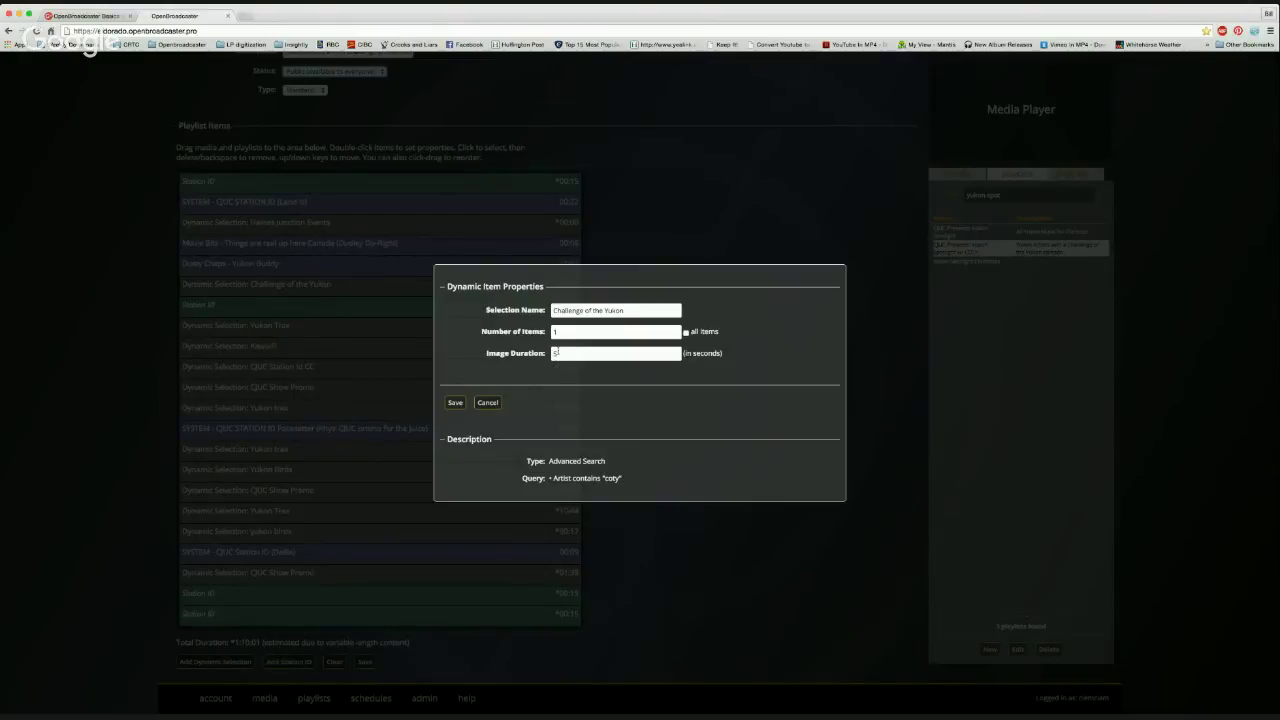
pyautogui.click(487, 403)
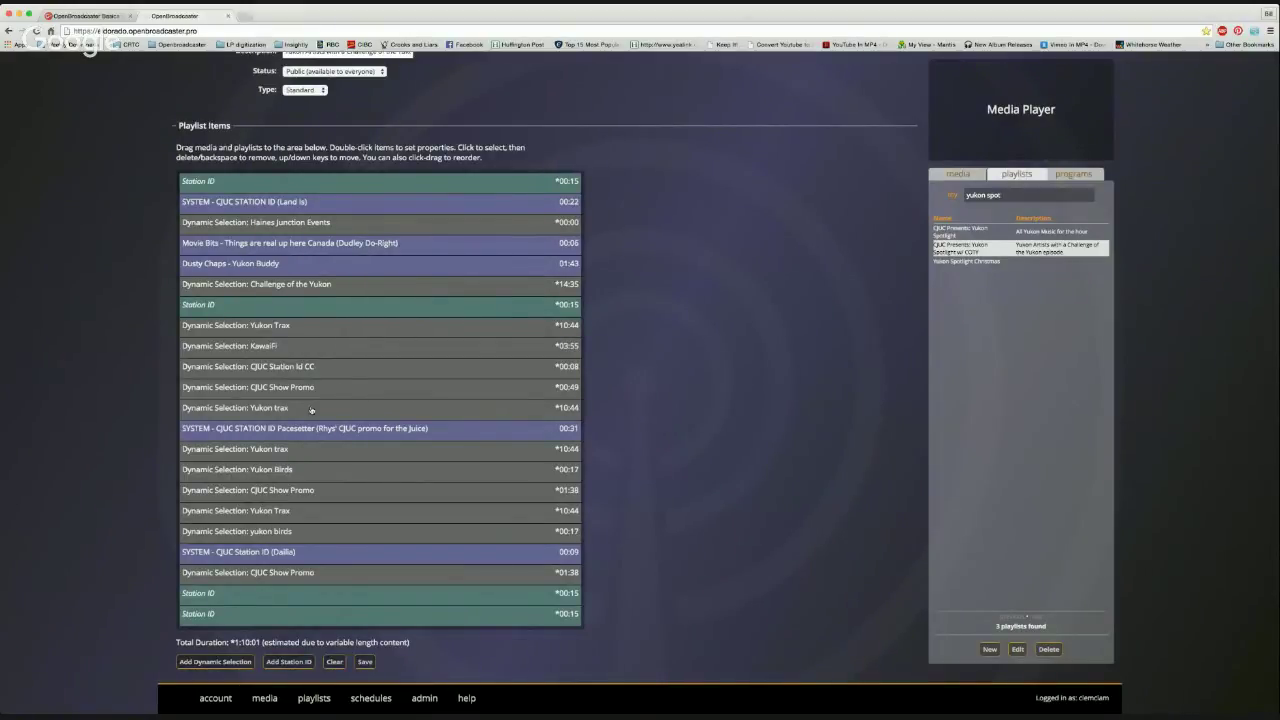
pyautogui.scroll(1, 311, 410)
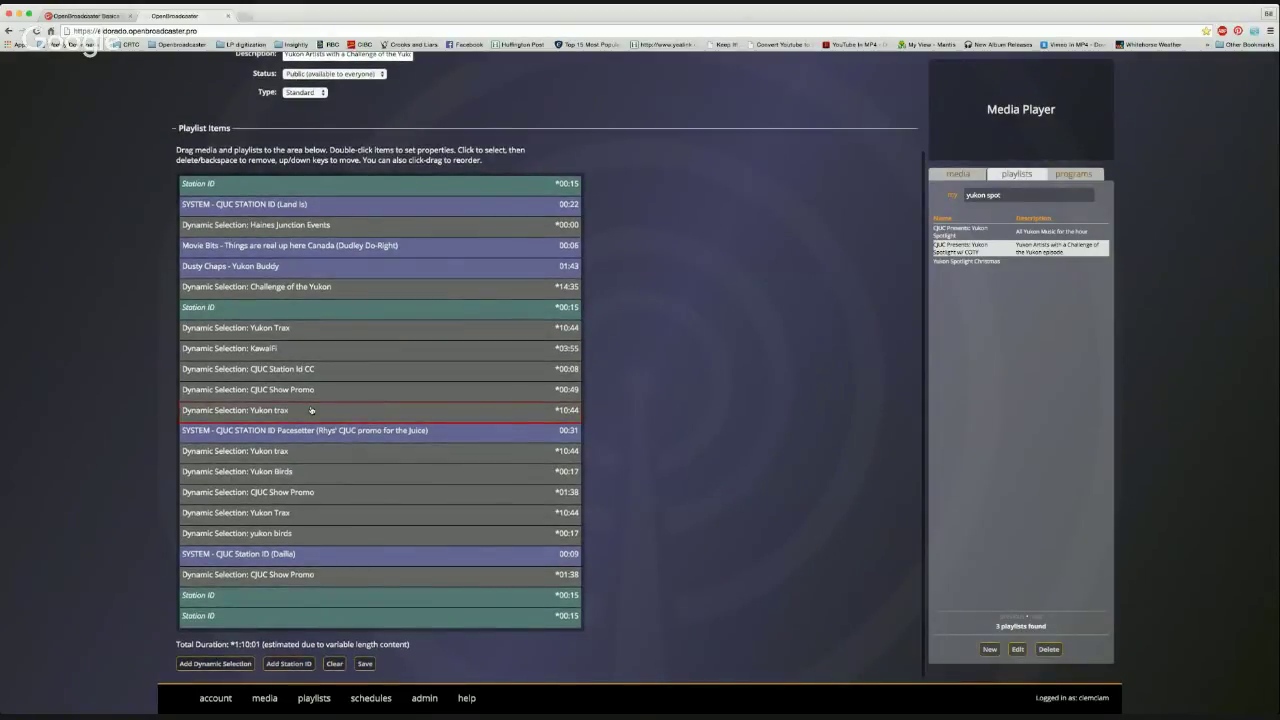
pyautogui.doubleClick(311, 410)
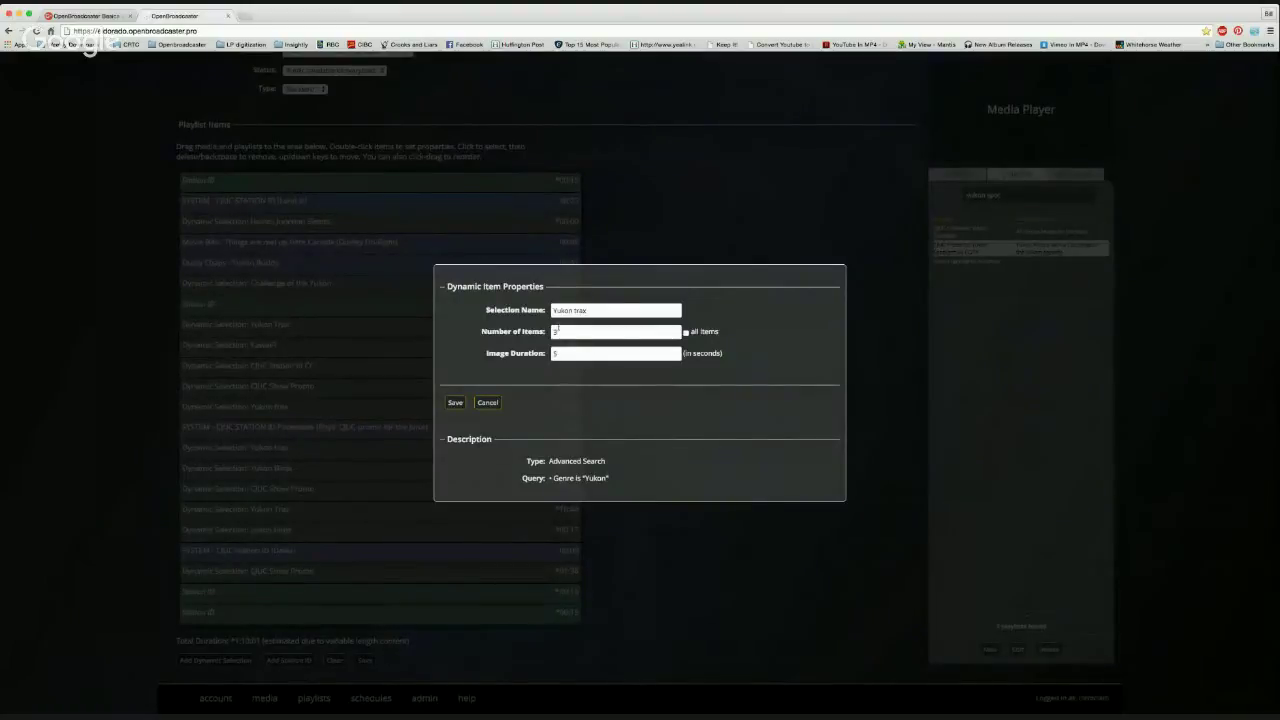
pyautogui.click(458, 403)
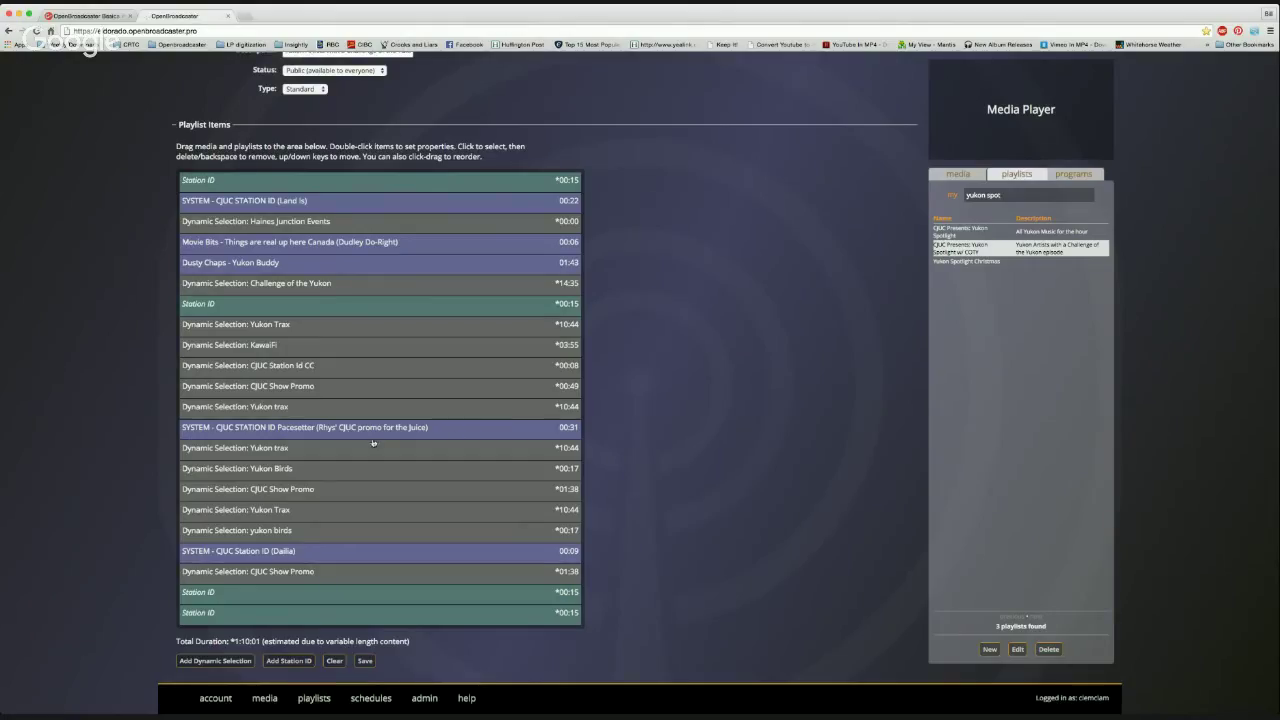
# Inspect the properties of the Yukon Birds dynamic selection and the Yukon Trax selection below it, leaving both without saving
pyautogui.doubleClick(258, 472)
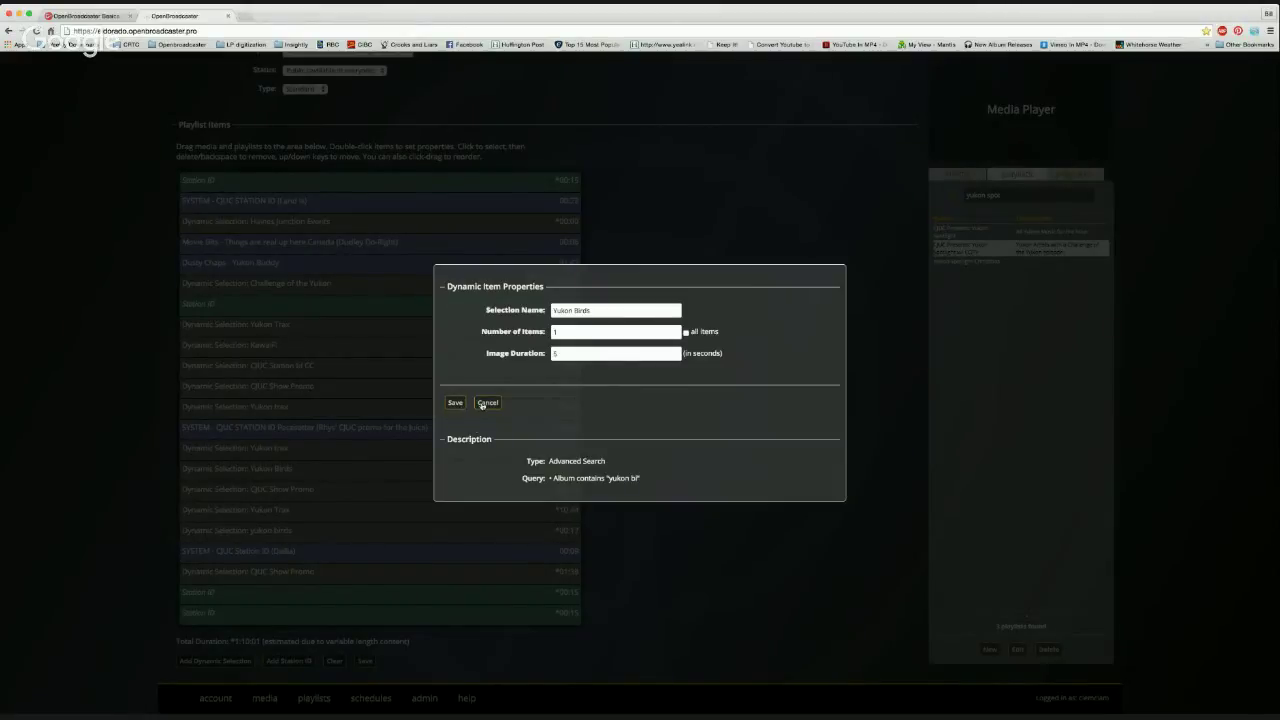
pyautogui.click(482, 405)
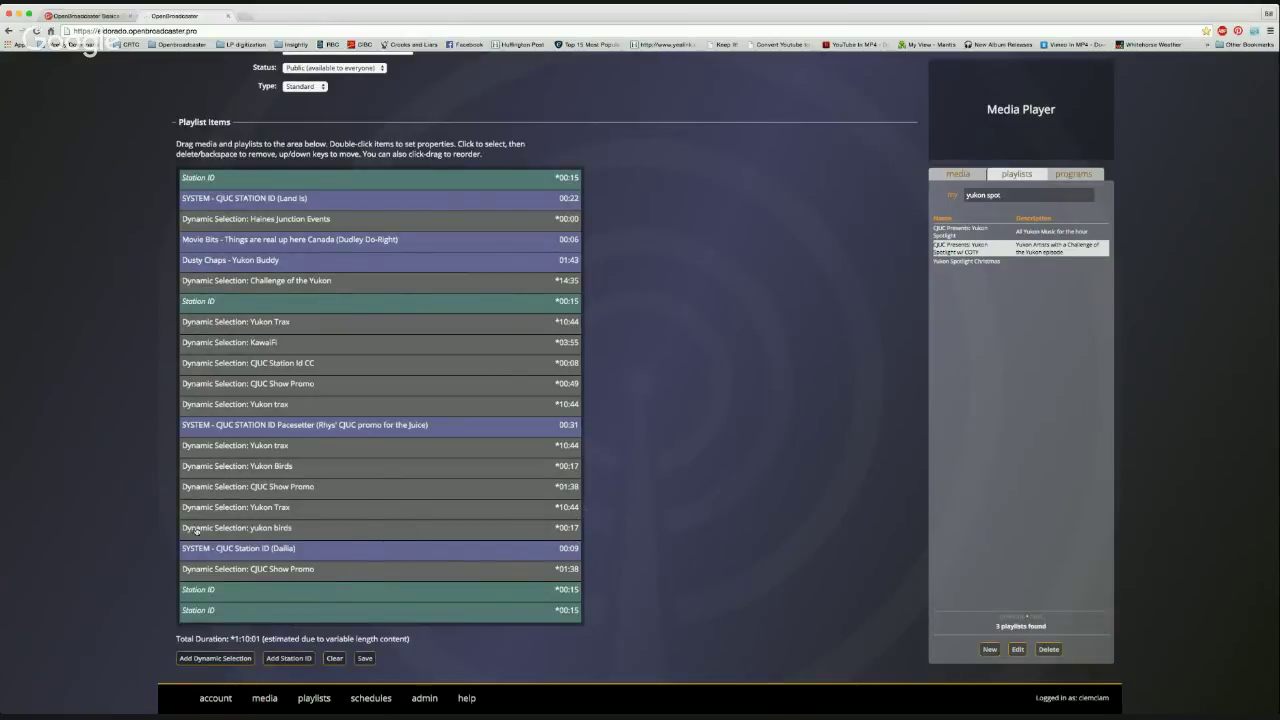
pyautogui.doubleClick(261, 508)
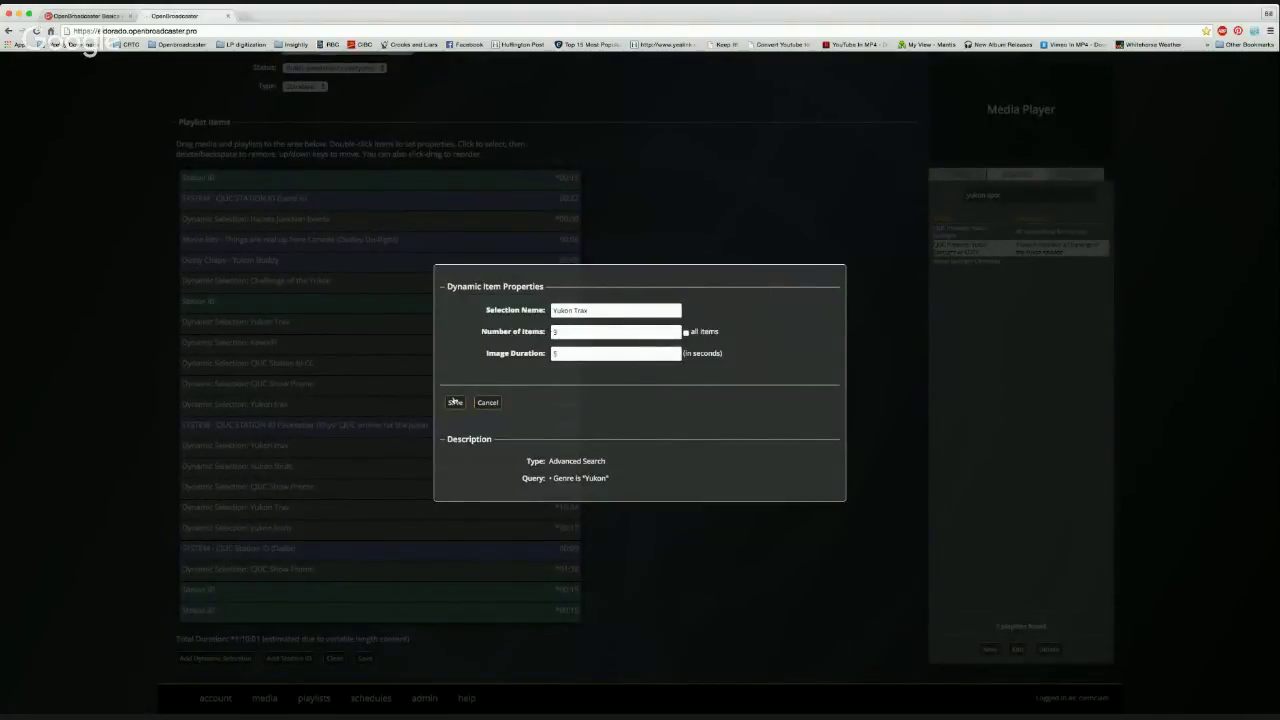
pyautogui.click(487, 403)
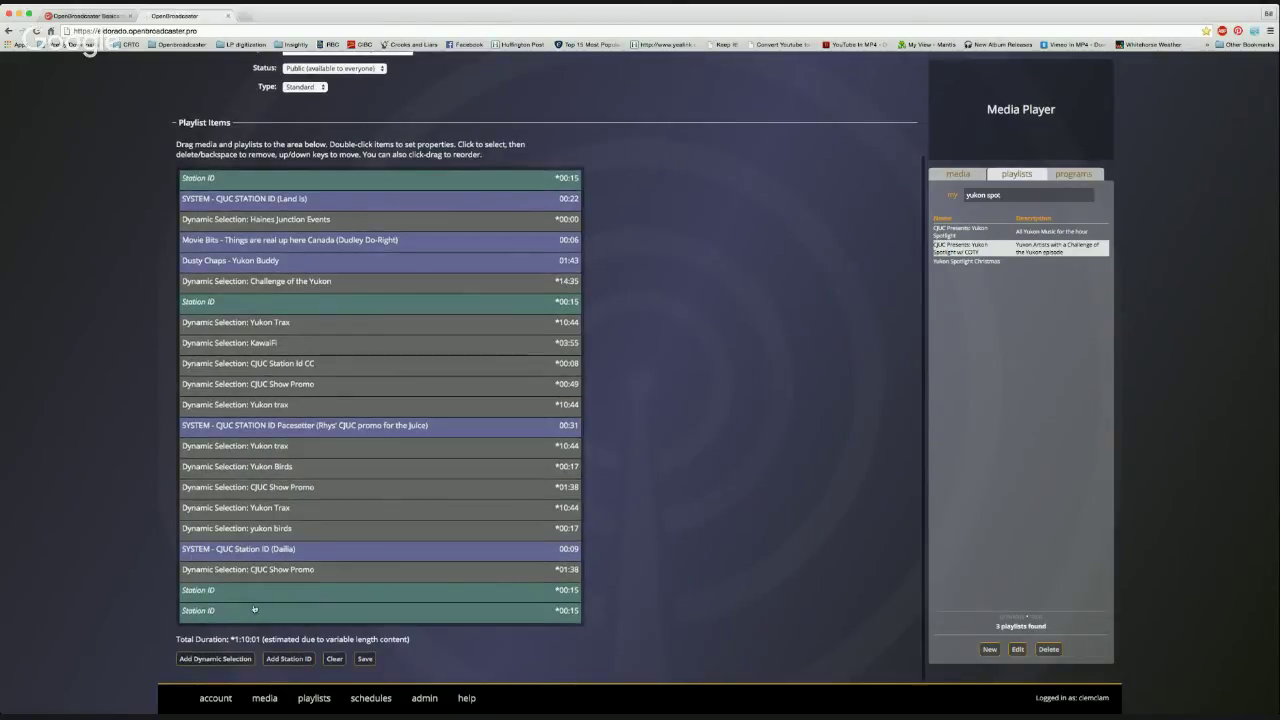
# Look through the playlist's items and open the details page of the Yukon Spotlight w/ COTY playlist
pyautogui.scroll(2, 465, 580)
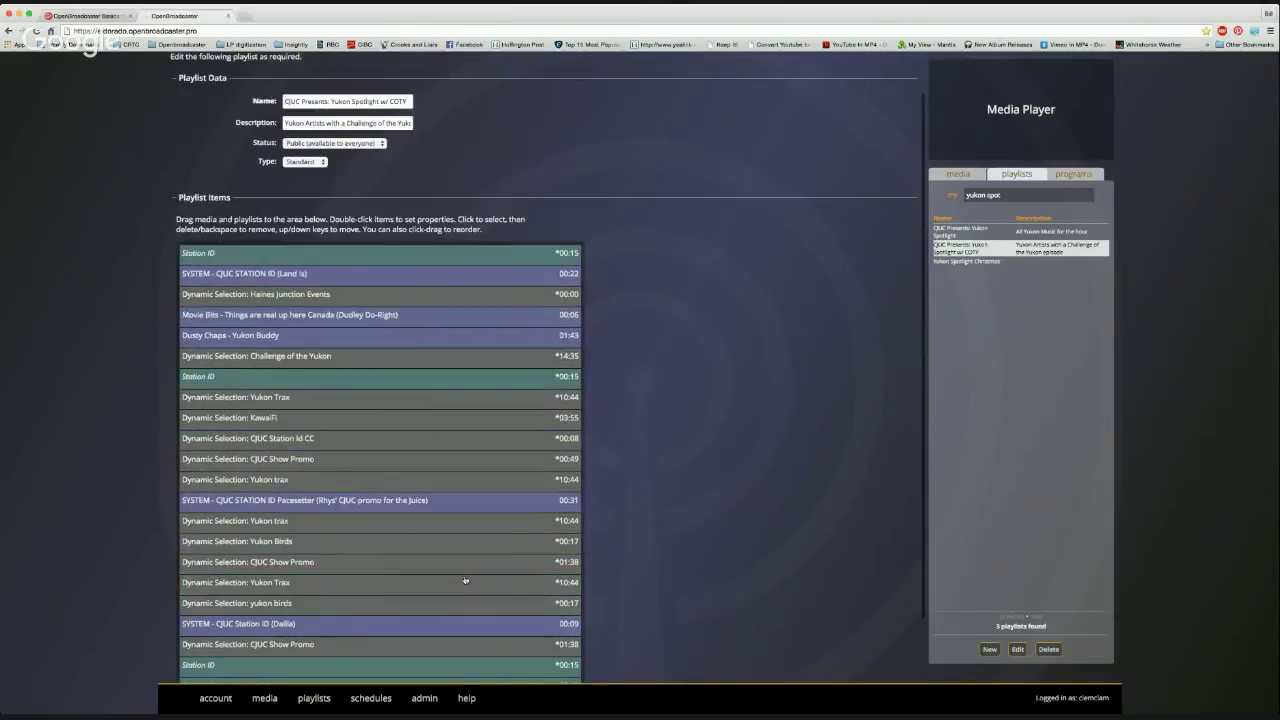
pyautogui.scroll(2, 465, 582)
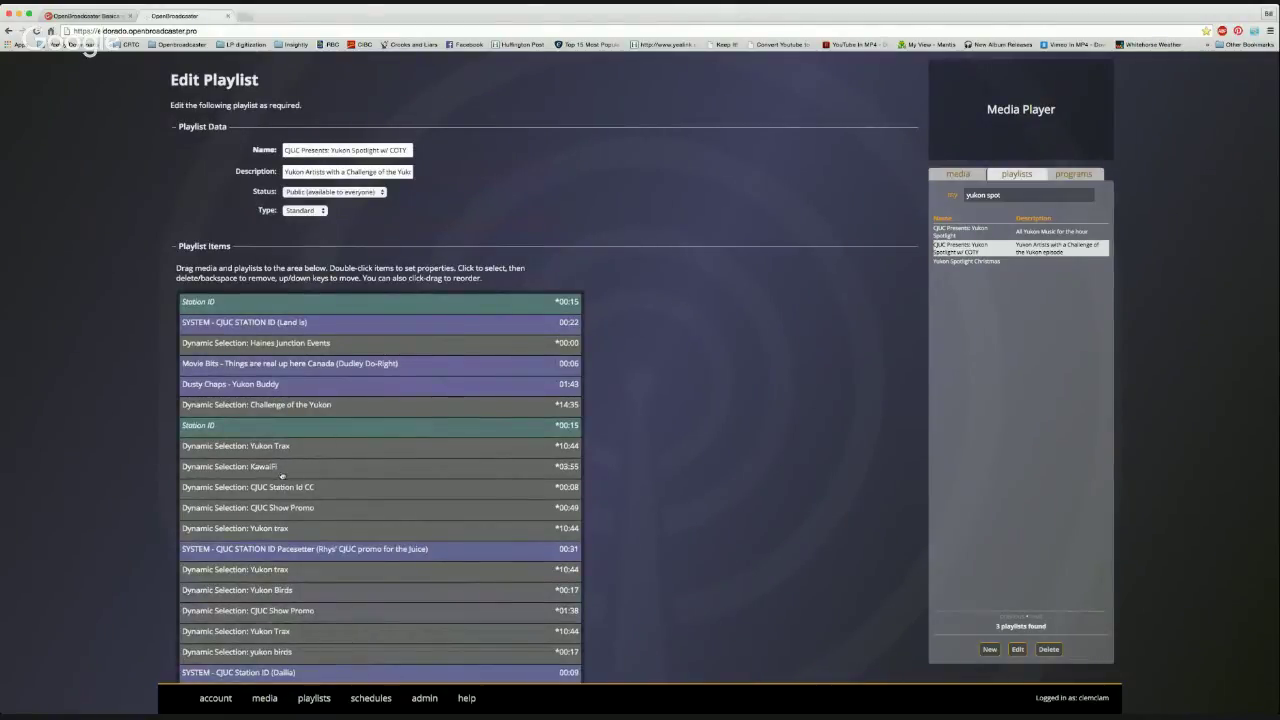
pyautogui.scroll(-2, 282, 476)
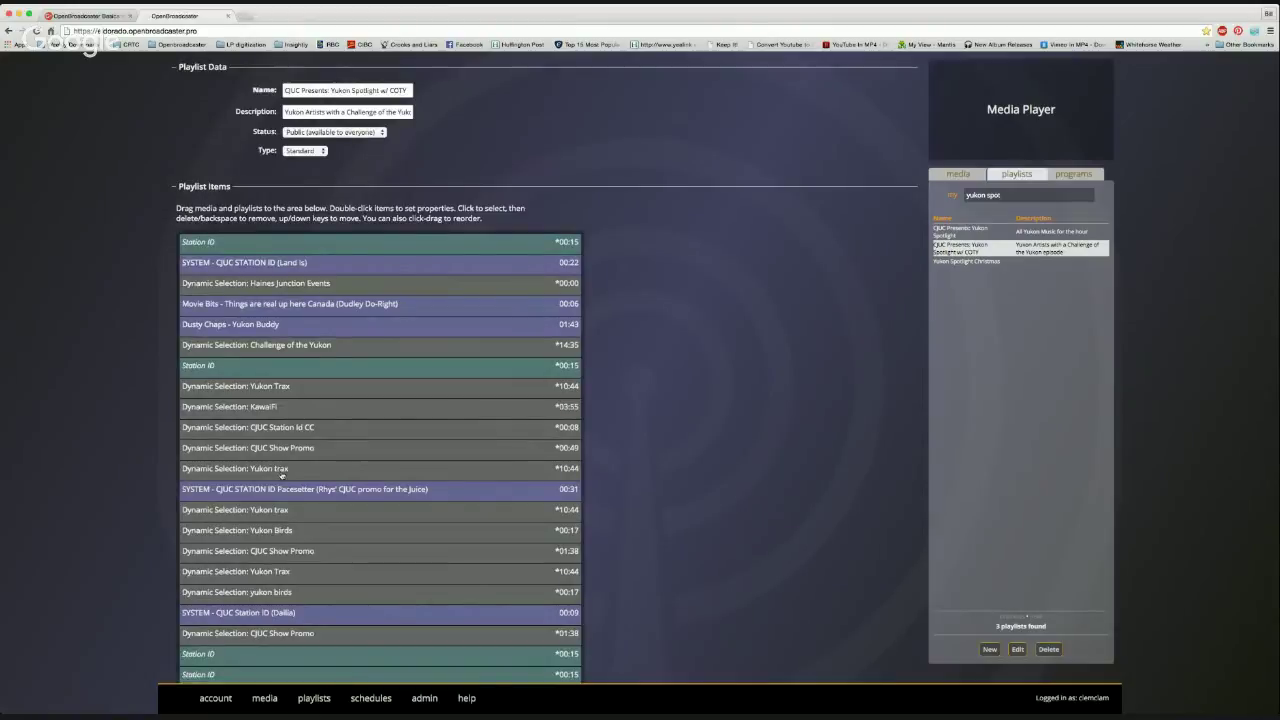
pyautogui.rightClick(995, 250)
pyautogui.click(1008, 263)
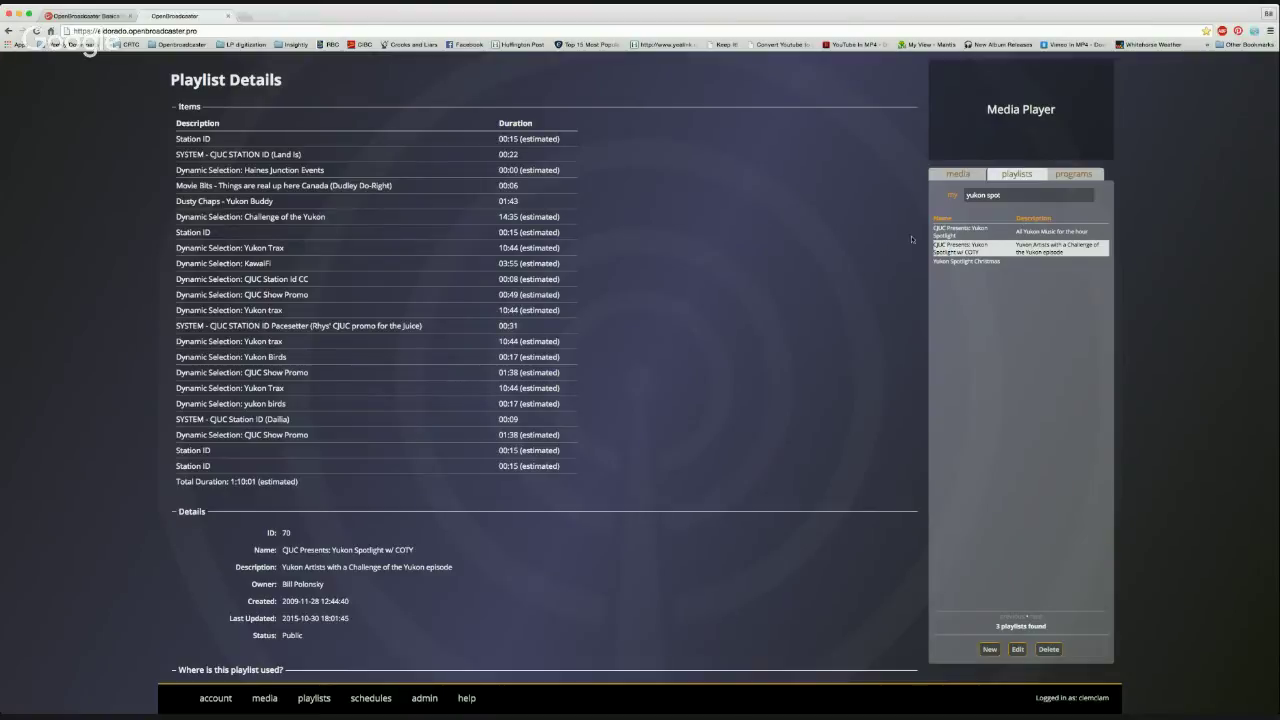
# Return to the show schedule and display the CJUC 92.5 FM player's shows
pyautogui.moveTo(390, 695)
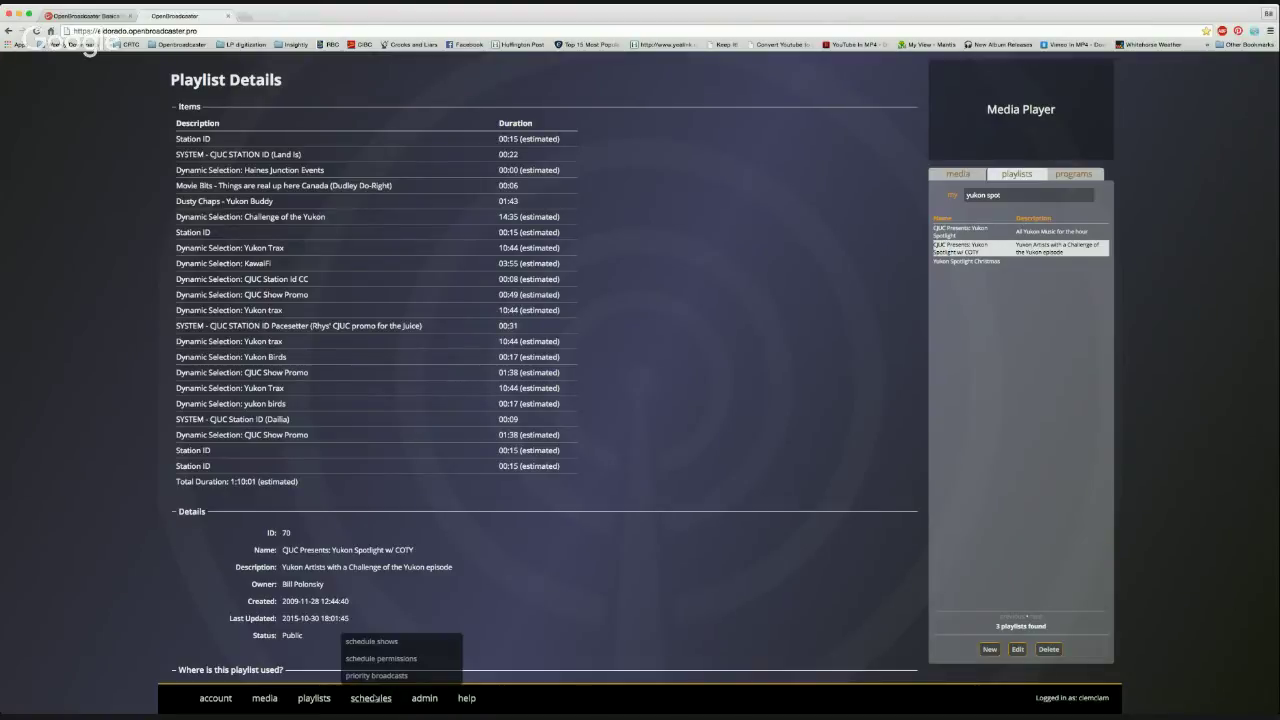
pyautogui.click(383, 643)
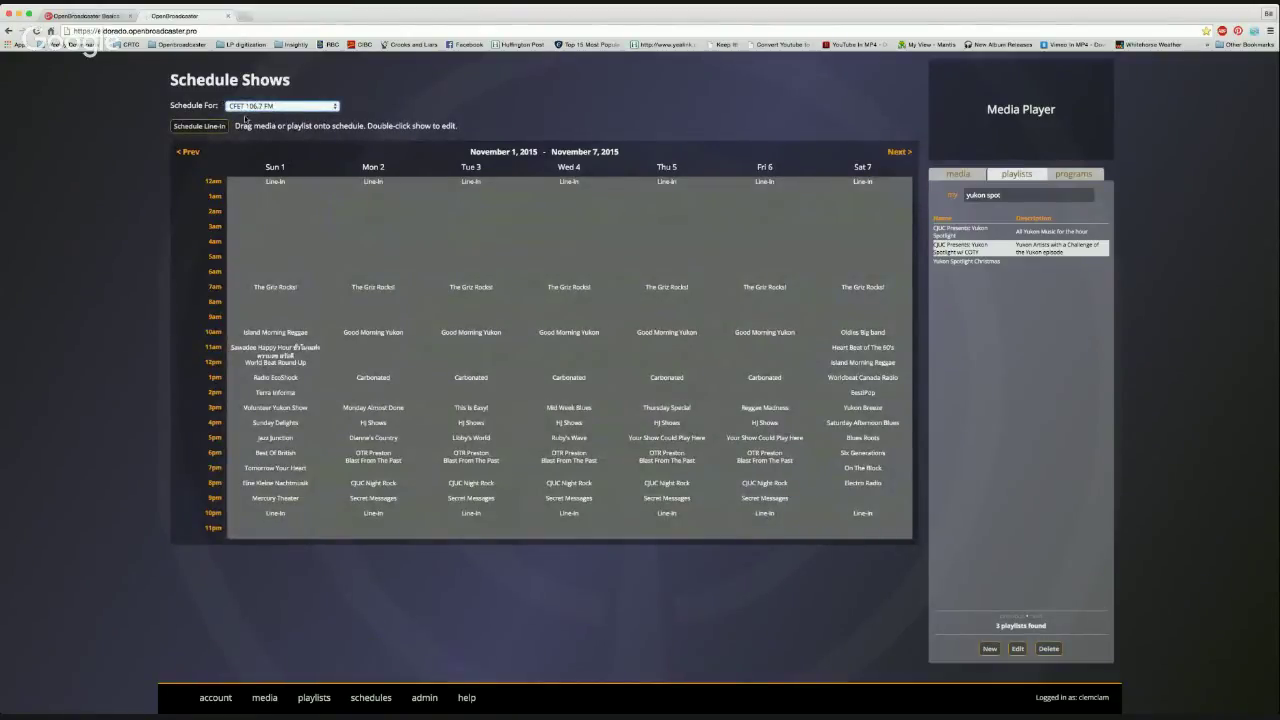
pyautogui.click(245, 119)
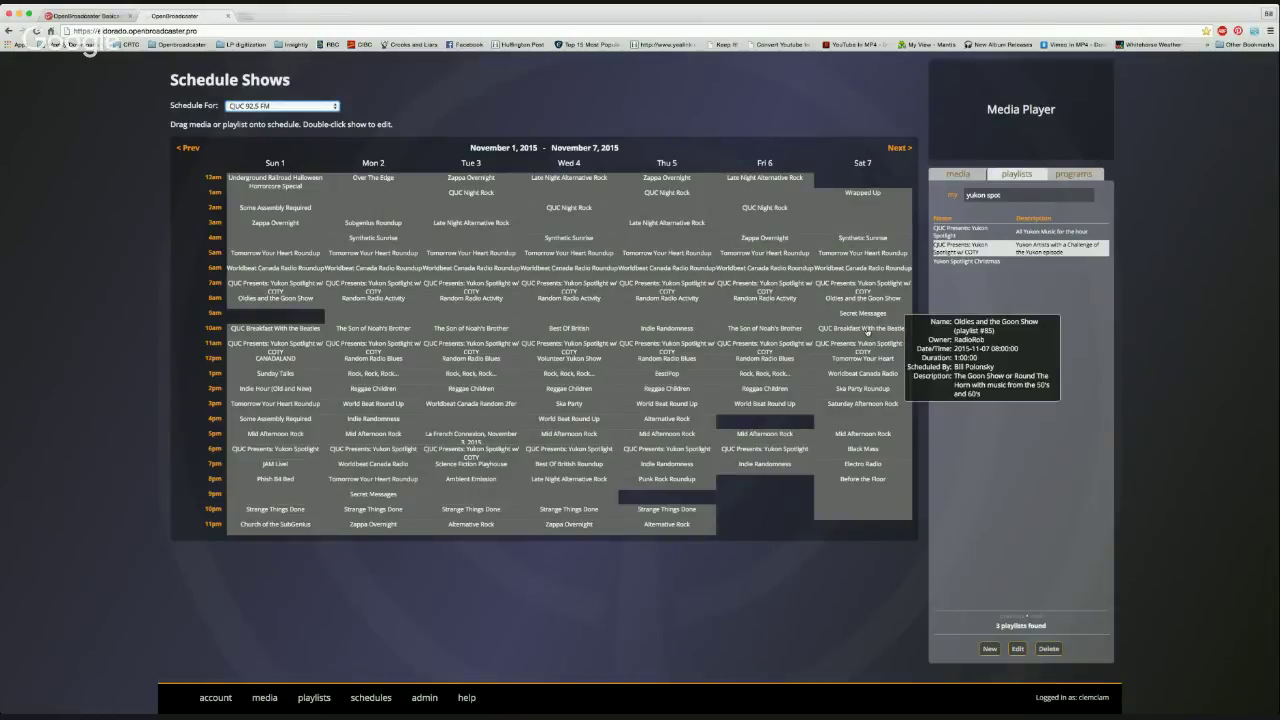
pyautogui.moveTo(780, 434)
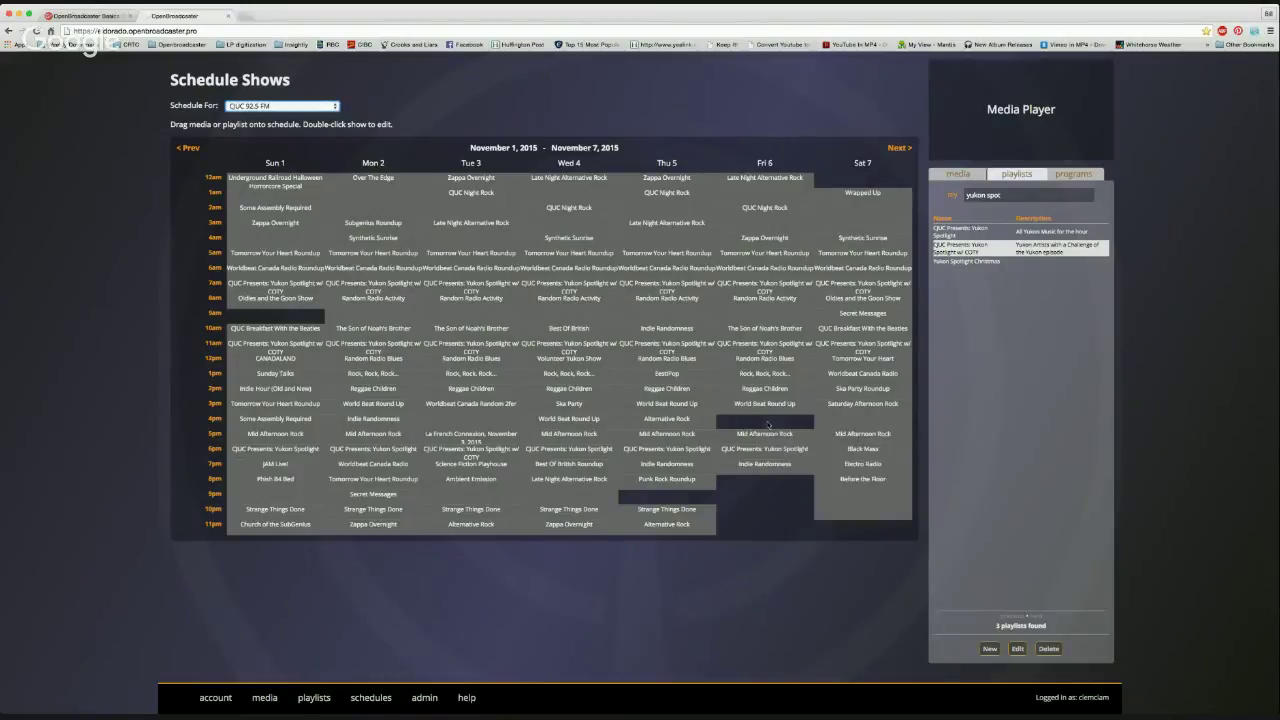
pyautogui.moveTo(666, 314)
# Schedule the Yukon Spotlight w/ COTY playlist as a one-time show on 2015-11-05 at 21:00:00 with a duration of one hour
pyautogui.moveTo(1038, 254); pyautogui.dragTo(695, 307)
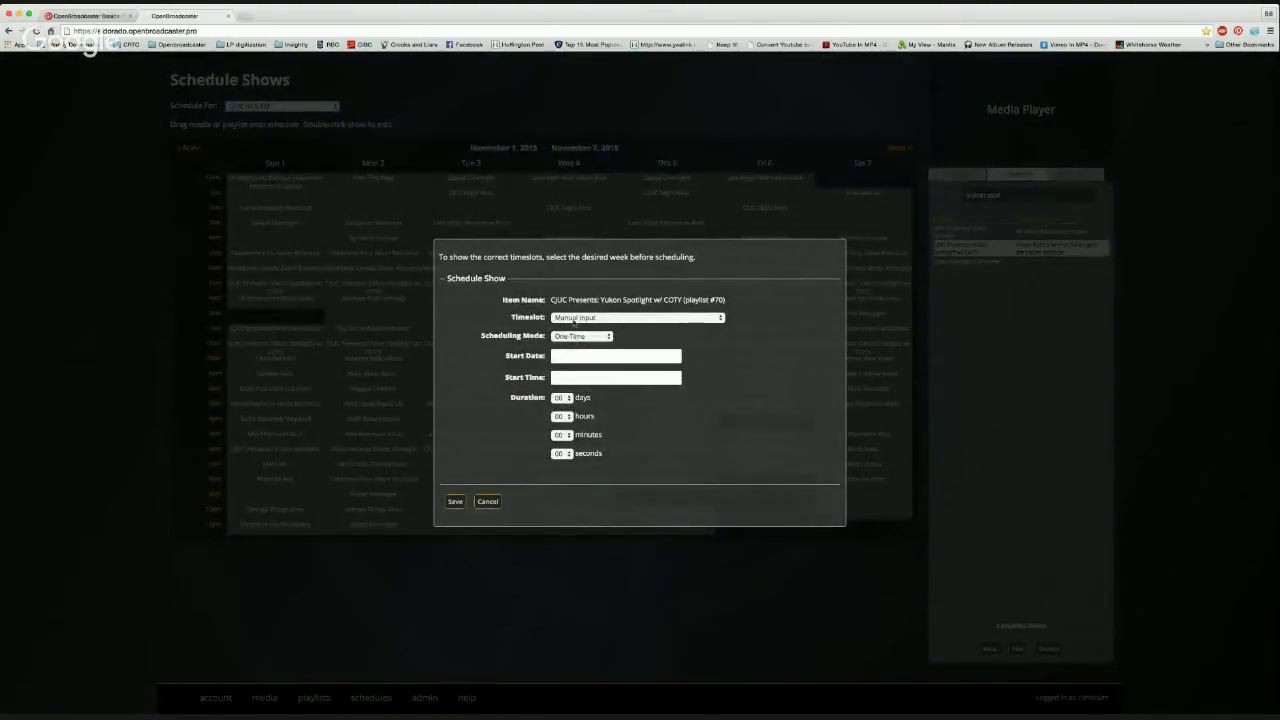
pyautogui.click(570, 355)
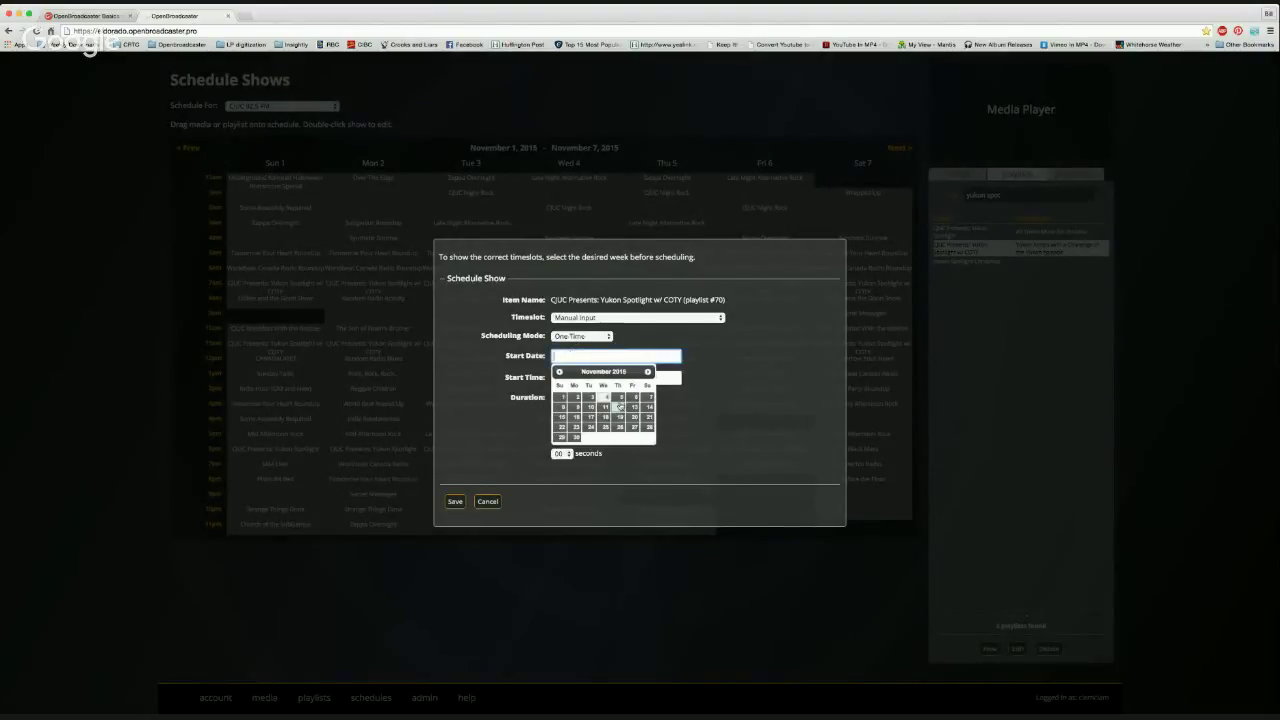
pyautogui.click(619, 399)
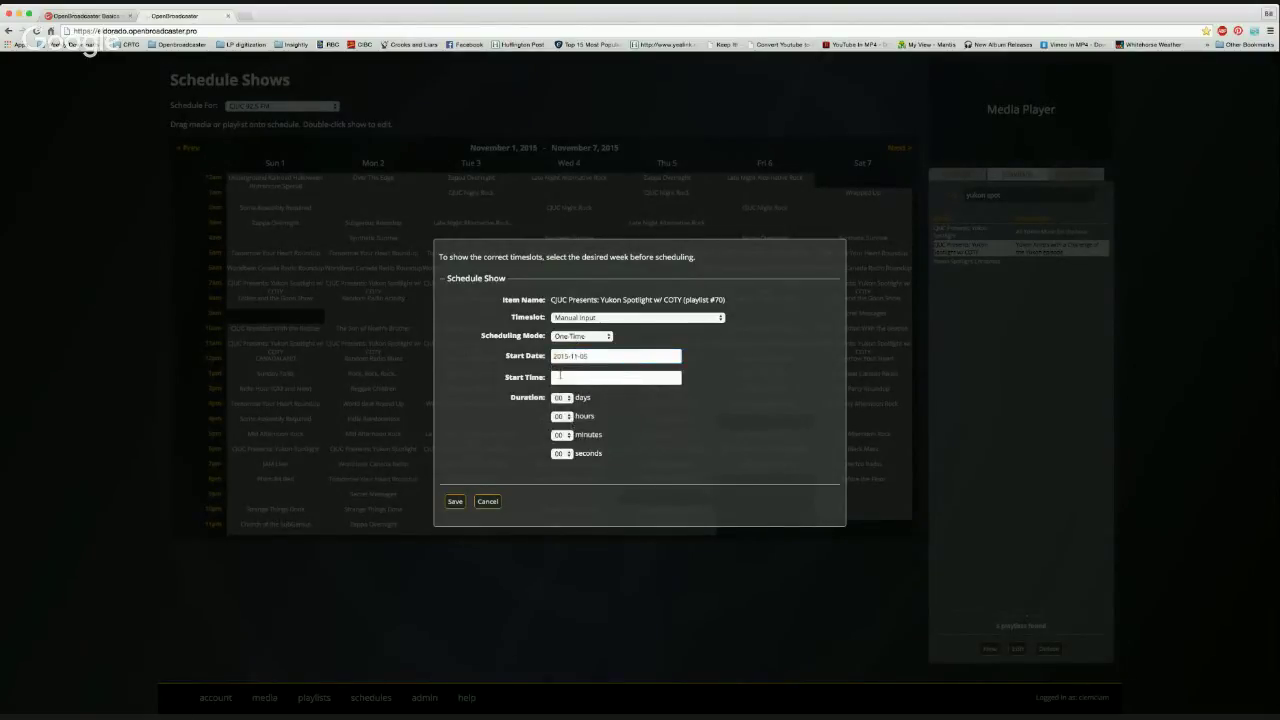
pyautogui.click(557, 377)
pyautogui.moveTo(586, 419); pyautogui.dragTo(646, 420)
pyautogui.click(641, 459)
pyautogui.click(455, 501)
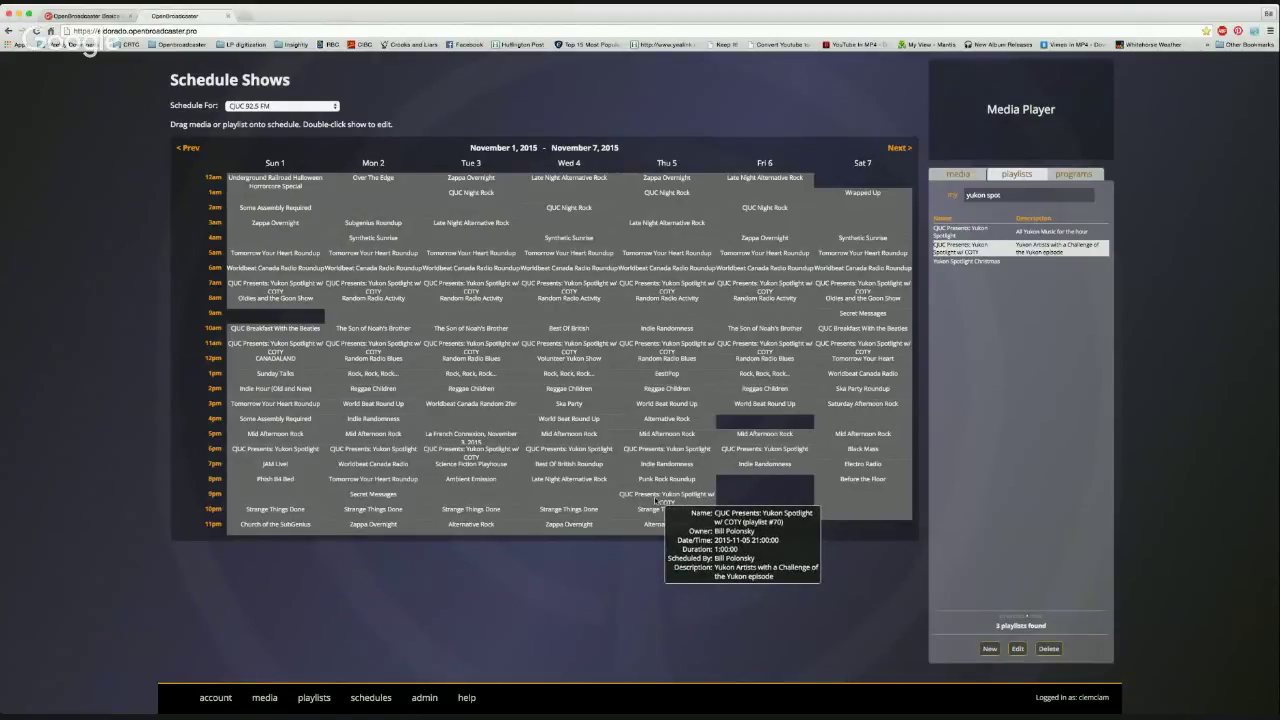
# Delete the Yukon Spotlight w/ COTY show from the Thursday, November 5, 9pm slot and confirm the deletion
pyautogui.doubleClick(752, 500)
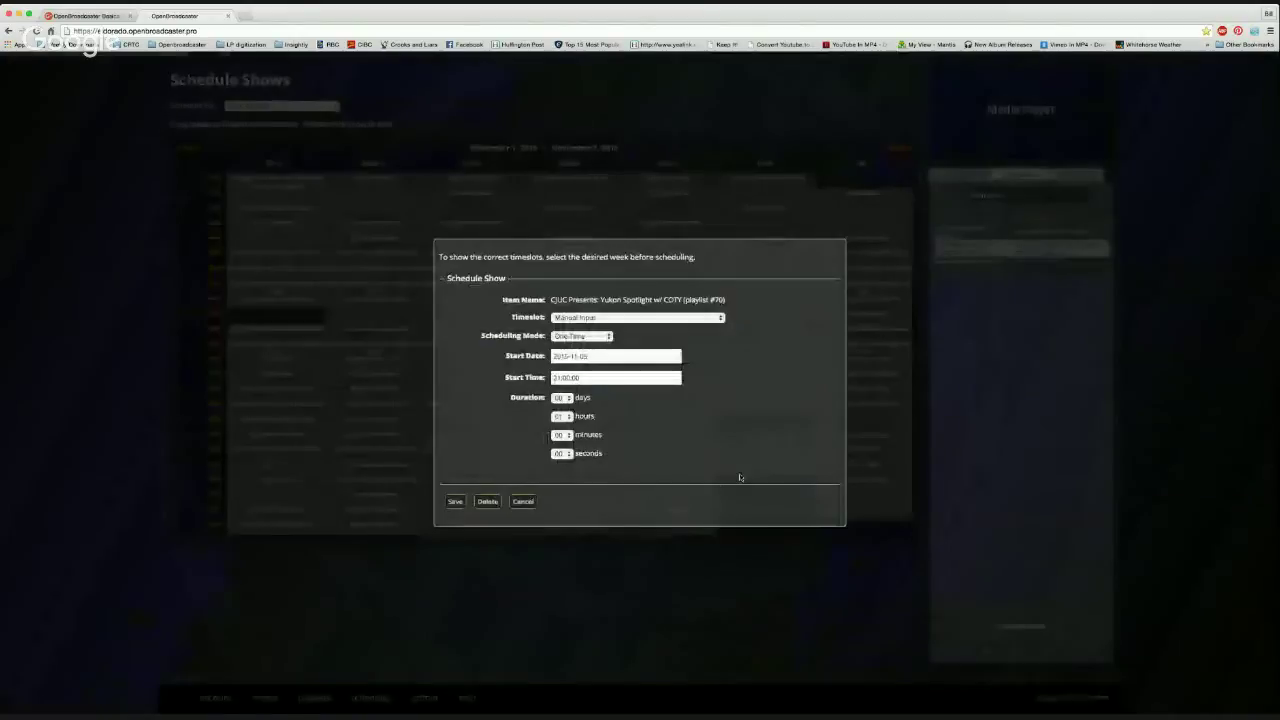
pyautogui.click(487, 502)
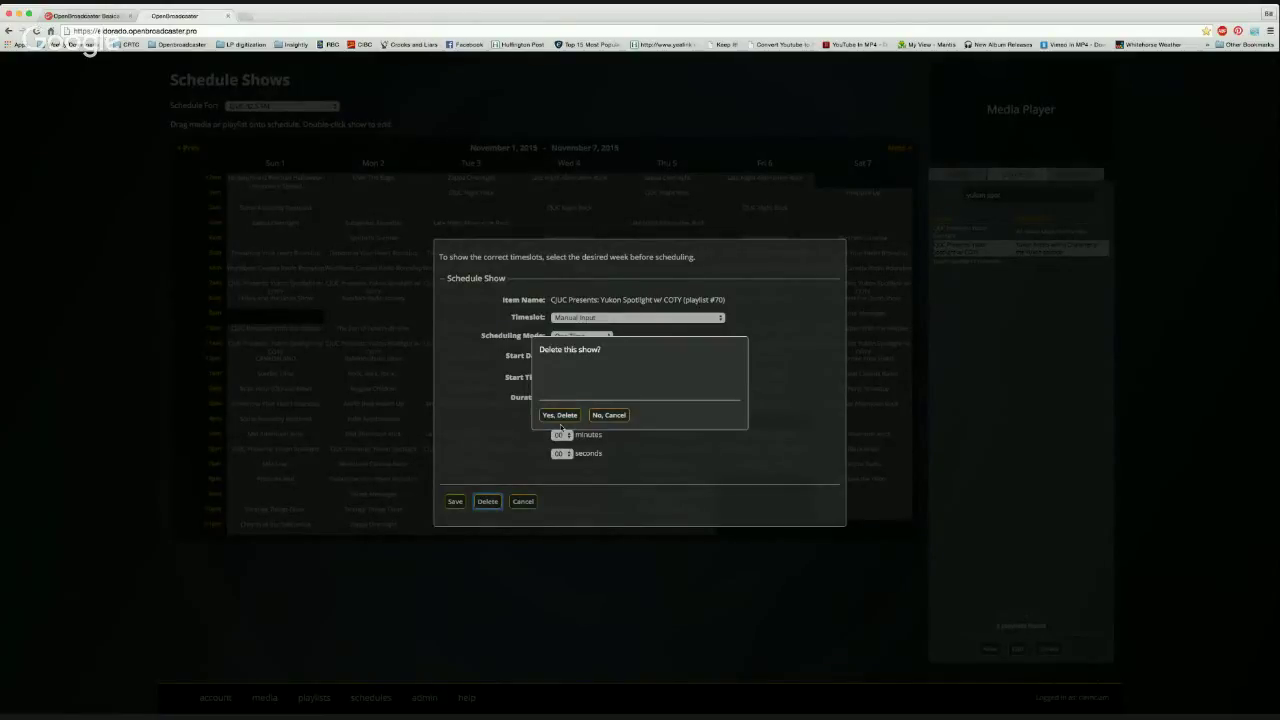
pyautogui.click(560, 415)
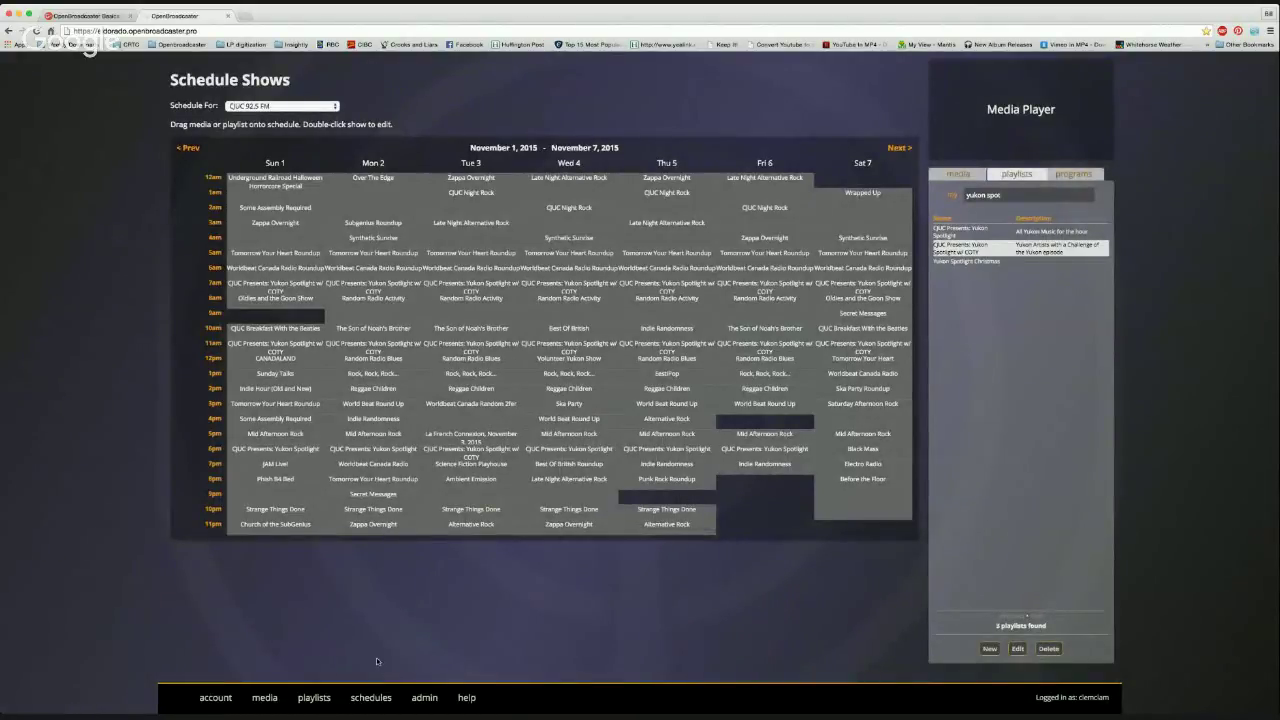
# Open the schedule permissions and display the timeslots assigned on the CJUC 92.5 FM player
pyautogui.moveTo(371, 697)
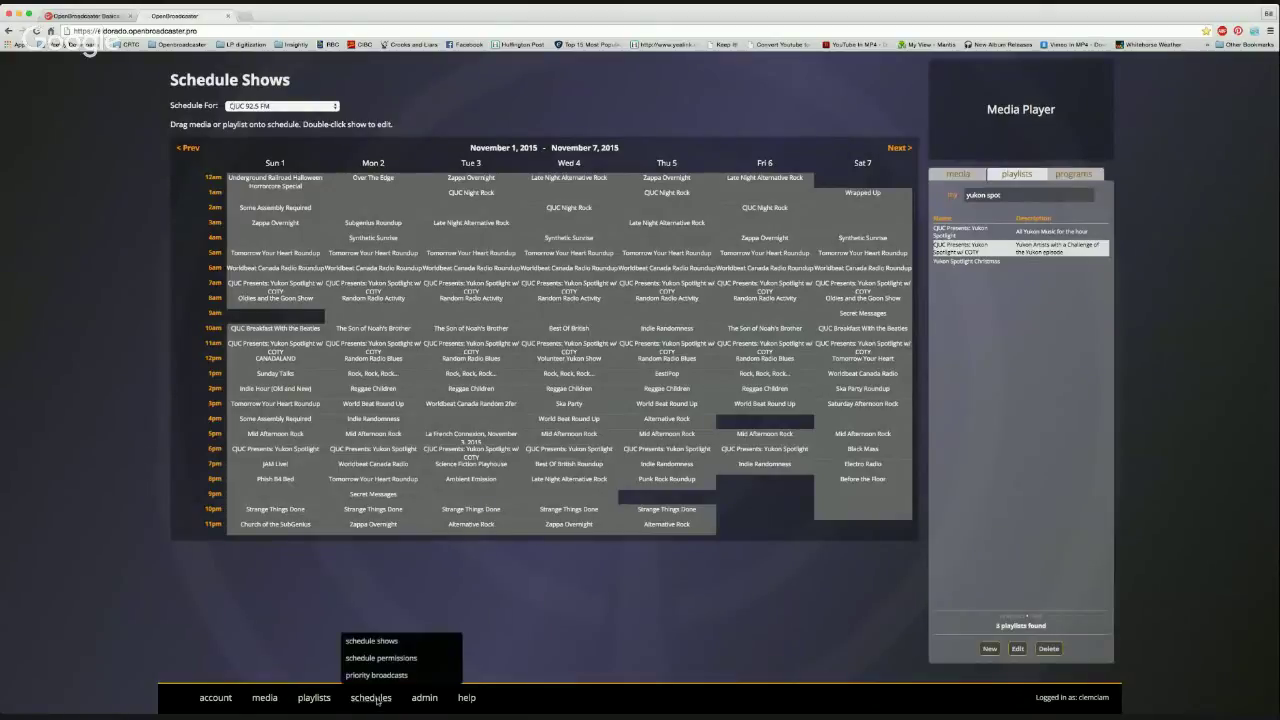
pyautogui.click(379, 659)
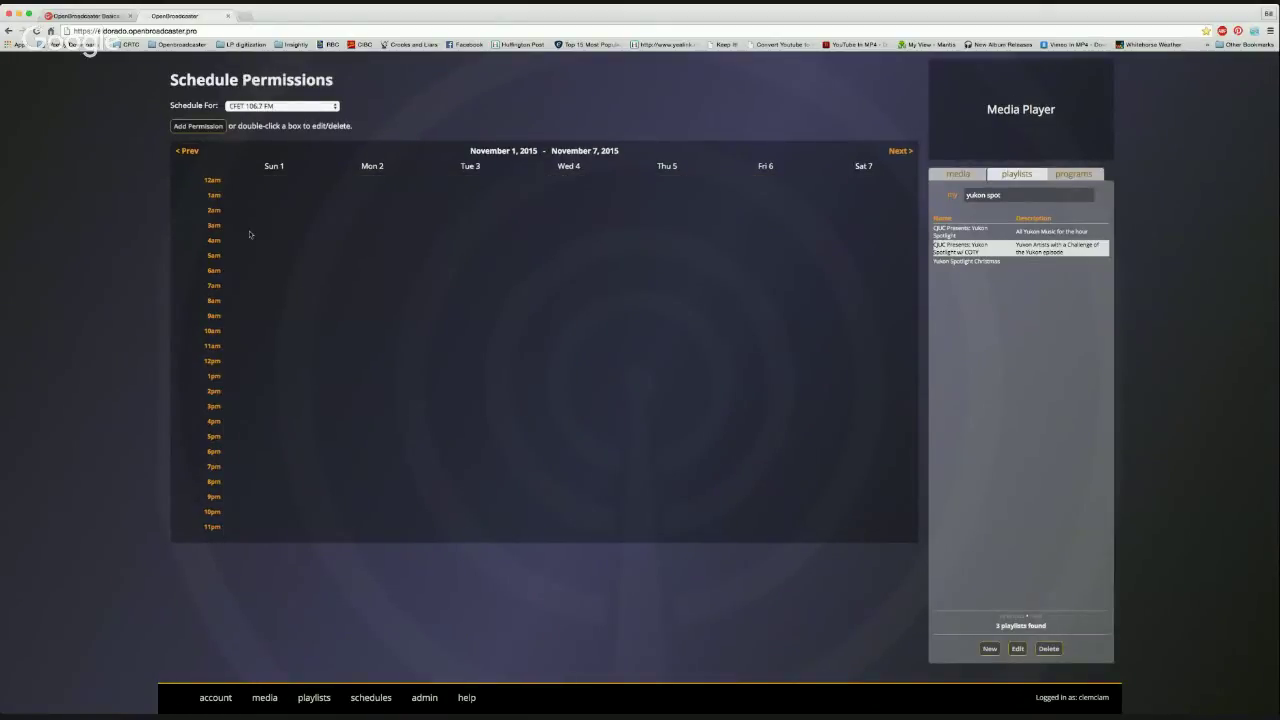
pyautogui.click(268, 106)
pyautogui.press('Down')
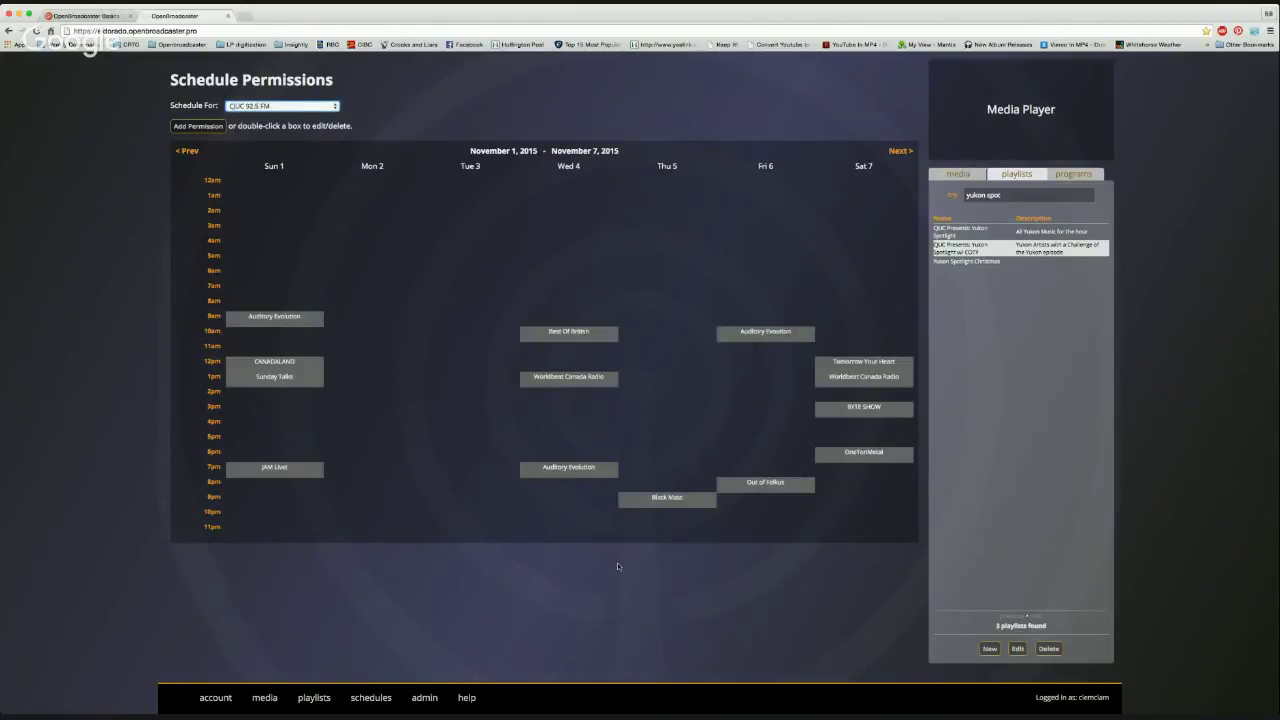
pyautogui.moveTo(659, 503)
# Start a new playlist named "new playlist" with the description "my best tracks" and set its status to Public (available to everyone)
pyautogui.moveTo(314, 699)
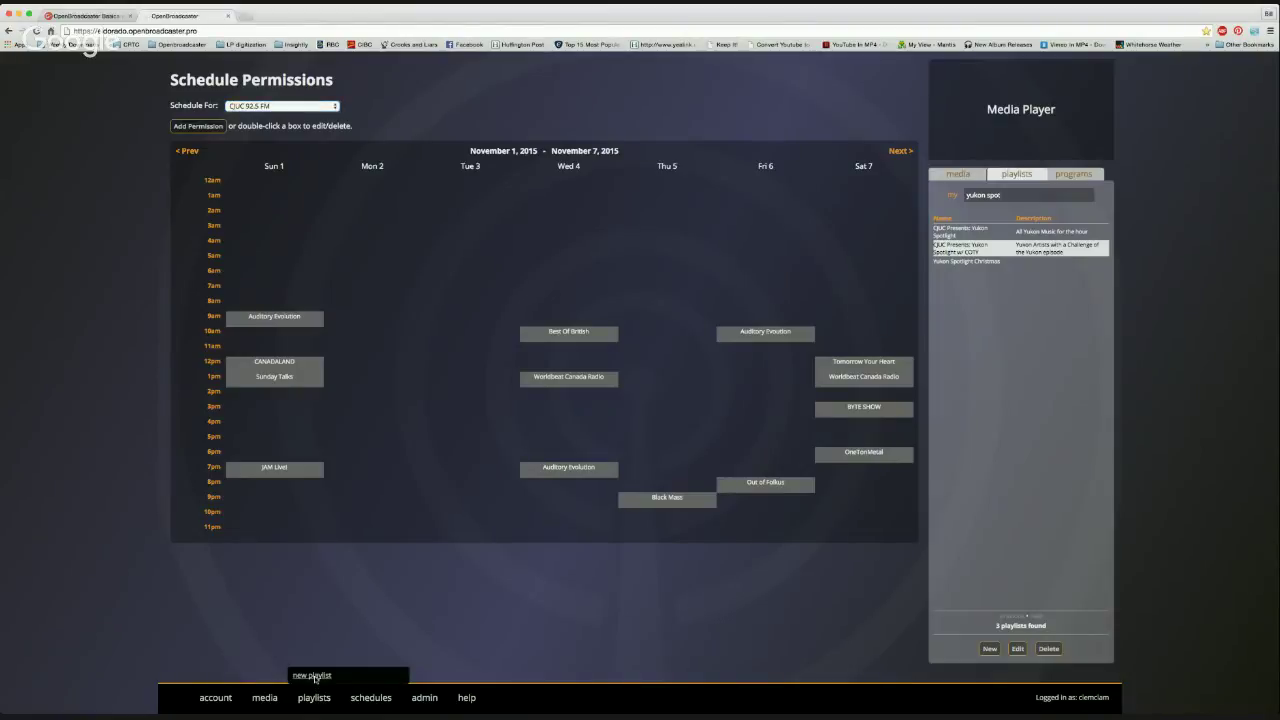
pyautogui.click(314, 676)
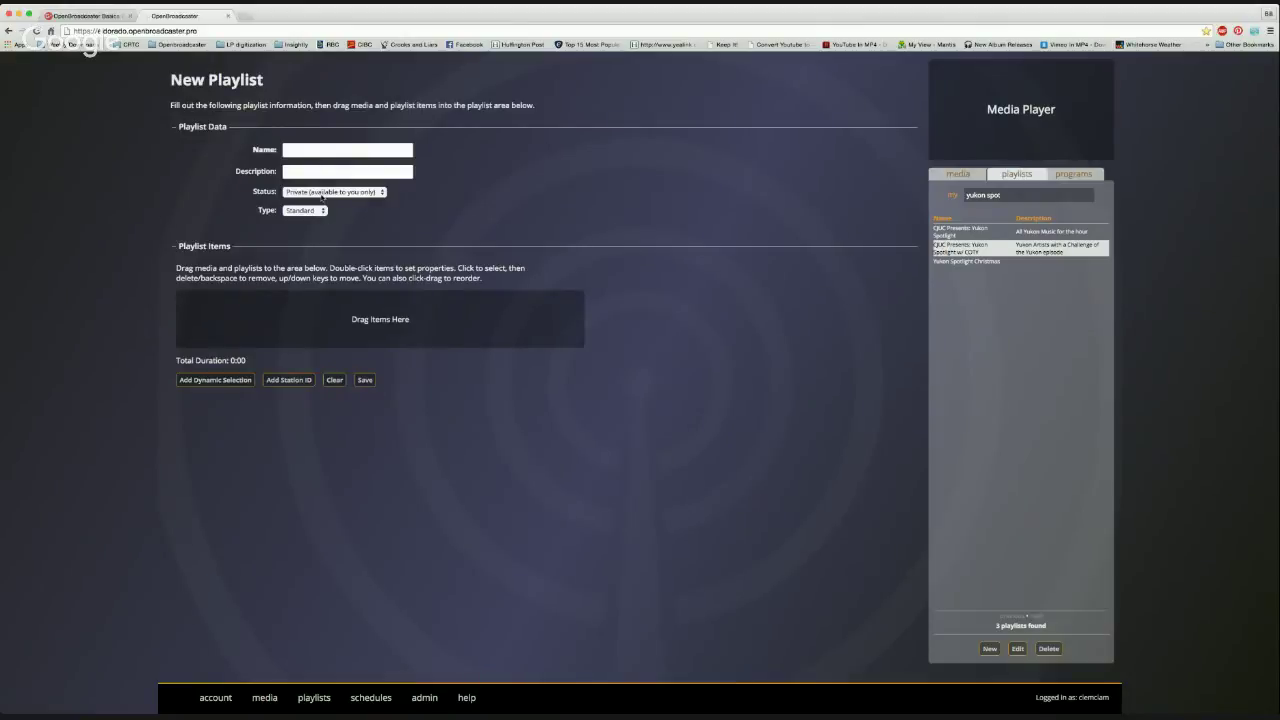
pyautogui.click(297, 149)
pyautogui.write('new playlist')
pyautogui.click(301, 173)
pyautogui.write('my best tracks')
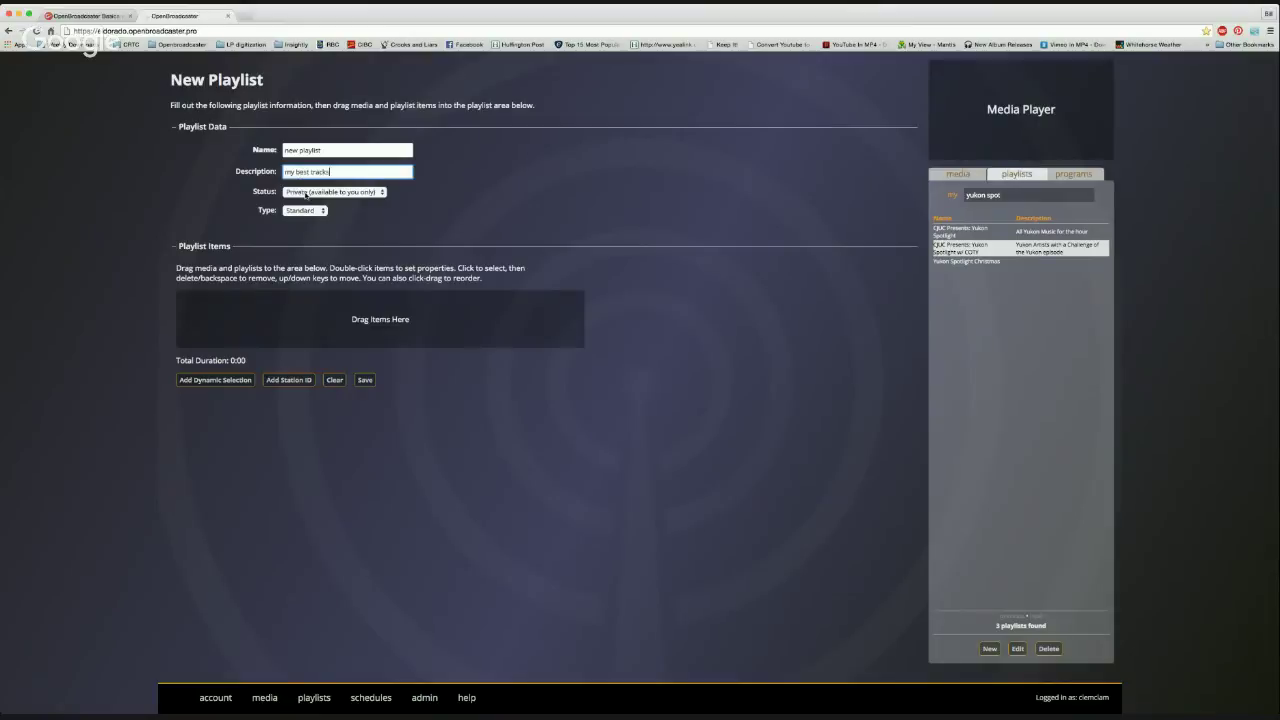
pyautogui.click(334, 191)
pyautogui.click(302, 206)
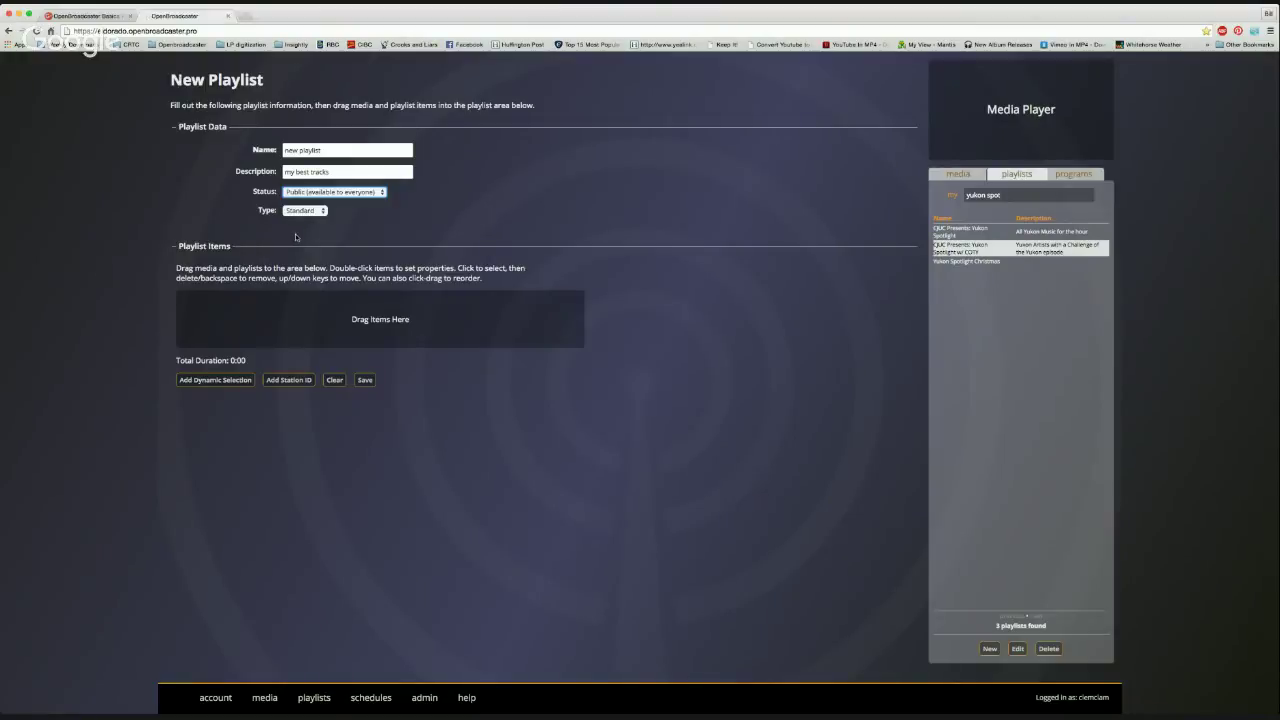
# Add the Magic Sam tracks from Magic Rocker through All Of Your Love to the playlist and move My Love Will Never Die to second place
pyautogui.click(958, 175)
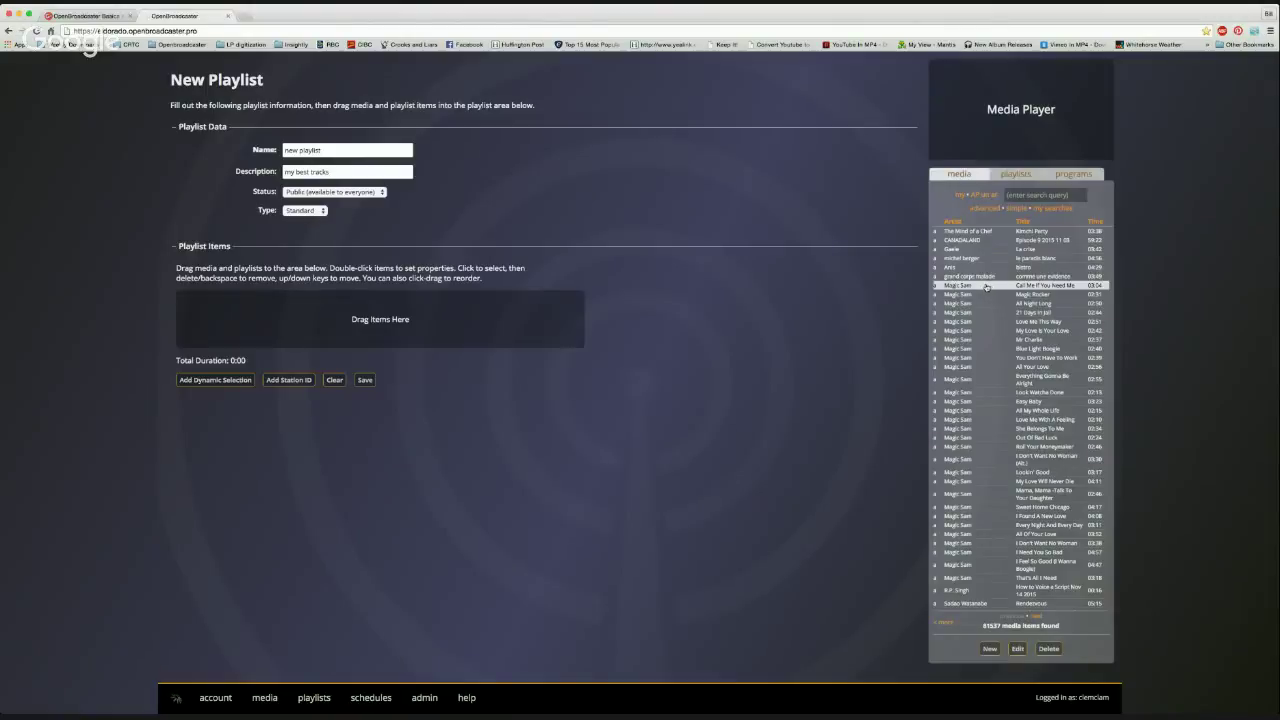
pyautogui.keyDown('shift'); pyautogui.click(972, 538); pyautogui.keyUp('shift')
pyautogui.moveTo(995, 347); pyautogui.dragTo(360, 312)
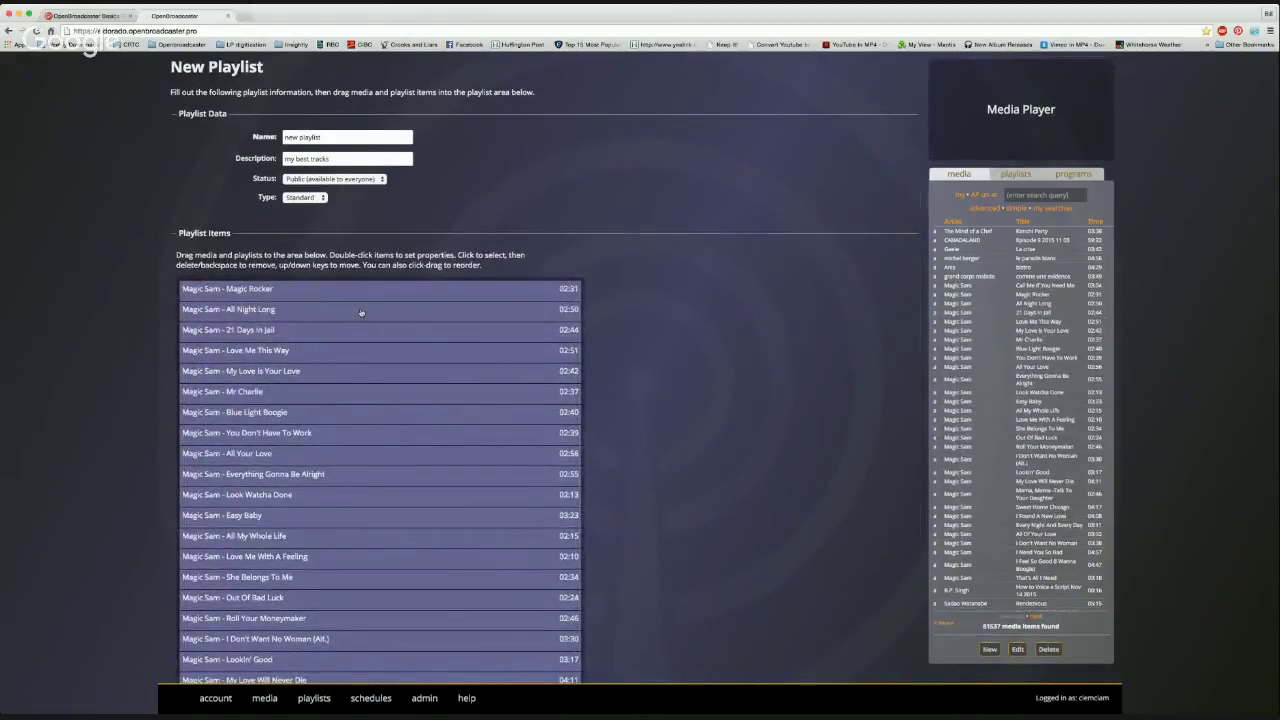
pyautogui.scroll(-4, 361, 313)
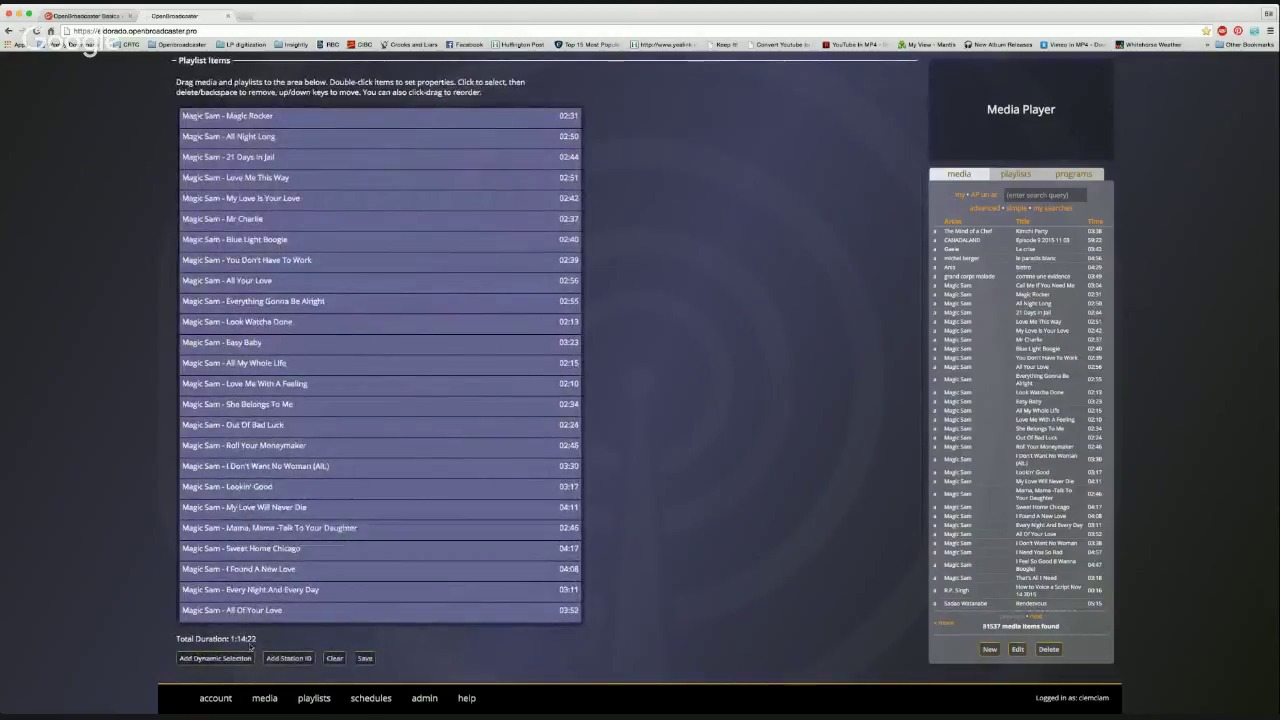
pyautogui.scroll(1, 262, 580)
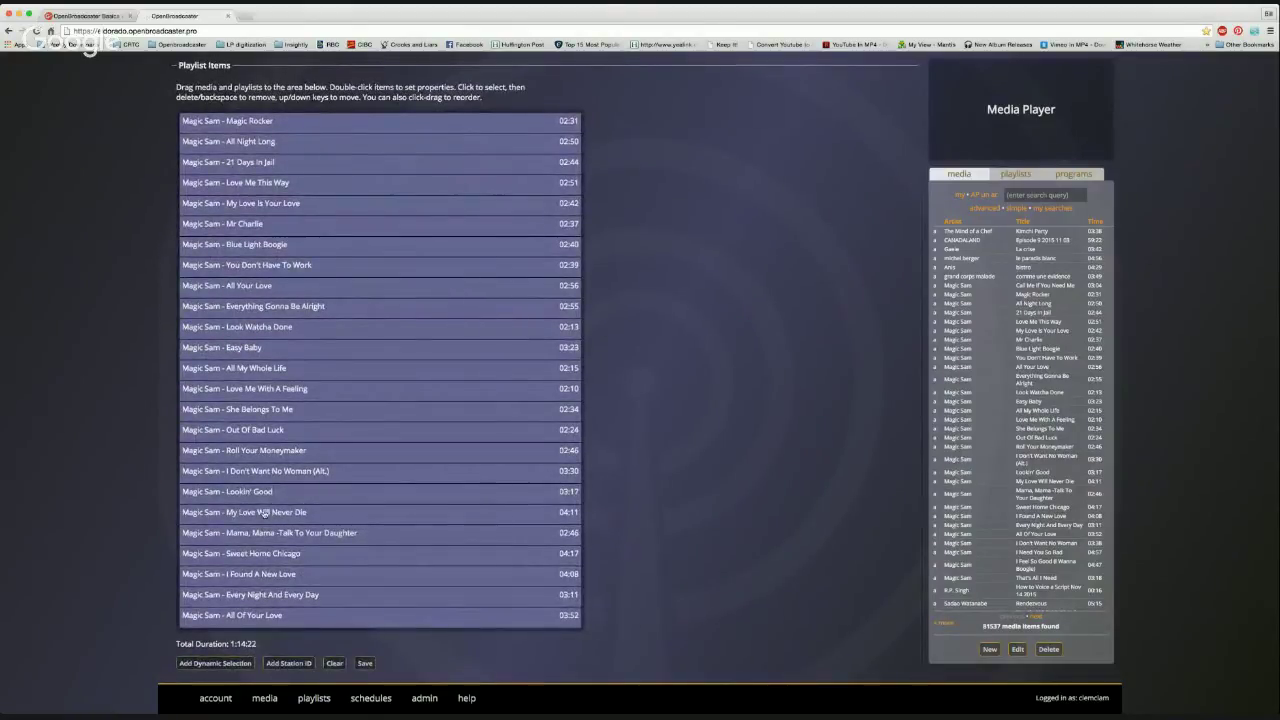
pyautogui.moveTo(275, 512); pyautogui.dragTo(298, 138)
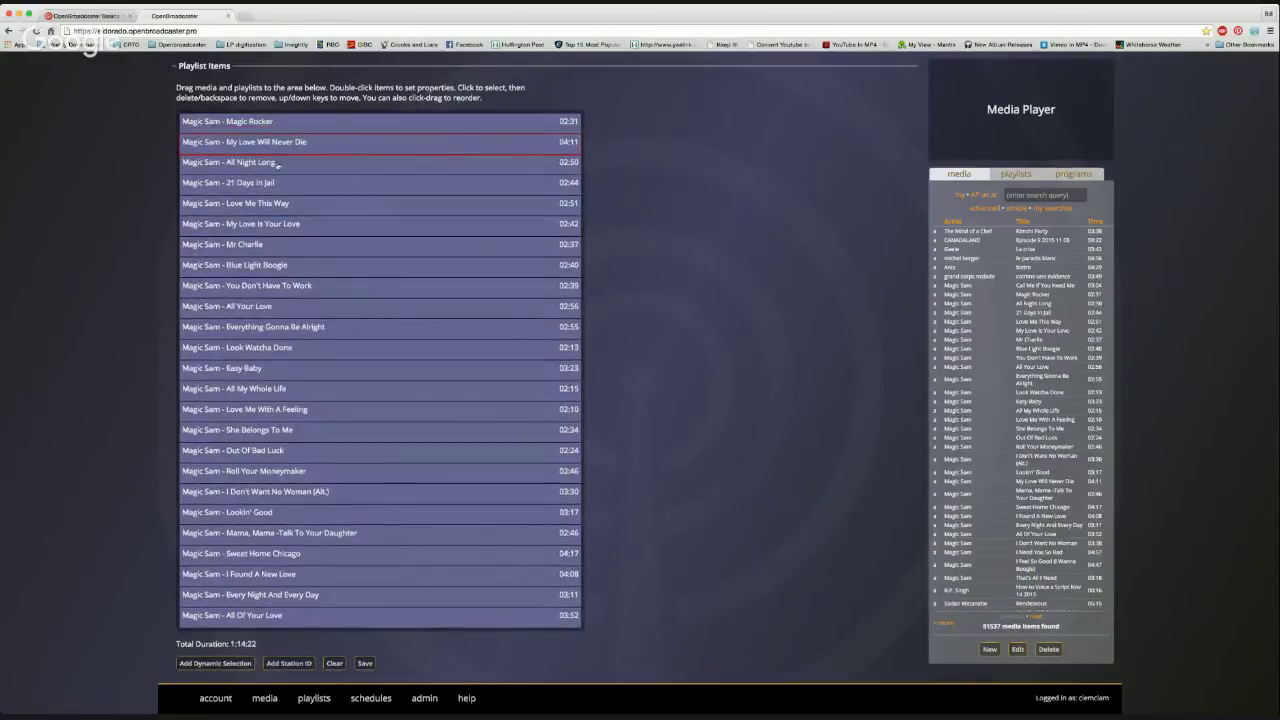
# Remove the nine consecutive tracks from Everything Gonna Be Alright through I Don't Want No Woman (Alt.) from the playlist
pyautogui.click(256, 412)
pyautogui.press('BackSpace')
pyautogui.press('BackSpace')
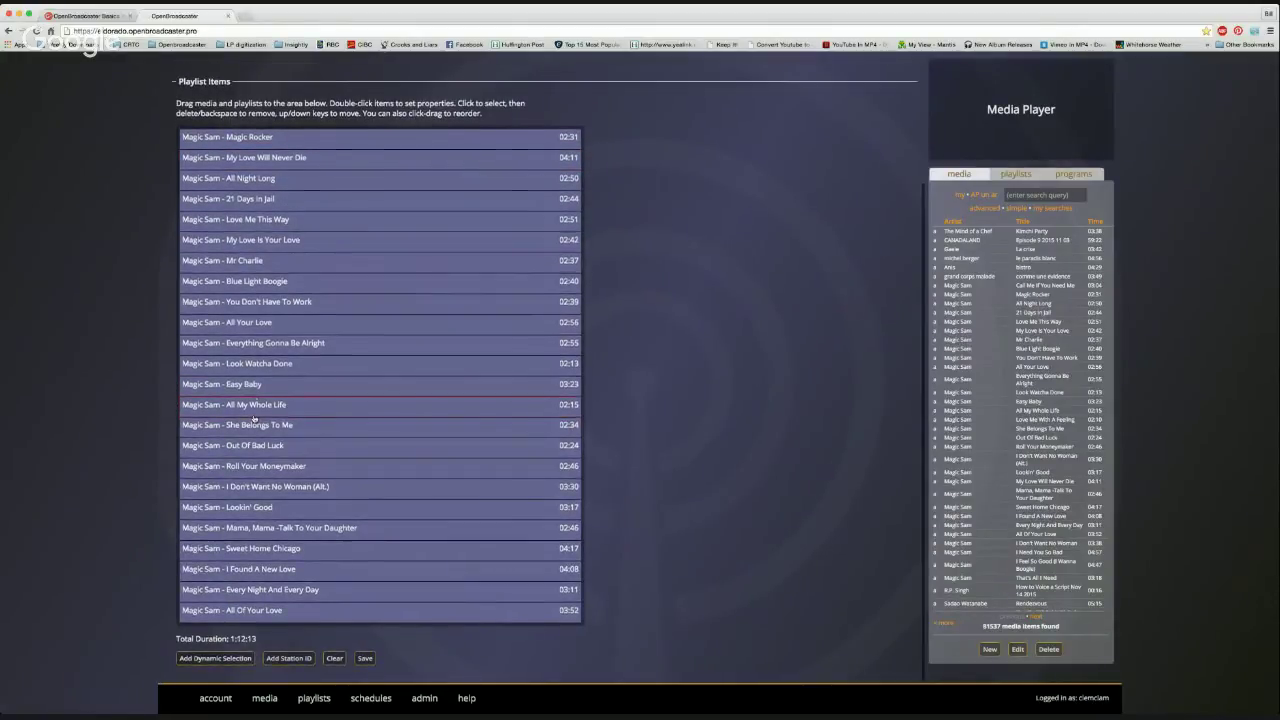
pyautogui.press('BackSpace')
pyautogui.press('BackSpace')
pyautogui.press('BackSpace')
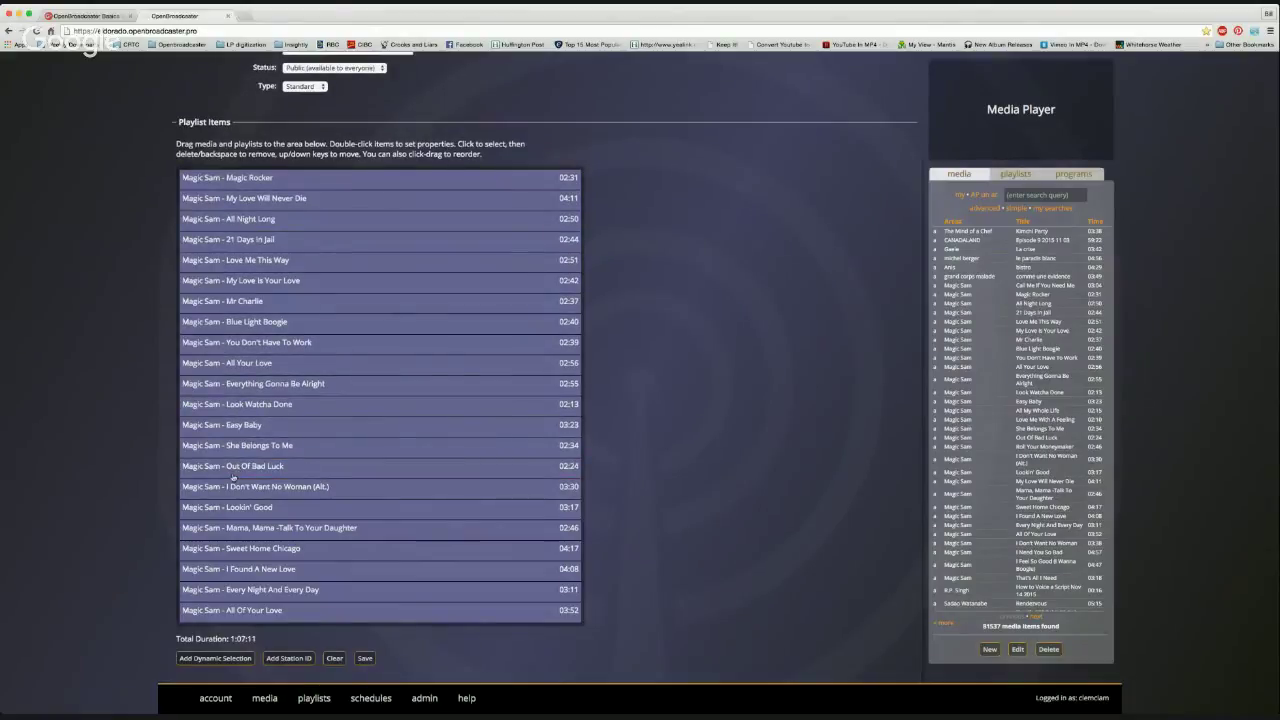
pyautogui.press('BackSpace')
pyautogui.press('BackSpace')
pyautogui.press('BackSpace')
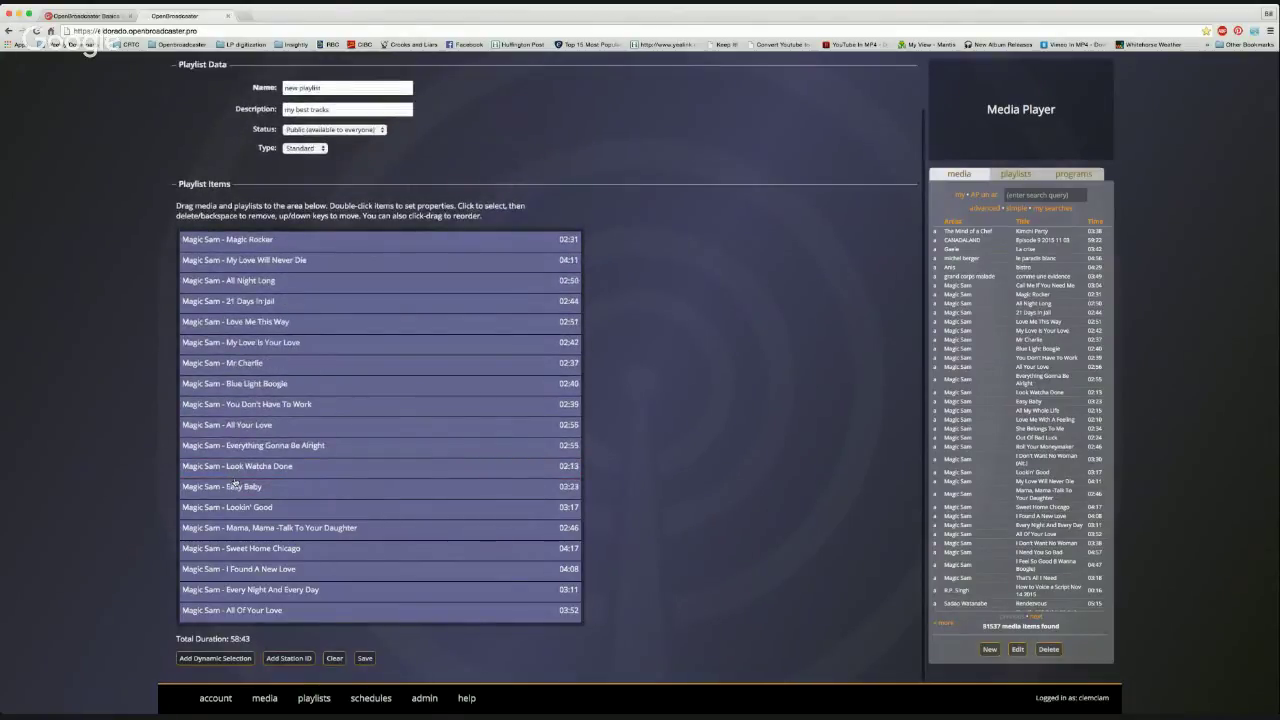
pyautogui.press('BackSpace')
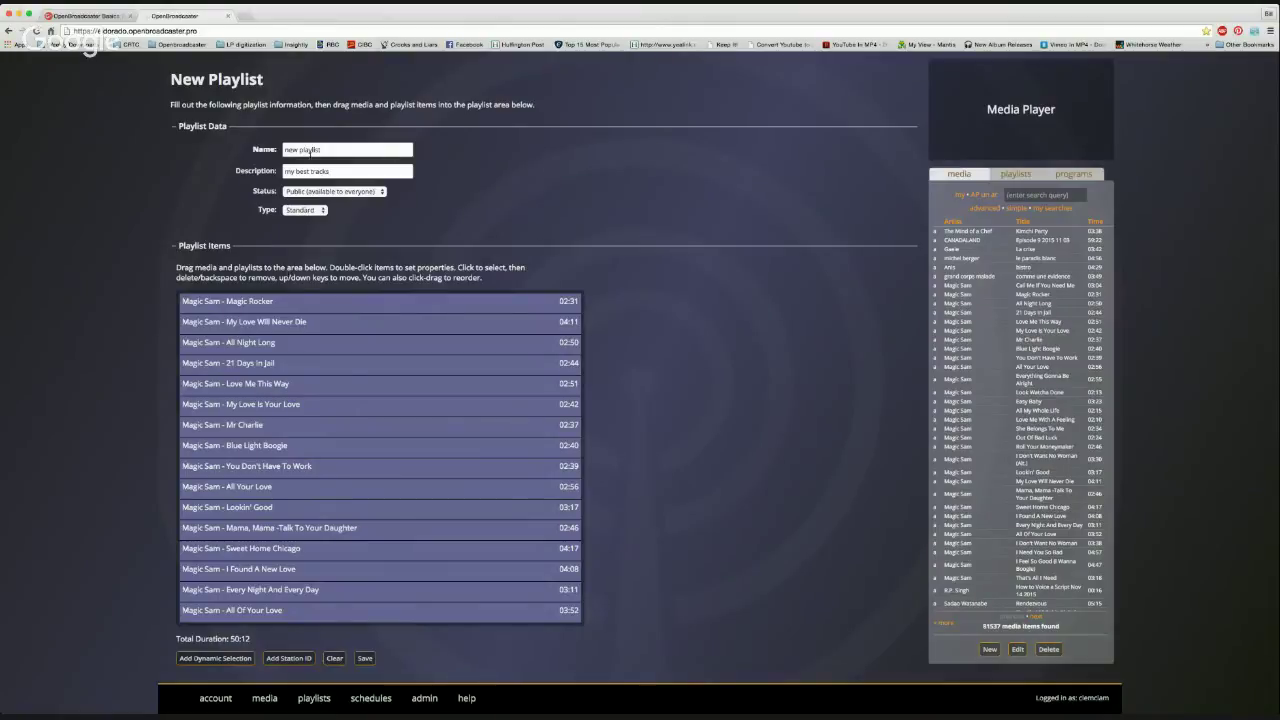
# Rename the playlist as Magic Sam Hour
pyautogui.click(322, 149)
pyautogui.moveTo(322, 149); pyautogui.dragTo(250, 147)
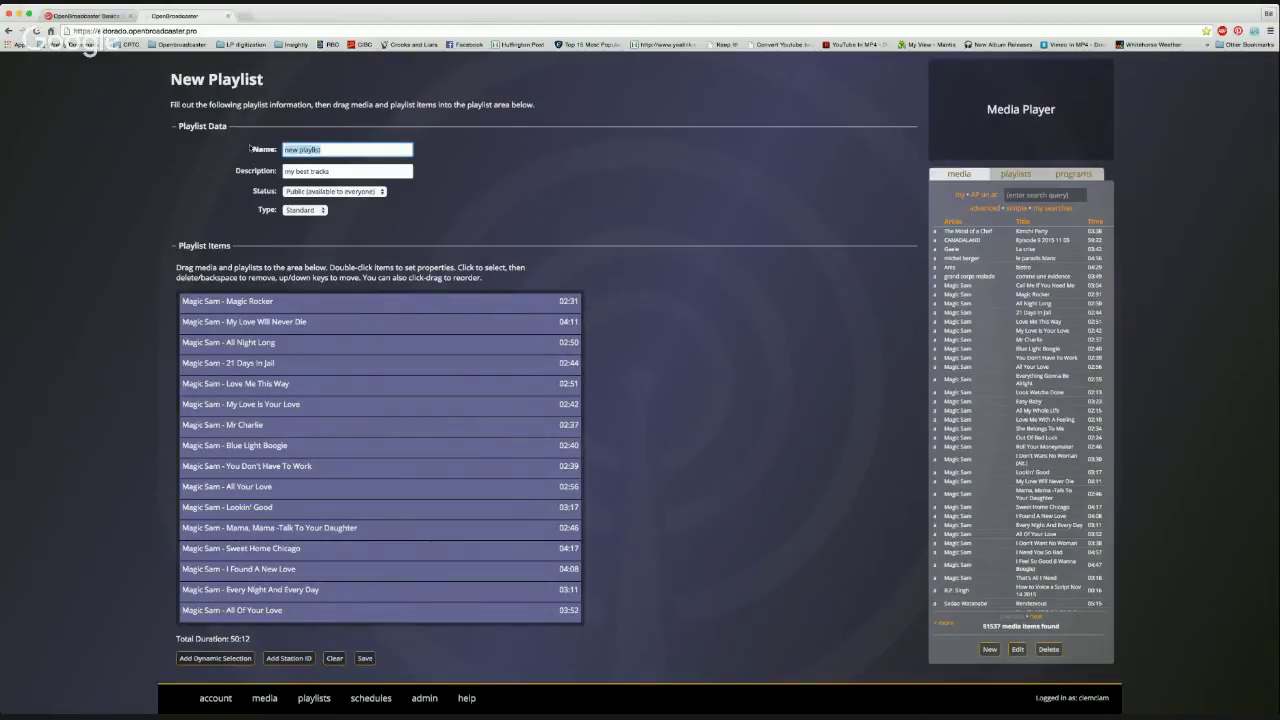
pyautogui.write('Magic Sam Hour')
# Add one Station ID at the start of the playlist and another at its end
pyautogui.click(290, 658)
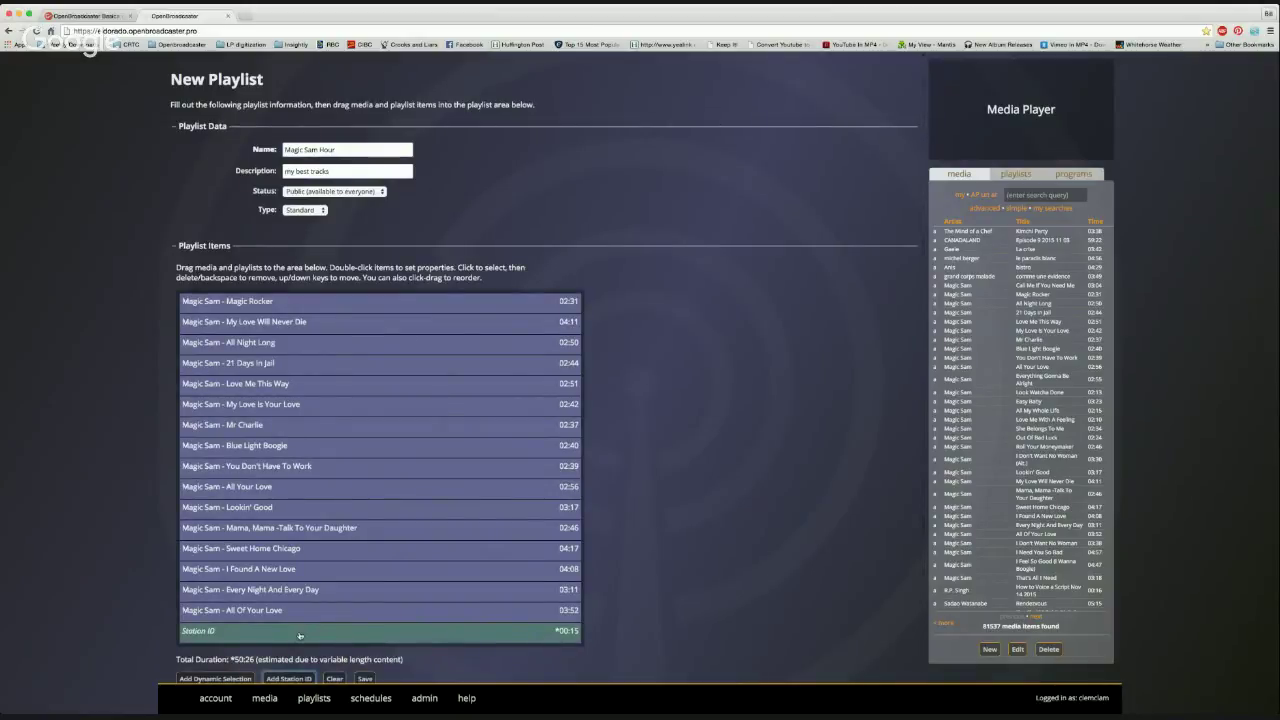
pyautogui.moveTo(300, 630); pyautogui.dragTo(297, 300)
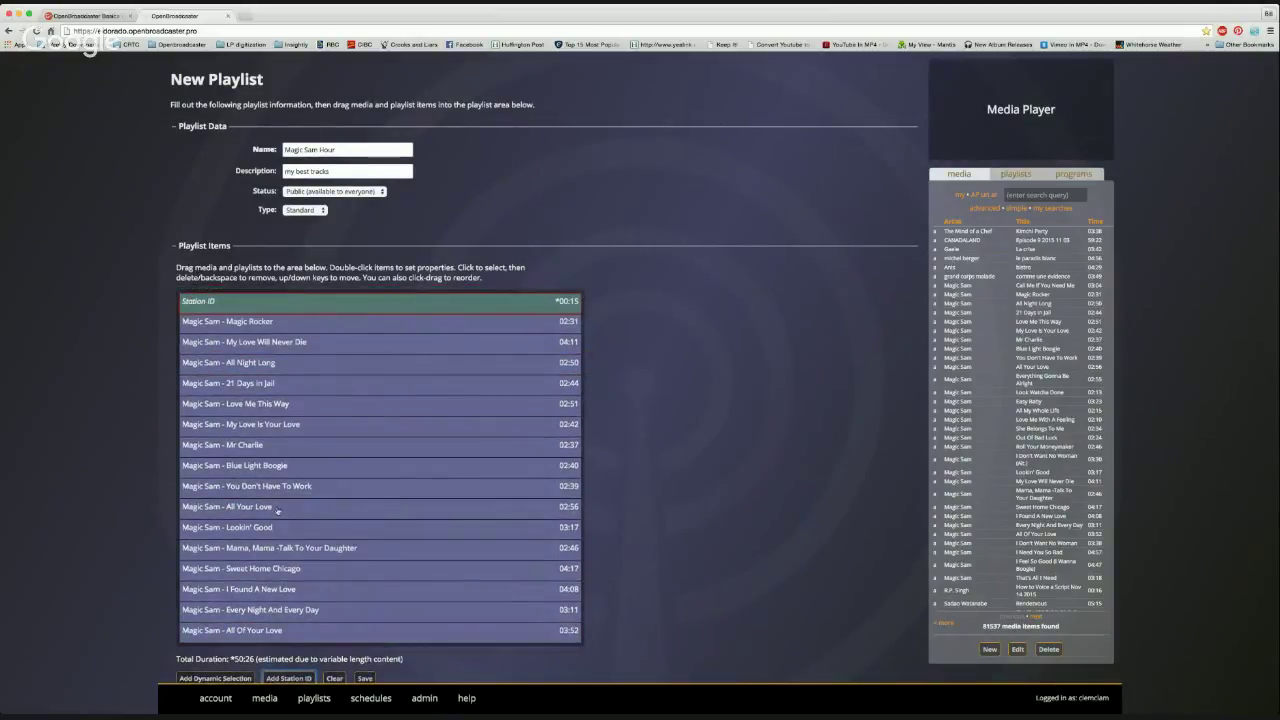
pyautogui.click(297, 678)
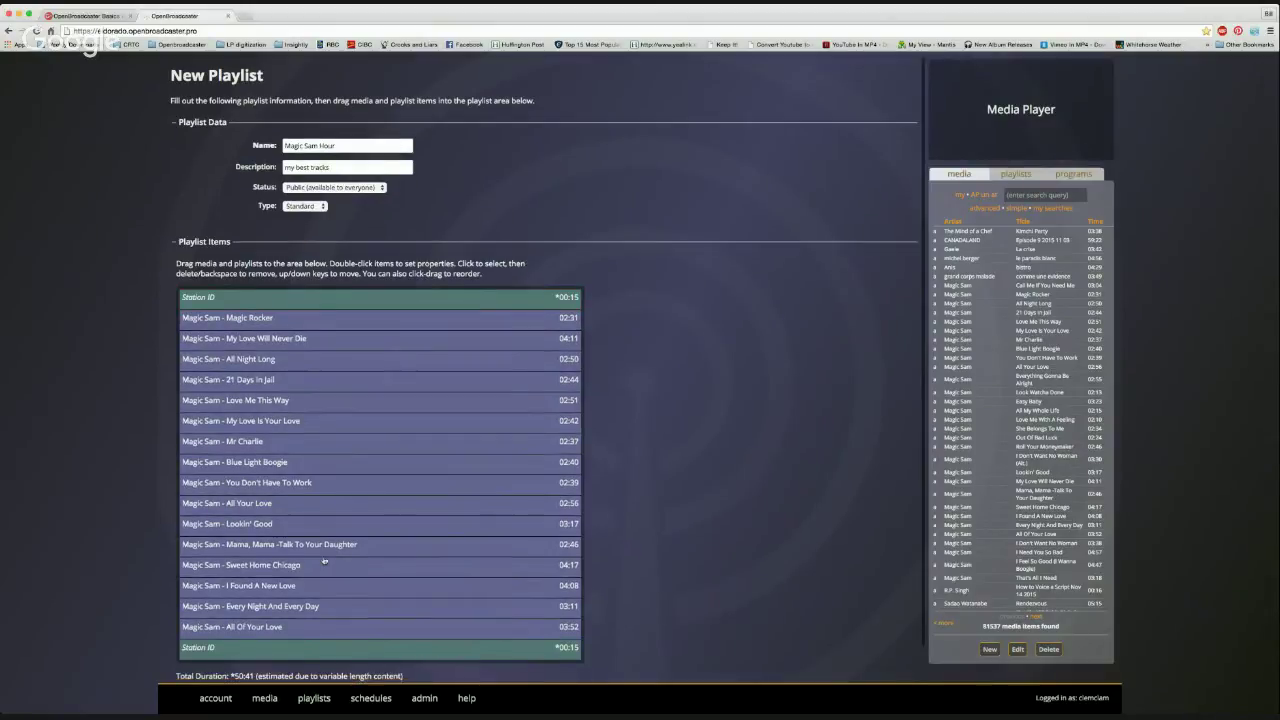
pyautogui.scroll(-1, 320, 615)
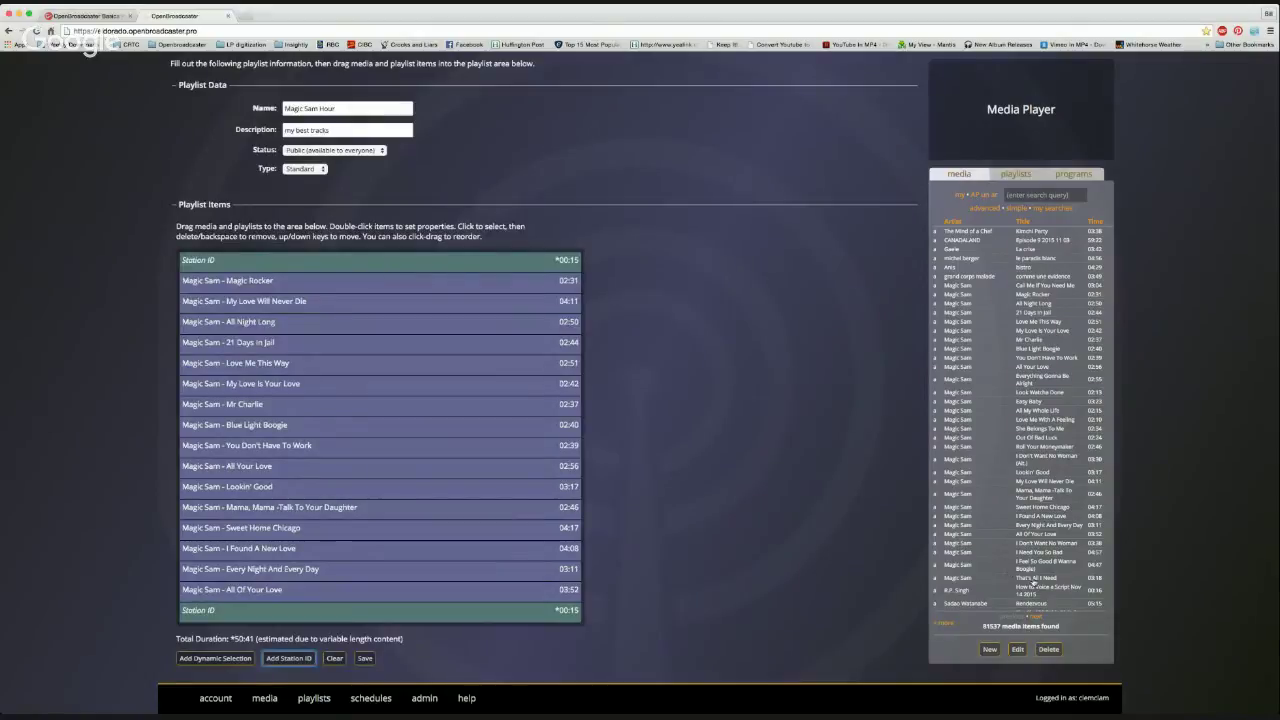
# Add the Magic Sam tracks That's All I Need and You Don't Have To Work from the media list to the playlist
pyautogui.moveTo(1032, 579); pyautogui.dragTo(654, 470)
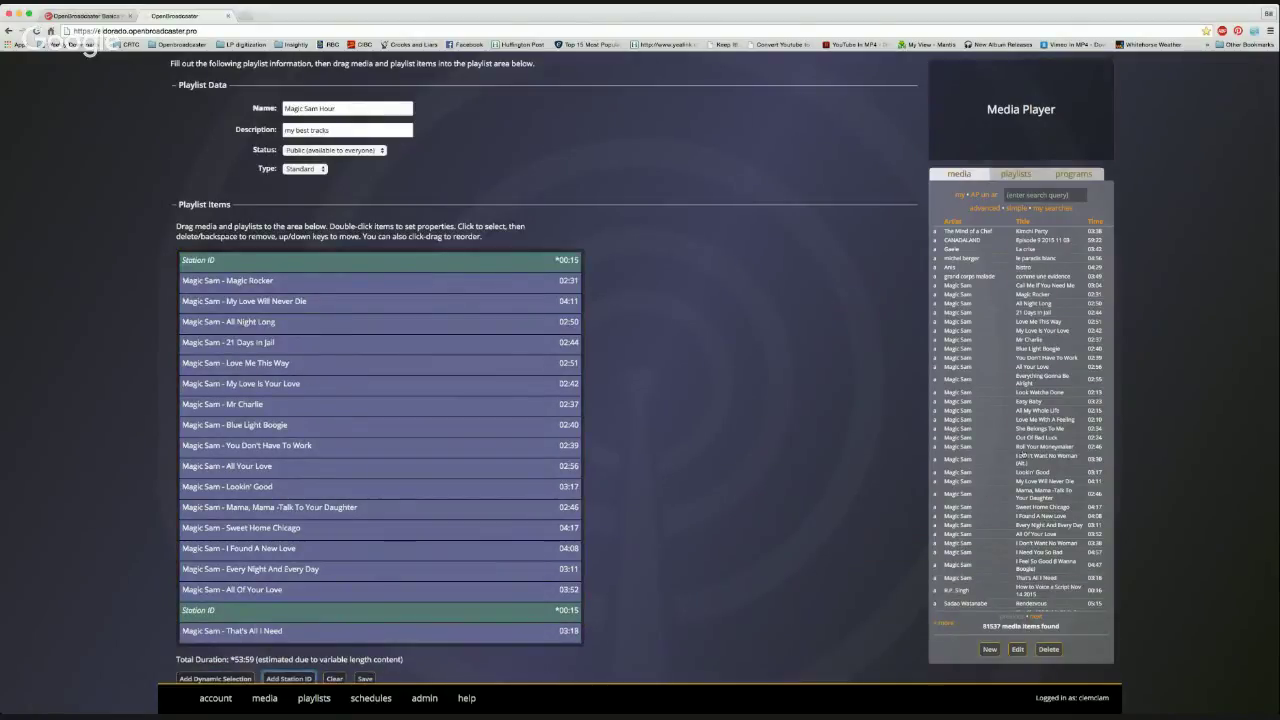
pyautogui.click(1046, 358)
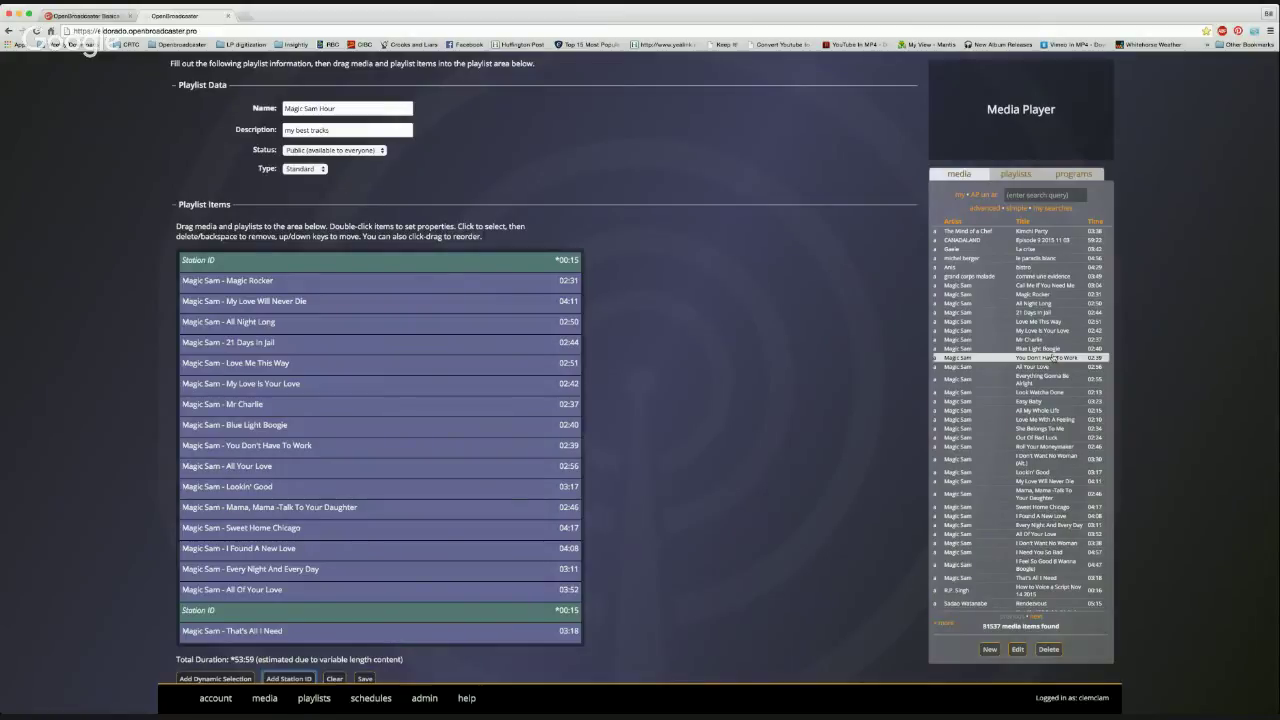
pyautogui.moveTo(1053, 357); pyautogui.dragTo(420, 410)
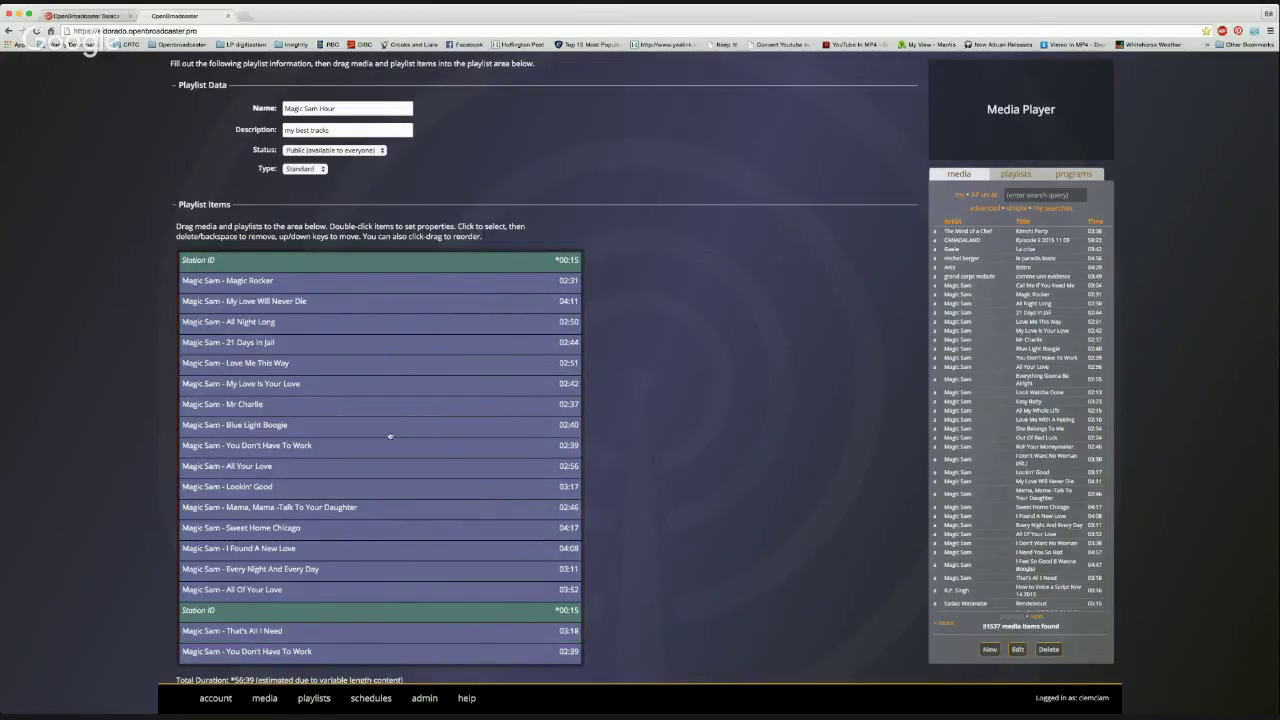
# Move All Your Love after 21 Days In Jail, My Love Is Your Love after Sweet Home Chicago, and the two tracks below the last Station ID mid-list
pyautogui.moveTo(322, 458); pyautogui.dragTo(340, 527)
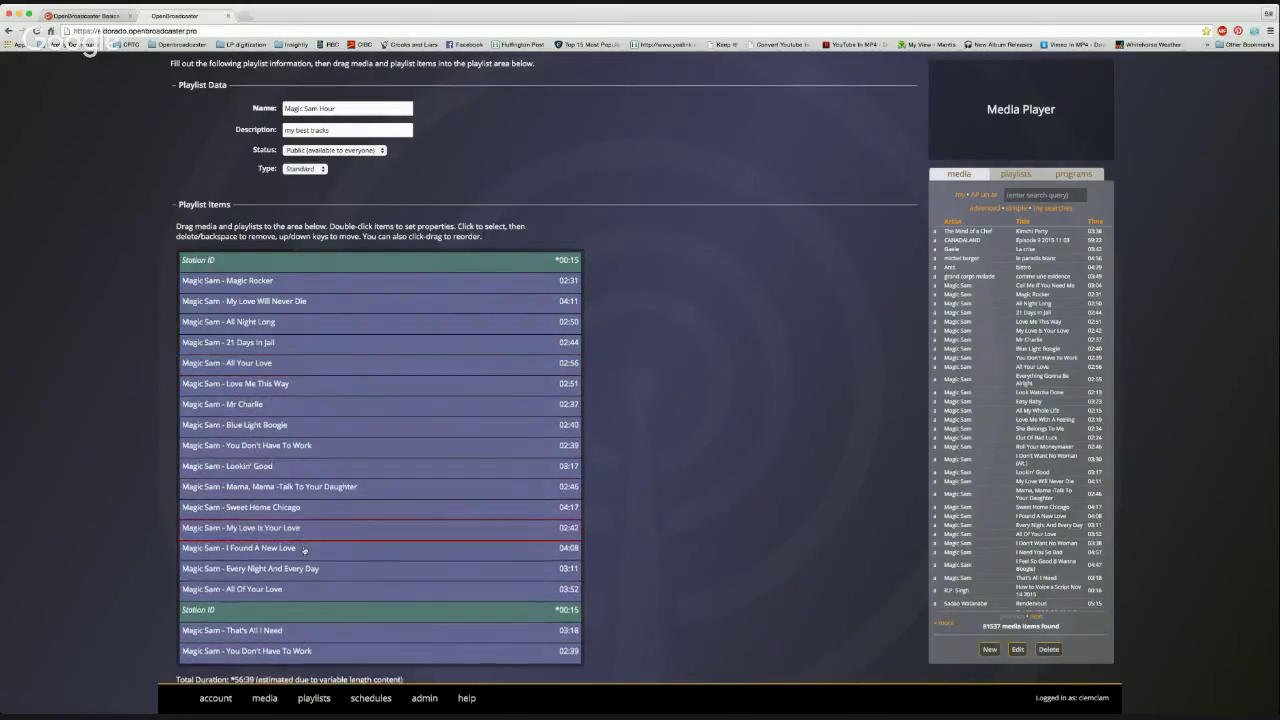
pyautogui.scroll(-2, 395, 622)
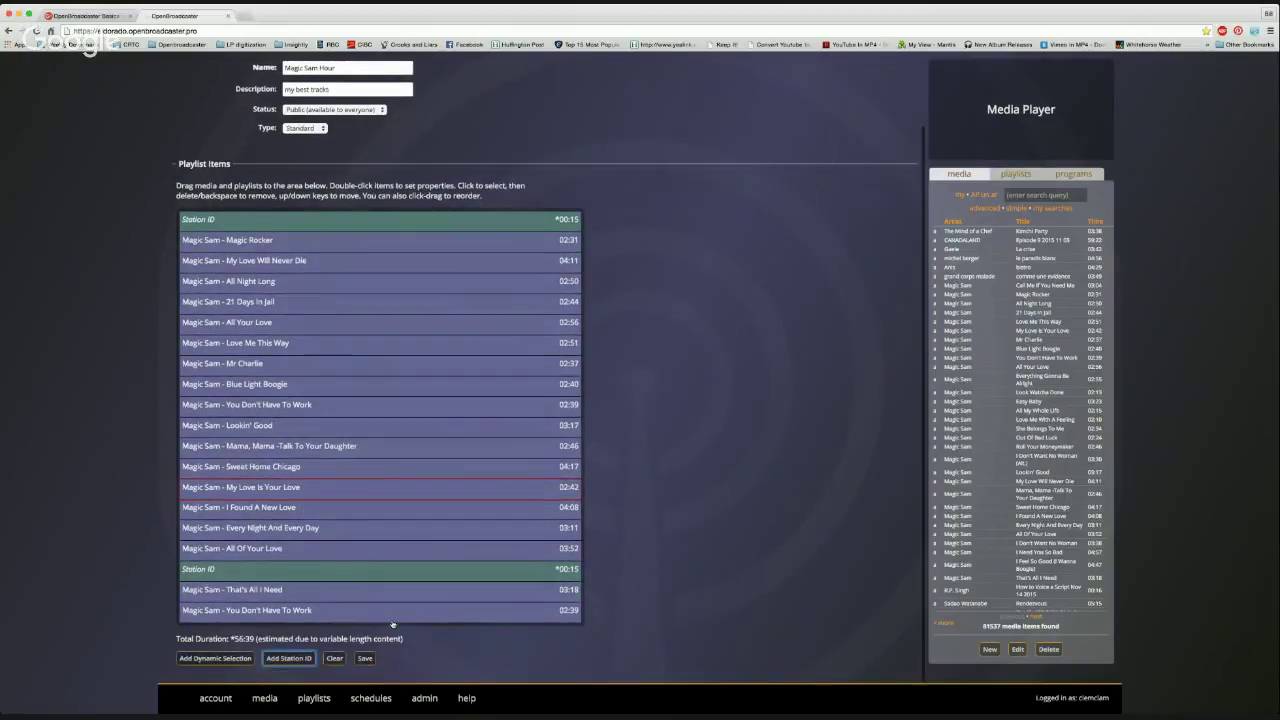
pyautogui.moveTo(347, 617); pyautogui.dragTo(369, 445)
pyautogui.moveTo(369, 493); pyautogui.dragTo(369, 494)
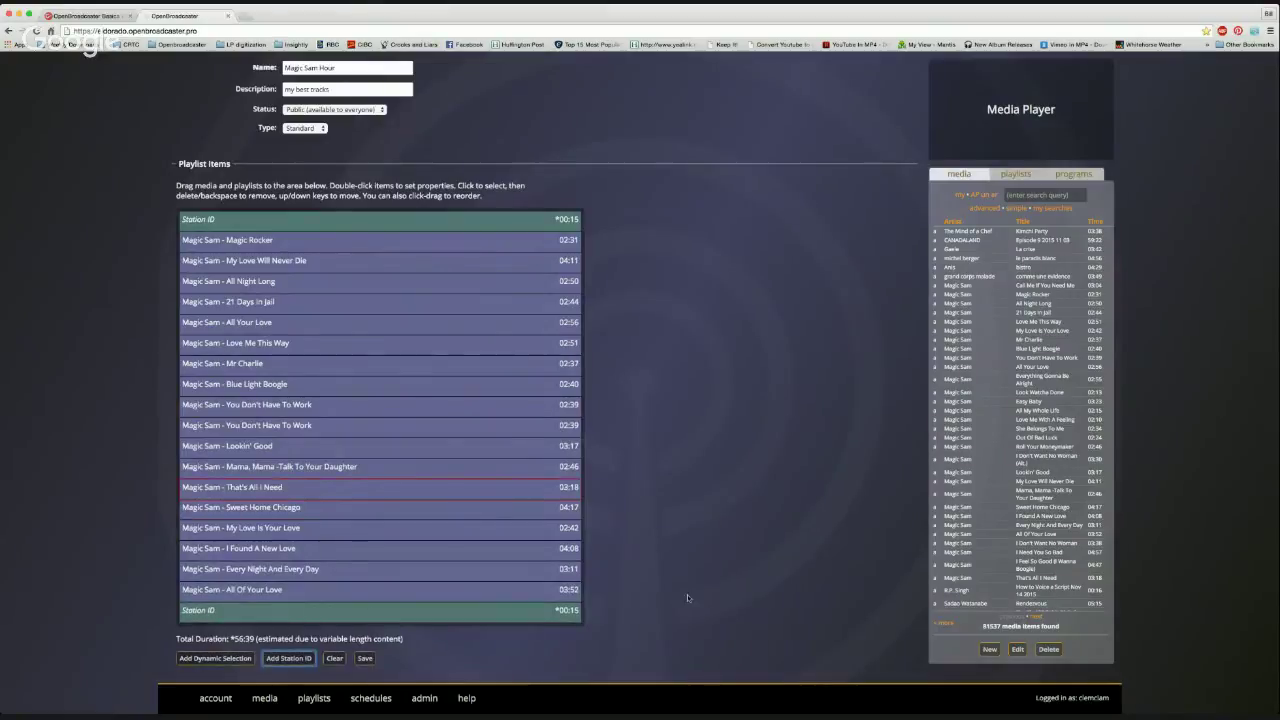
# Add two more Station IDs to the playlist, placing one after Mr Charlie and the other after That's All I Need
pyautogui.click(288, 657)
pyautogui.moveTo(290, 612); pyautogui.dragTo(308, 380)
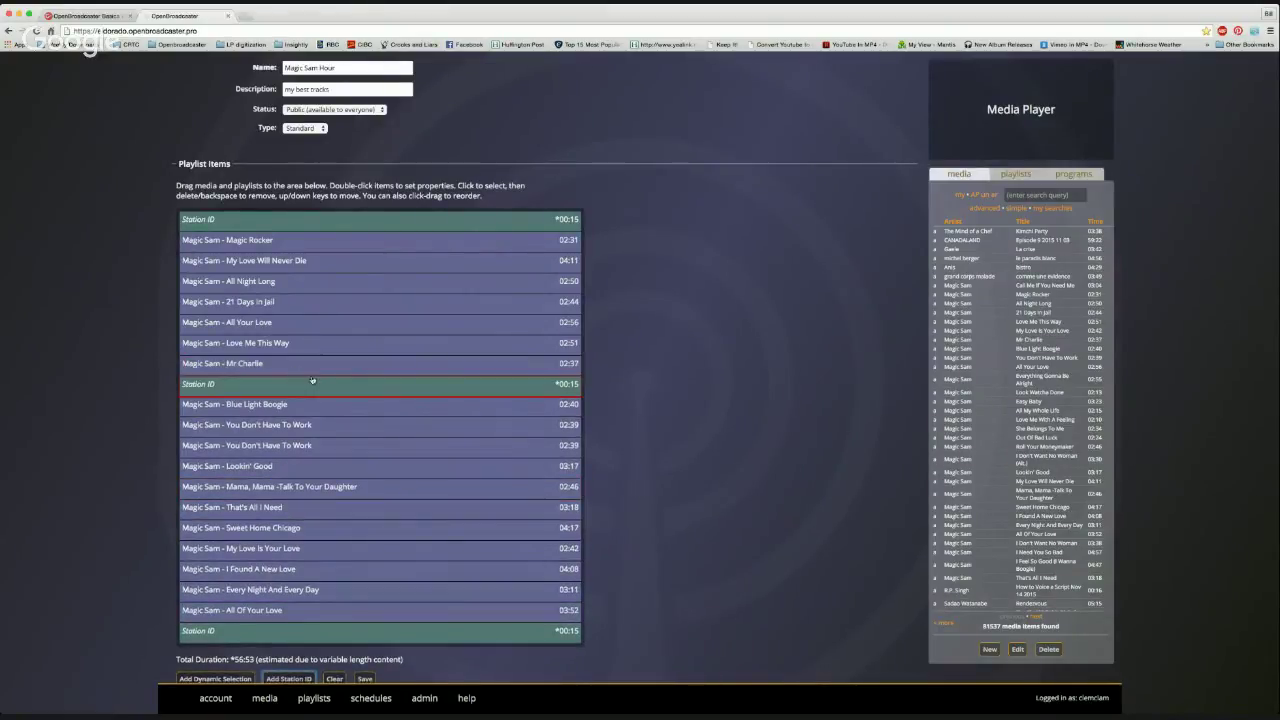
pyautogui.click(302, 679)
pyautogui.moveTo(296, 652); pyautogui.dragTo(300, 524)
pyautogui.scroll(-1, 325, 574)
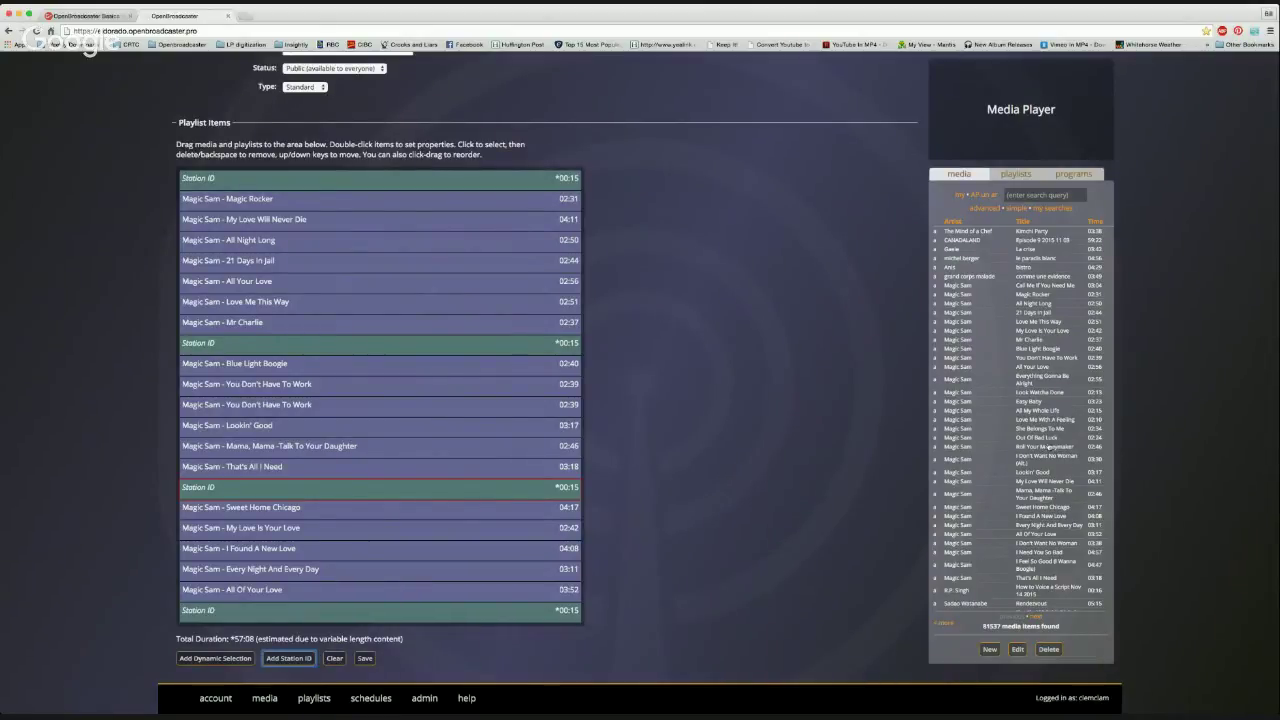
# Add Roll Your Moneymaker and Call Me If You Need Me to the playlist, placing Call Me If You Need Me directly before Blue Light Boogie
pyautogui.moveTo(1050, 447); pyautogui.dragTo(537, 347)
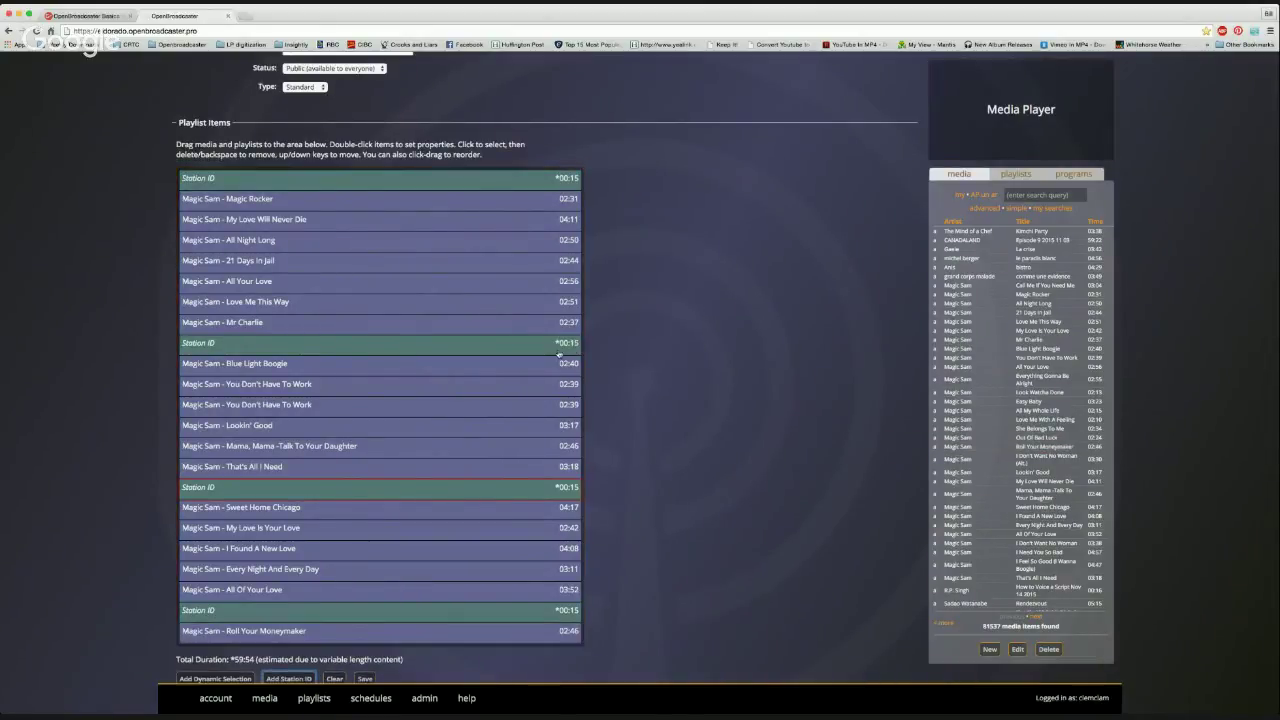
pyautogui.moveTo(1043, 288); pyautogui.dragTo(469, 321)
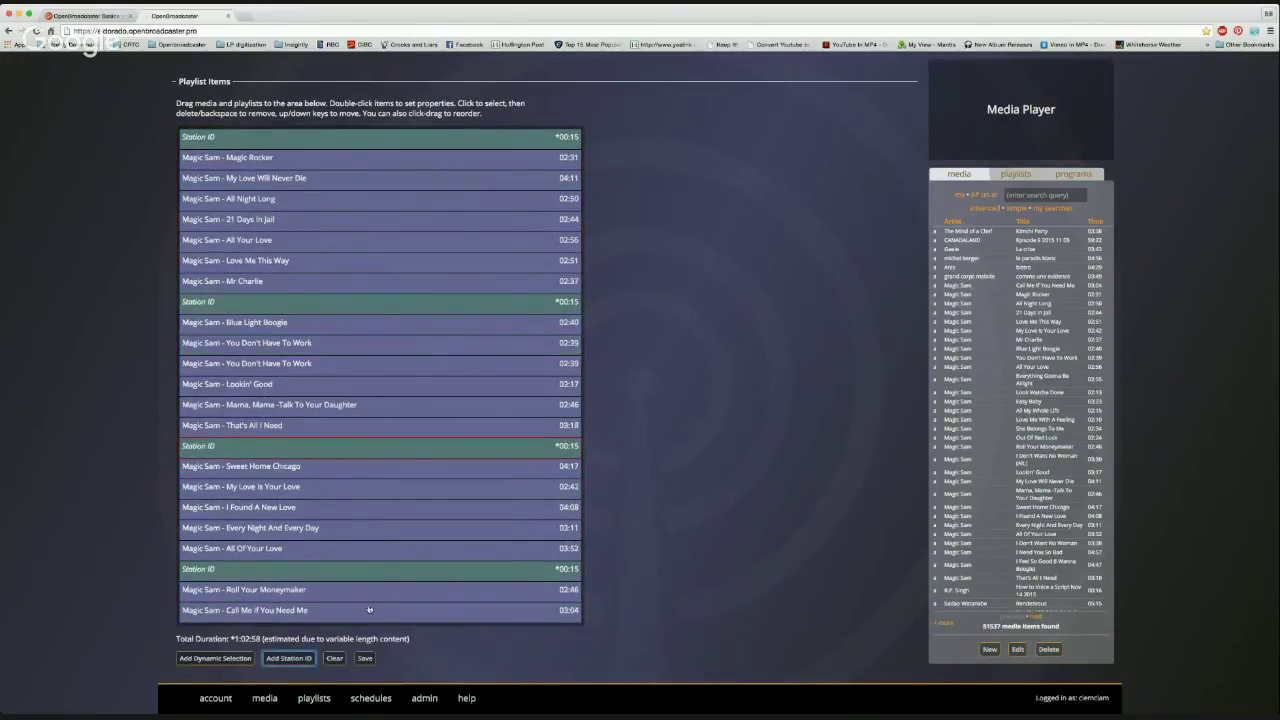
pyautogui.moveTo(370, 608); pyautogui.dragTo(405, 319)
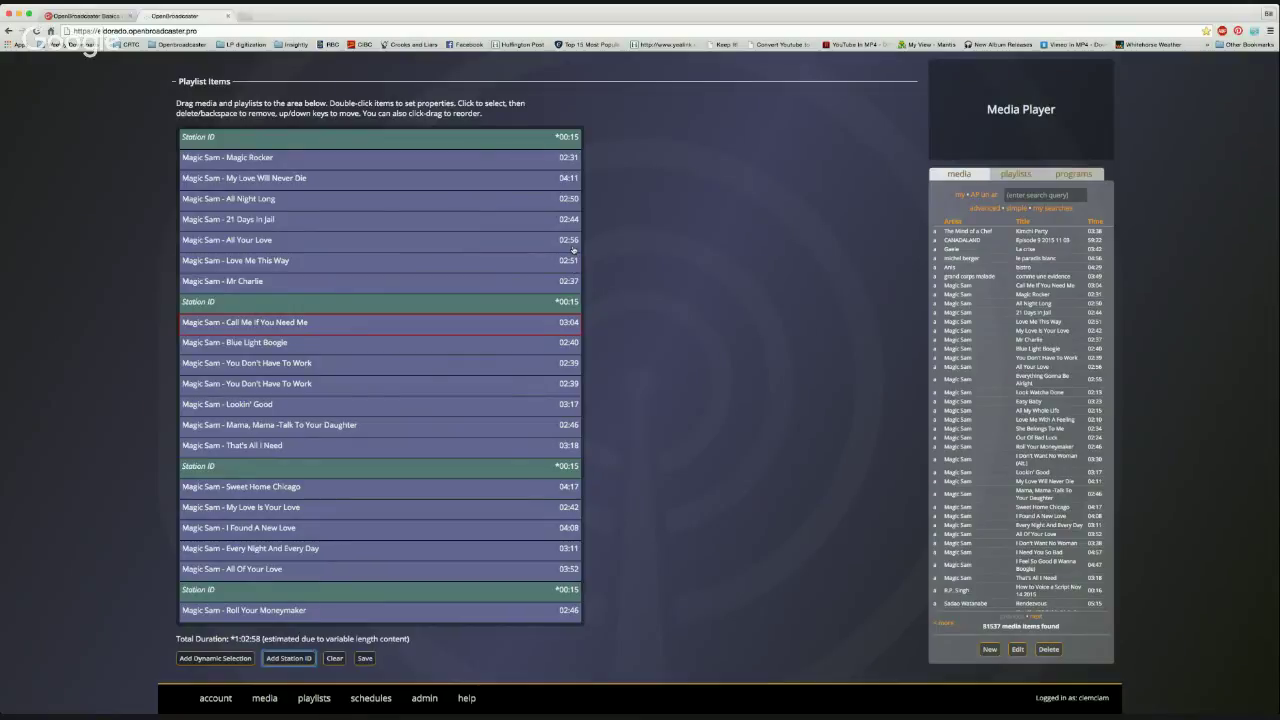
# Remove All Your Love from the playlist and move the last Station ID below Roll Your Moneymaker
pyautogui.click(510, 249)
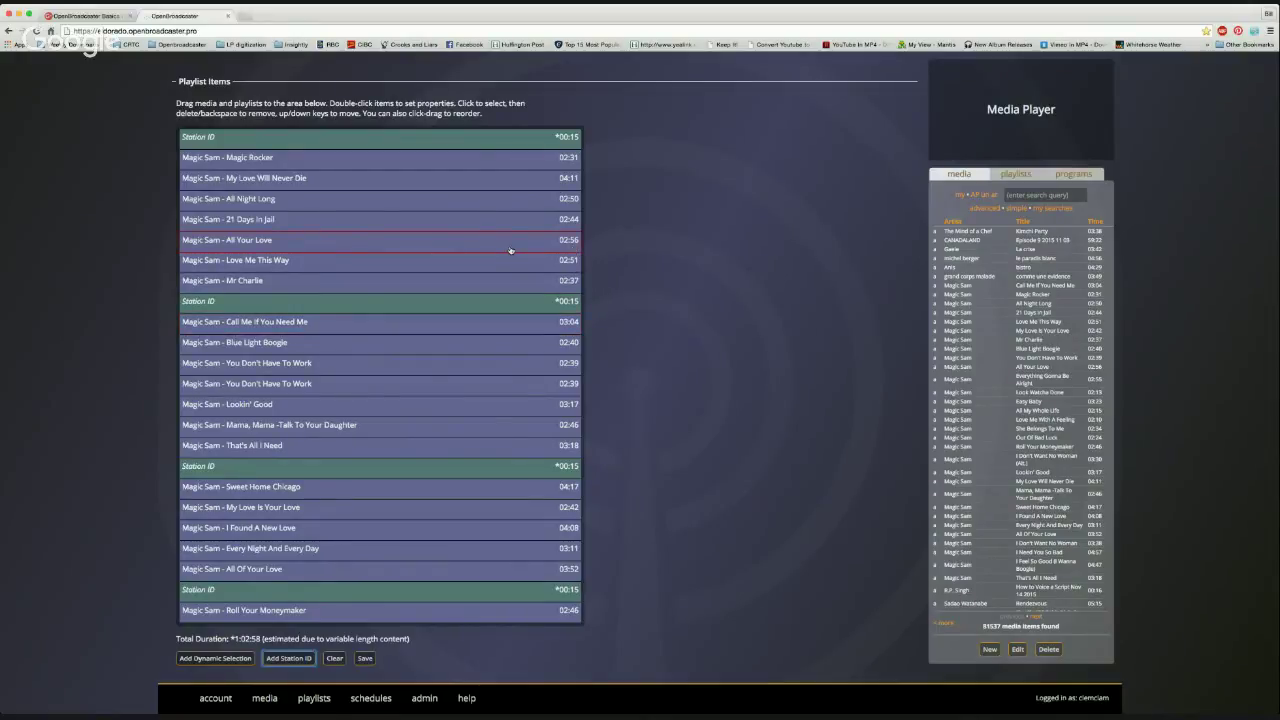
pyautogui.press('Delete')
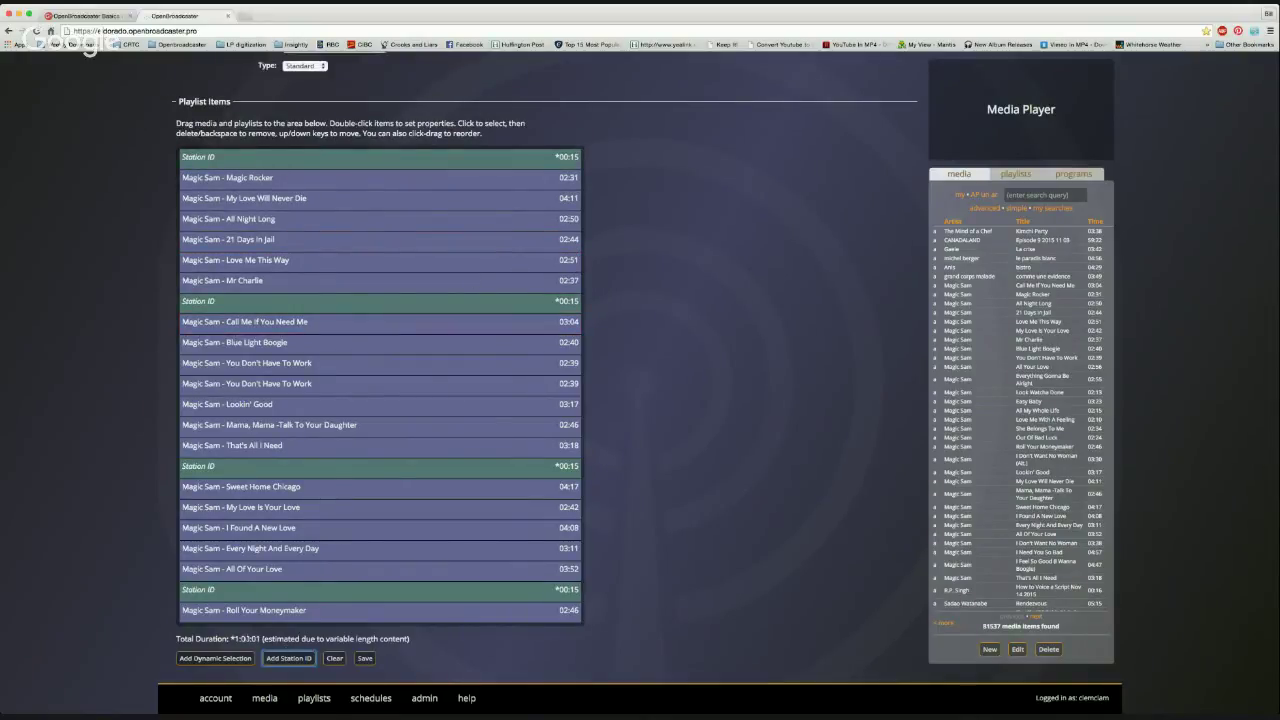
pyautogui.moveTo(260, 590); pyautogui.dragTo(243, 620)
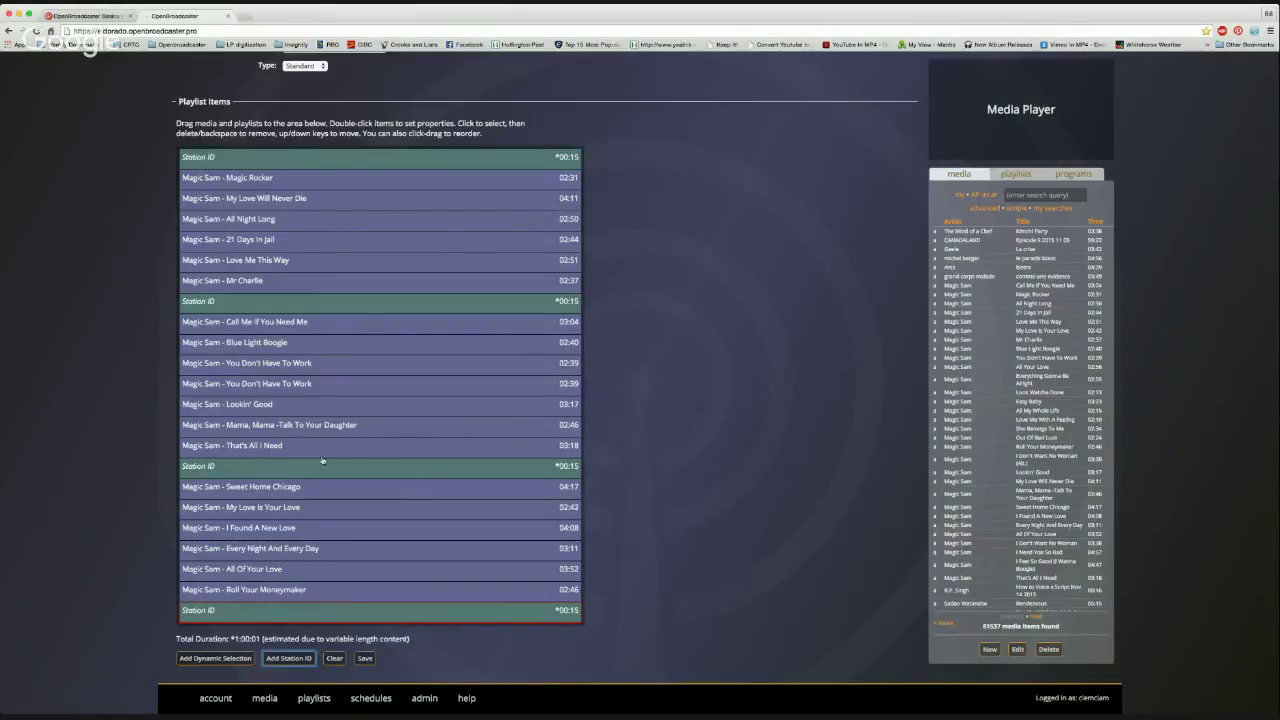
# Review the playlist's details and items, and save the playlist
pyautogui.scroll(1, 323, 437)
pyautogui.scroll(2, 323, 437)
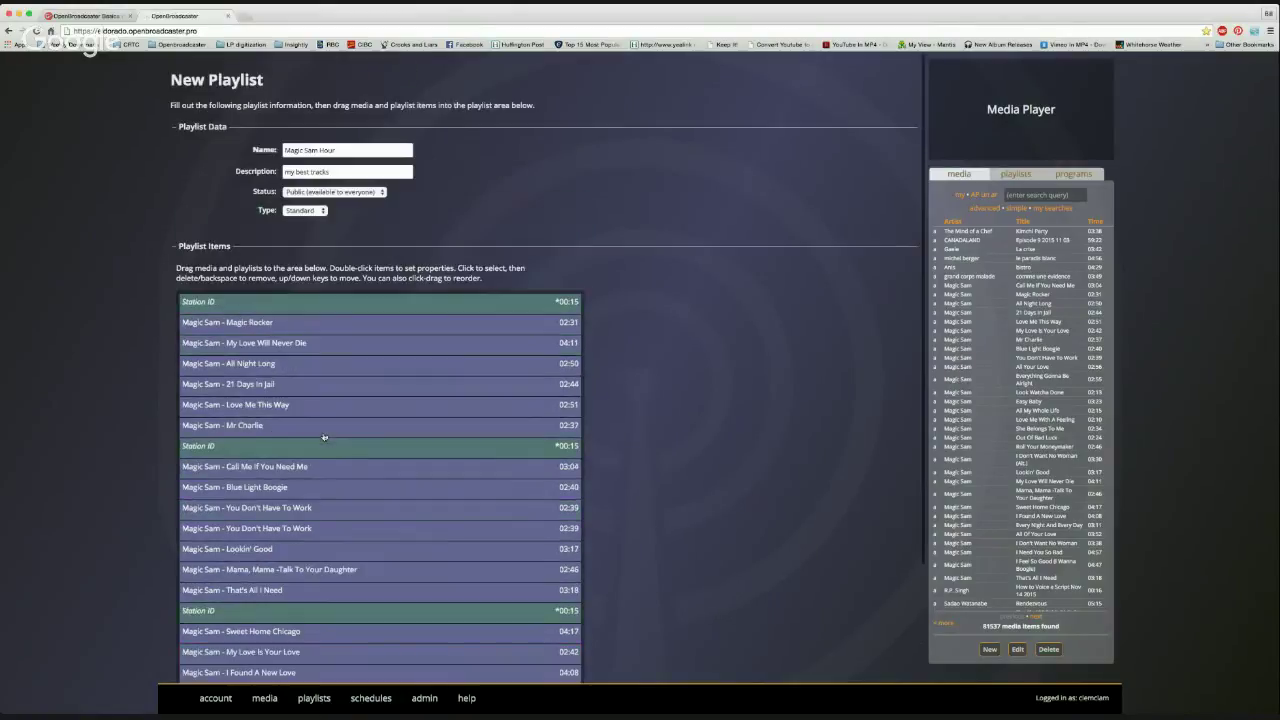
pyautogui.scroll(-3, 323, 437)
pyautogui.click(366, 658)
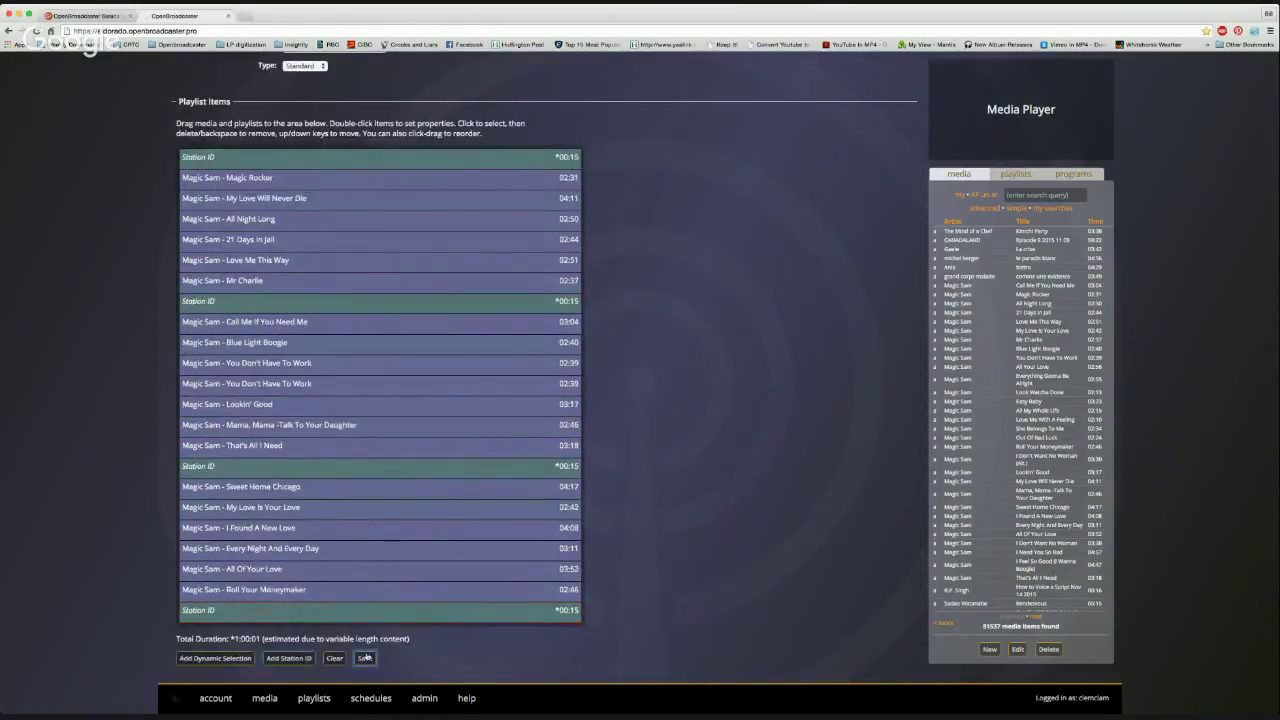
pyautogui.scroll(1, 366, 652)
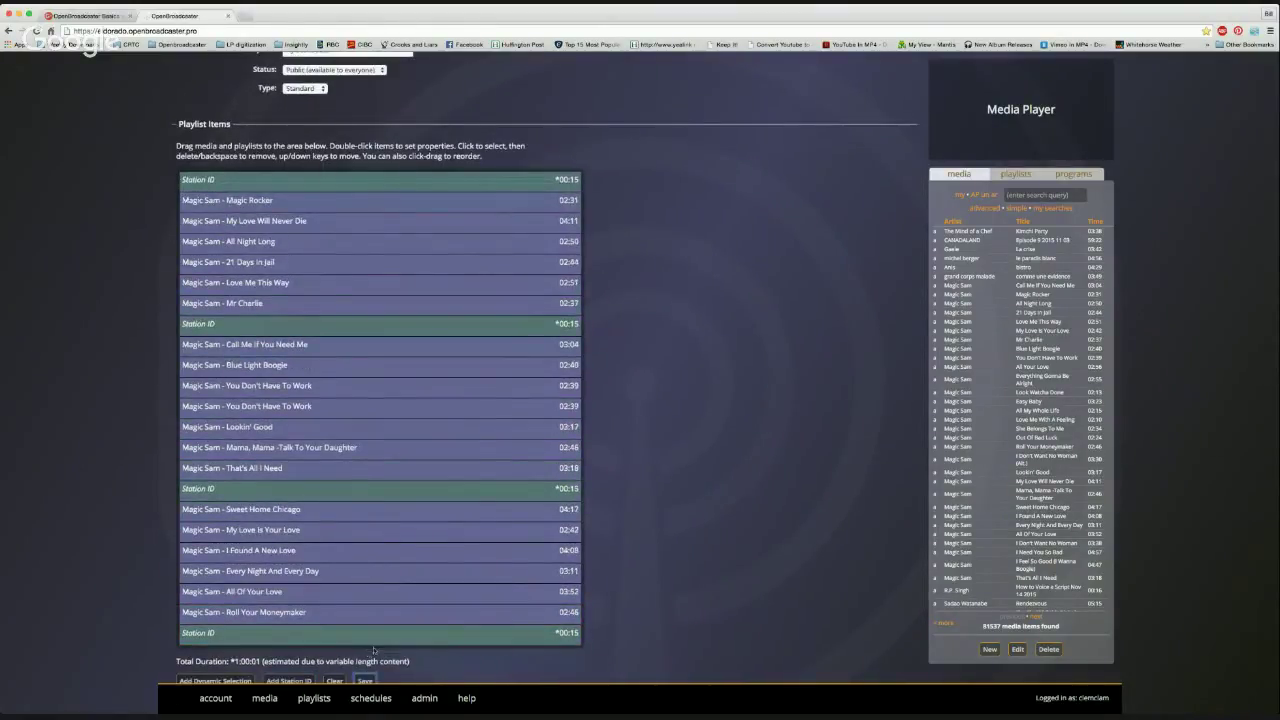
# Clear the playlist search and open the Magic Sam Hour playlist for editing
pyautogui.click(1014, 175)
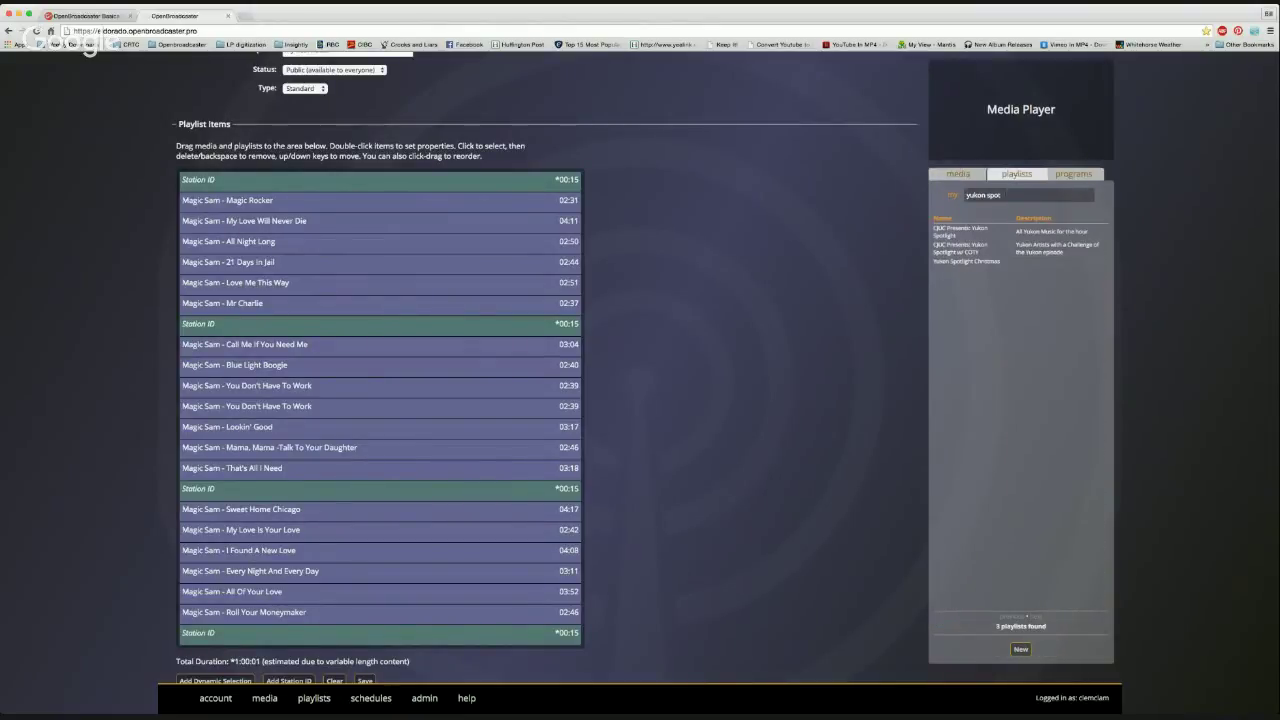
pyautogui.press('BackSpace')
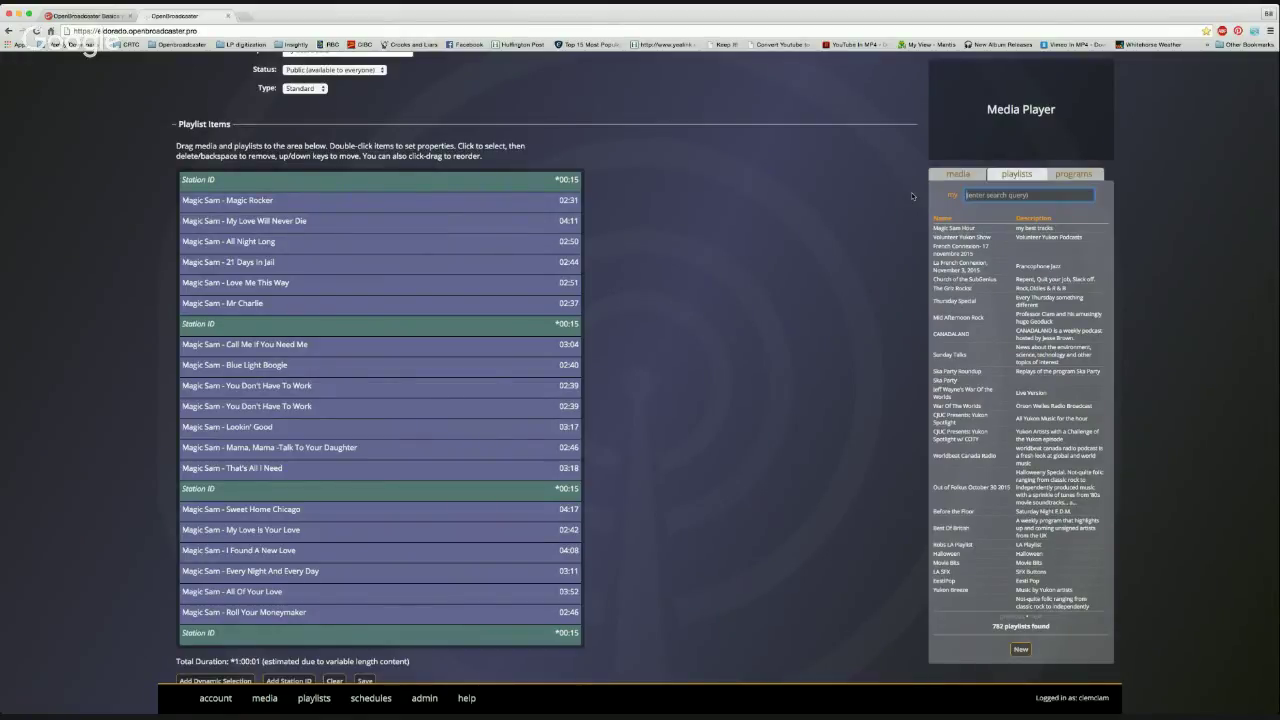
pyautogui.click(965, 228)
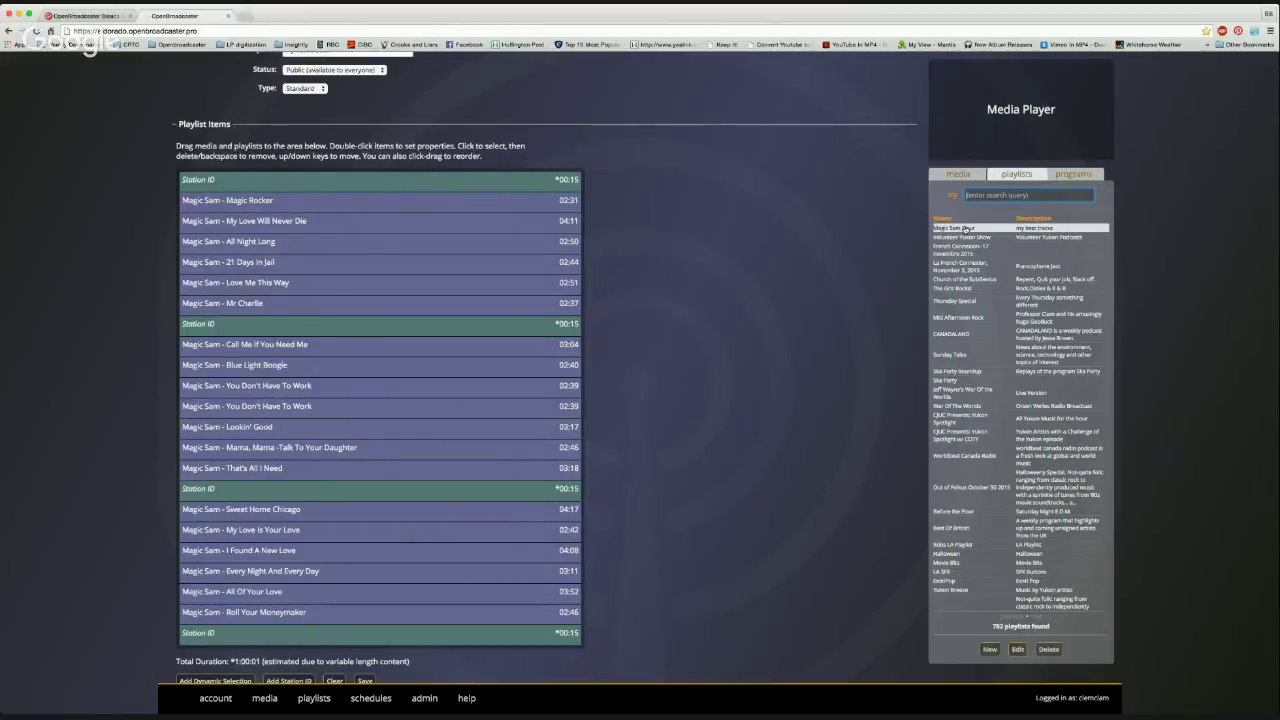
pyautogui.click(1018, 649)
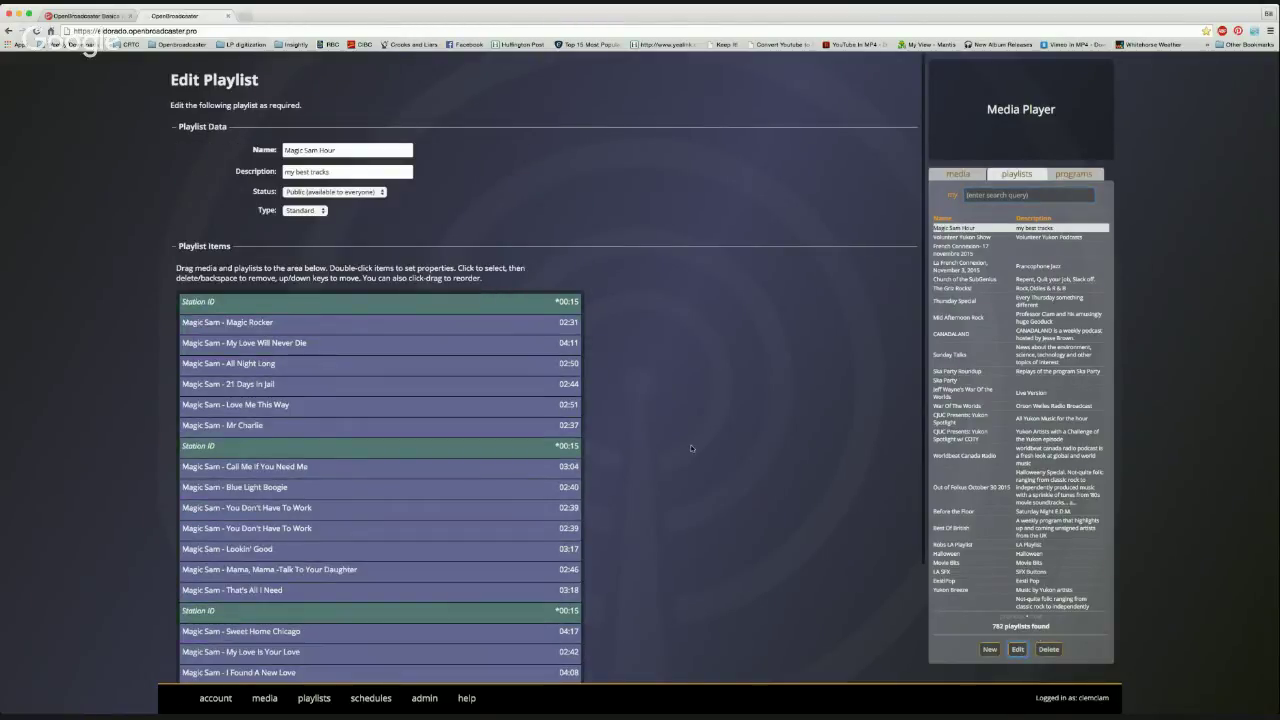
pyautogui.scroll(-3, 691, 447)
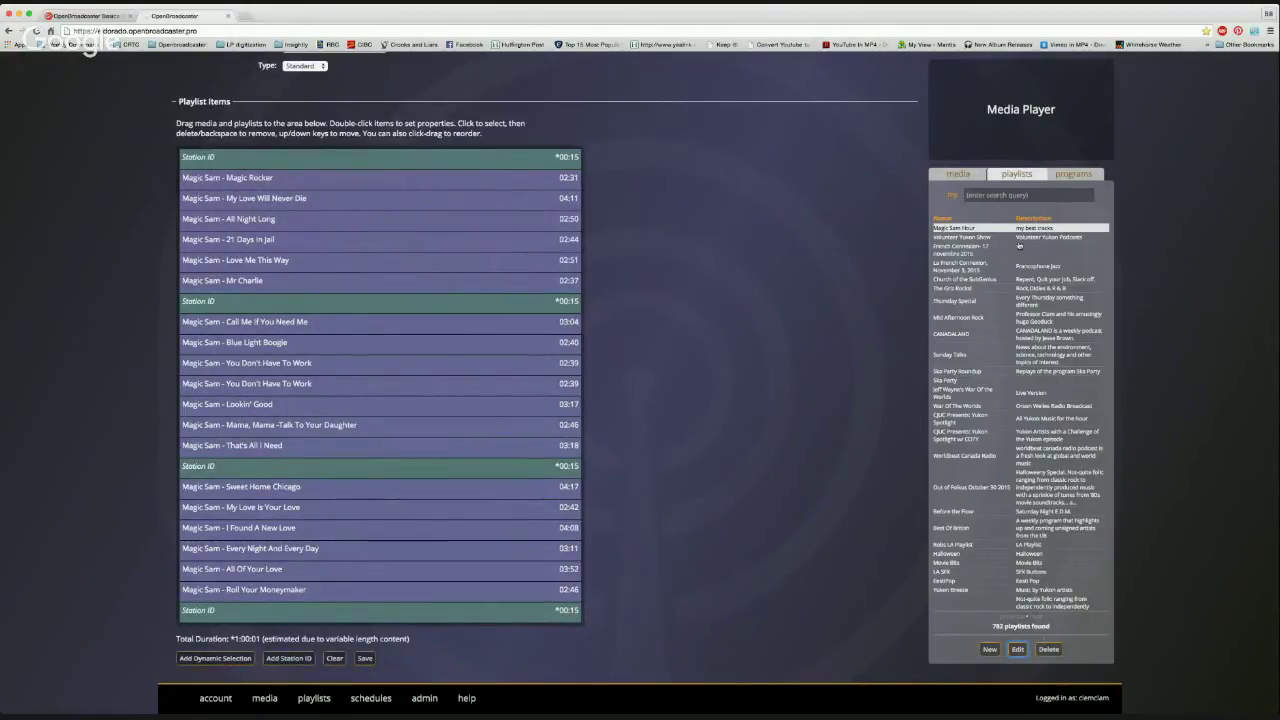
# Review the Magic Sam Hour playlist's details page and reopen the playlist for editing
pyautogui.doubleClick(1019, 245)
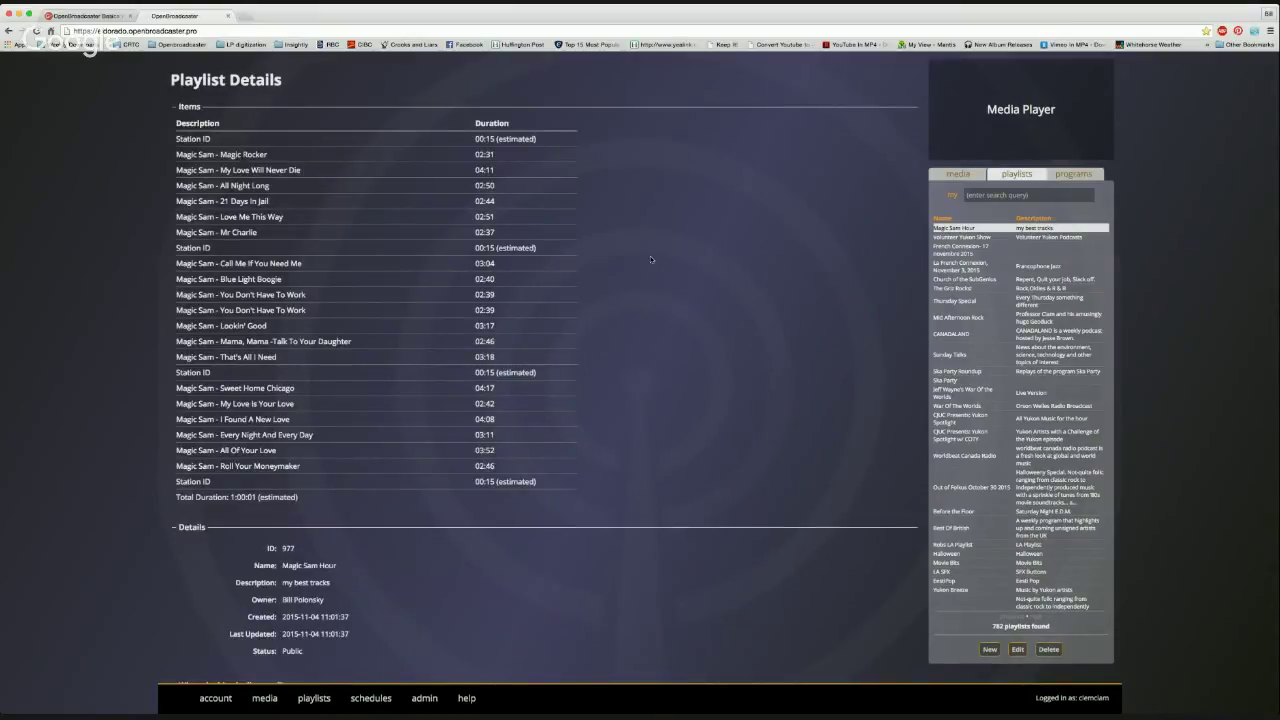
pyautogui.moveTo(460, 247); pyautogui.dragTo(355, 268)
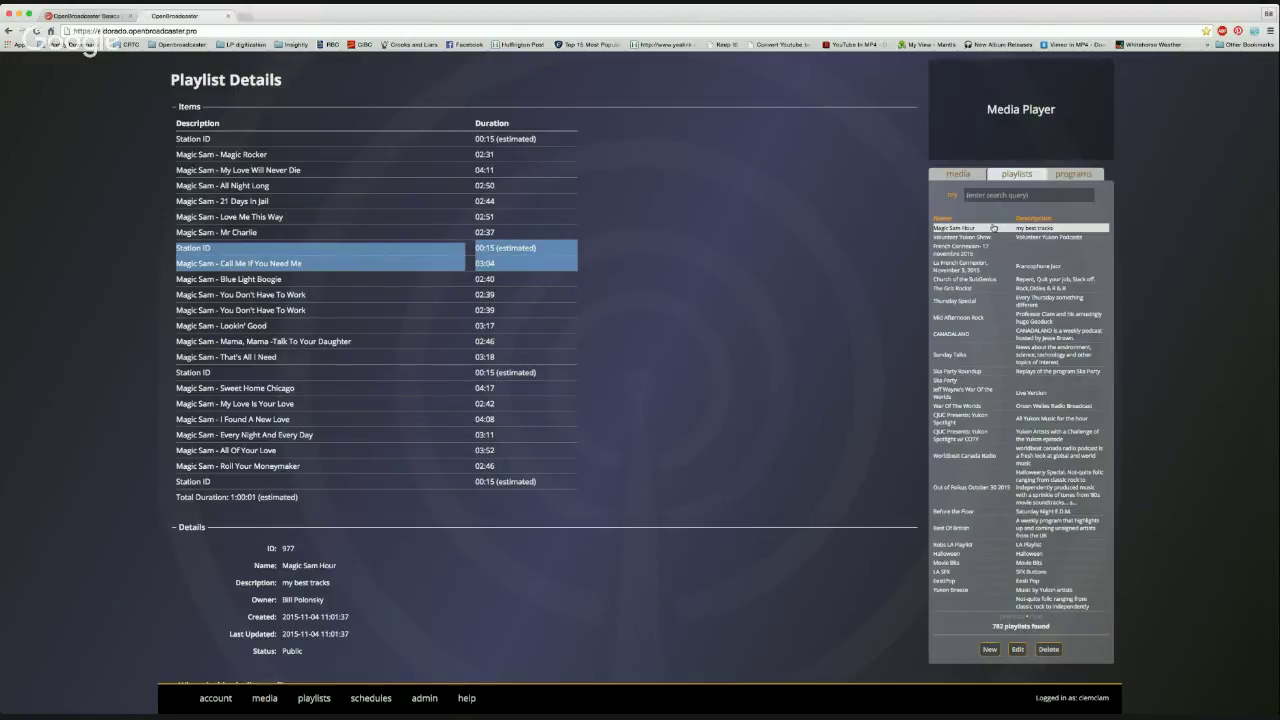
pyautogui.click(1018, 651)
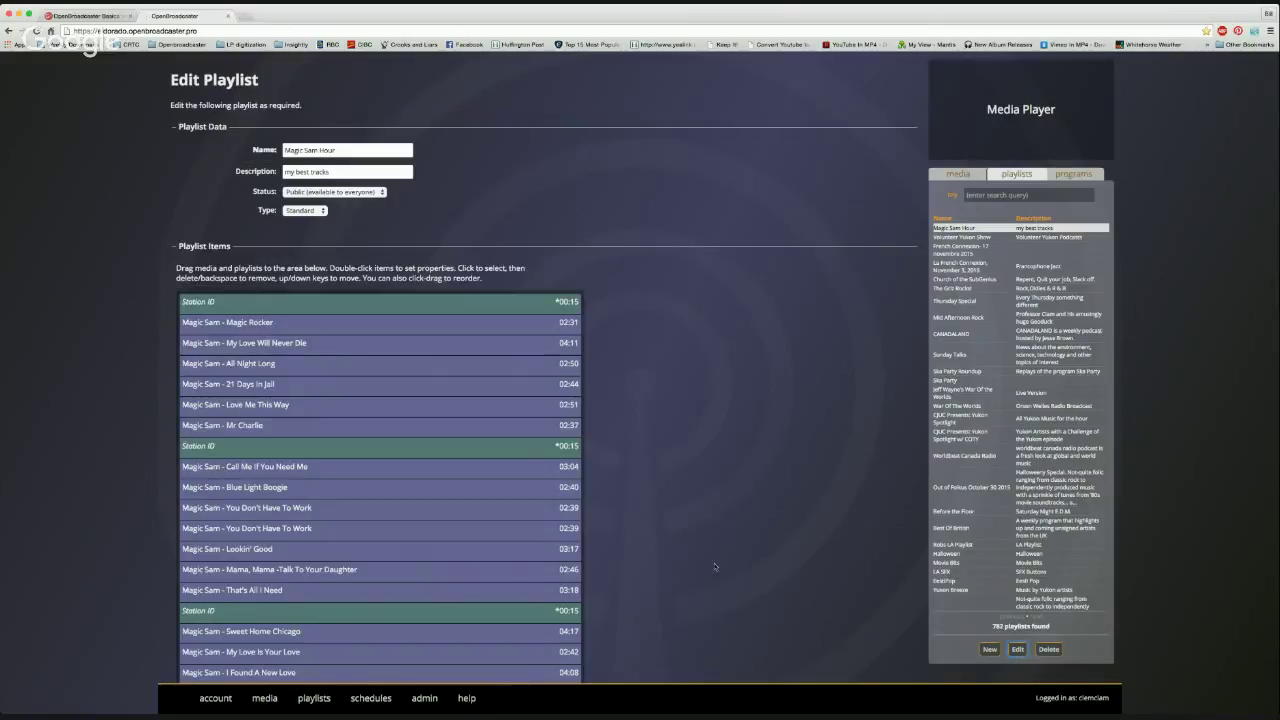
pyautogui.scroll(-3, 723, 539)
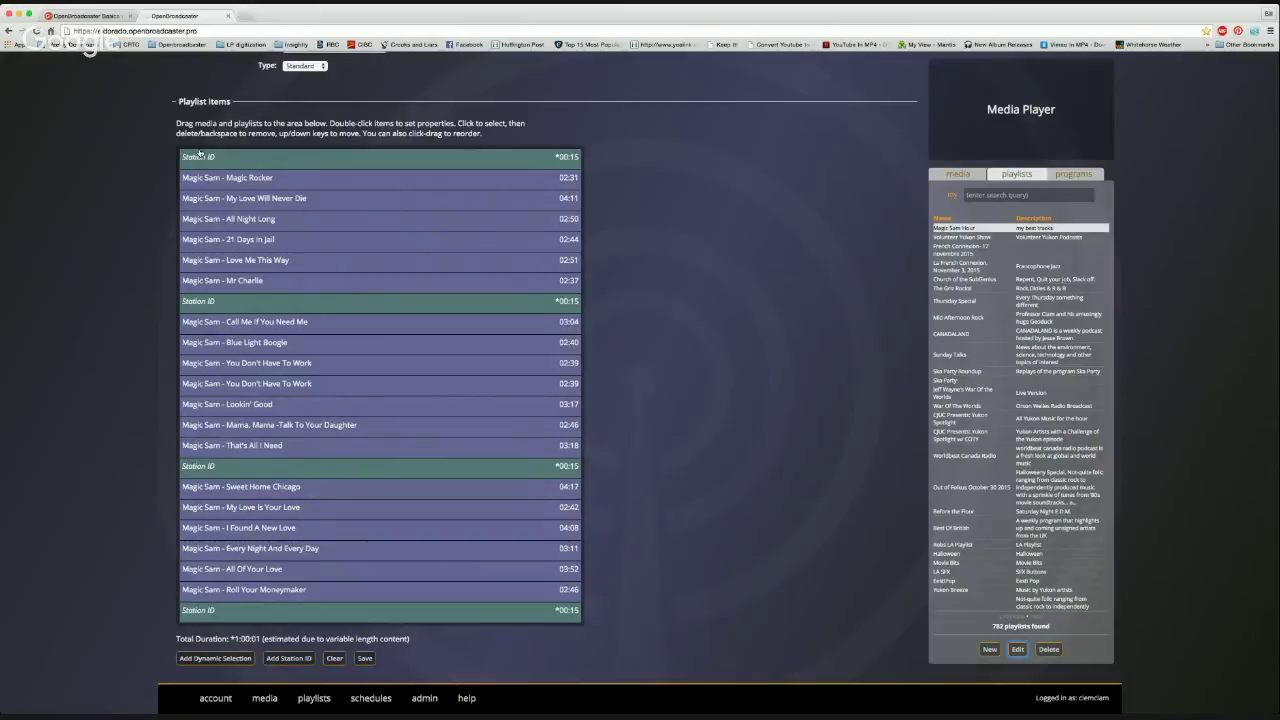
# Search the media library for howlin' wolf and look through the matching tracks
pyautogui.click(962, 173)
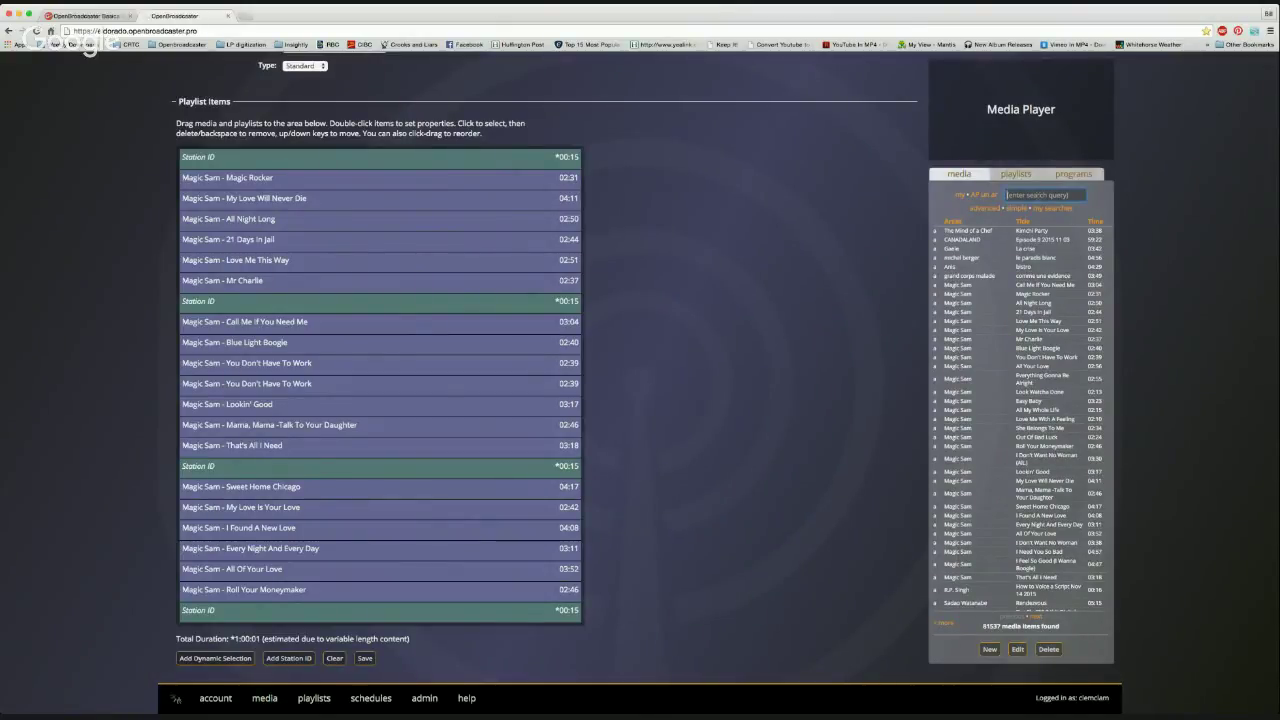
pyautogui.write('howlin')
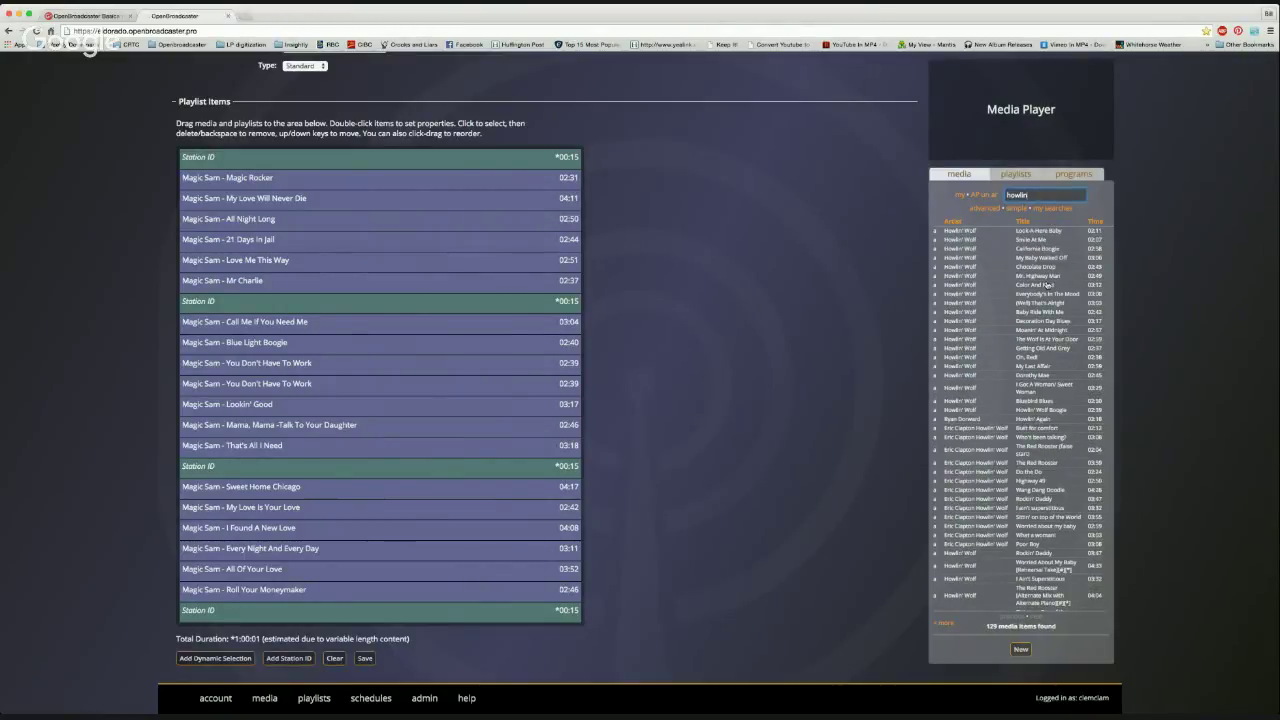
pyautogui.scroll(-2, 962, 515)
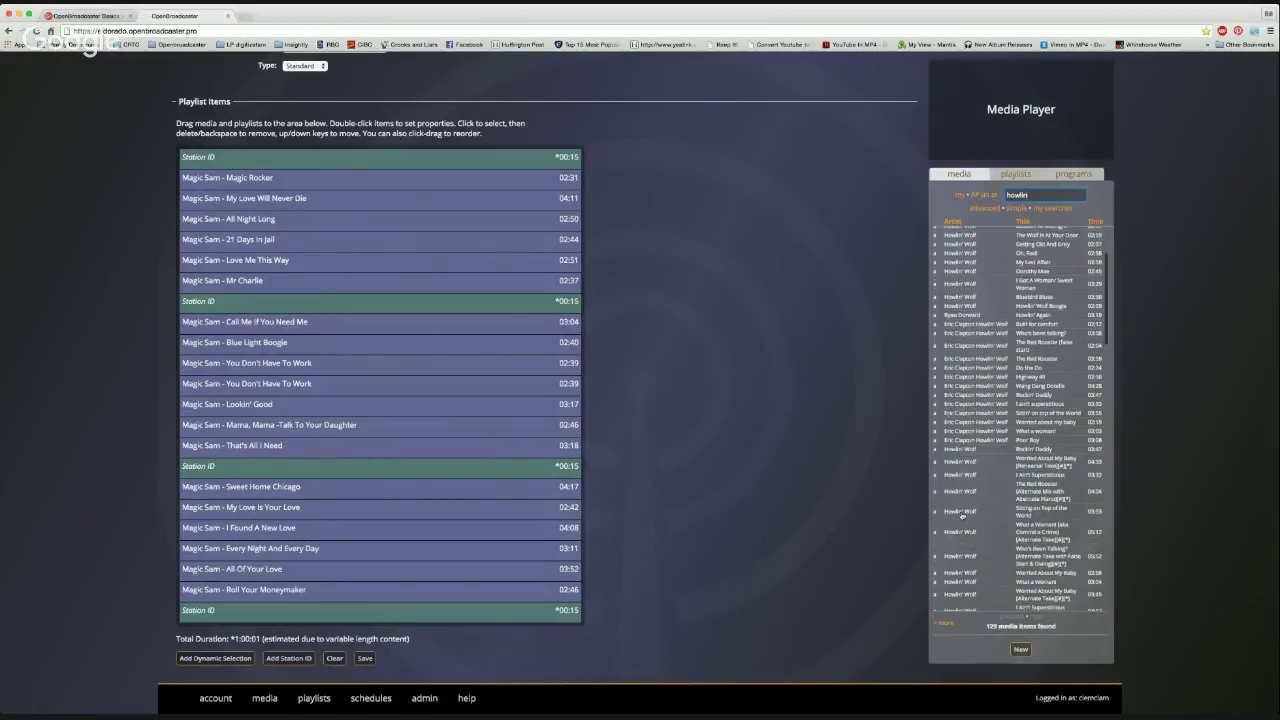
pyautogui.scroll(-3, 962, 515)
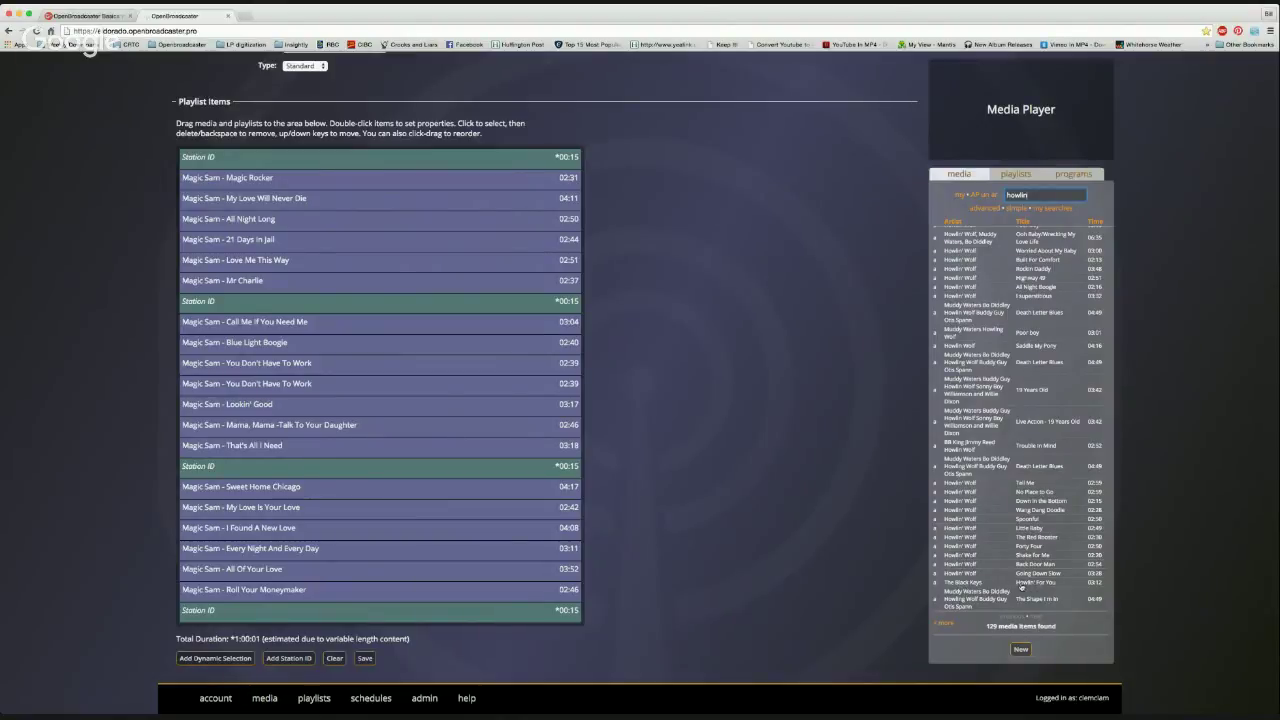
pyautogui.scroll(-5, 1010, 570)
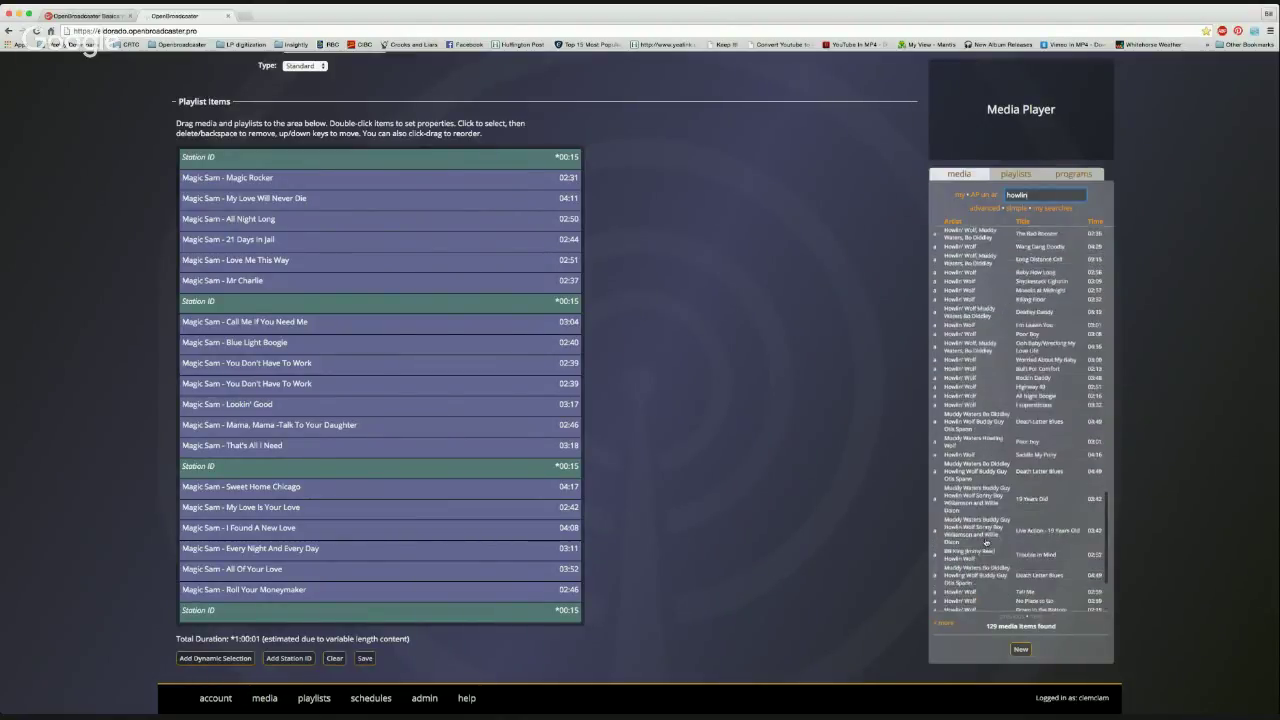
pyautogui.scroll(2, 988, 543)
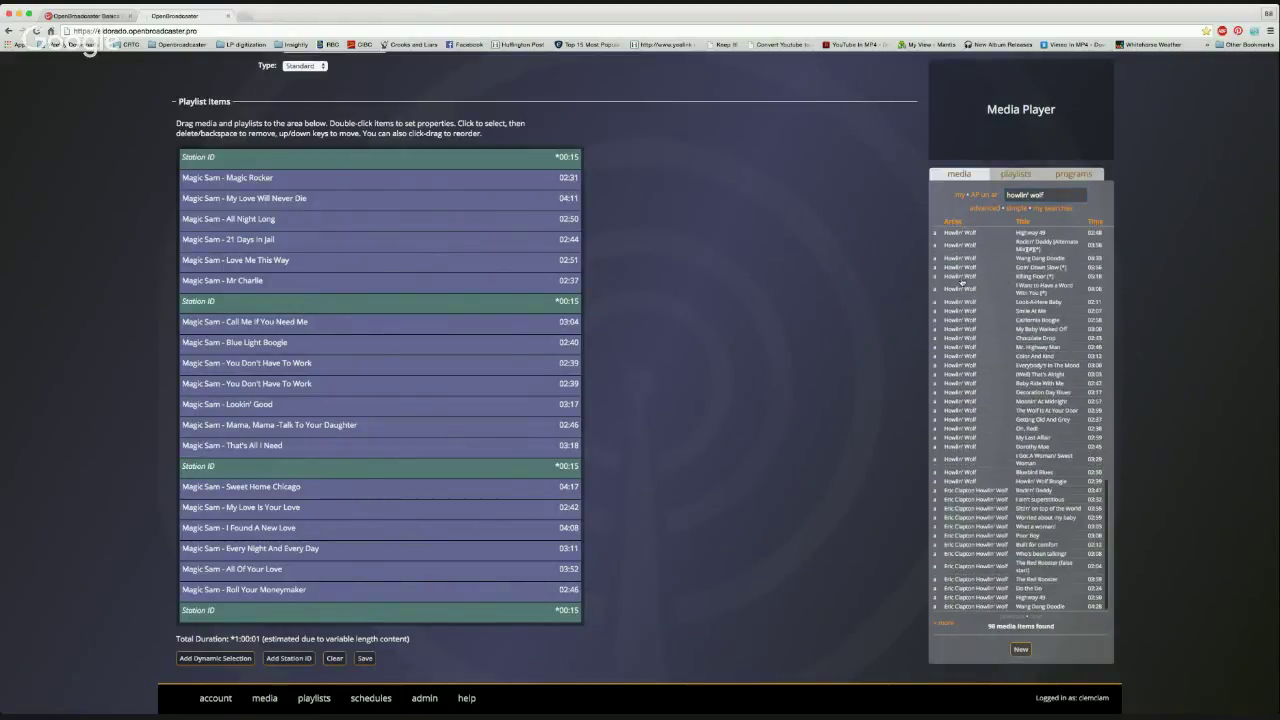
pyautogui.scroll(10, 962, 283)
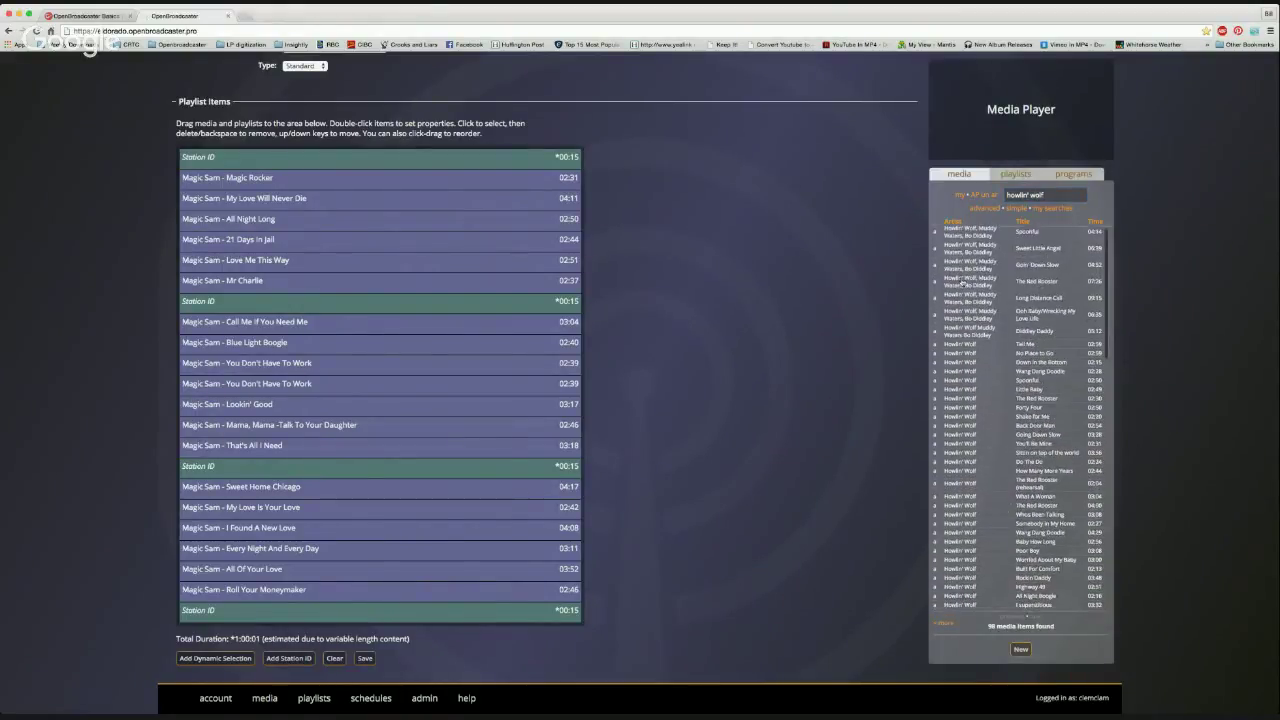
pyautogui.scroll(-10, 962, 283)
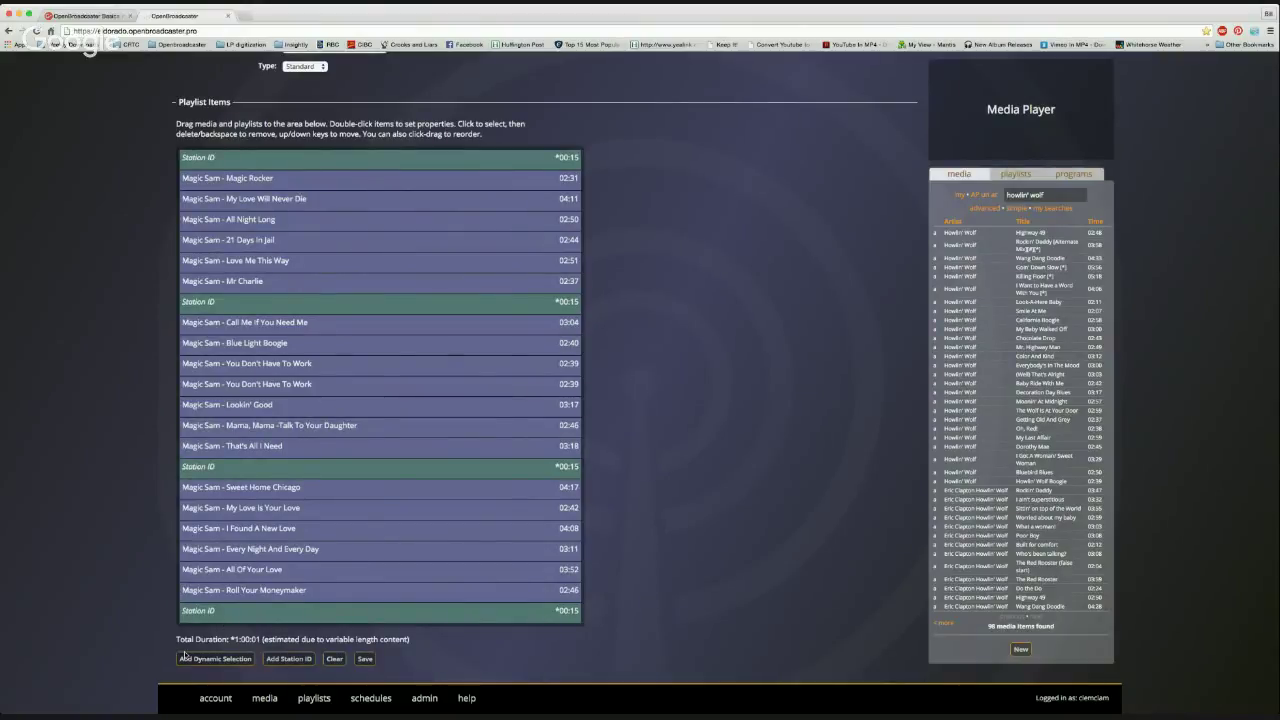
# Add a 2-item dynamic selection named howli' wolf from the media search, placed between the two You Don't Have To Work tracks
pyautogui.click(224, 662)
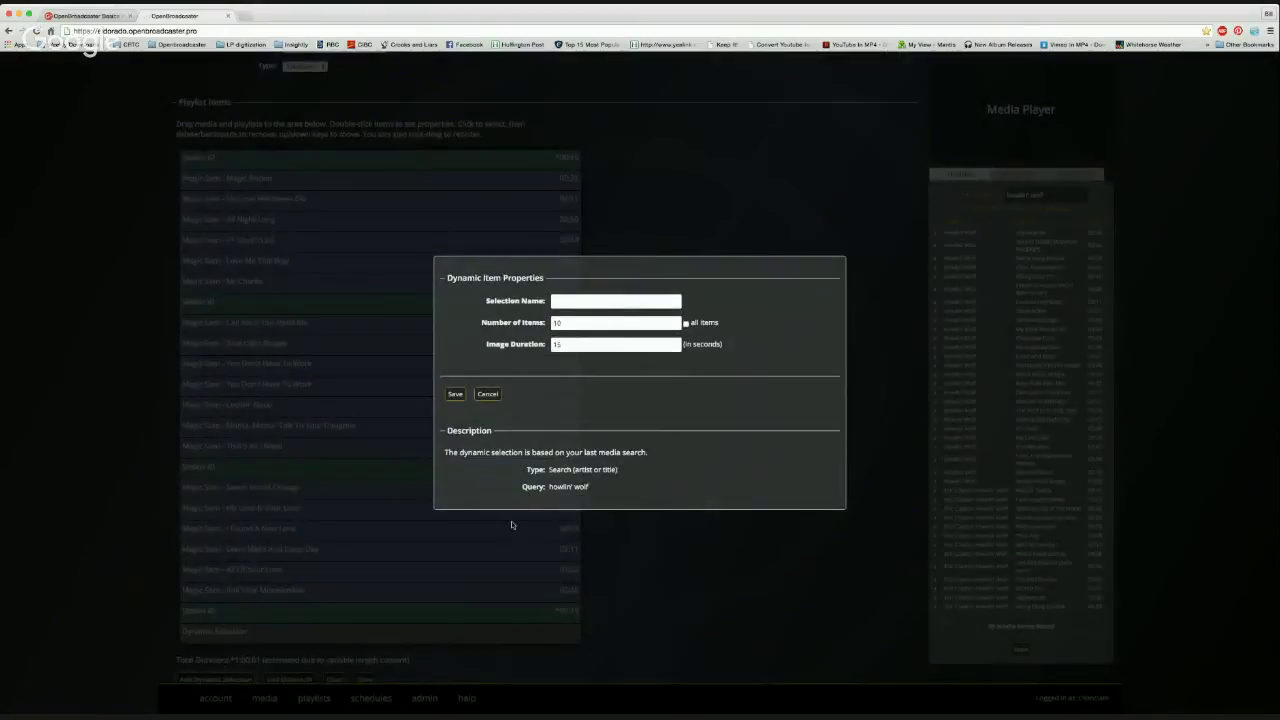
pyautogui.click(564, 300)
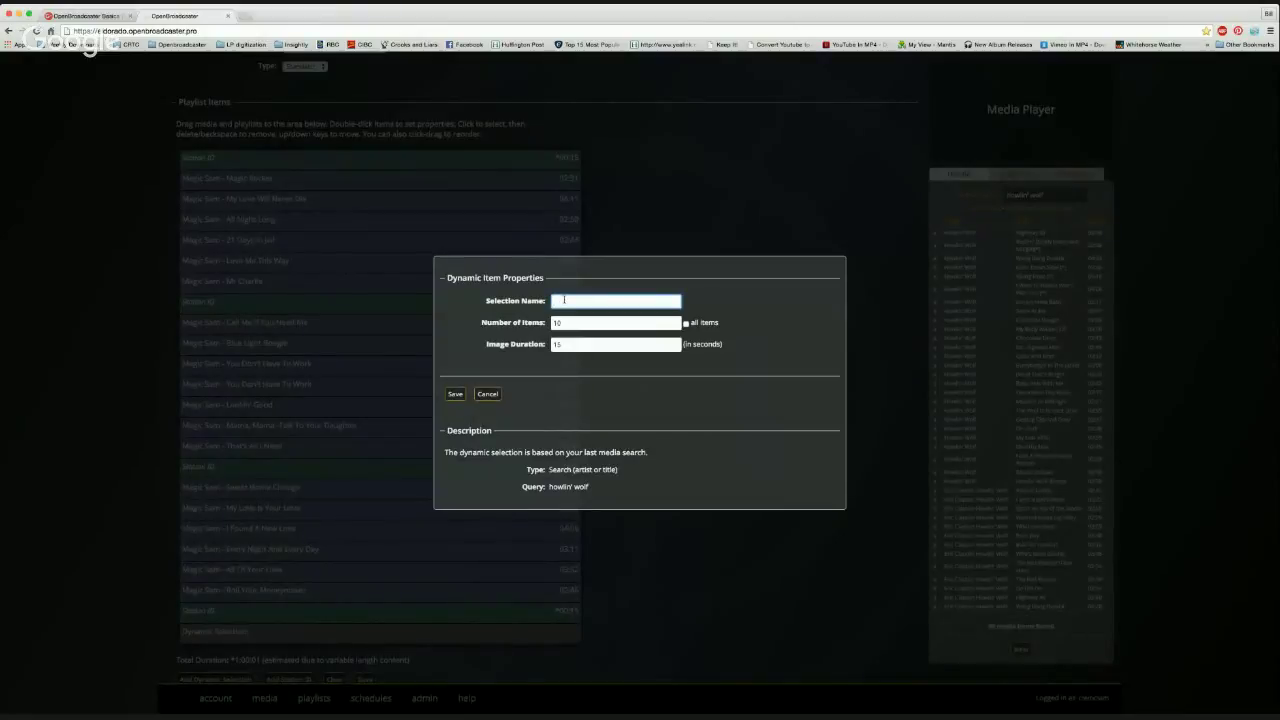
pyautogui.write("howlin' wolf")
pyautogui.press('Tab')
pyautogui.write('2')
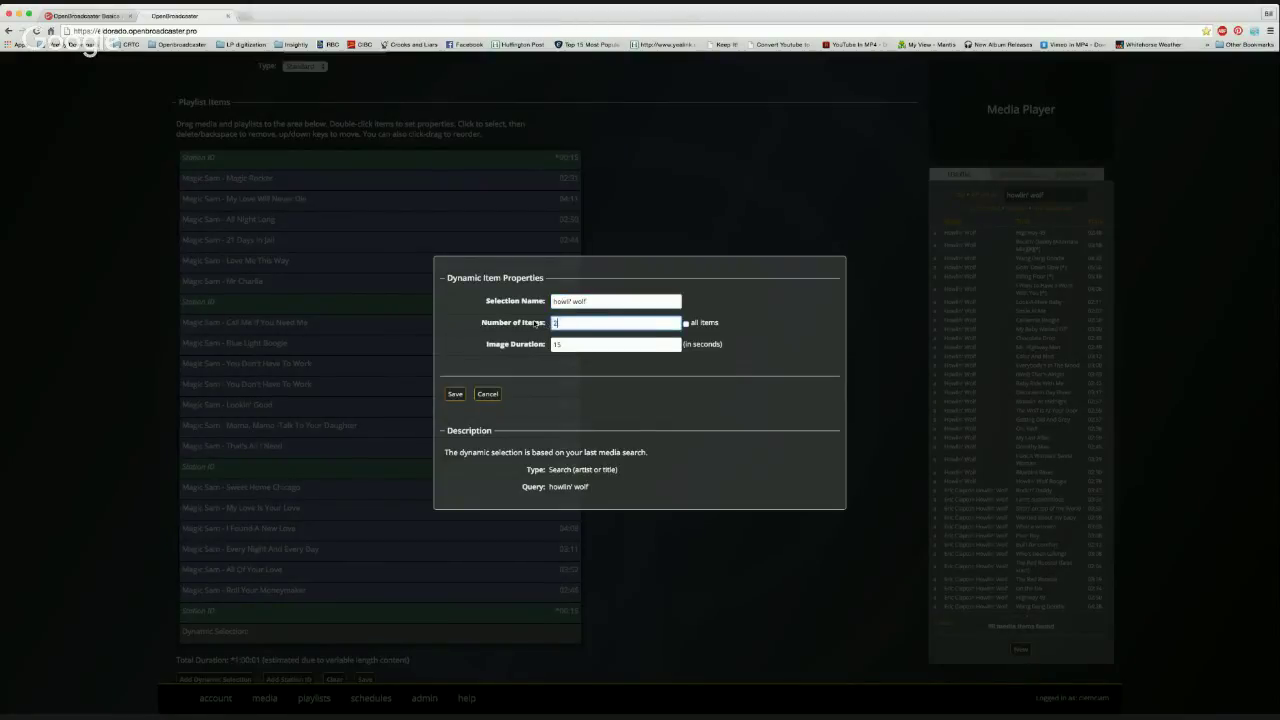
pyautogui.click(454, 395)
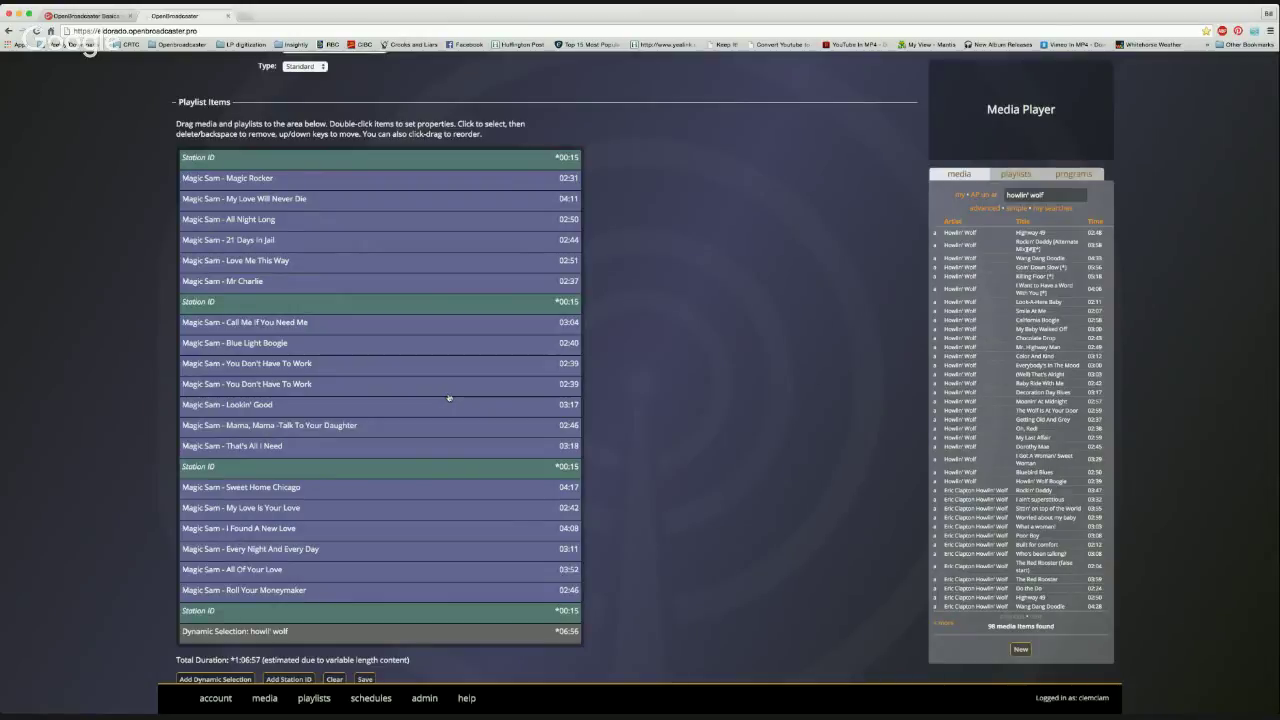
pyautogui.moveTo(304, 634); pyautogui.dragTo(267, 389)
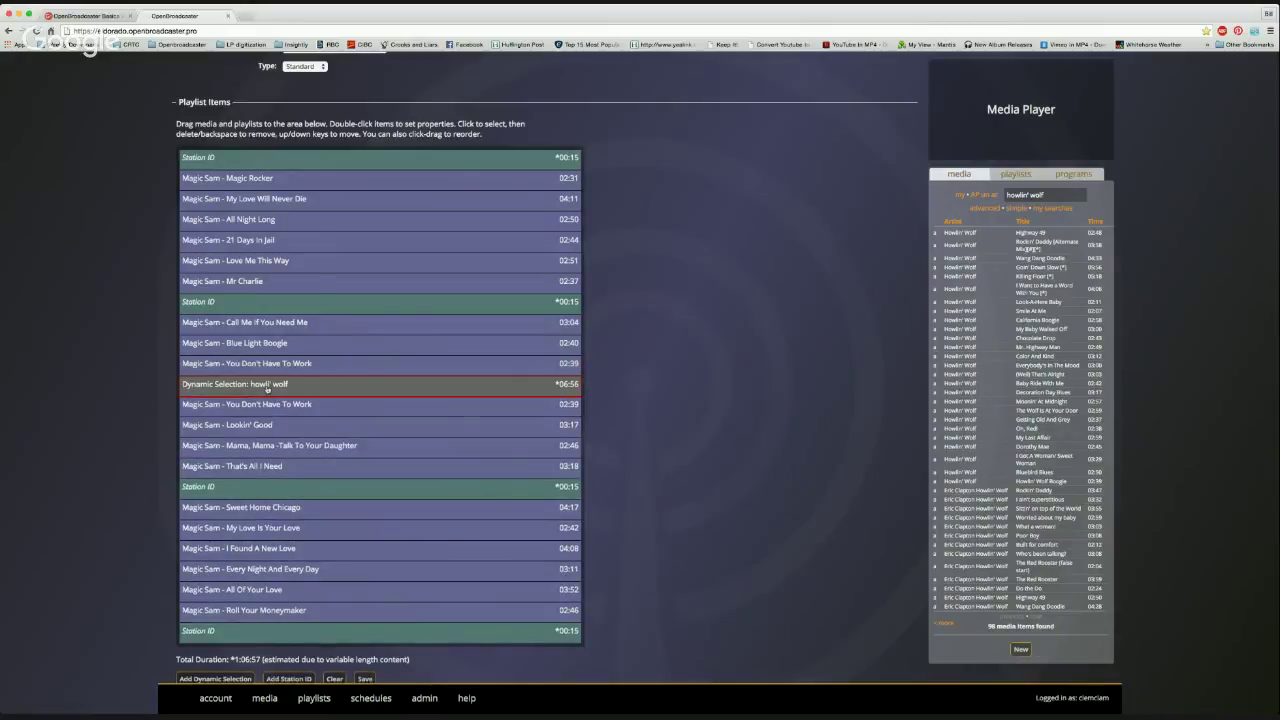
# Rename the dynamic selection as howlin' wolf and move it directly below All Night Long
pyautogui.doubleClick(267, 389)
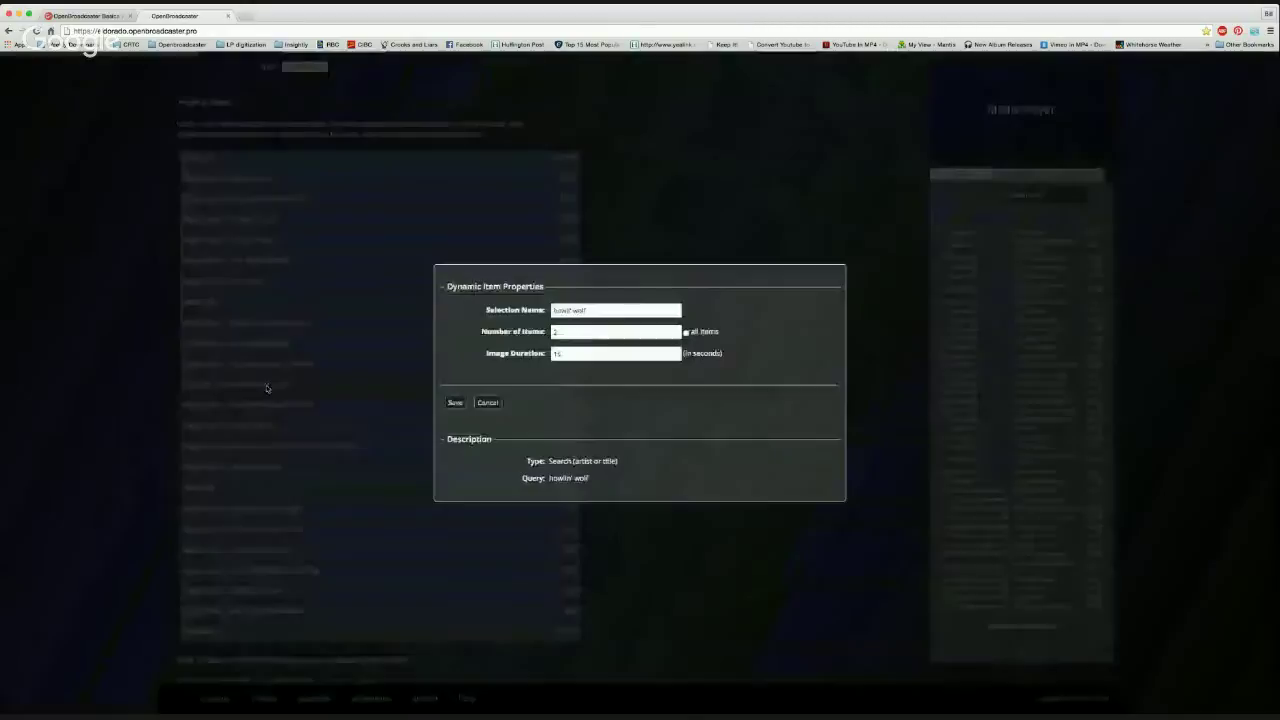
pyautogui.click(571, 310)
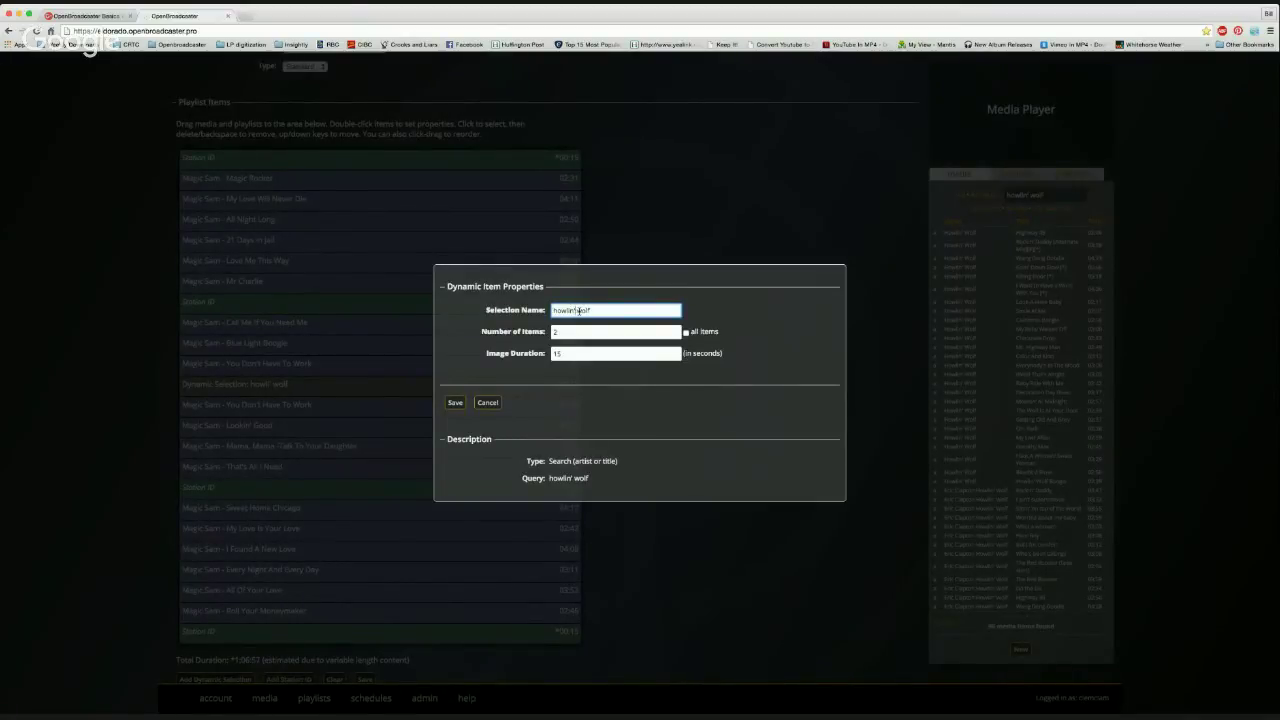
pyautogui.click(454, 403)
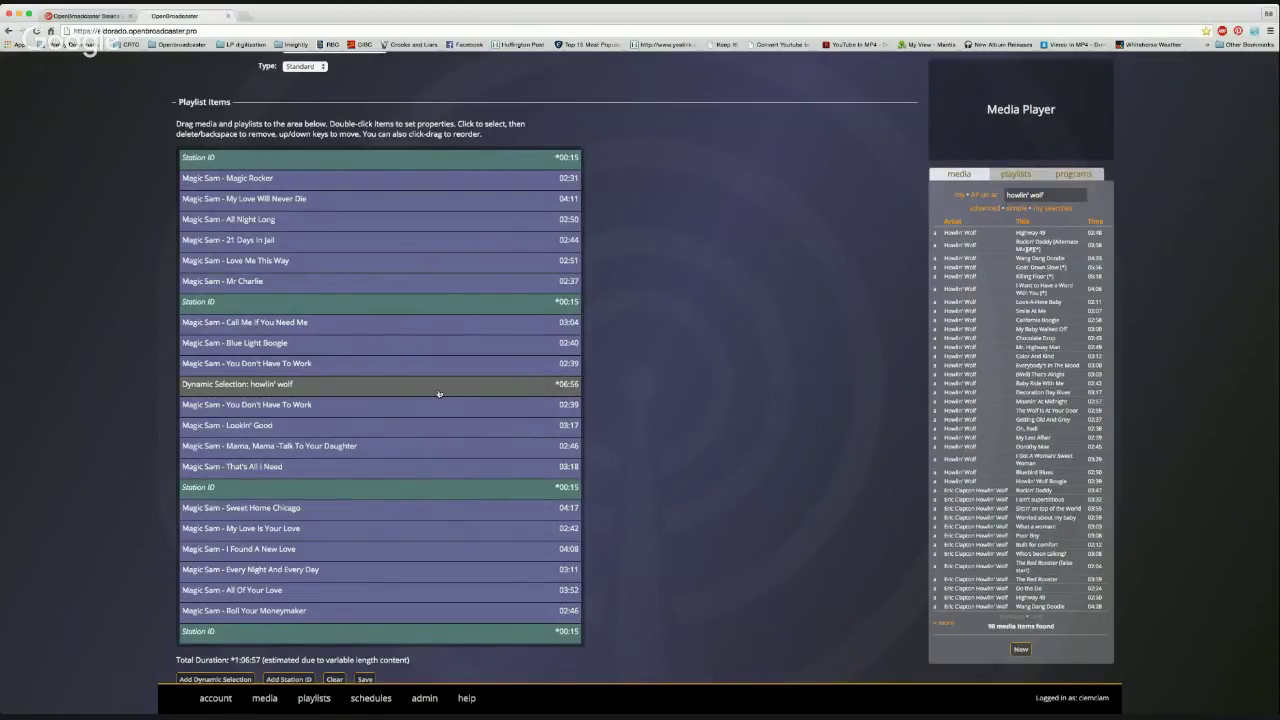
pyautogui.moveTo(438, 394); pyautogui.dragTo(437, 242)
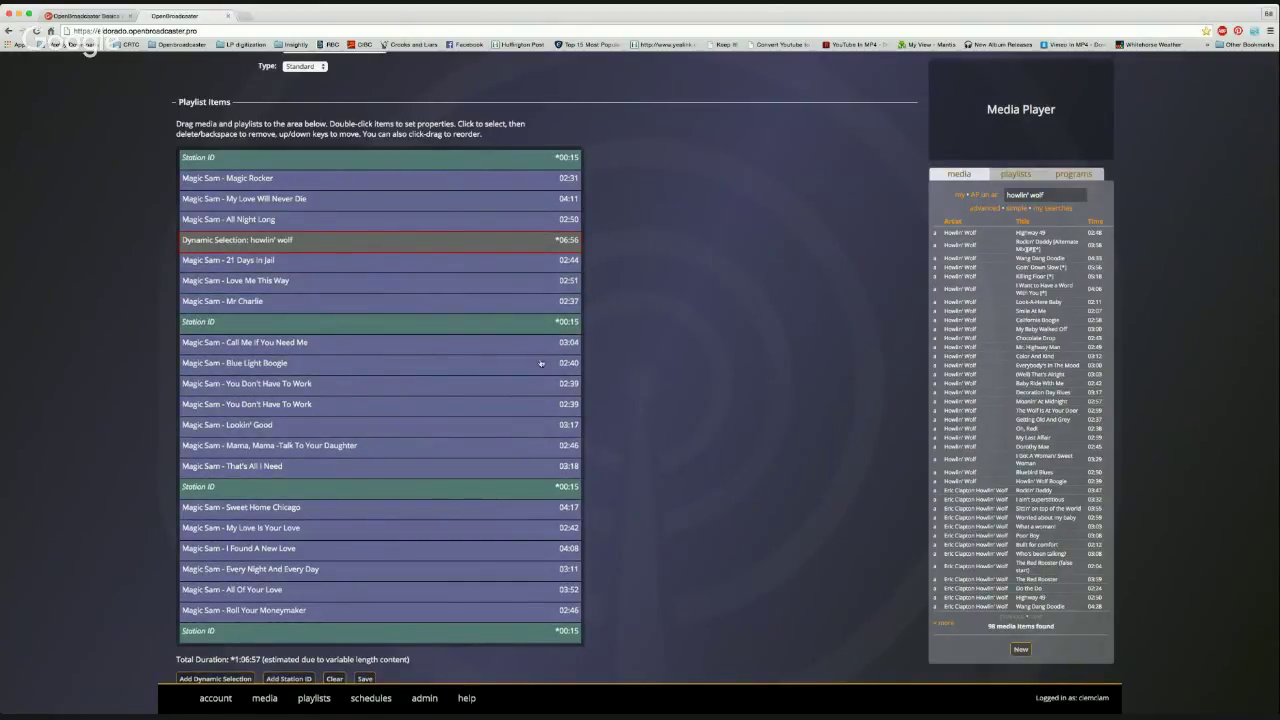
# Add a second dynamic selection named howlin' wolf with 3 items, placed between the two You Don't Have To Work tracks
pyautogui.click(212, 679)
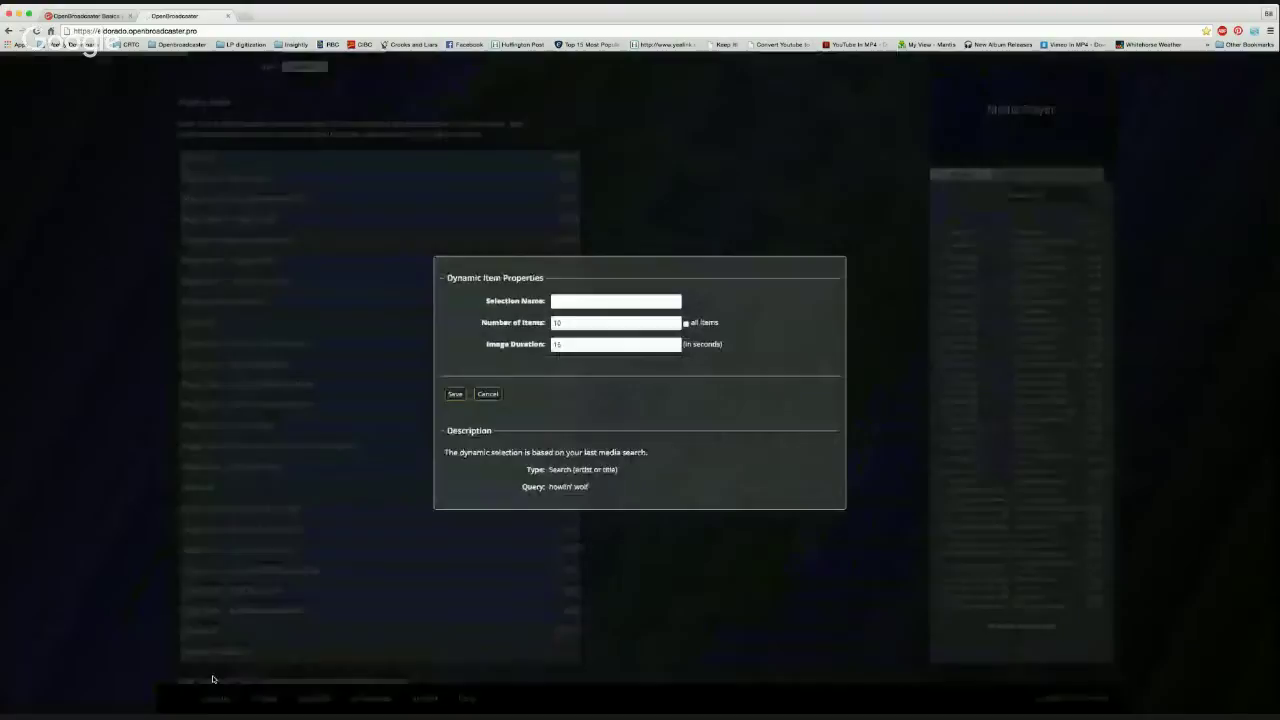
pyautogui.click(558, 300)
pyautogui.write('h')
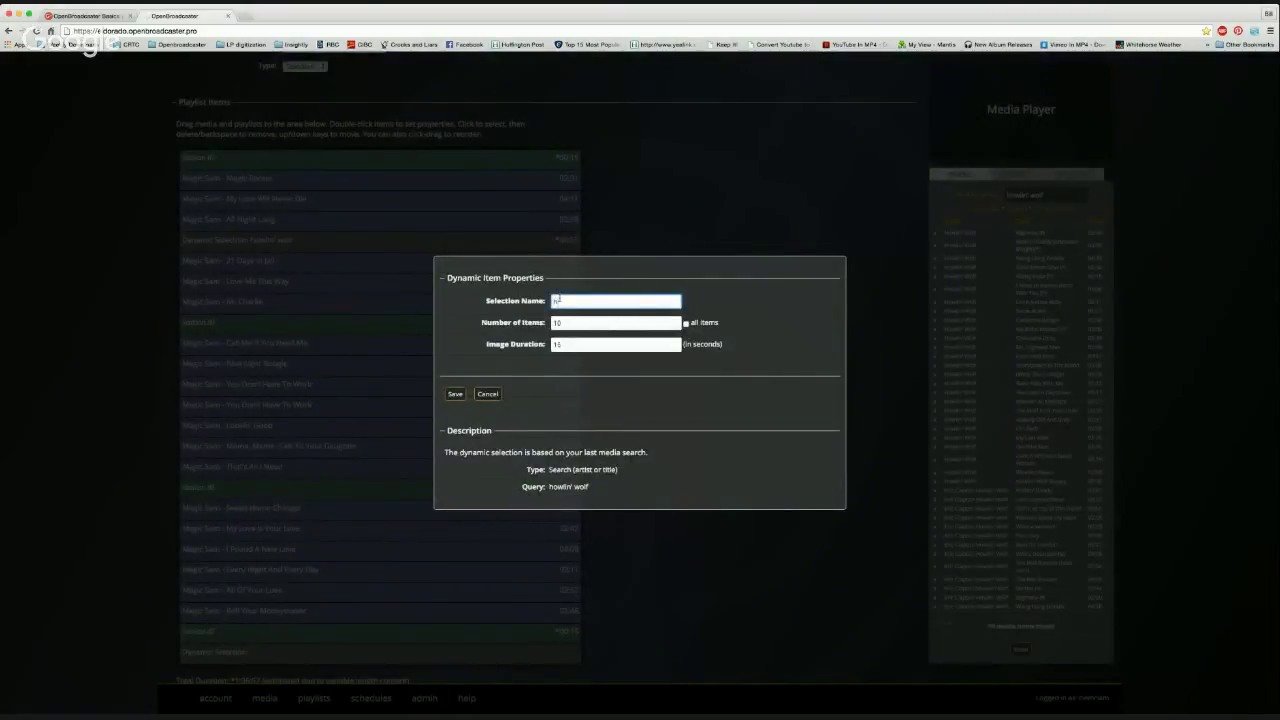
pyautogui.write("owlin' wolf")
pyautogui.press('Tab')
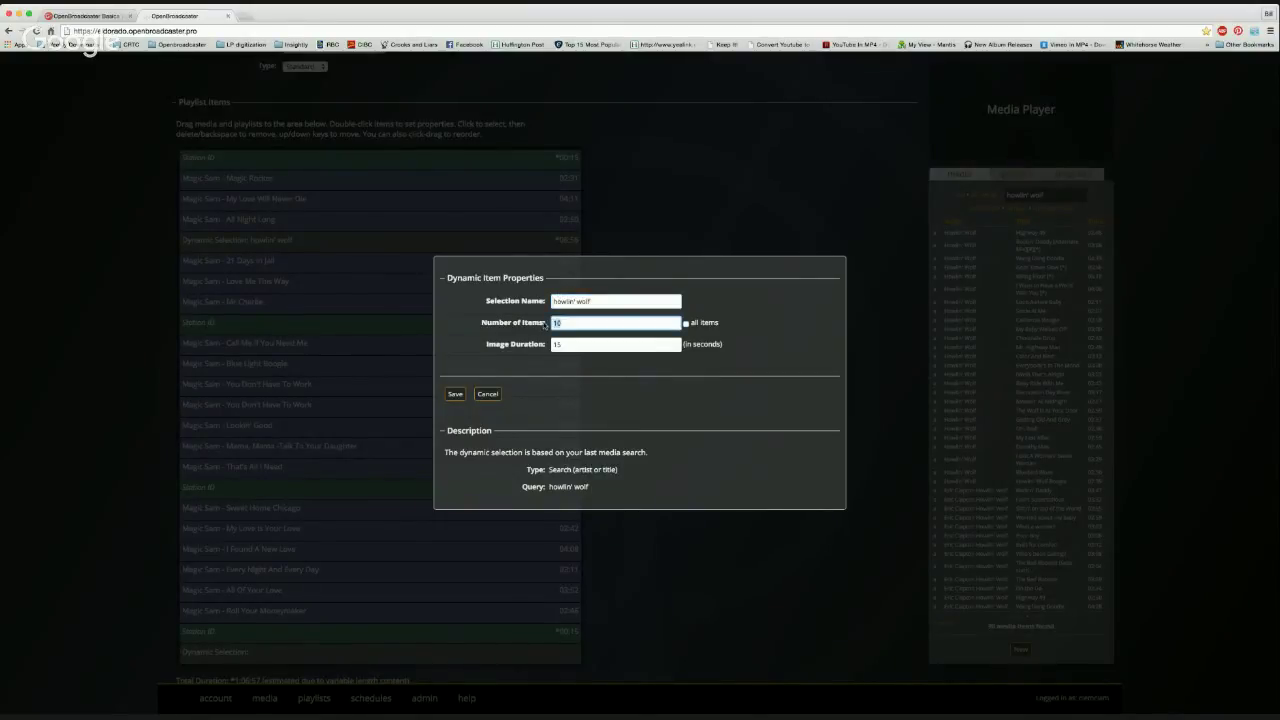
pyautogui.write('3')
pyautogui.click(455, 394)
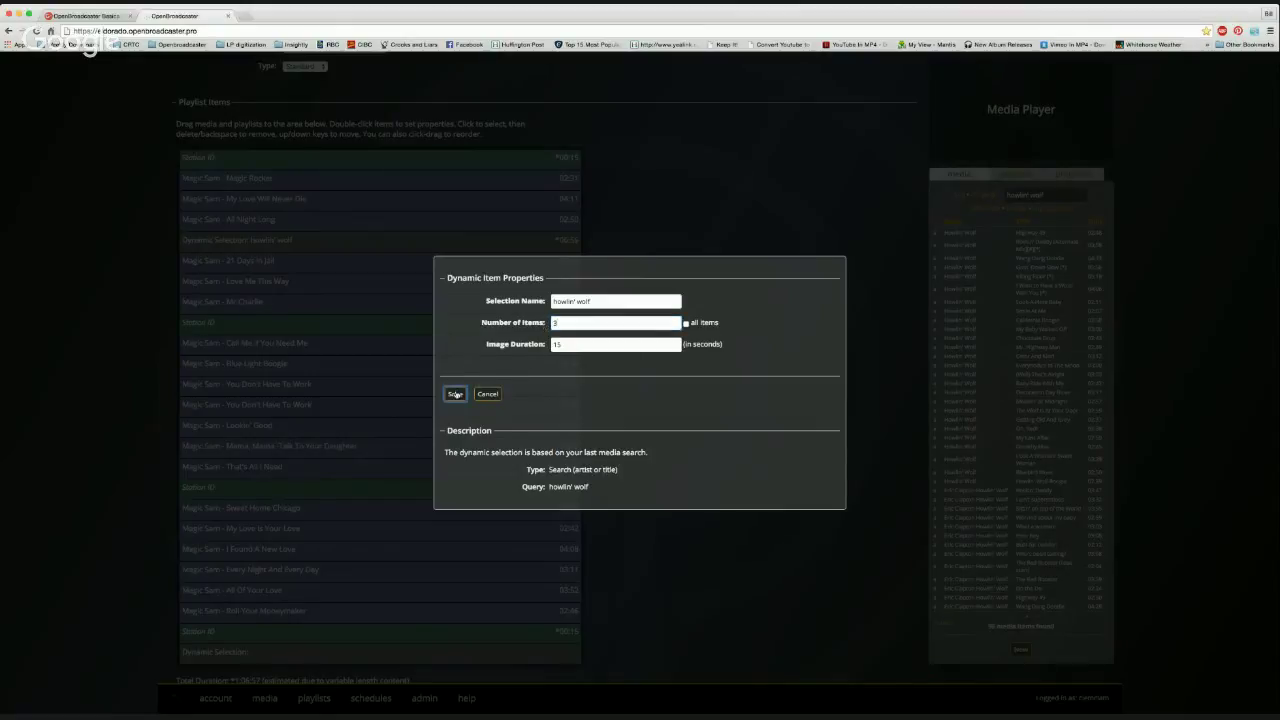
pyautogui.moveTo(312, 652); pyautogui.dragTo(312, 404)
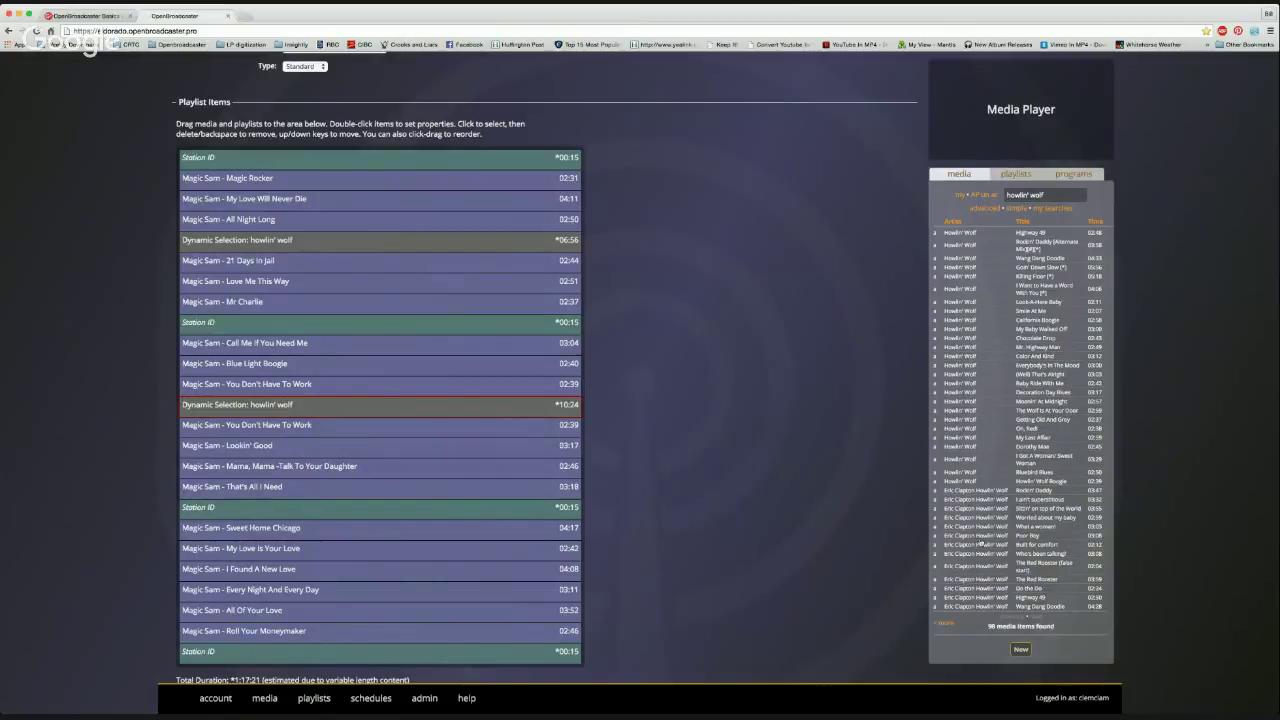
# Remove I Found A New Love, Mama, Mama -Talk To Your Daughter and My Love Is Your Love from the playlist
pyautogui.scroll(-1, 294, 572)
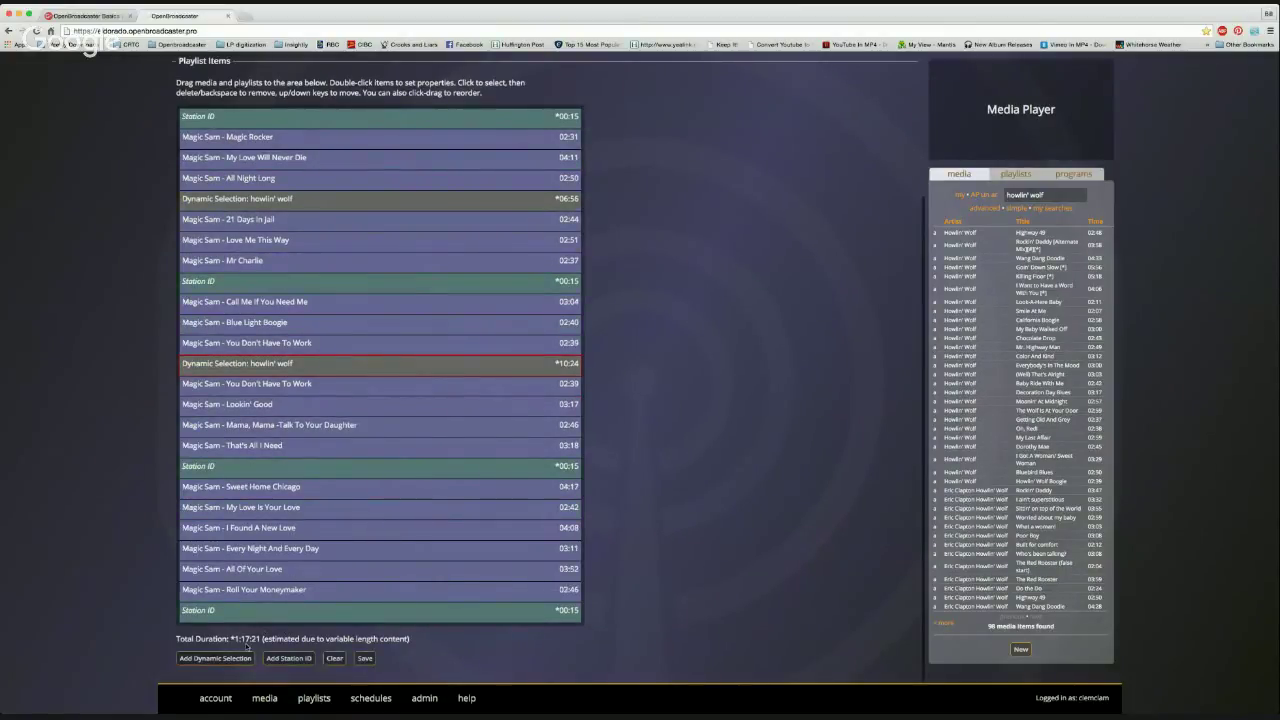
pyautogui.click(352, 531)
pyautogui.press('Delete')
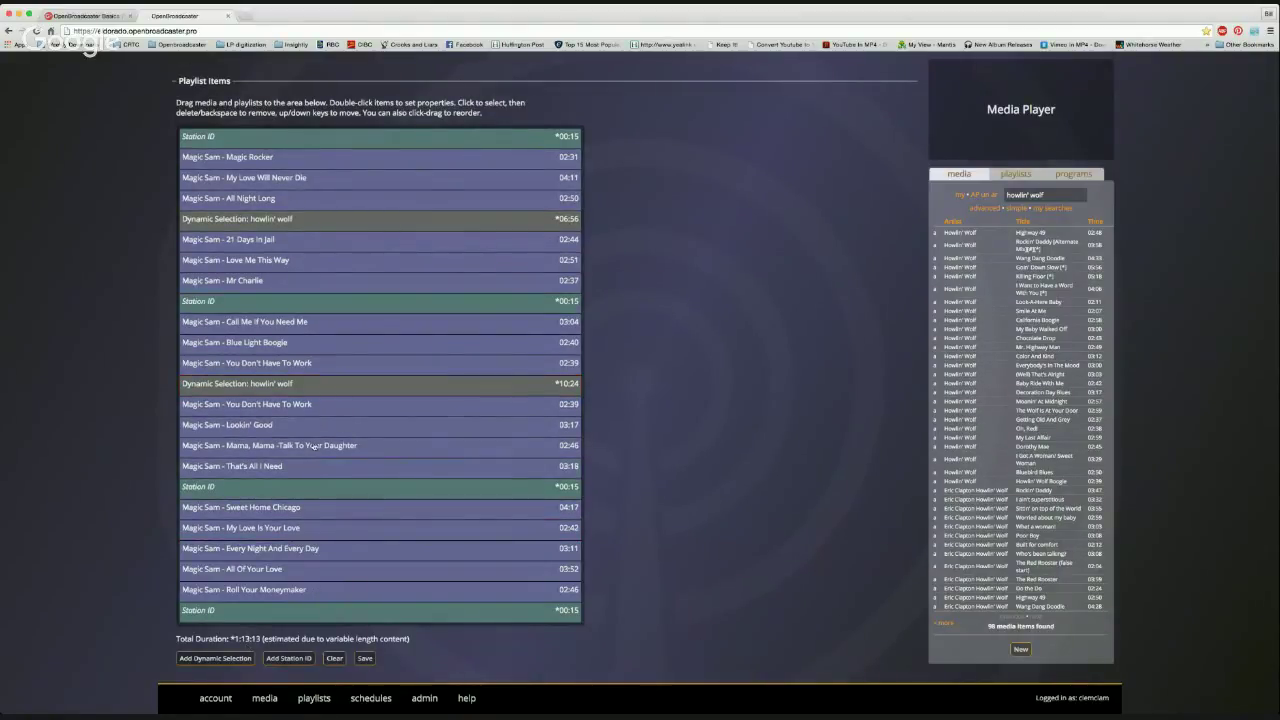
pyautogui.click(314, 447)
pyautogui.press('Delete')
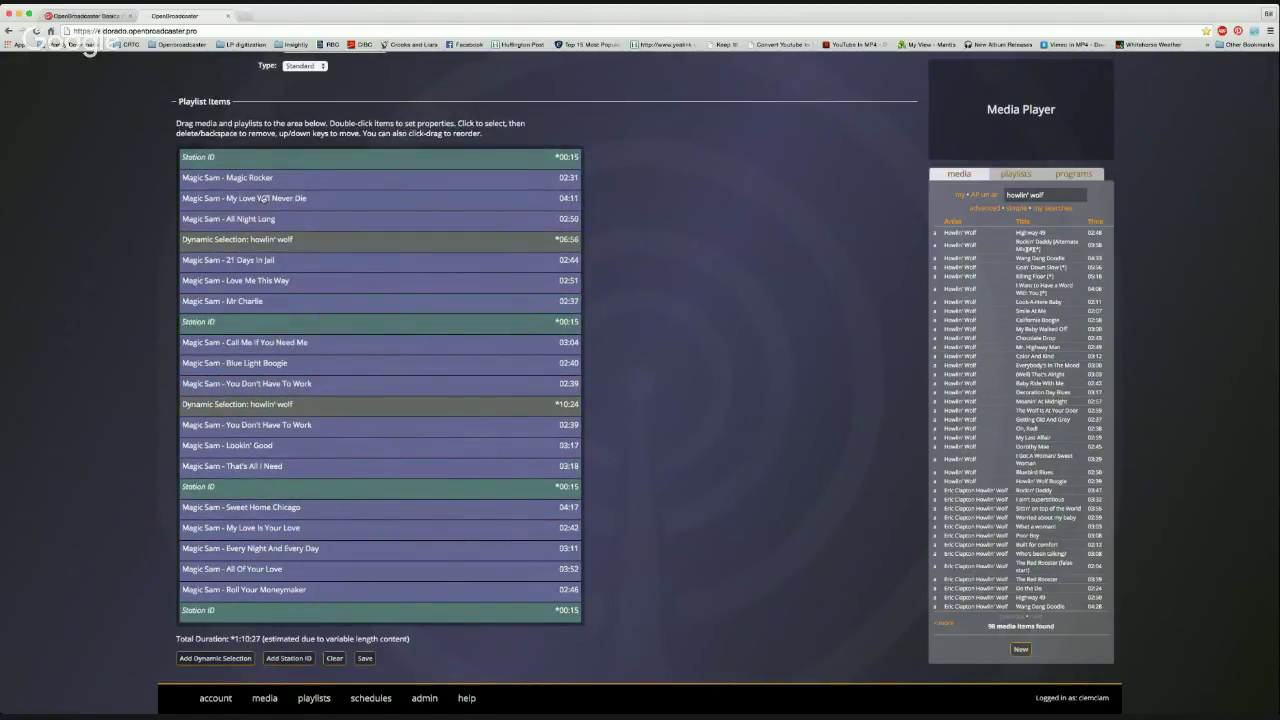
pyautogui.click(278, 530)
pyautogui.press('Delete')
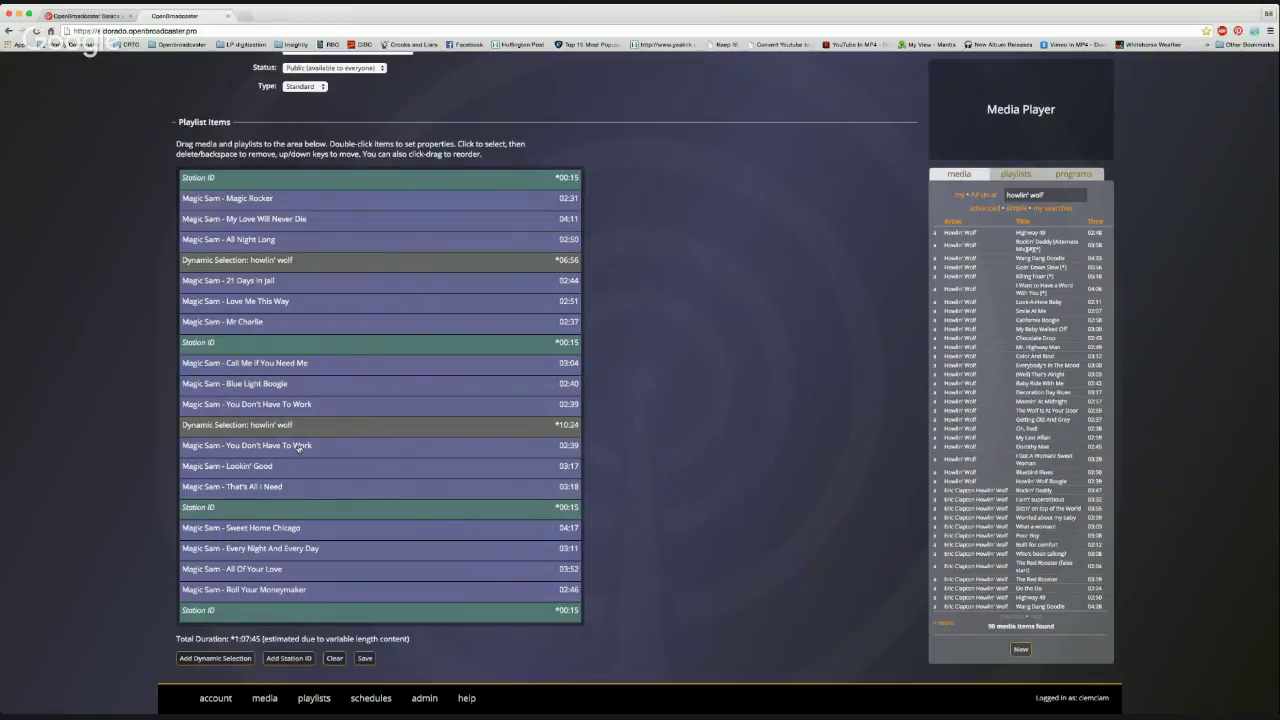
# Reorder the playlist so the second howlin' wolf selection sits between You Don't Have To Work and Blue Light Boogie, and save the playlist
pyautogui.moveTo(382, 428); pyautogui.dragTo(382, 384)
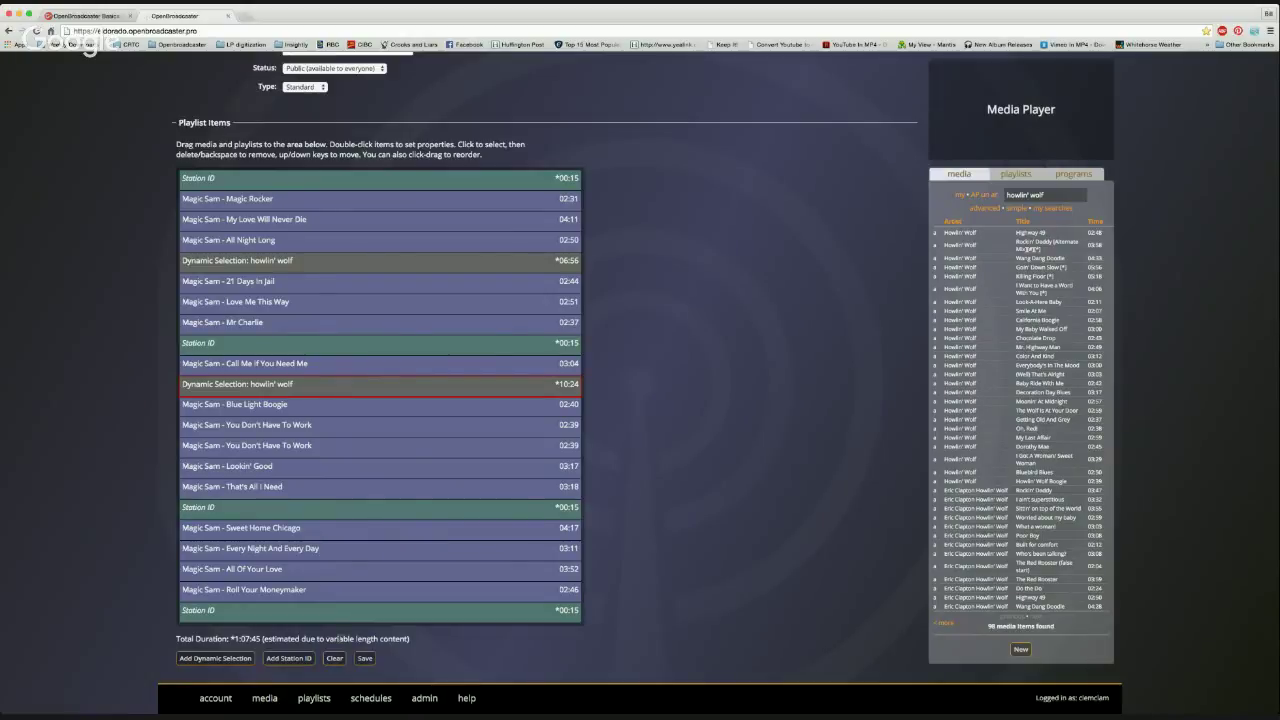
pyautogui.moveTo(334, 431); pyautogui.dragTo(323, 474)
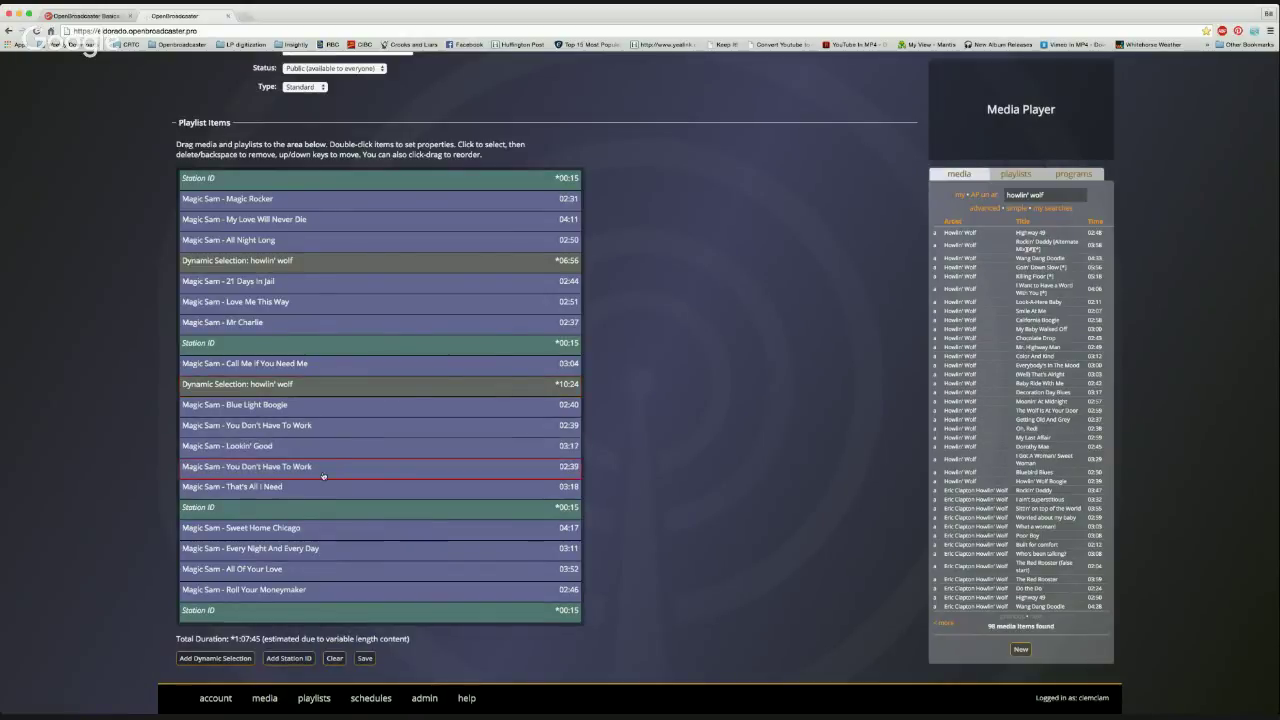
pyautogui.moveTo(318, 392)
pyautogui.mouseDown()
pyautogui.moveTo(329, 457)
pyautogui.moveTo(329, 391)
pyautogui.moveTo(322, 405)
pyautogui.mouseUp()
pyautogui.moveTo(318, 428); pyautogui.dragTo(316, 445)
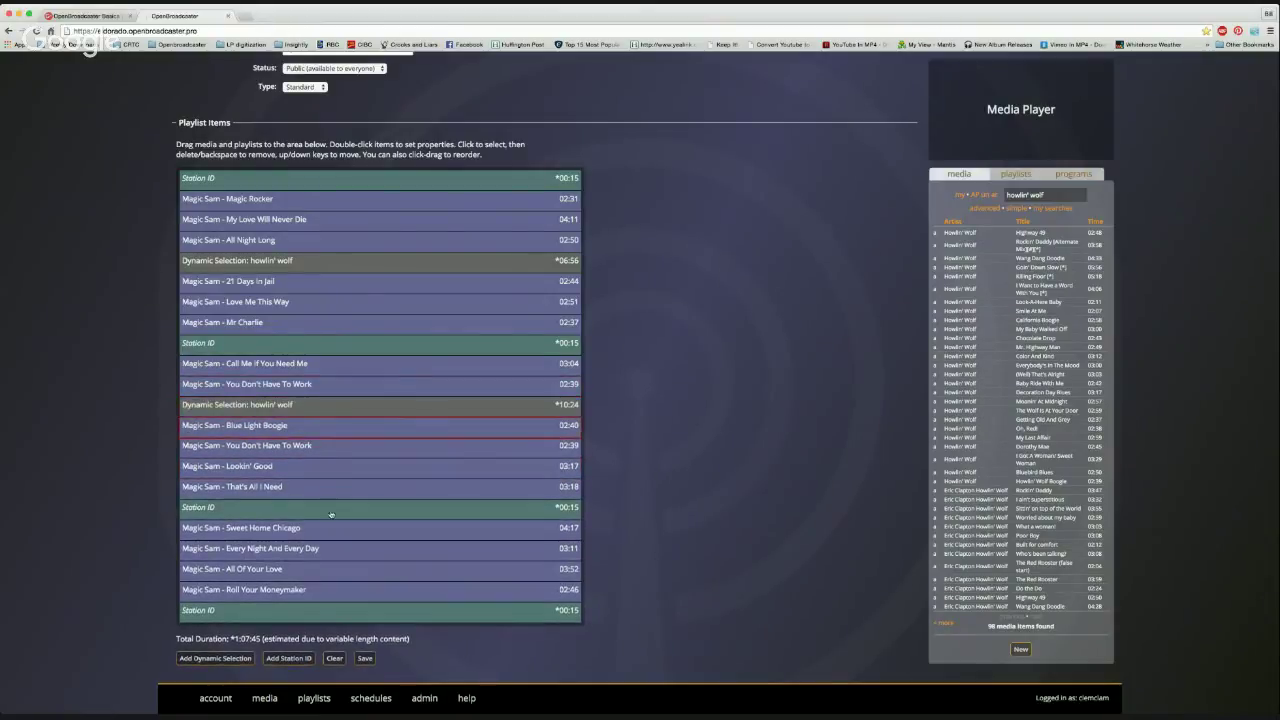
pyautogui.click(365, 659)
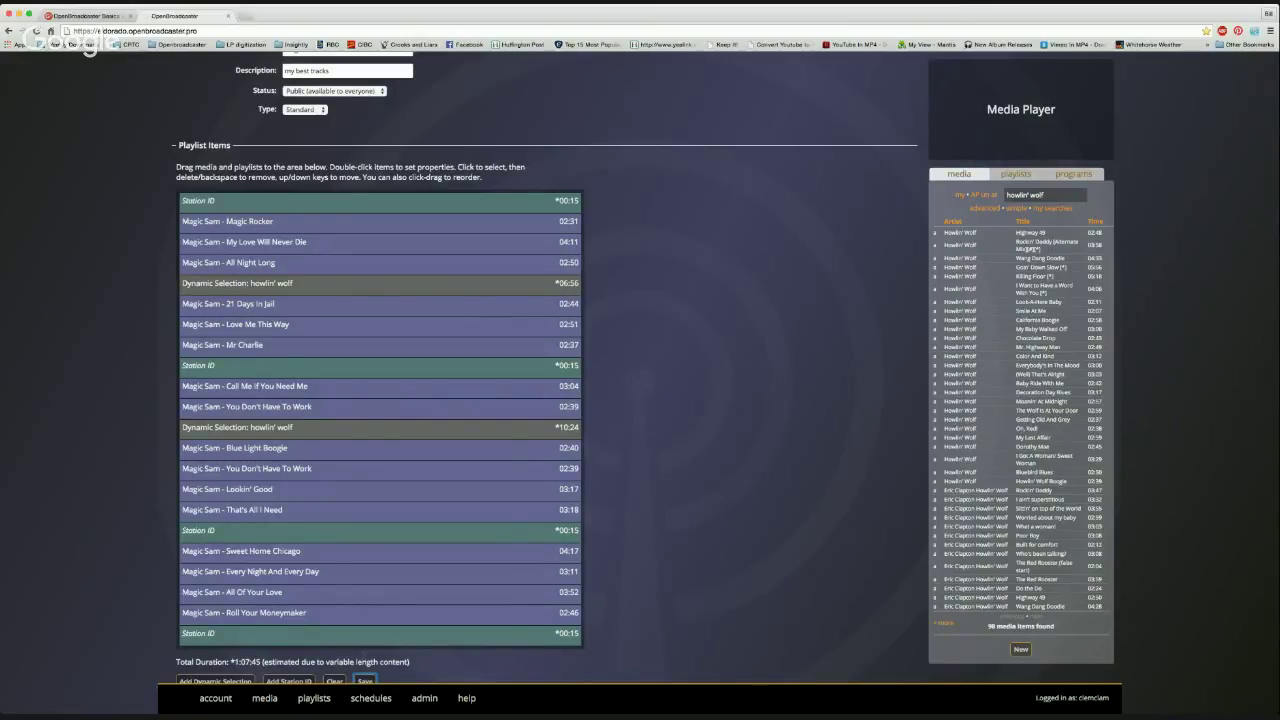
# Review the saved Magic Sam Hour playlist and show the list of available playlists
pyautogui.scroll(-1, 632, 525)
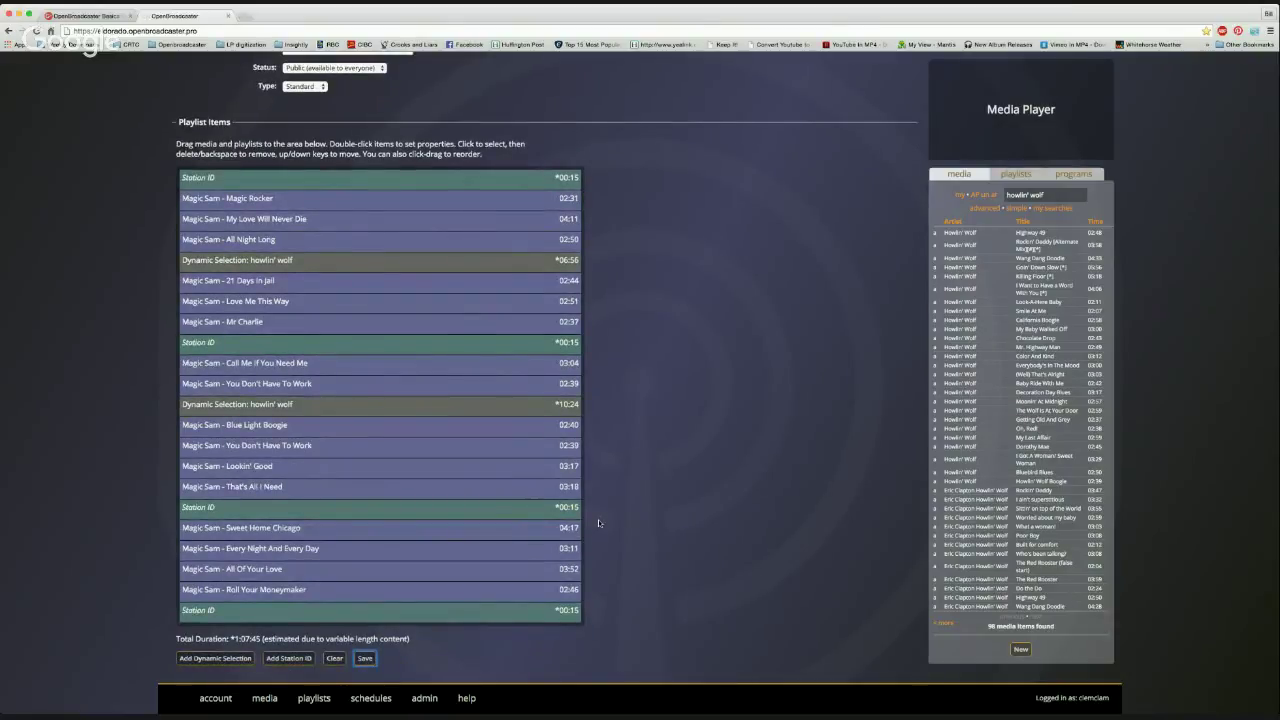
pyautogui.scroll(1, 897, 501)
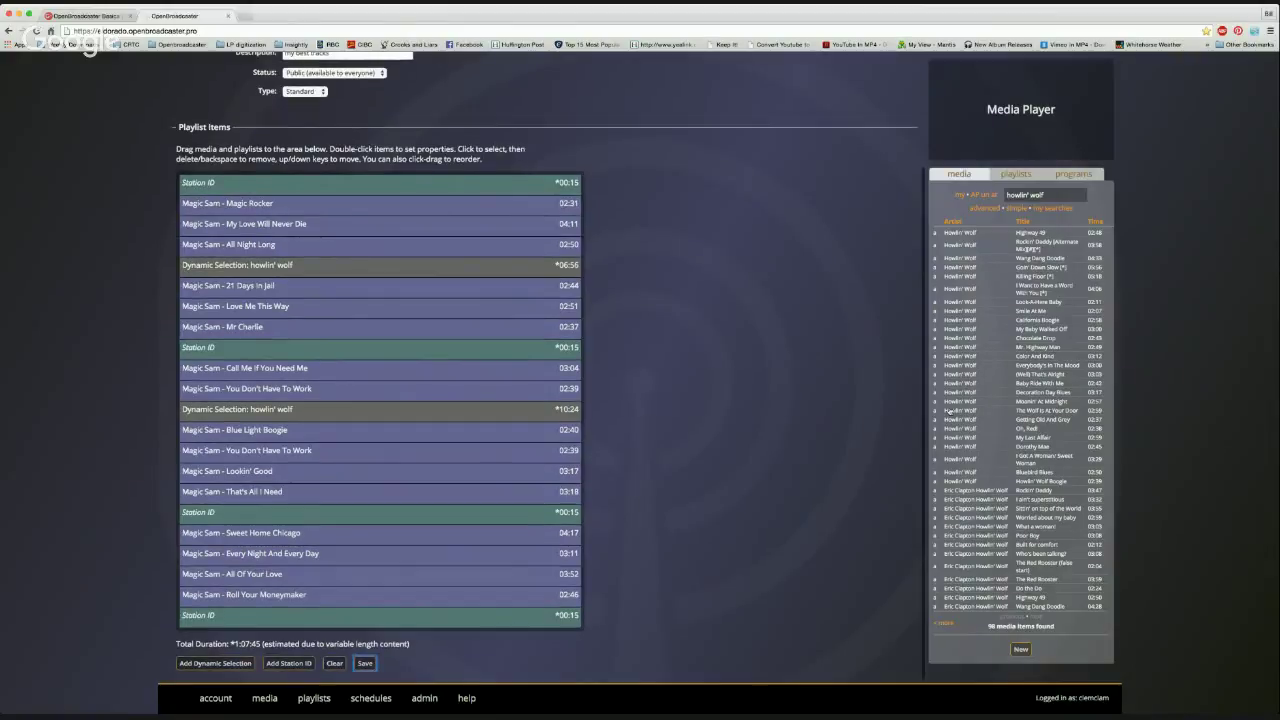
pyautogui.click(1017, 174)
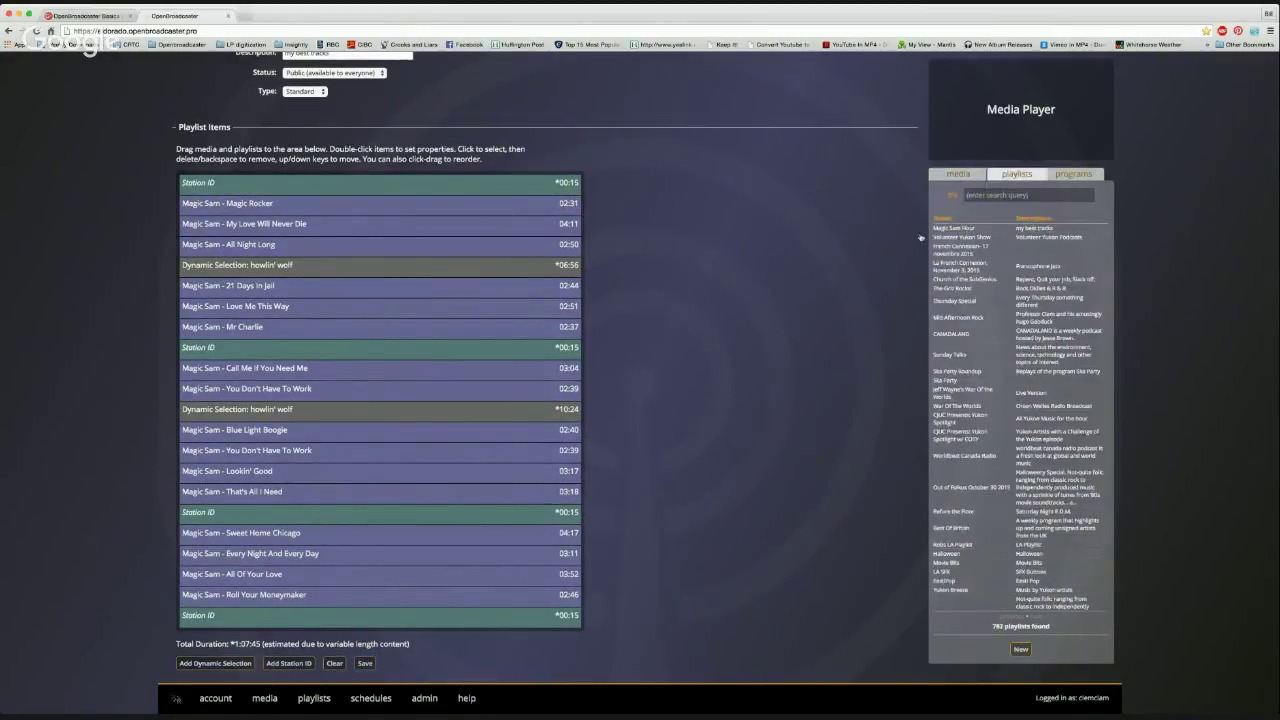
pyautogui.scroll(3, 462, 299)
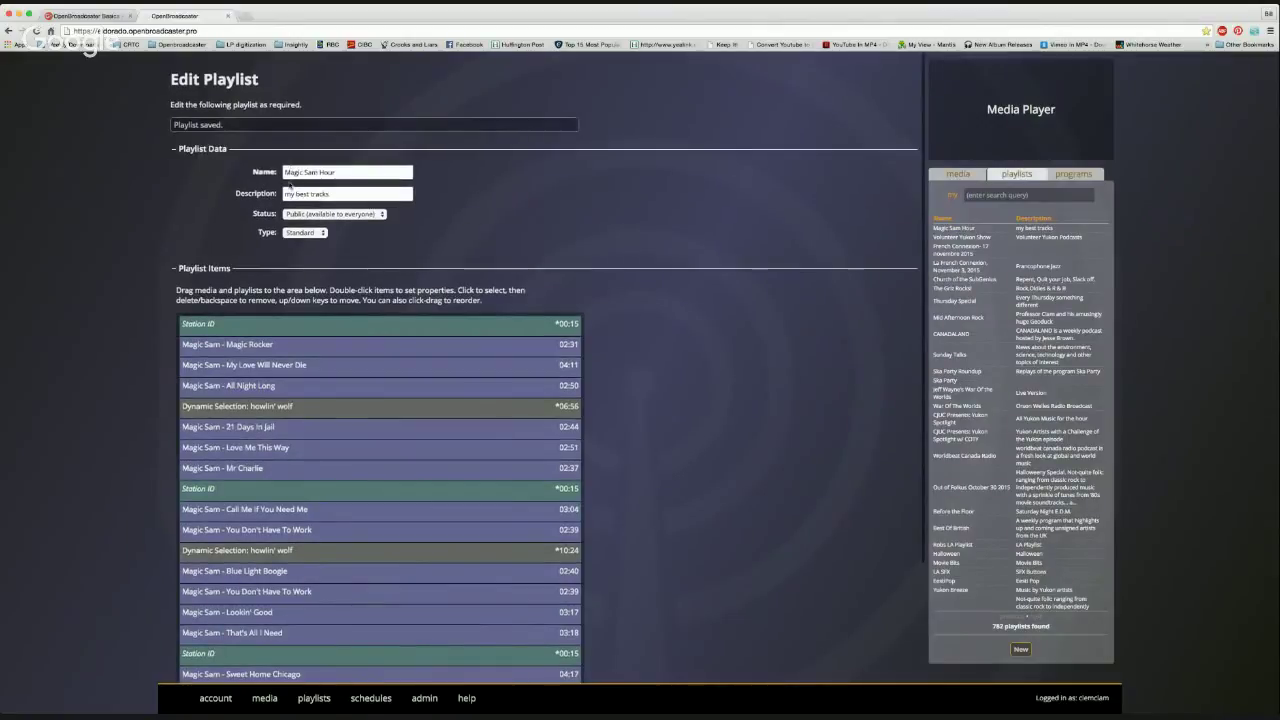
pyautogui.scroll(-3, 603, 343)
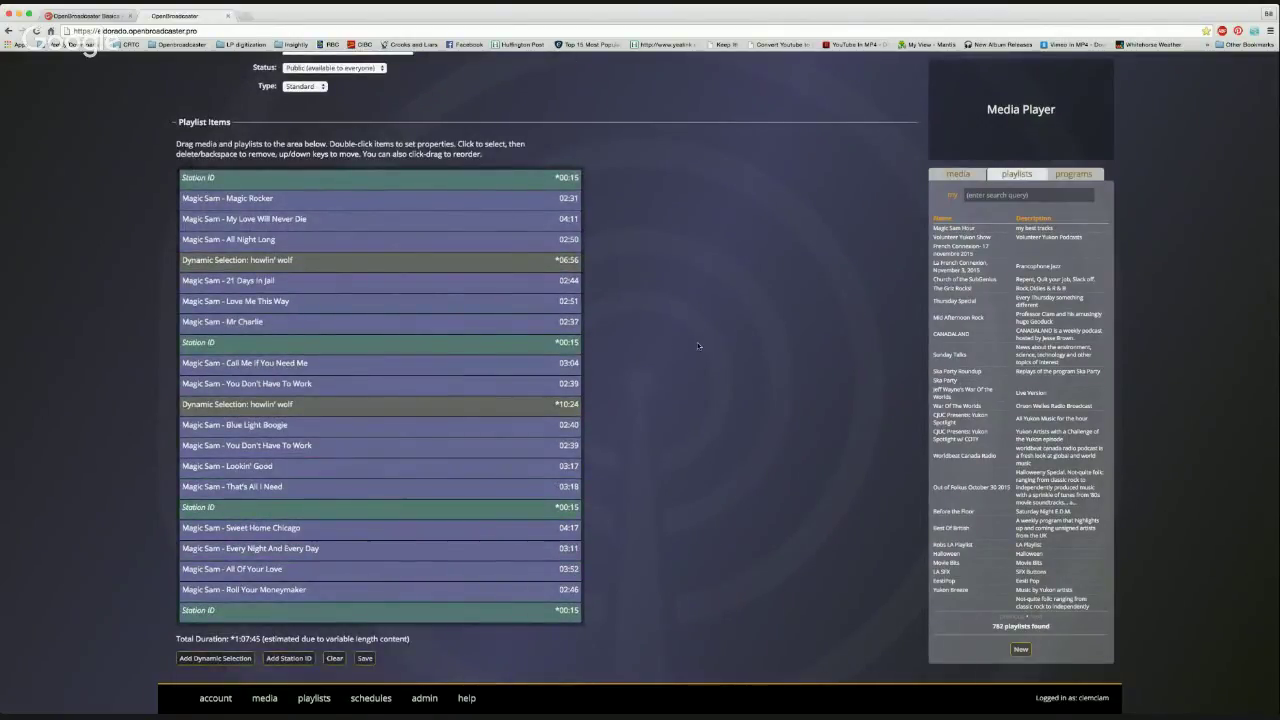
# Open the priority broadcasts page and choose the CJUC 92.5 FM player
pyautogui.moveTo(316, 699)
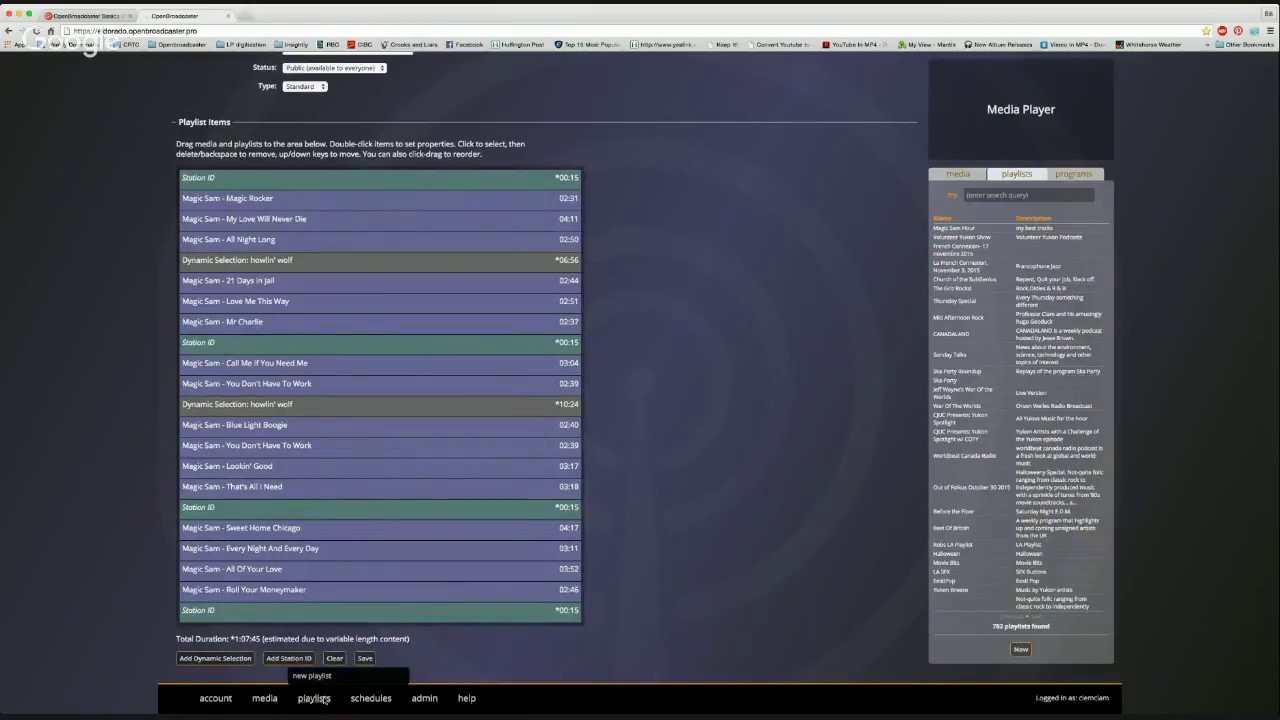
pyautogui.moveTo(379, 705)
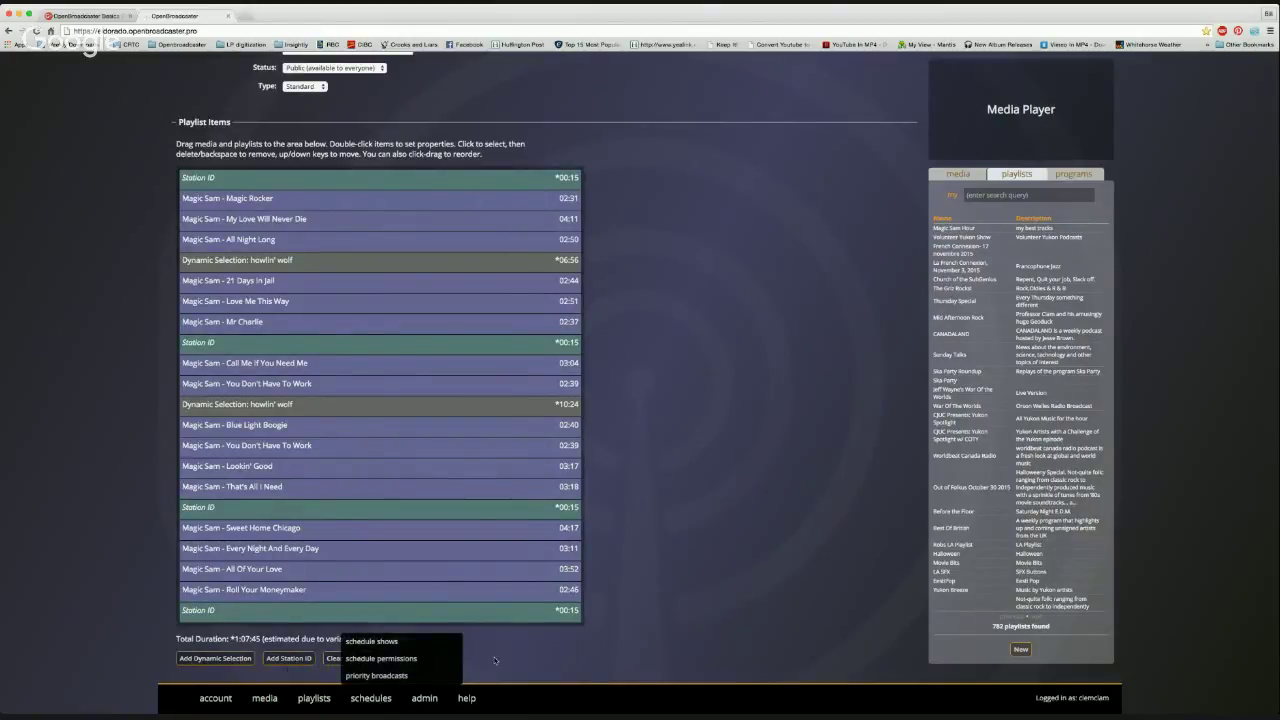
pyautogui.click(377, 676)
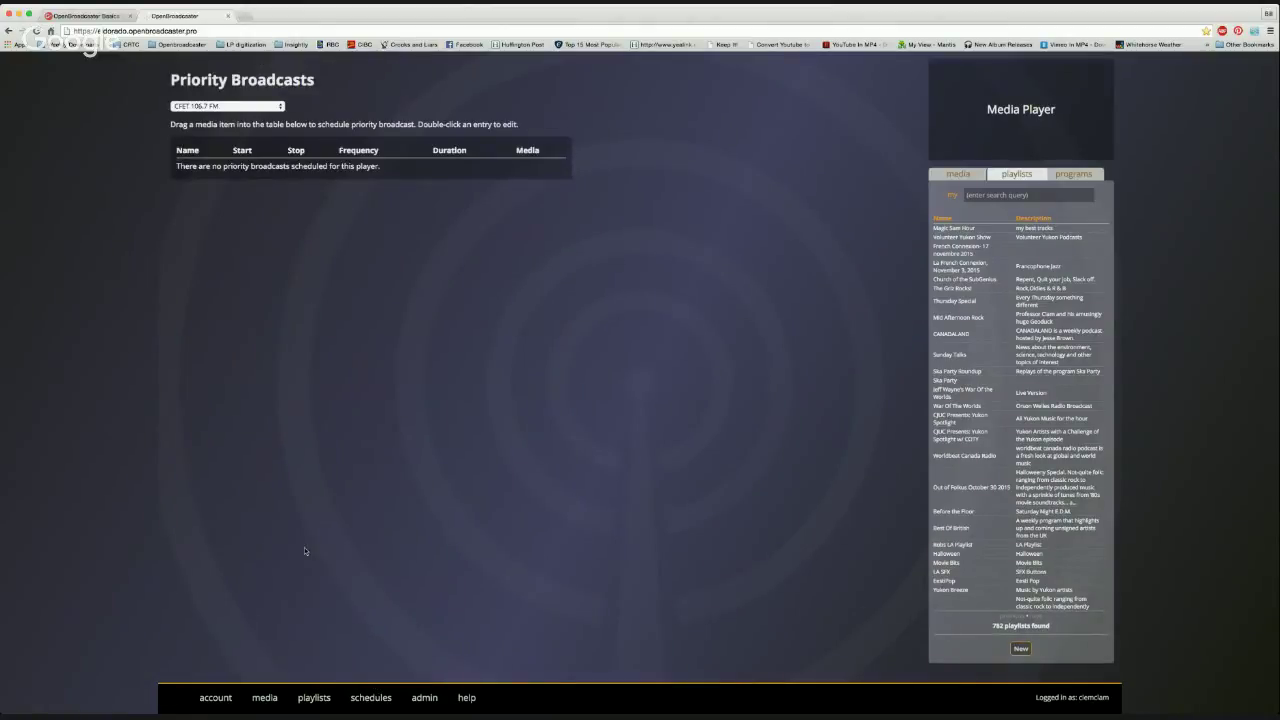
pyautogui.click(245, 106)
pyautogui.click(330, 97)
# Clear the media search, open the priority broadcast form for ZZ Top - Lowdown In The Street to examine its fields, and close it unsaved
pyautogui.click(958, 174)
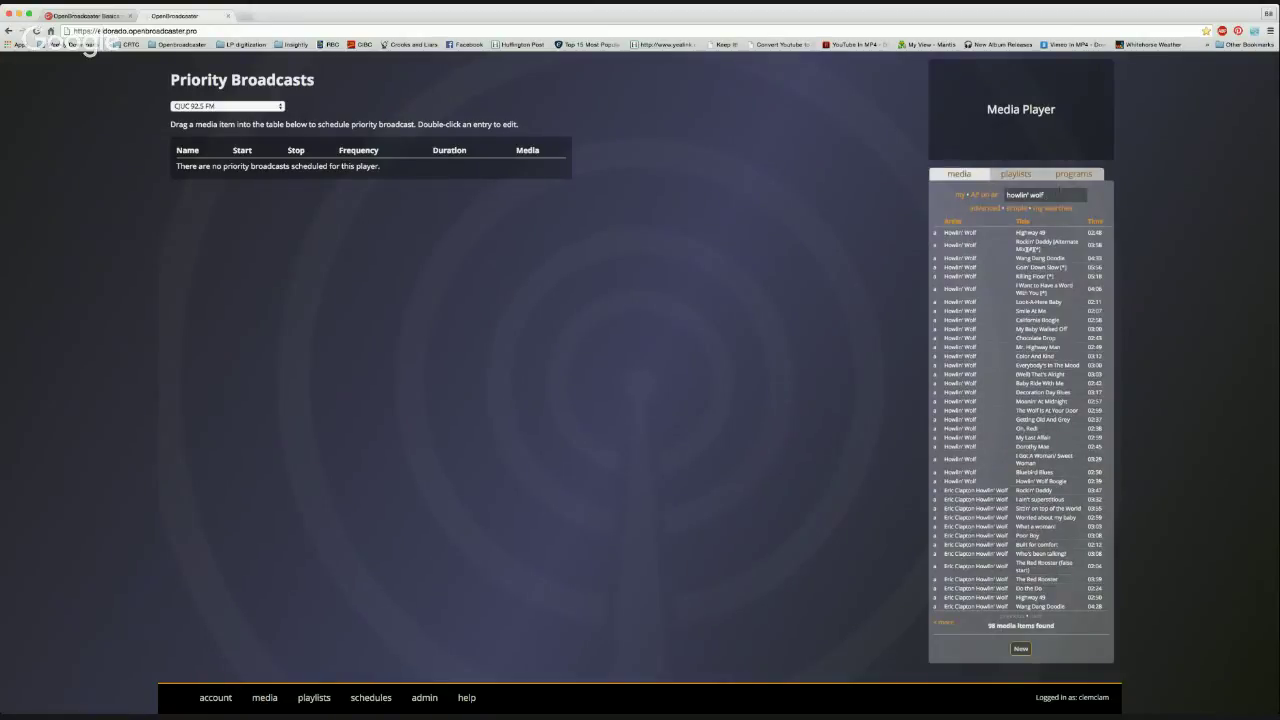
pyautogui.moveTo(1080, 195); pyautogui.dragTo(964, 195)
pyautogui.press('BackSpace')
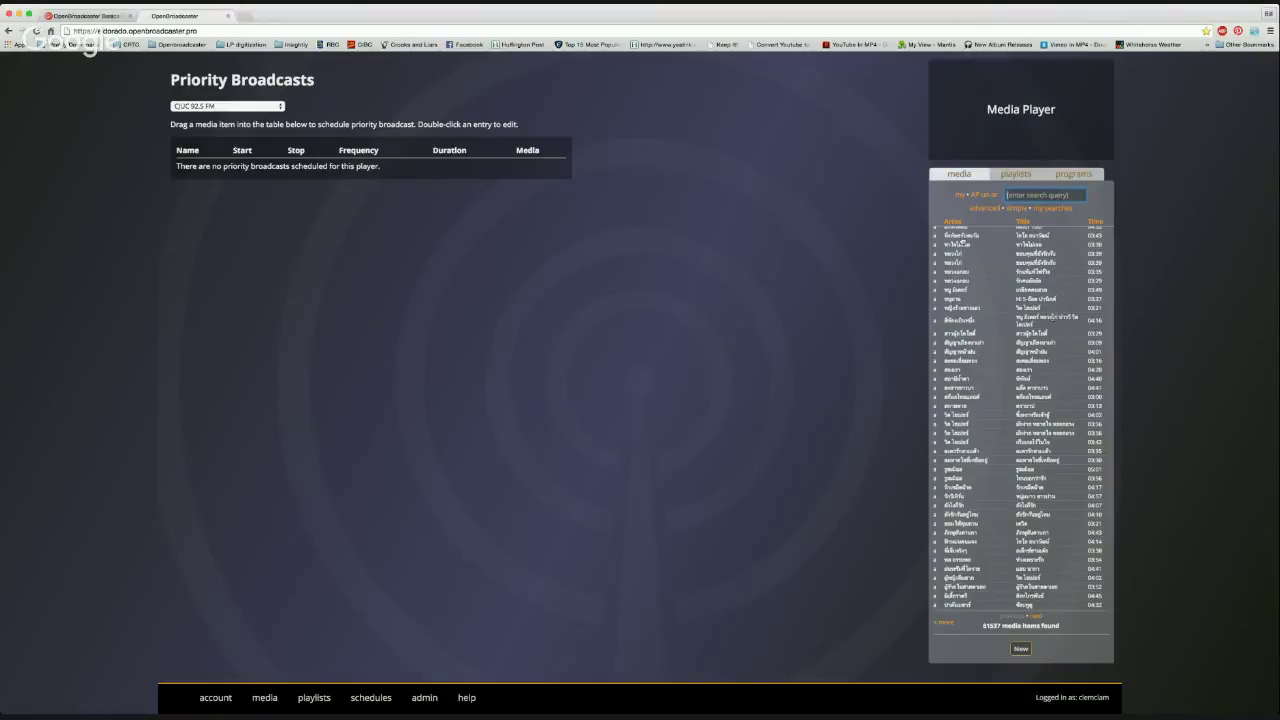
pyautogui.scroll(-15, 1051, 318)
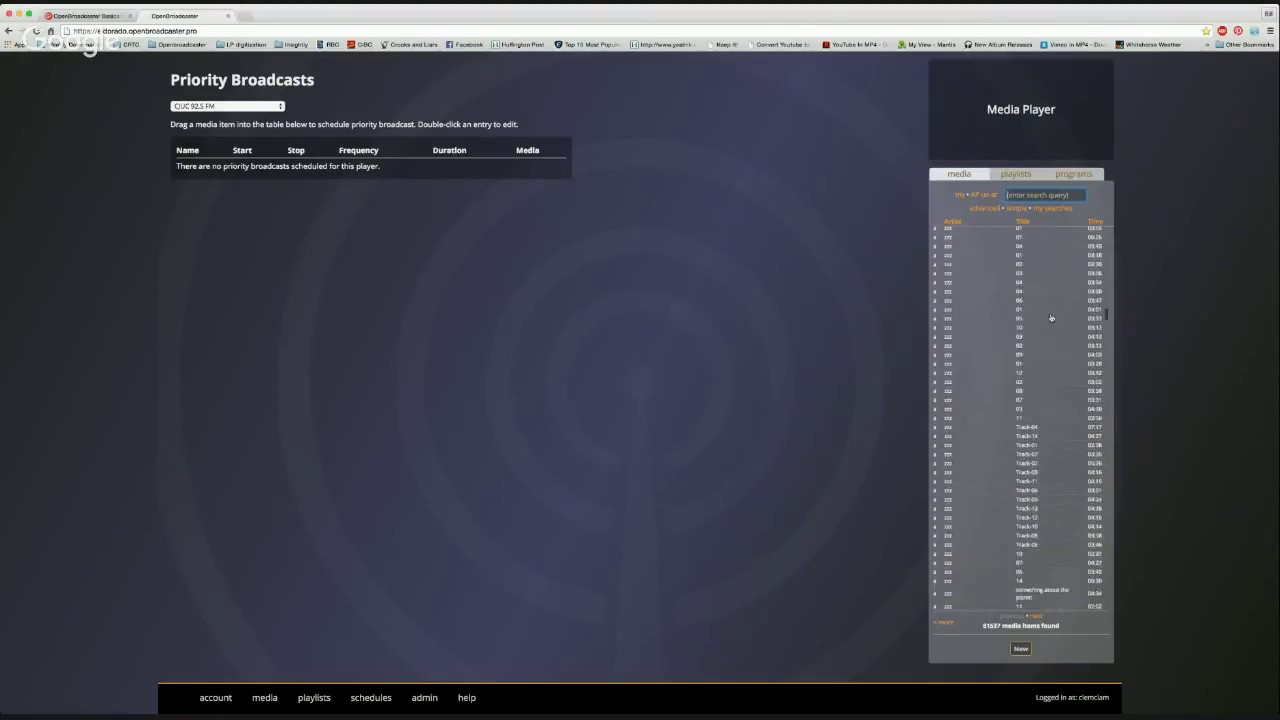
pyautogui.scroll(-10, 1051, 318)
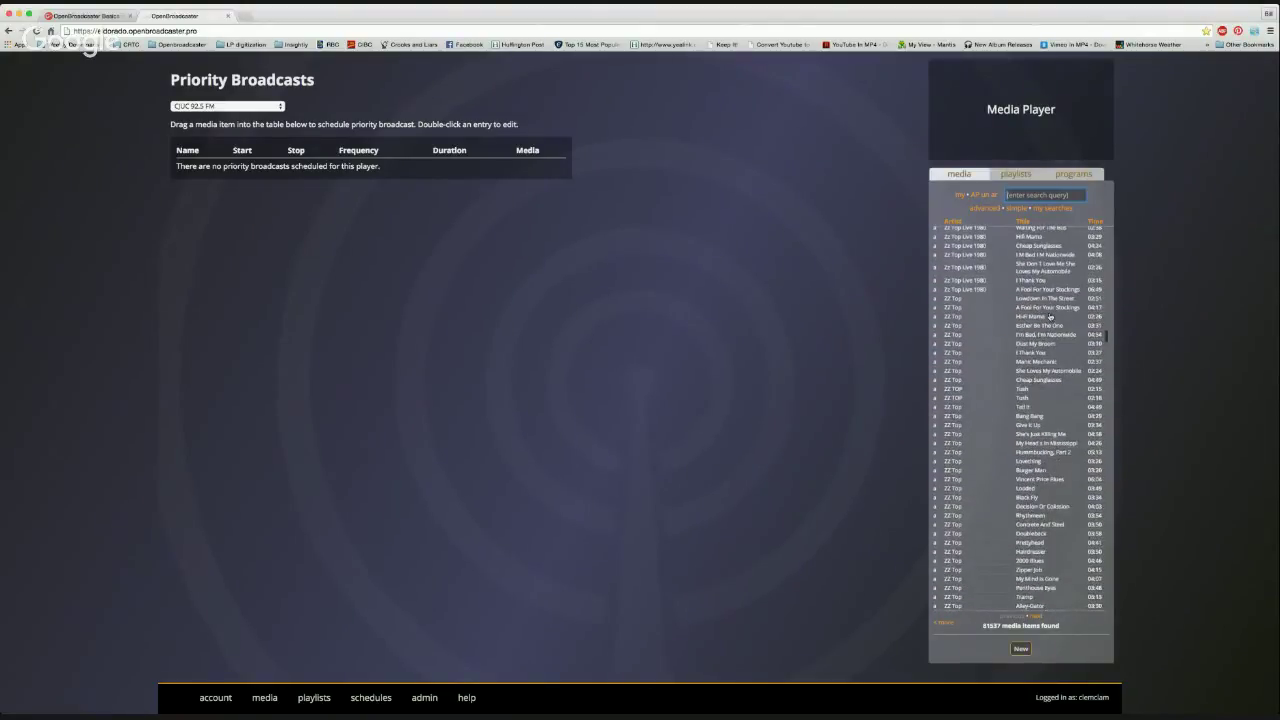
pyautogui.moveTo(1028, 298); pyautogui.dragTo(387, 150)
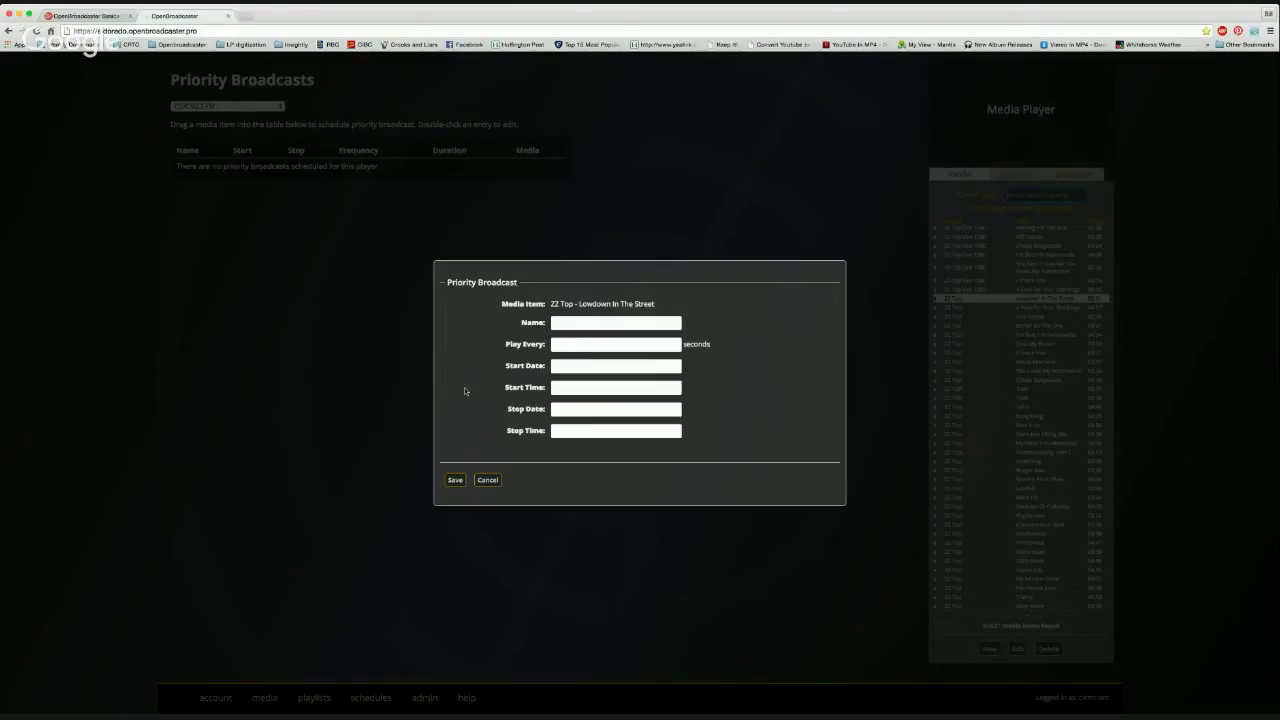
pyautogui.click(487, 480)
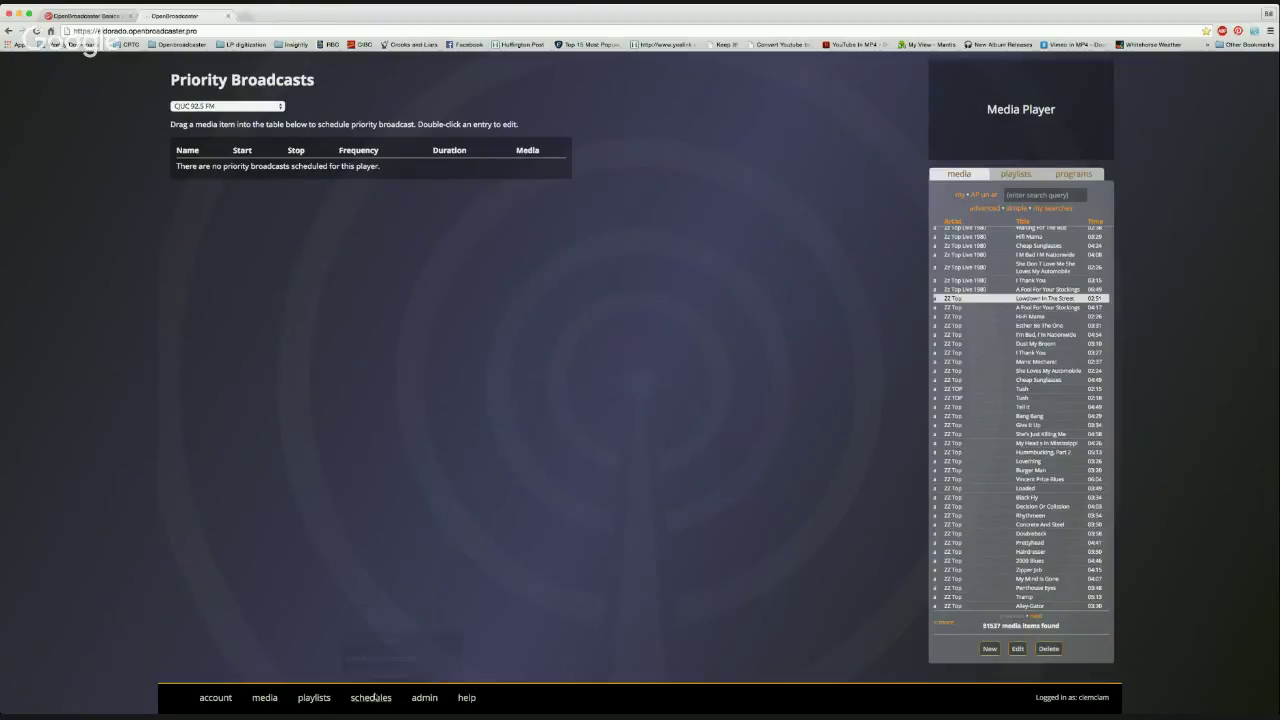
# Open user management and look through the full list of user accounts
pyautogui.moveTo(372, 697)
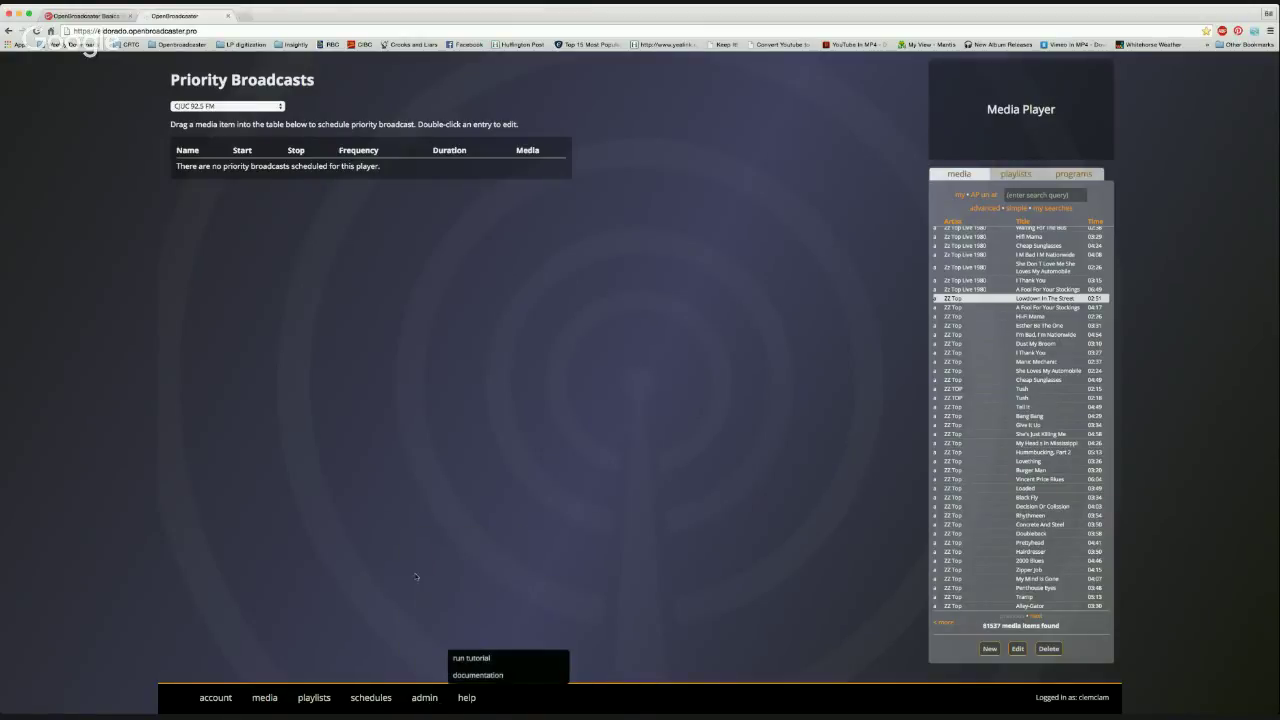
pyautogui.moveTo(427, 703)
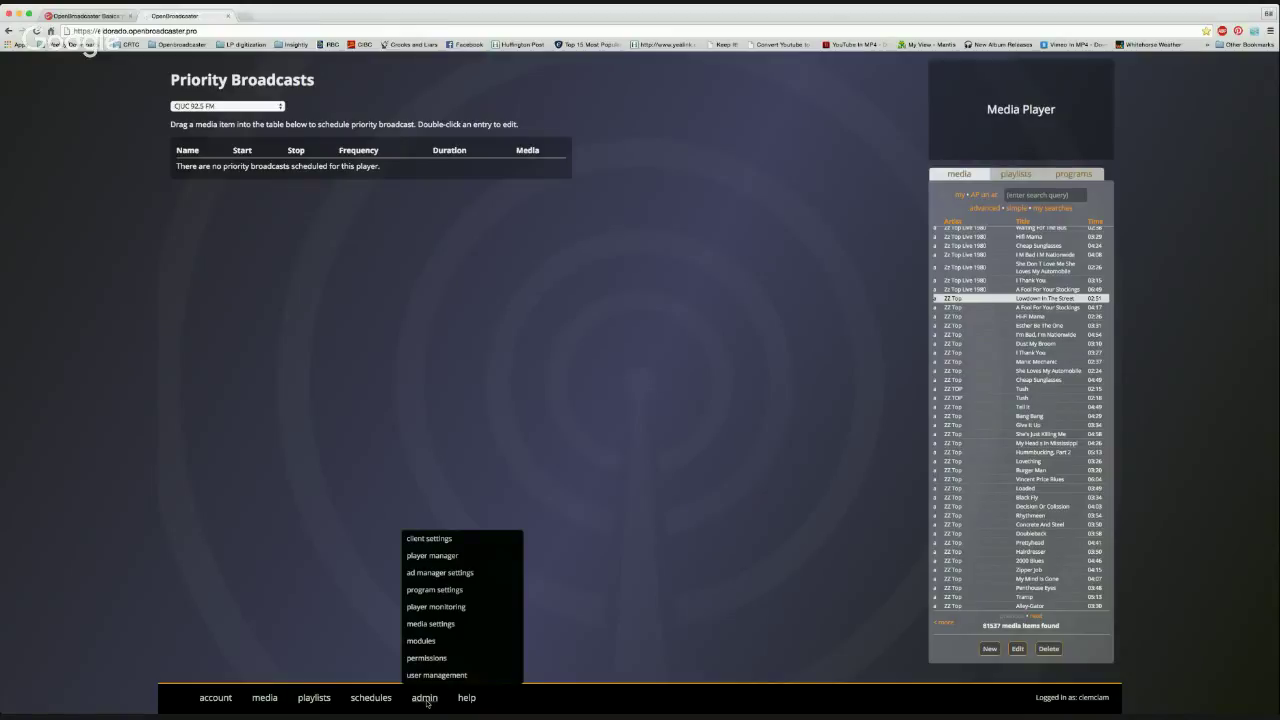
pyautogui.click(425, 676)
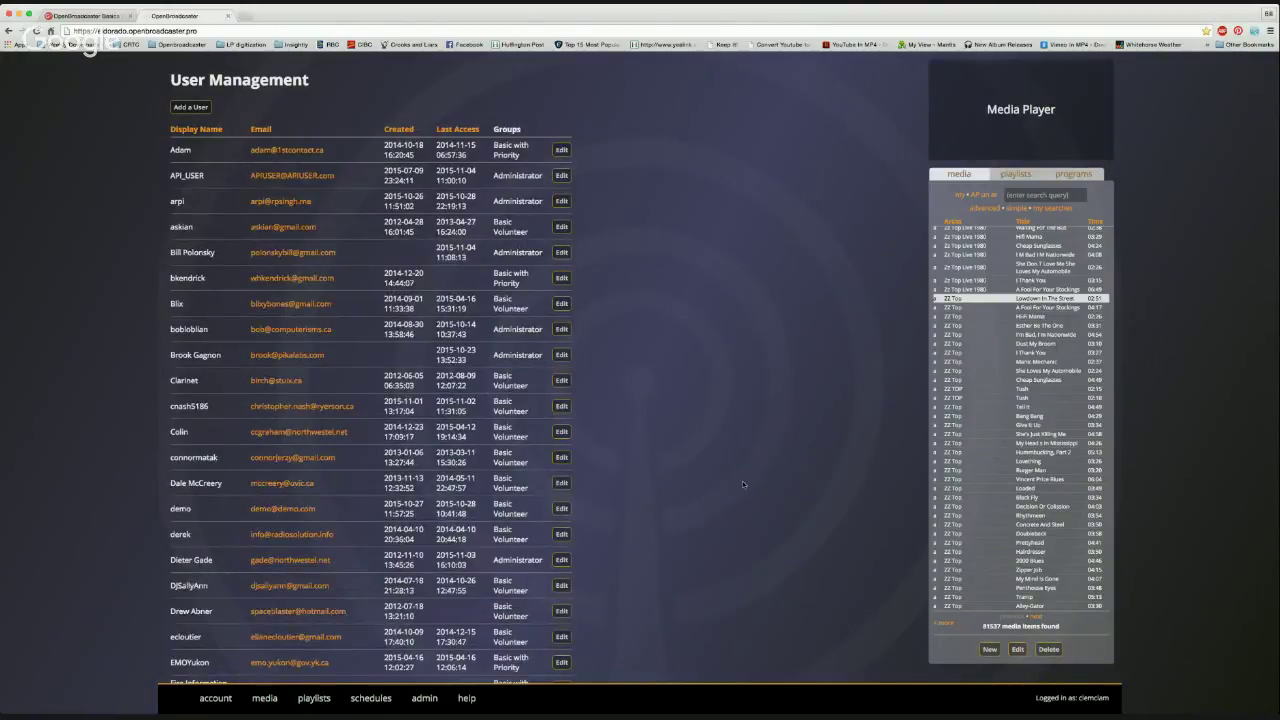
pyautogui.scroll(-10, 676, 475)
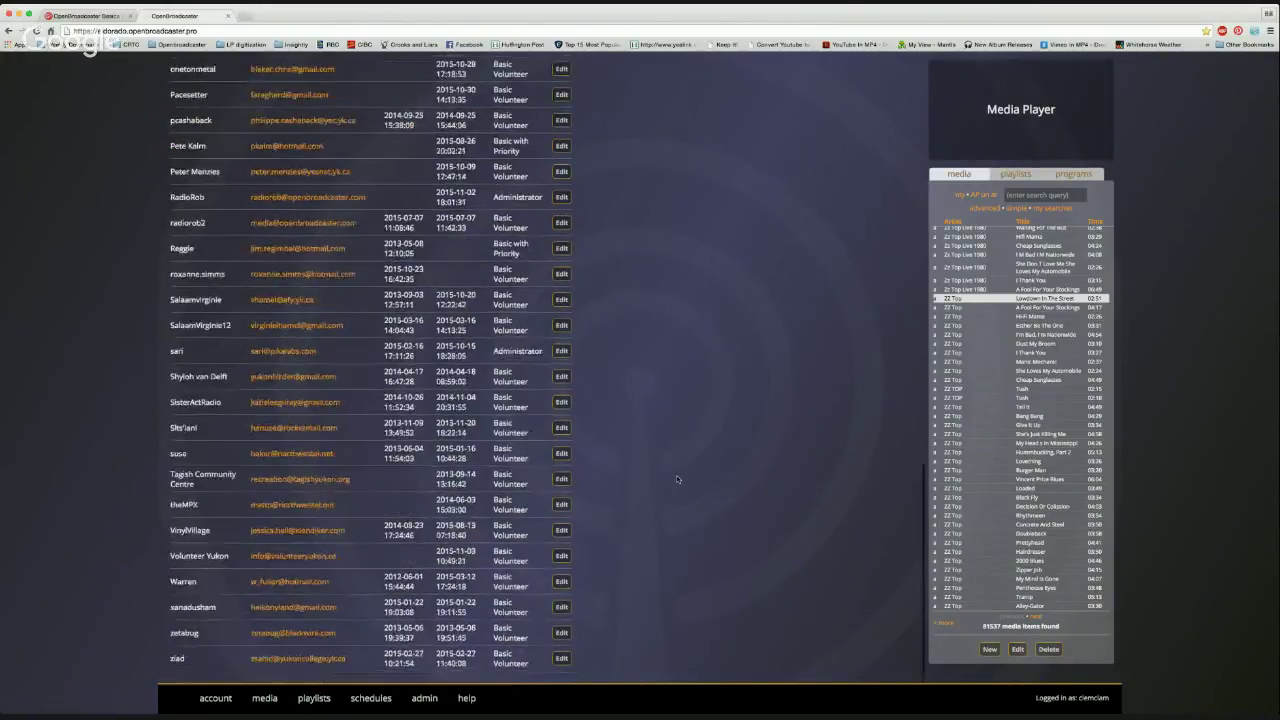
pyautogui.scroll(10, 676, 475)
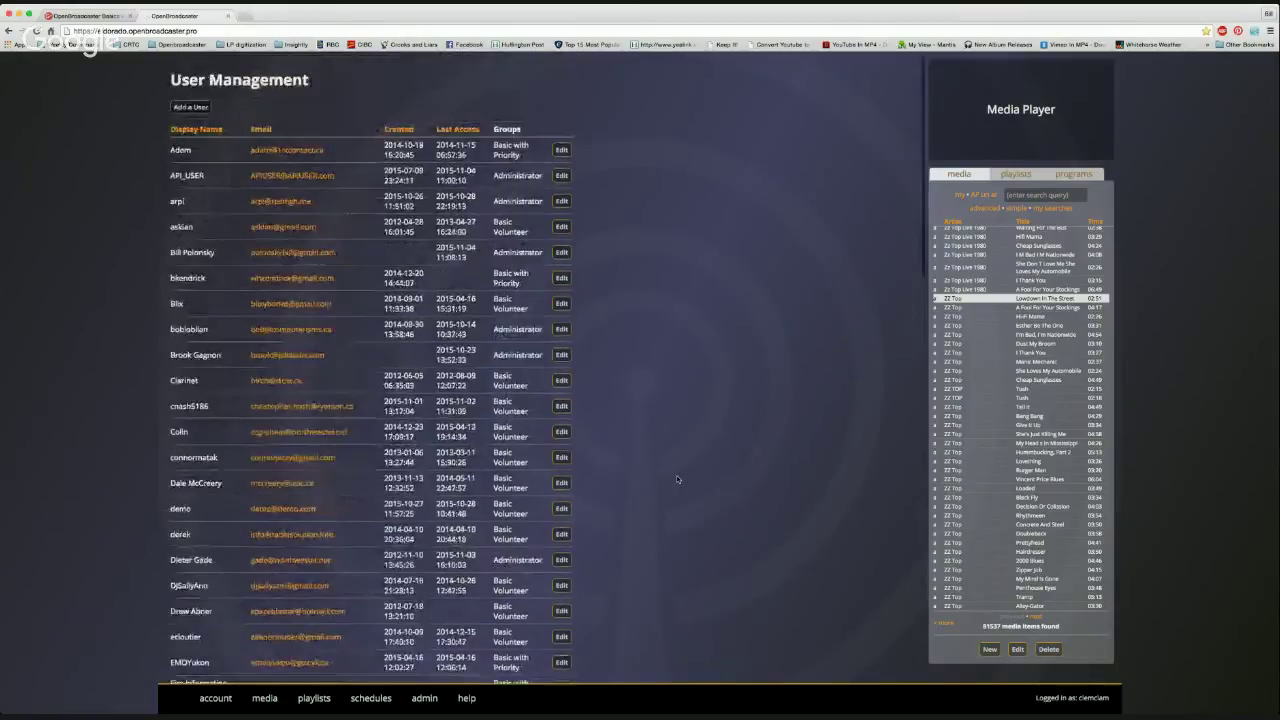
# Sort the user list by last access and finally by creation date, newest accounts first
pyautogui.click(464, 133)
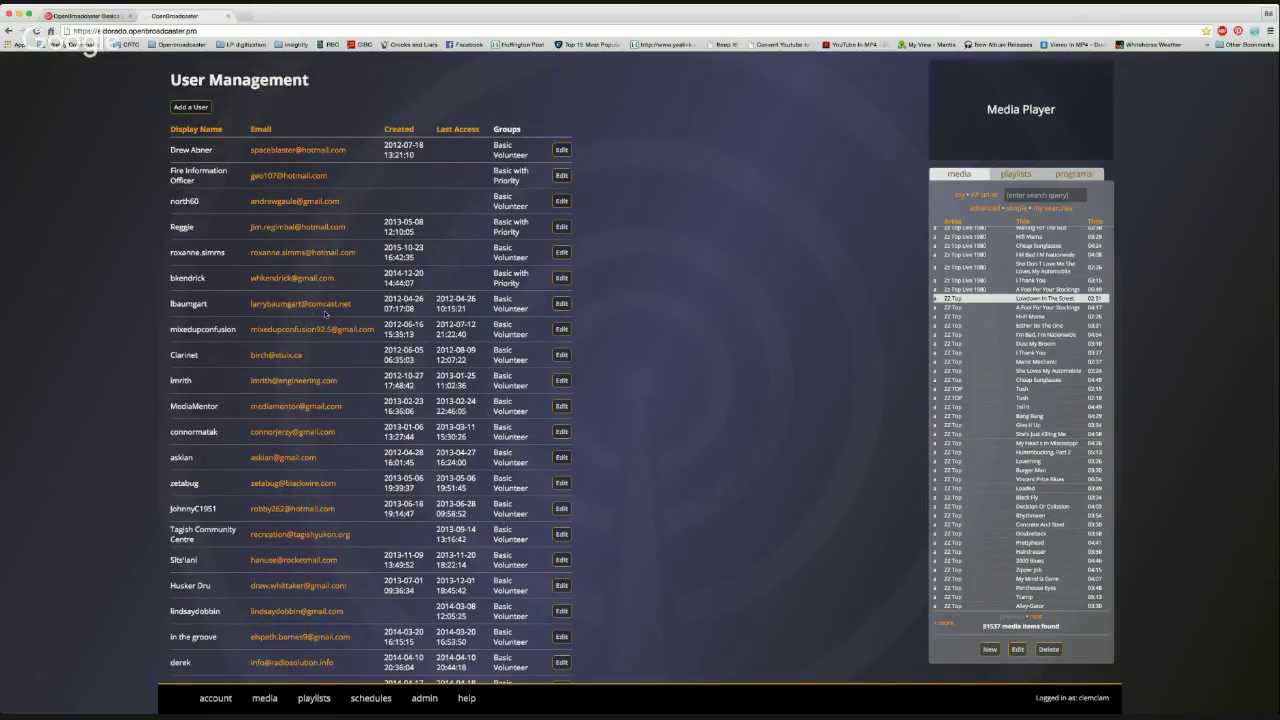
pyautogui.click(398, 131)
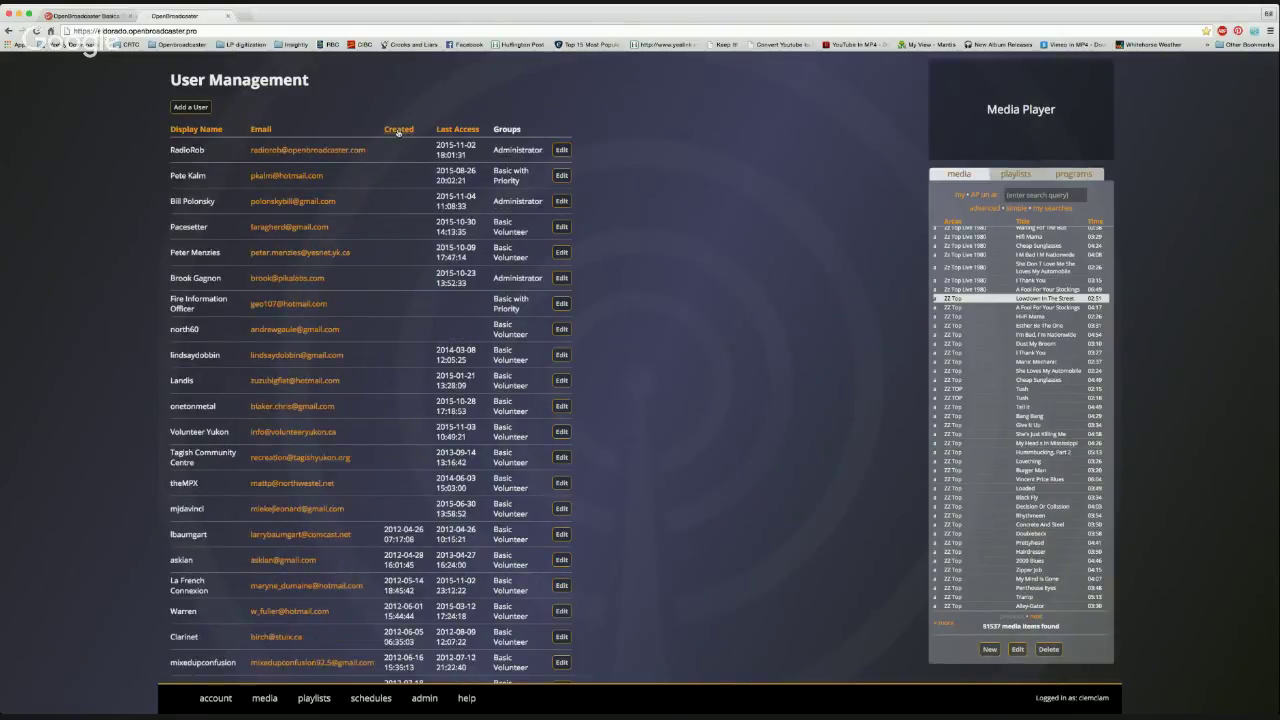
pyautogui.click(398, 131)
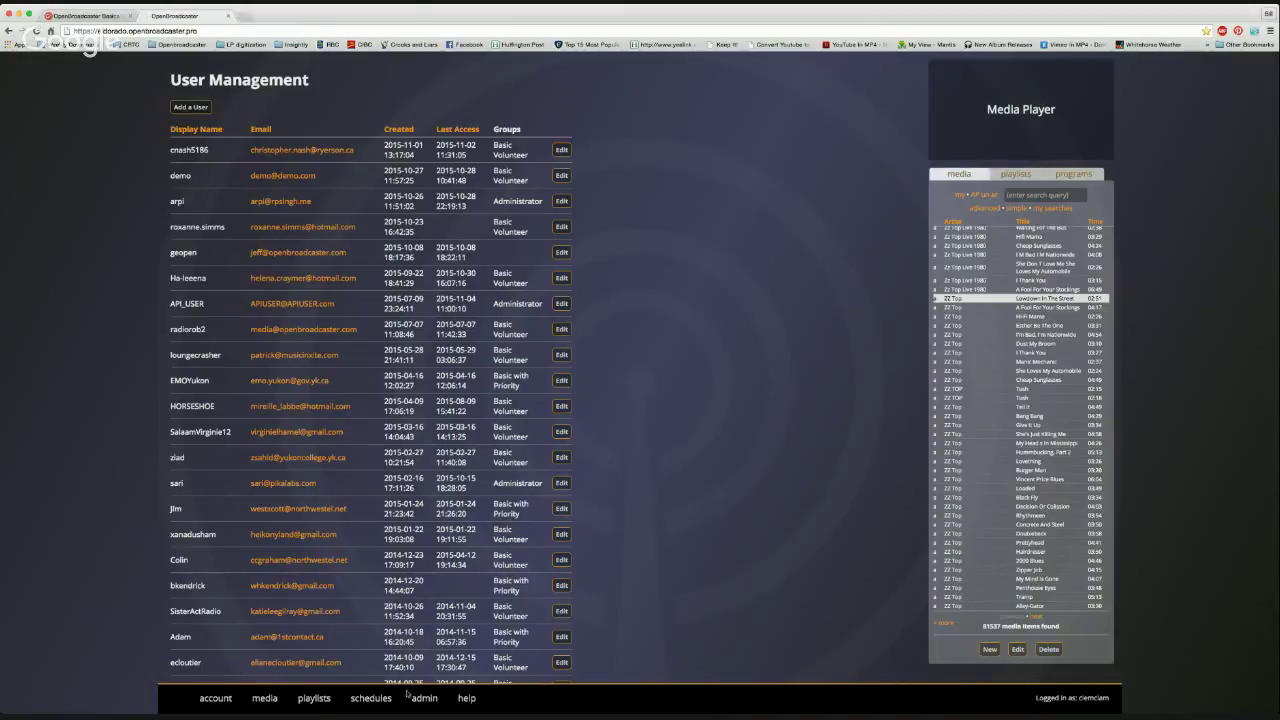
# Open the permissions page and examine the rights of the Administrator, Basic Volunteer and Basic with Priority groups
pyautogui.moveTo(418, 697)
pyautogui.click(428, 659)
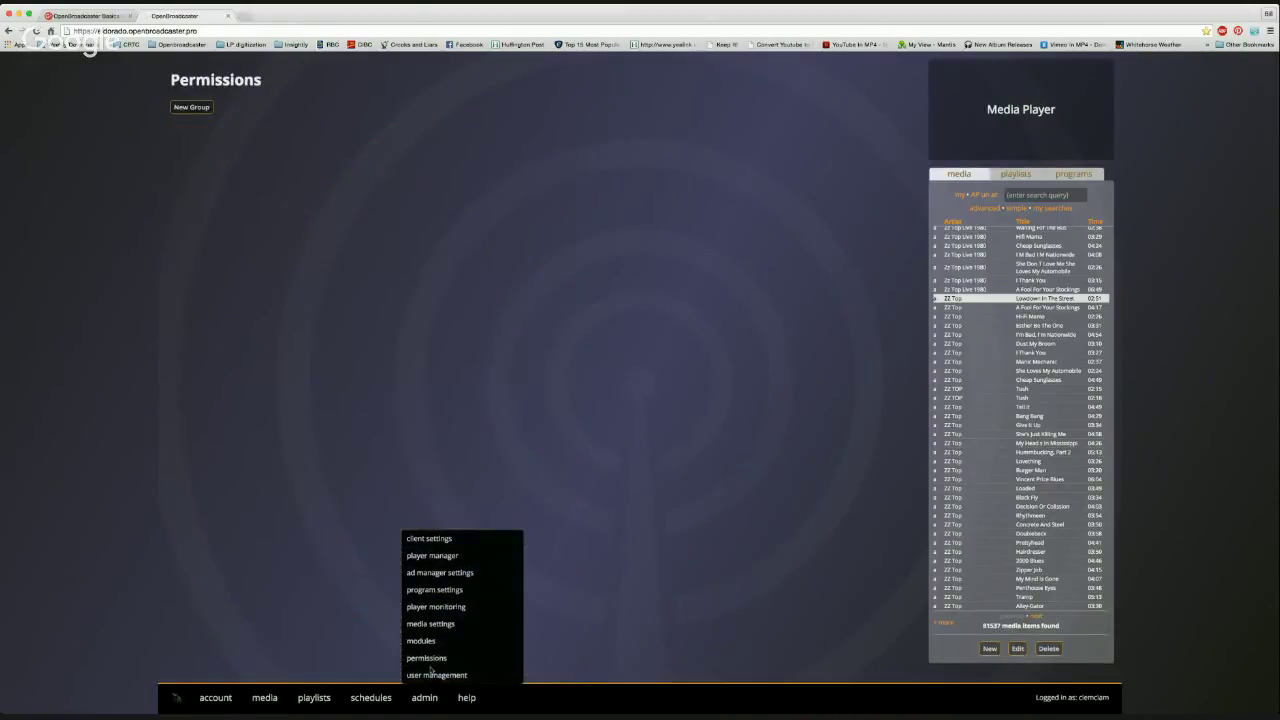
pyautogui.scroll(-1, 766, 379)
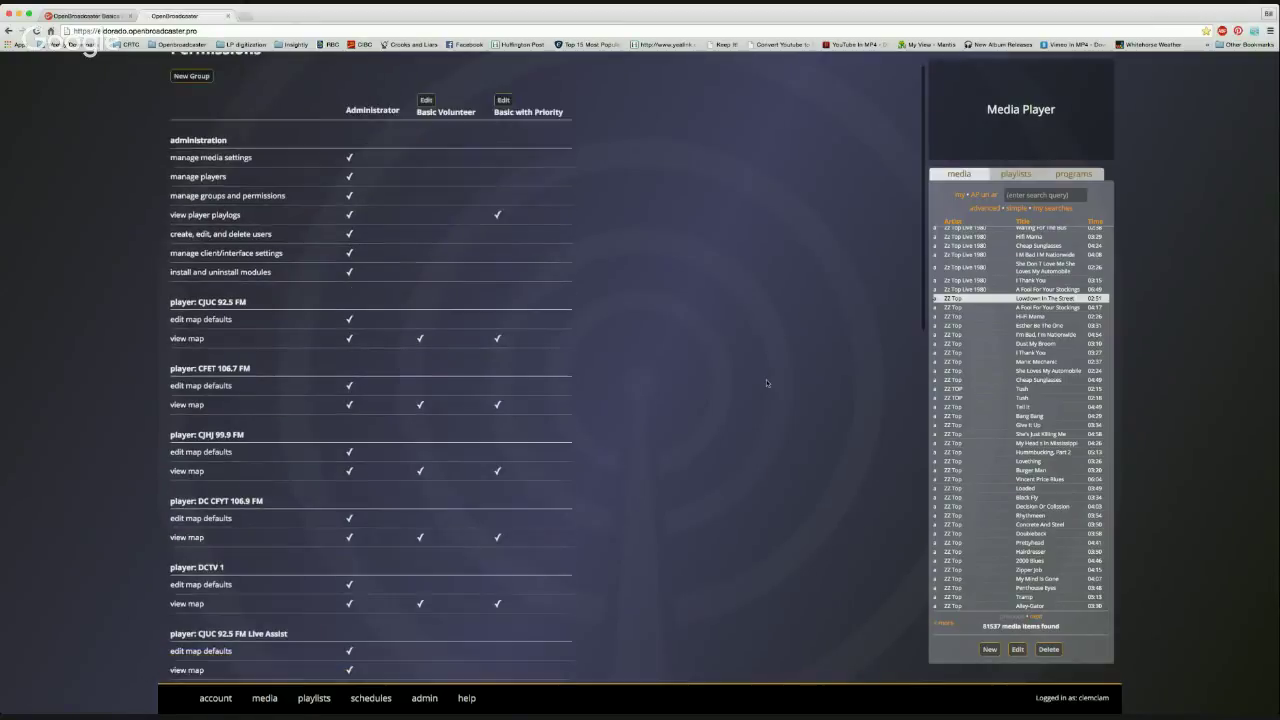
pyautogui.scroll(1, 766, 379)
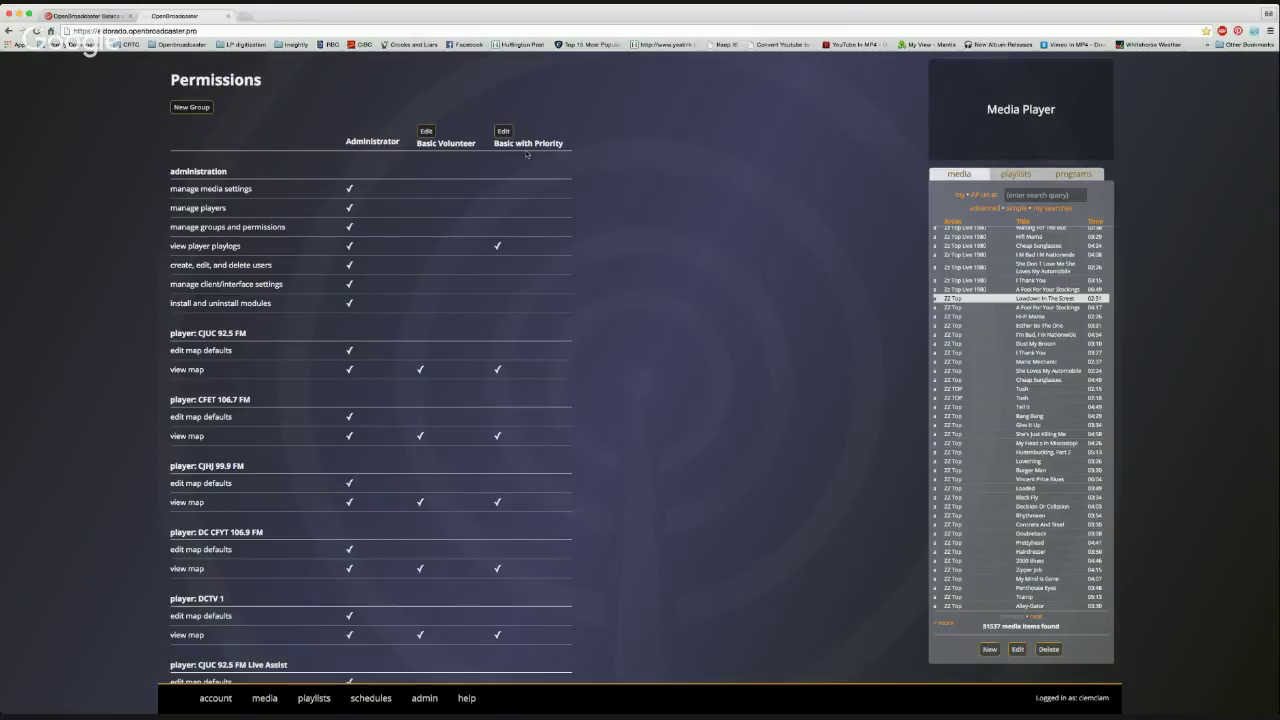
# Open the form for a new permission group, examine all its permission options, and close it without saving
pyautogui.click(194, 110)
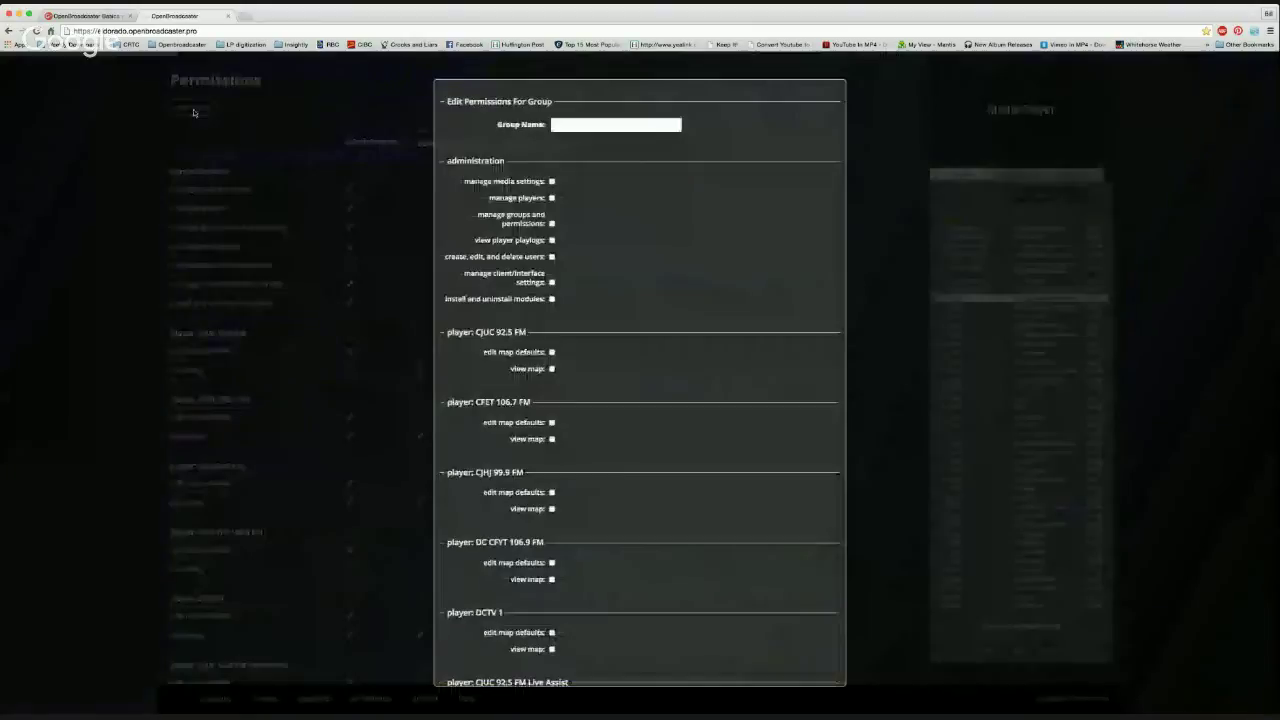
pyautogui.click(566, 124)
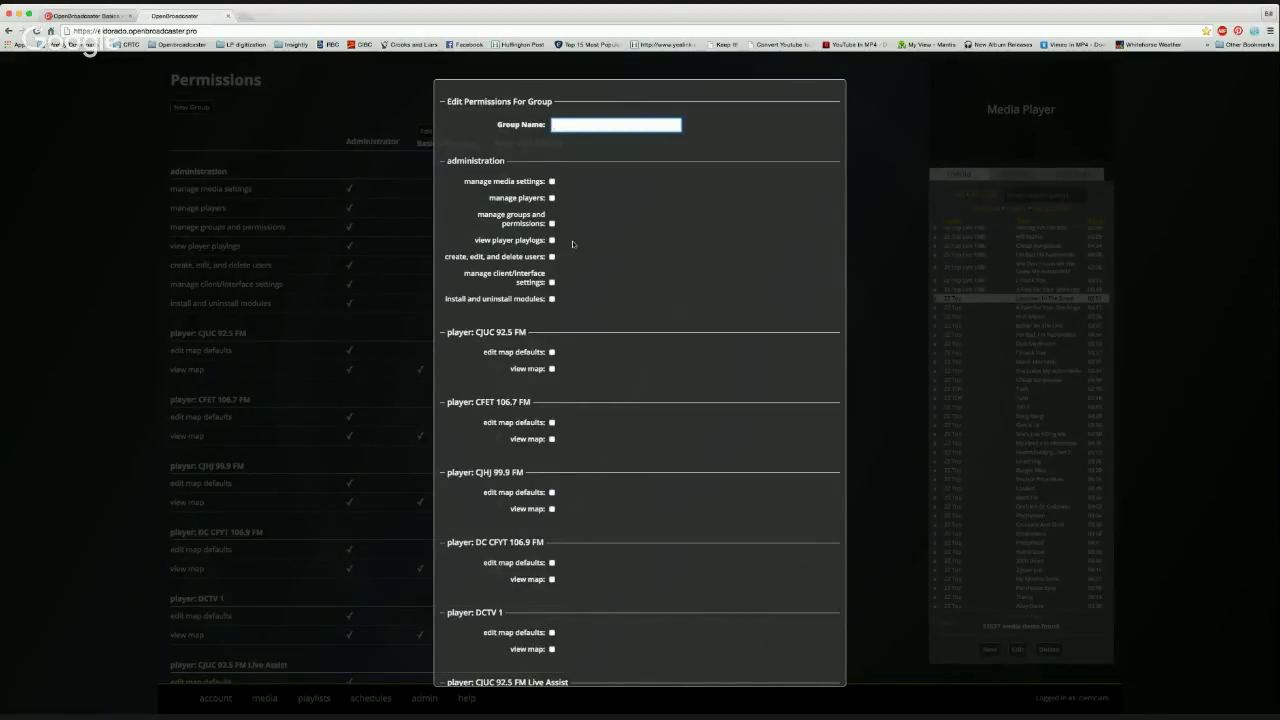
pyautogui.scroll(-10, 594, 331)
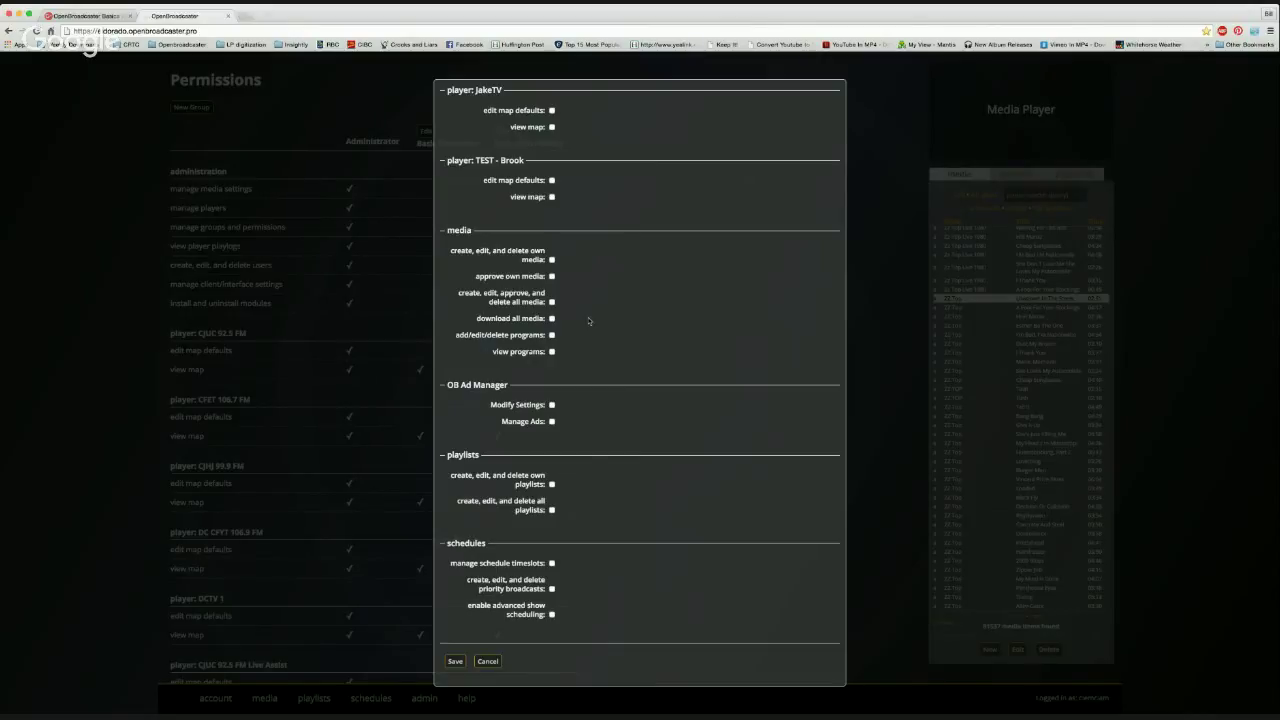
pyautogui.scroll(15, 593, 331)
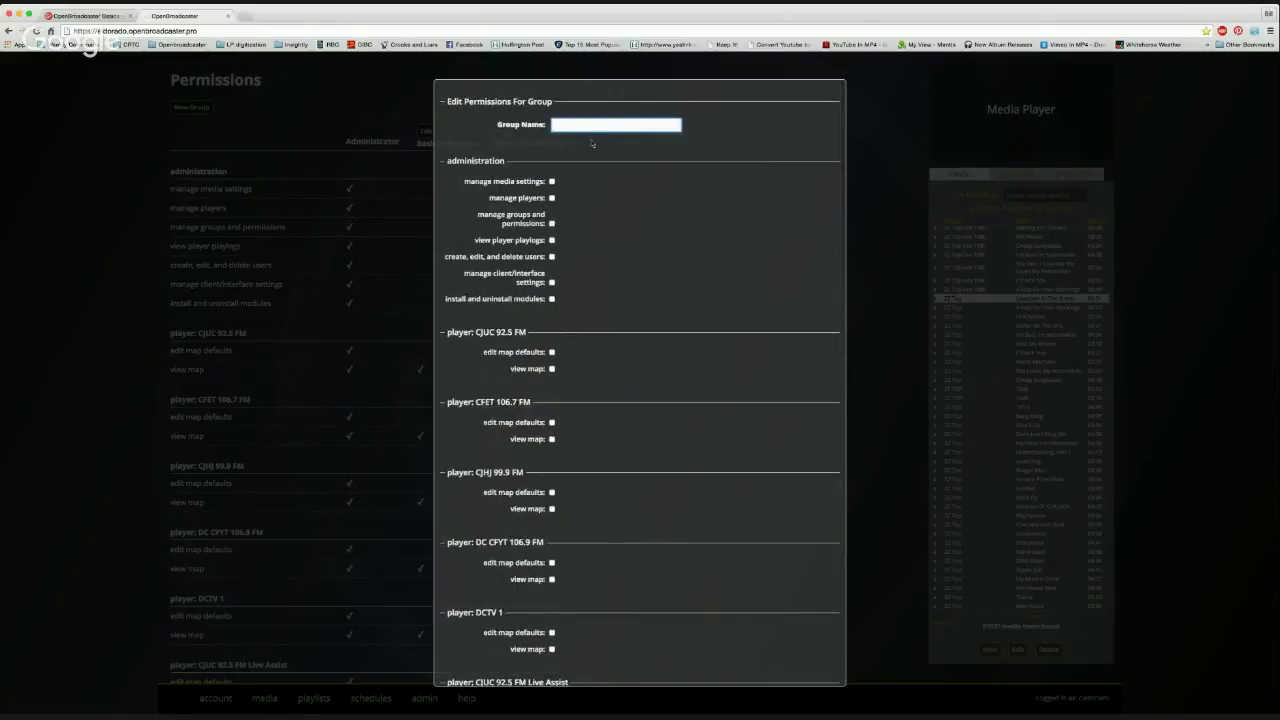
pyautogui.scroll(-10, 610, 384)
pyautogui.scroll(-5, 610, 386)
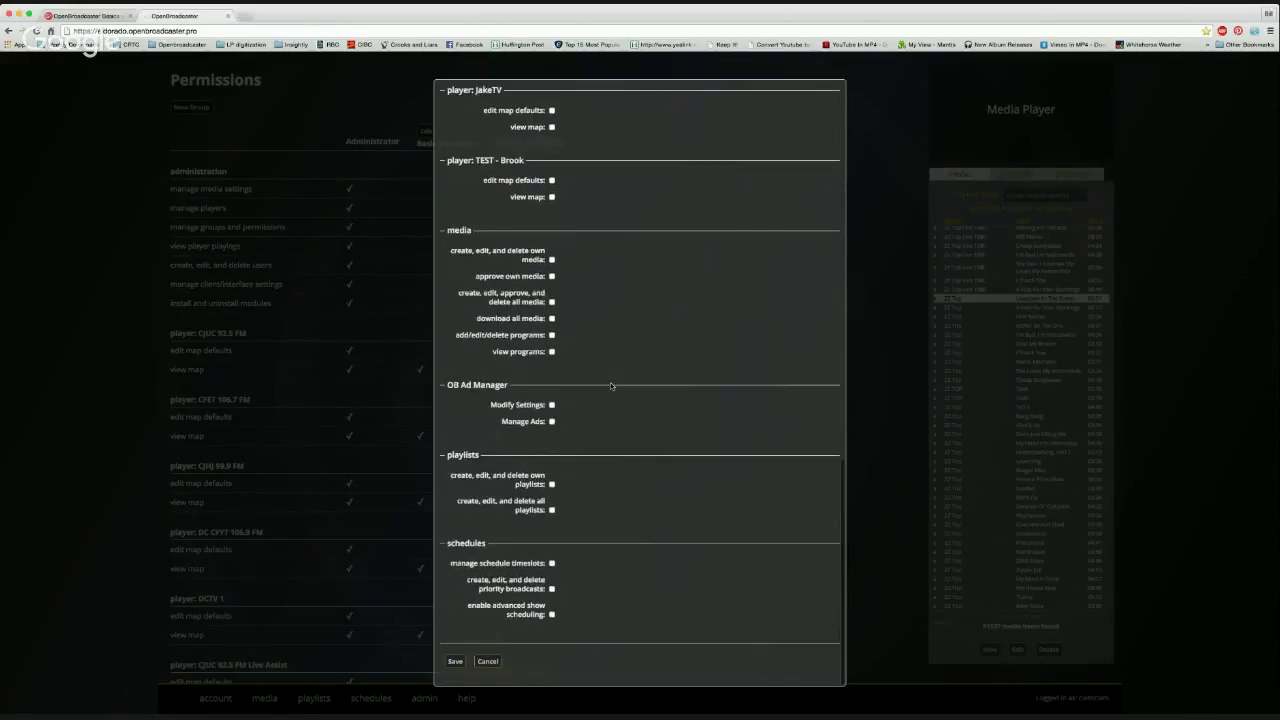
pyautogui.click(487, 661)
pyautogui.scroll(-10, 657, 437)
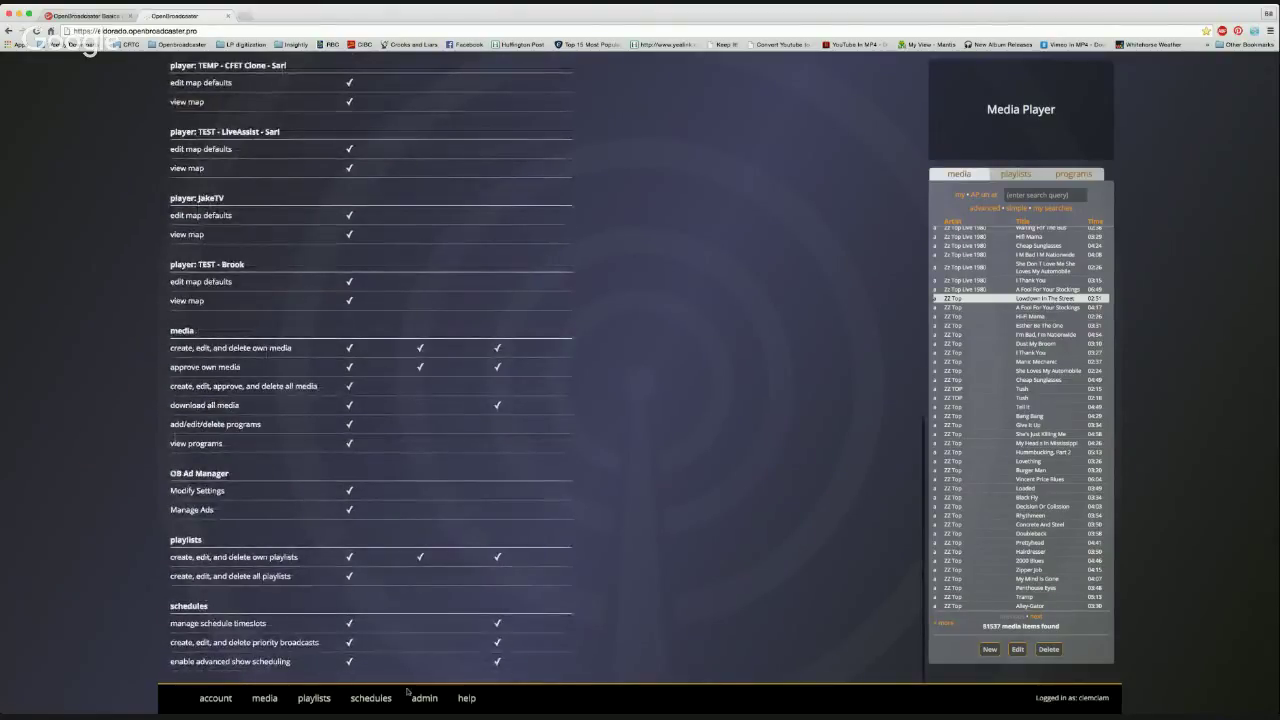
# Examine the installed and available modules, and open the media settings to view the categories and supported file formats
pyautogui.moveTo(432, 699)
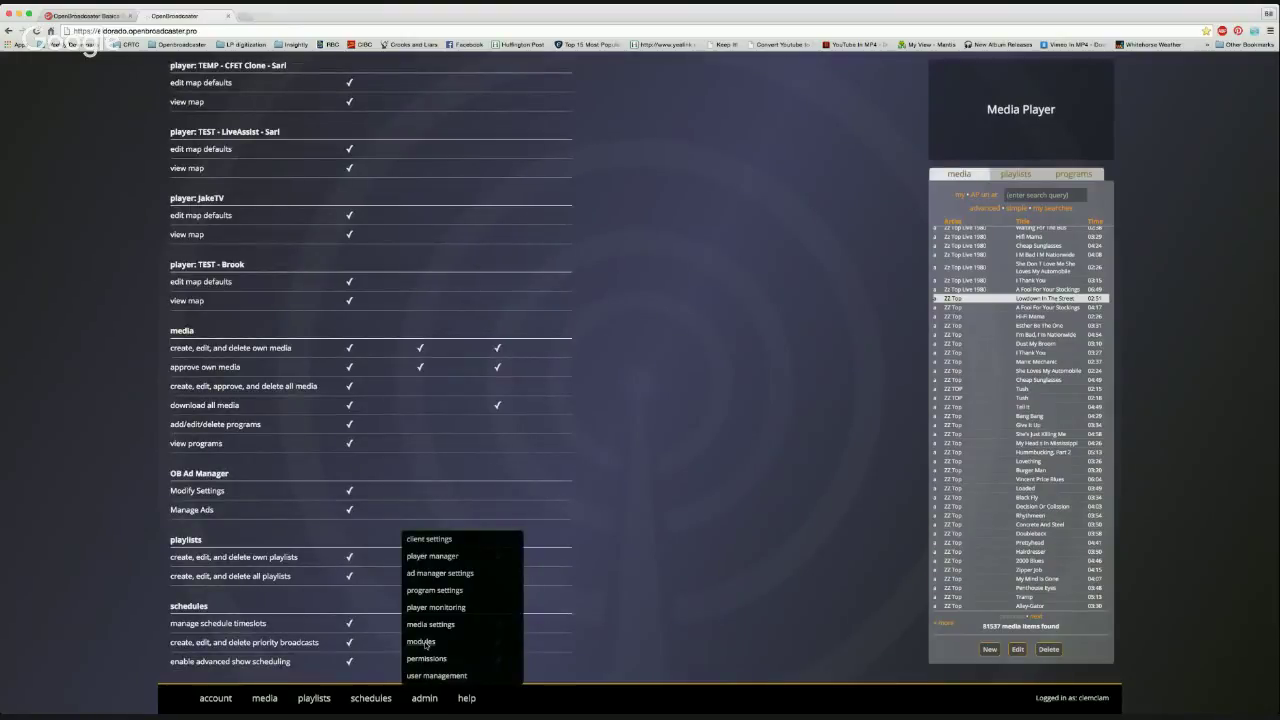
pyautogui.click(422, 642)
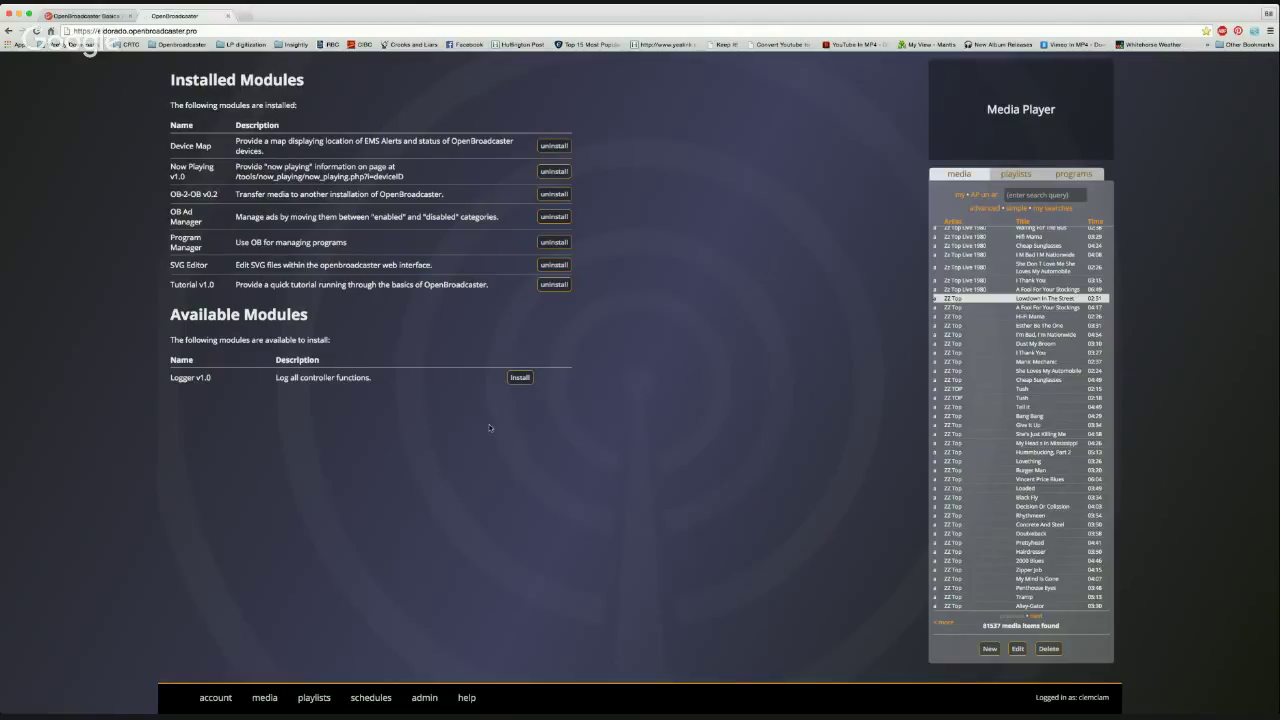
pyautogui.moveTo(414, 704)
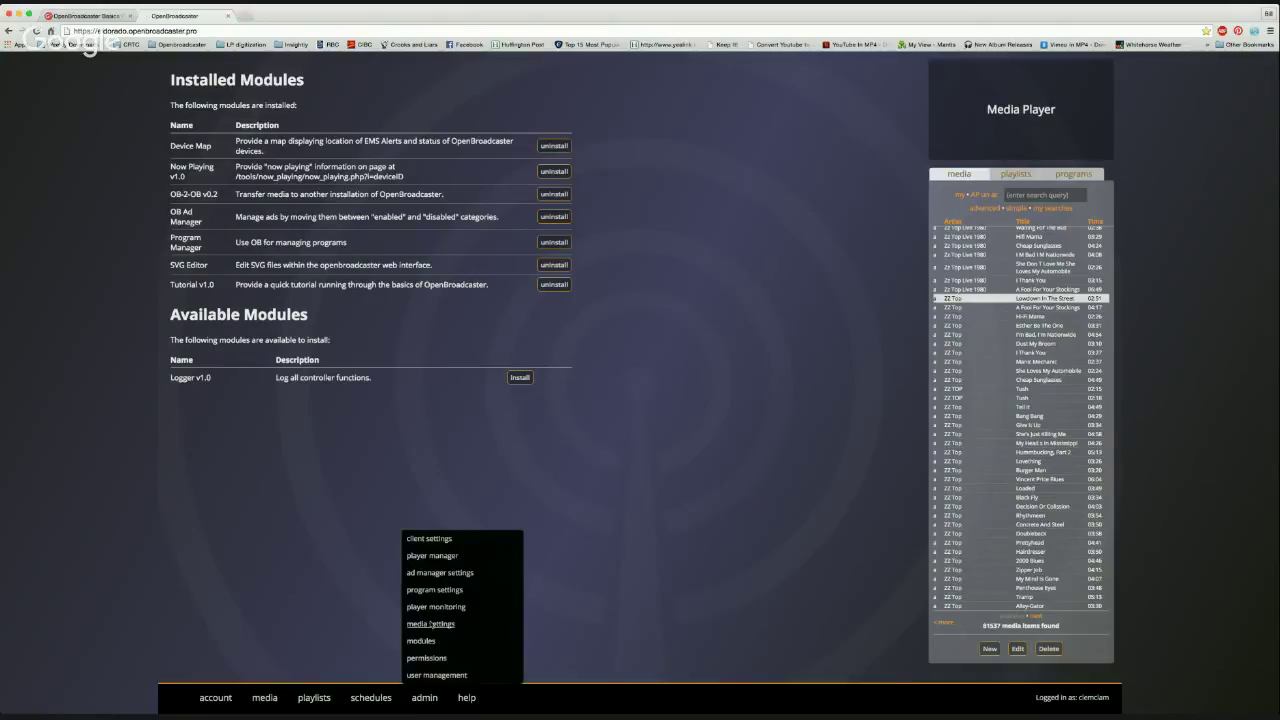
pyautogui.click(415, 624)
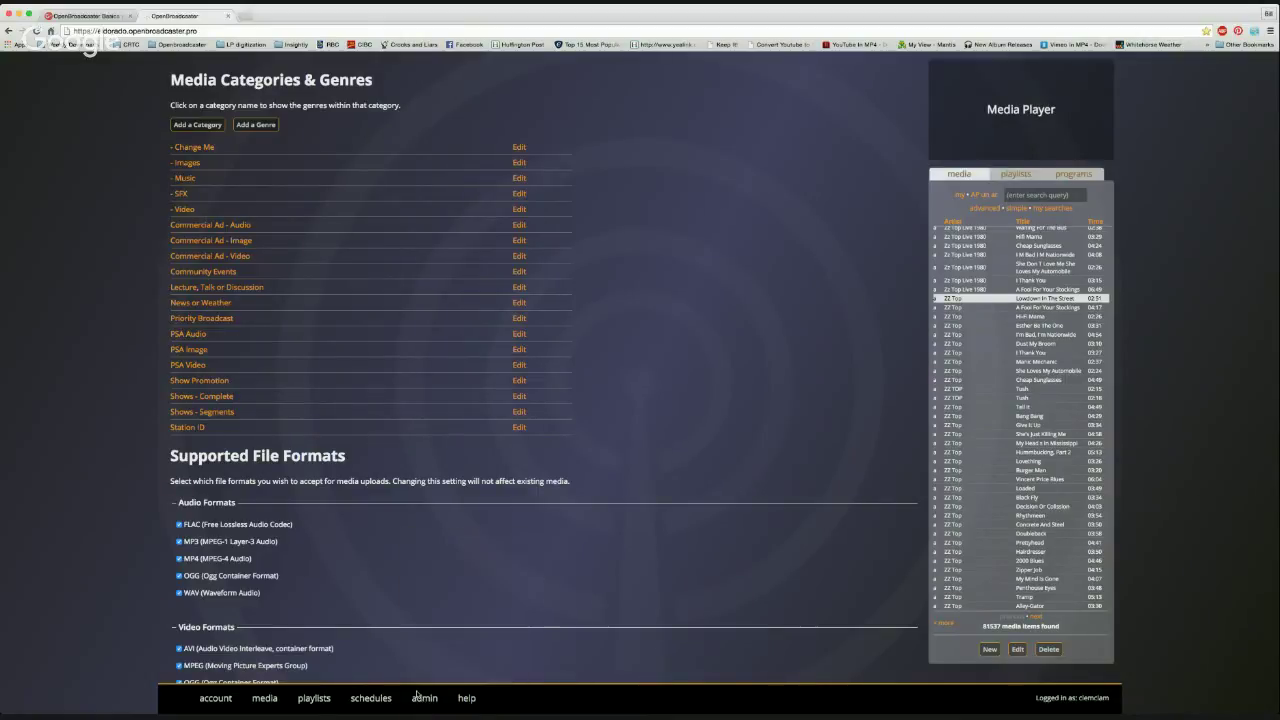
# Open player monitoring, set the filter field to Artist and choose the player CJUC 92.5 FM
pyautogui.moveTo(424, 697)
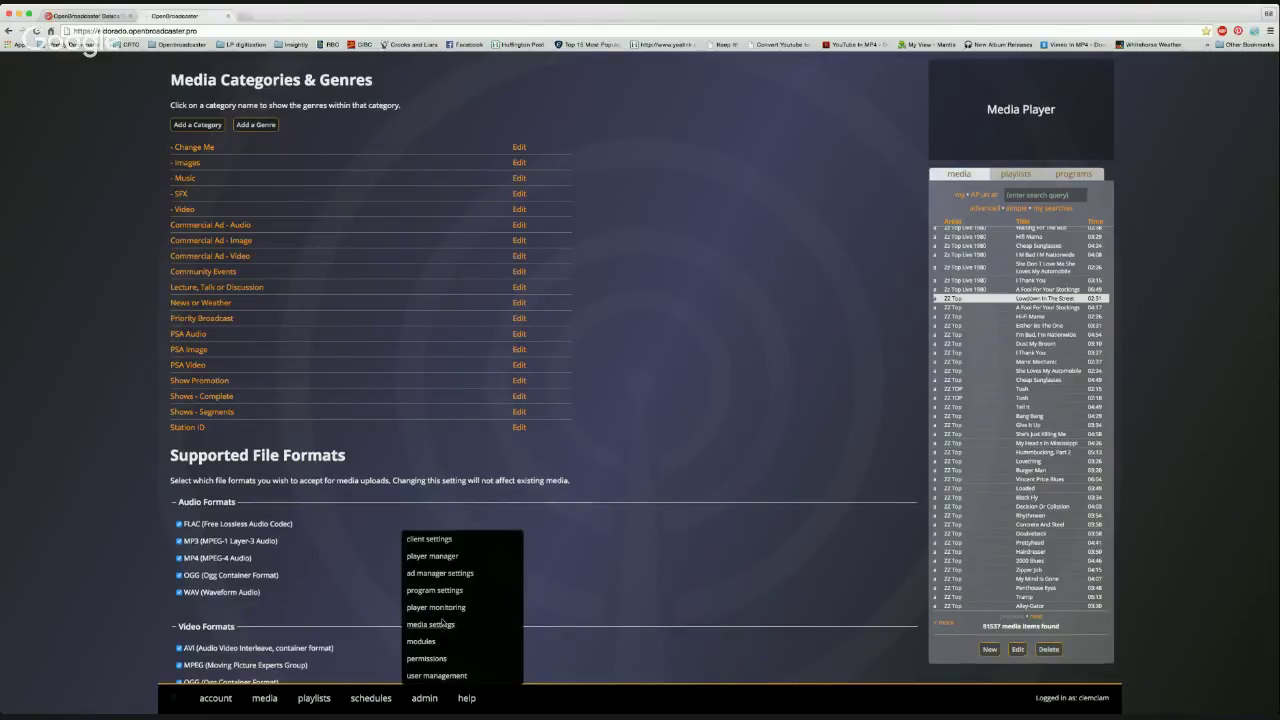
pyautogui.click(444, 609)
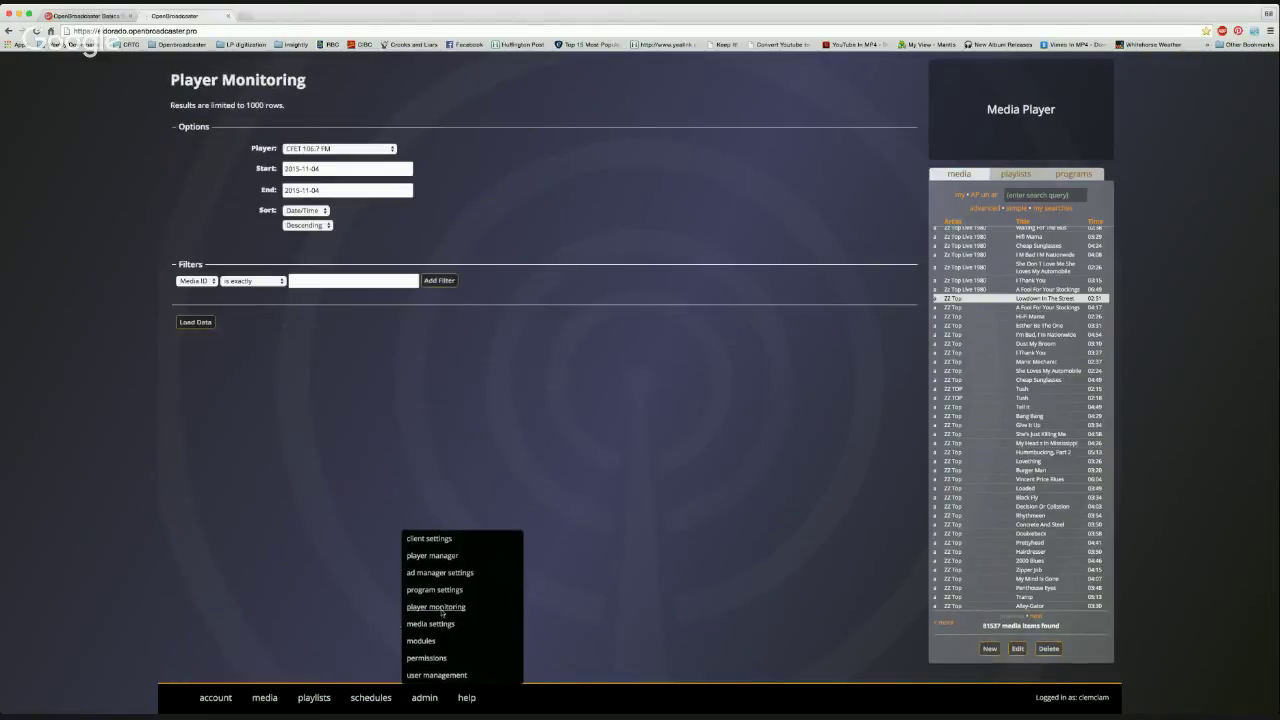
pyautogui.click(197, 281)
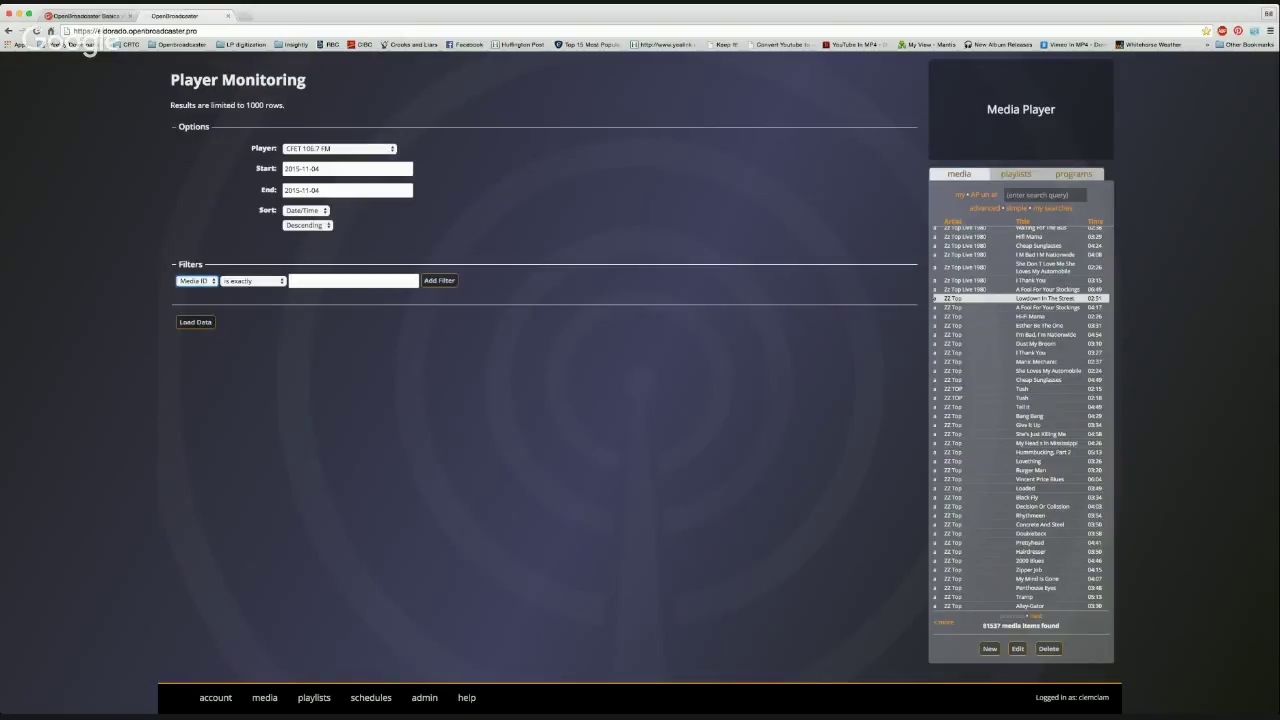
pyautogui.click(200, 292)
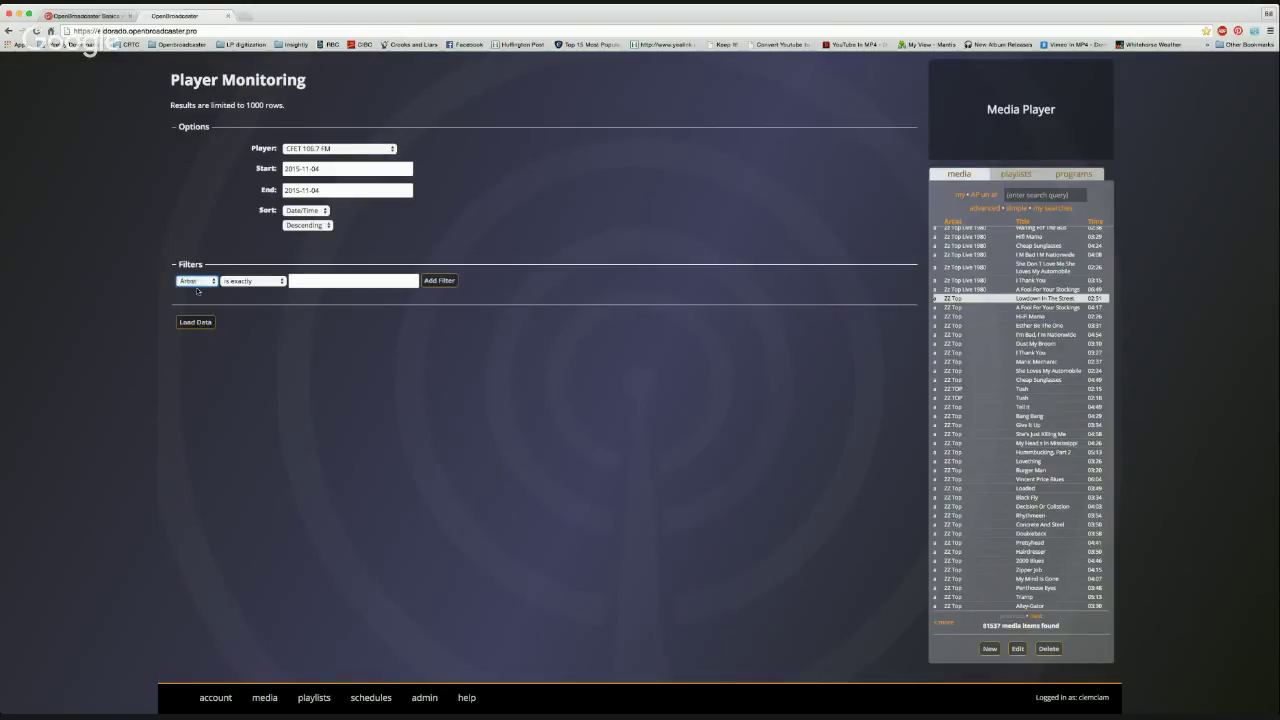
pyautogui.click(336, 148)
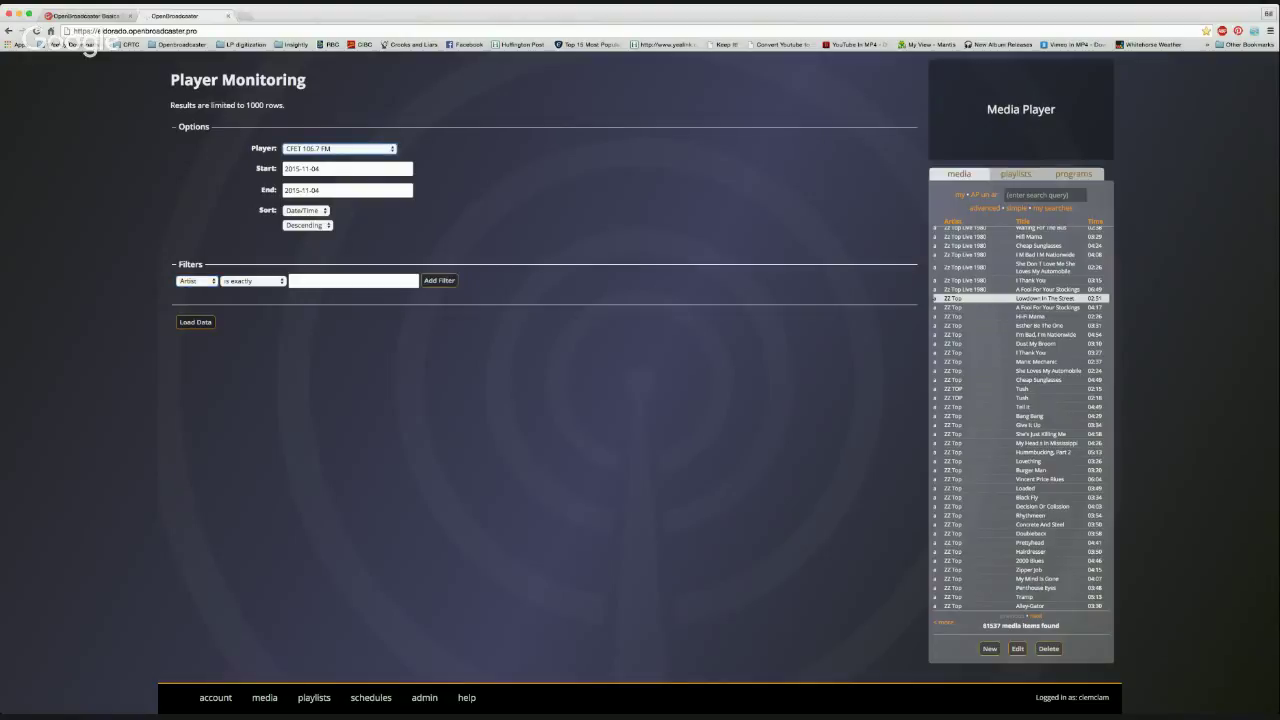
pyautogui.press('Down')
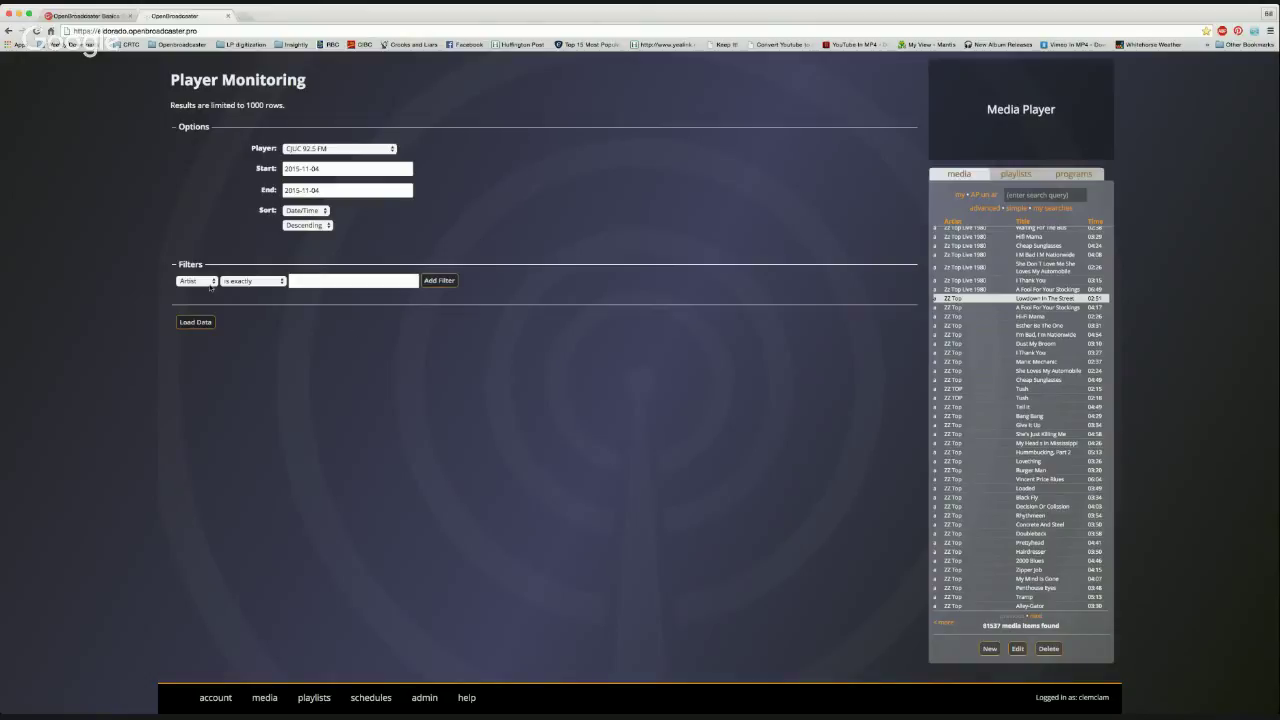
# Set the monitoring period to start on 2015-06-01 and end on 2015-11-04
pyautogui.click(320, 169)
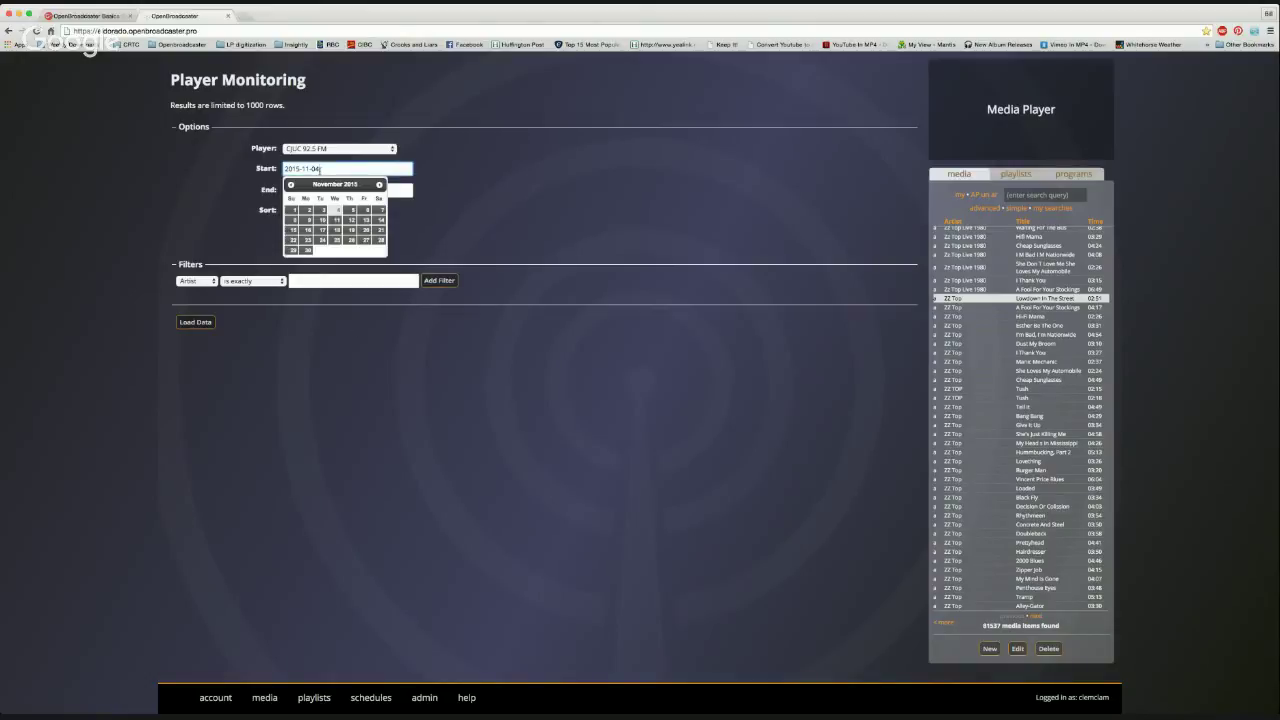
pyautogui.click(291, 184)
pyautogui.click(291, 184)
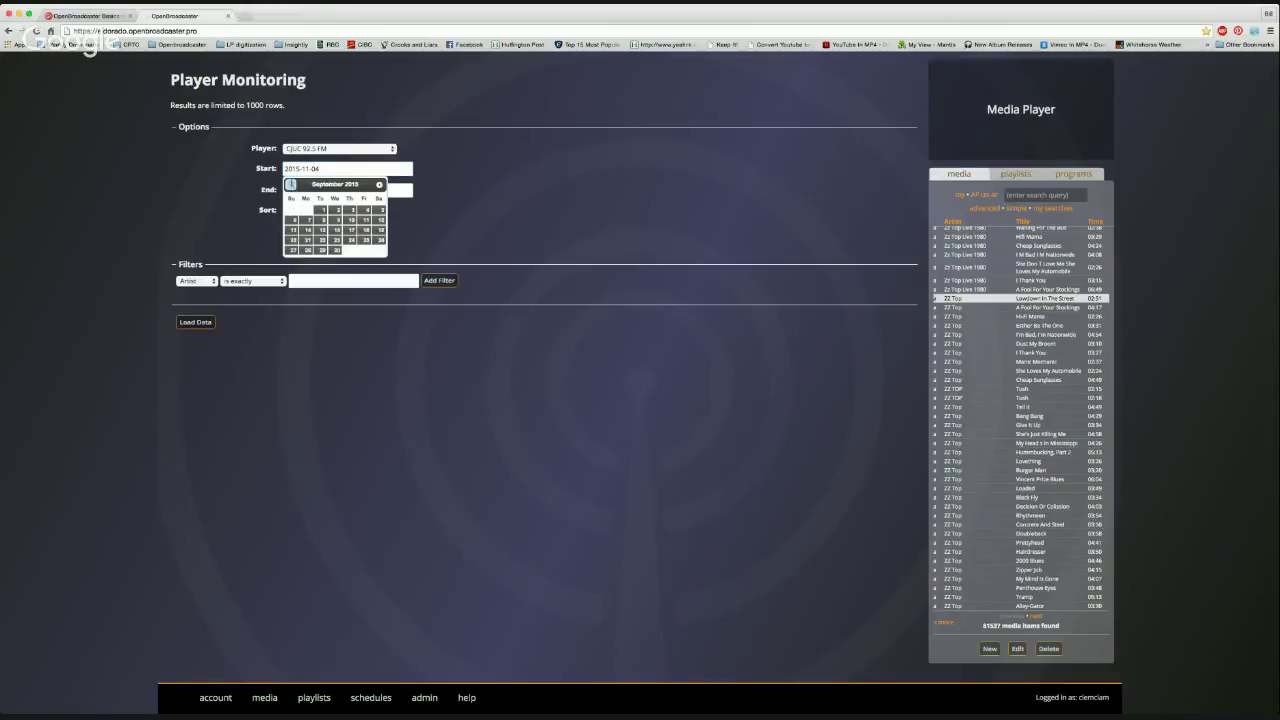
pyautogui.click(291, 184)
pyautogui.click(291, 184)
pyautogui.click(291, 184)
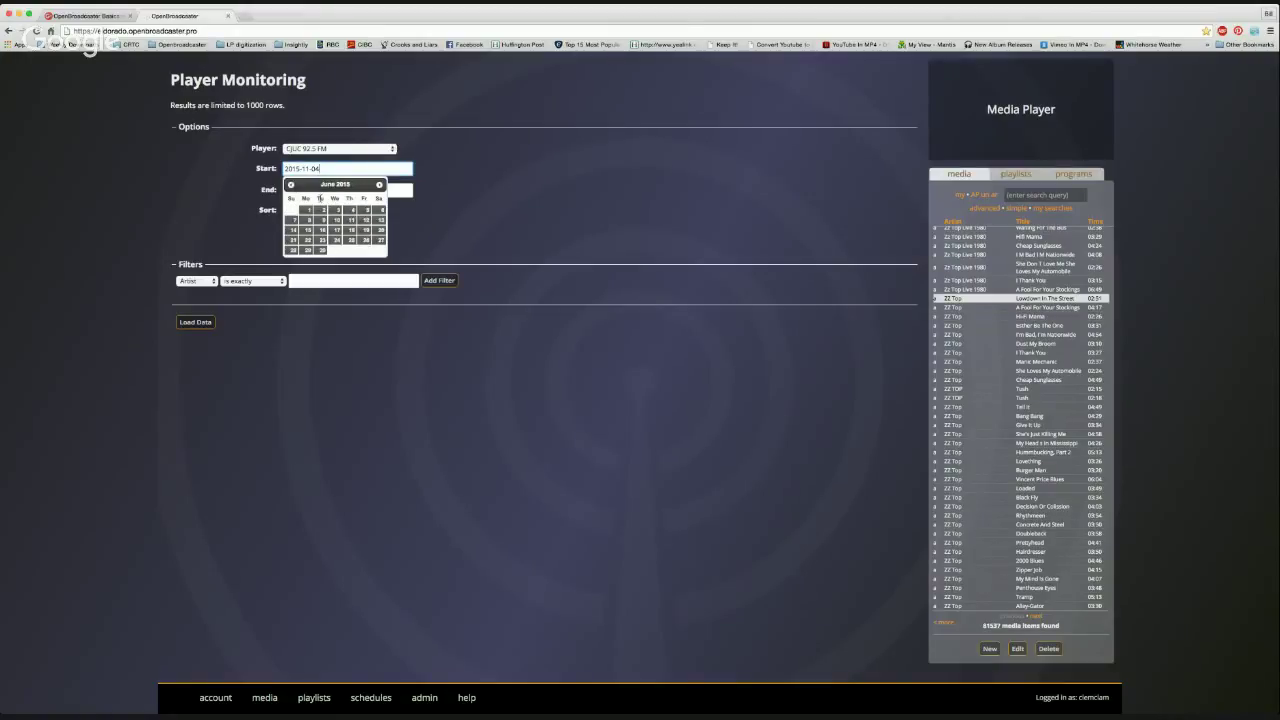
pyautogui.click(308, 210)
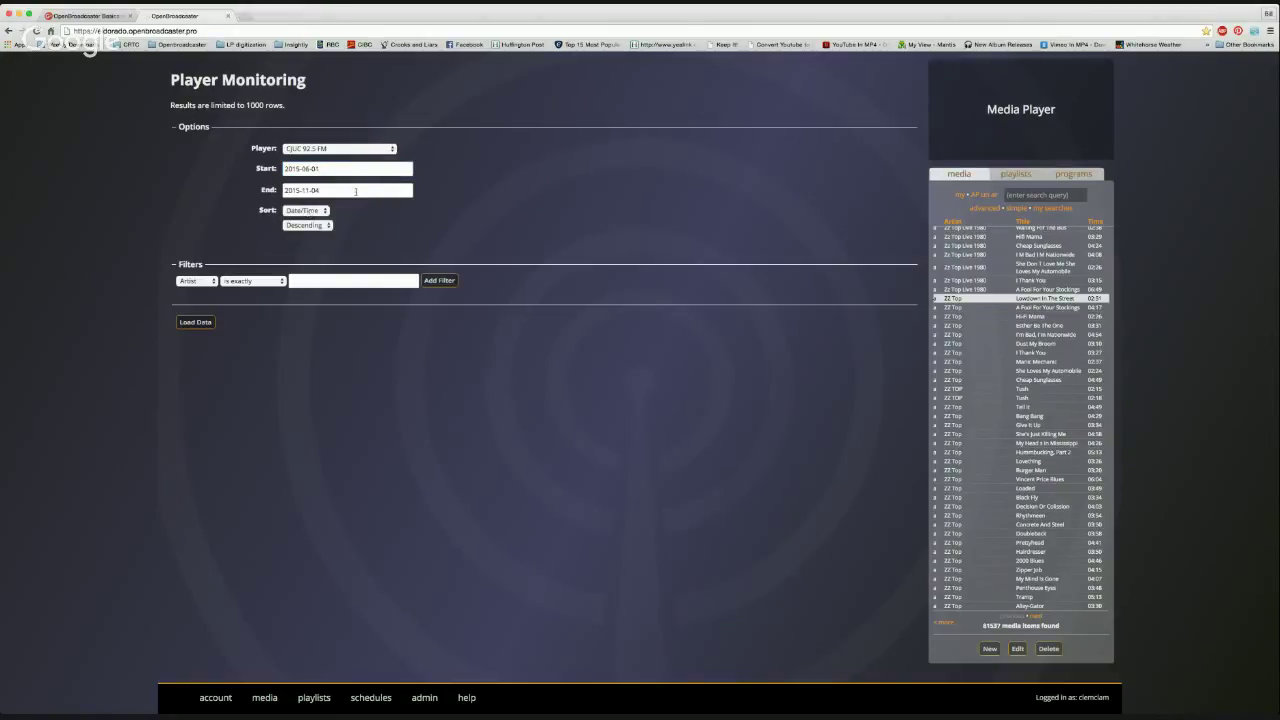
pyautogui.click(355, 191)
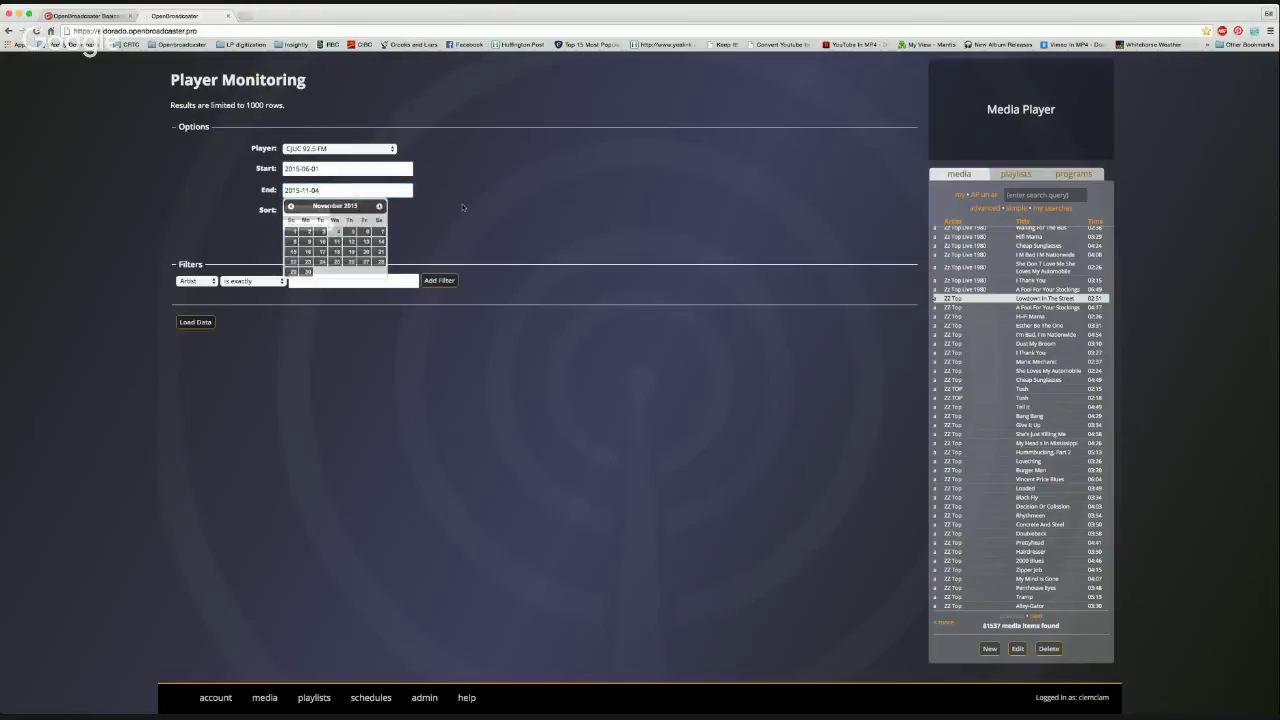
pyautogui.click(397, 234)
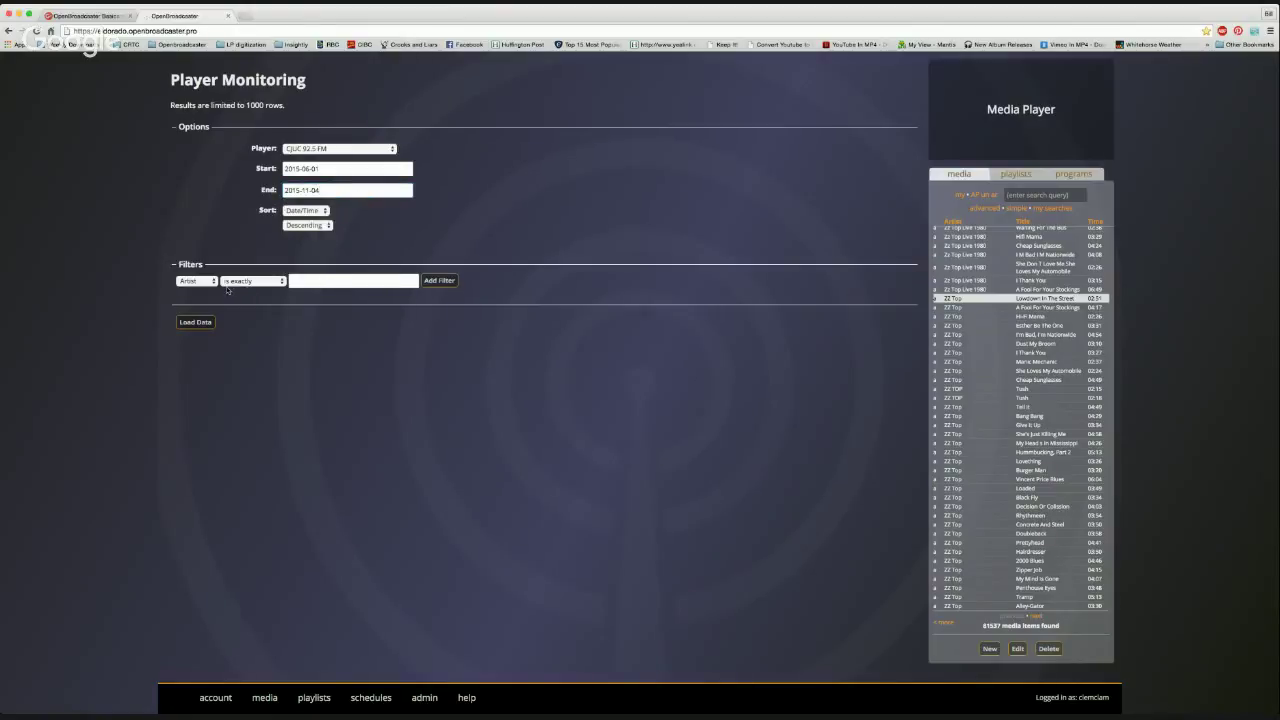
# Add the filter "Artist is exactly kim beggs", load the play data and look through the results
pyautogui.click(378, 278)
pyautogui.write('zz')
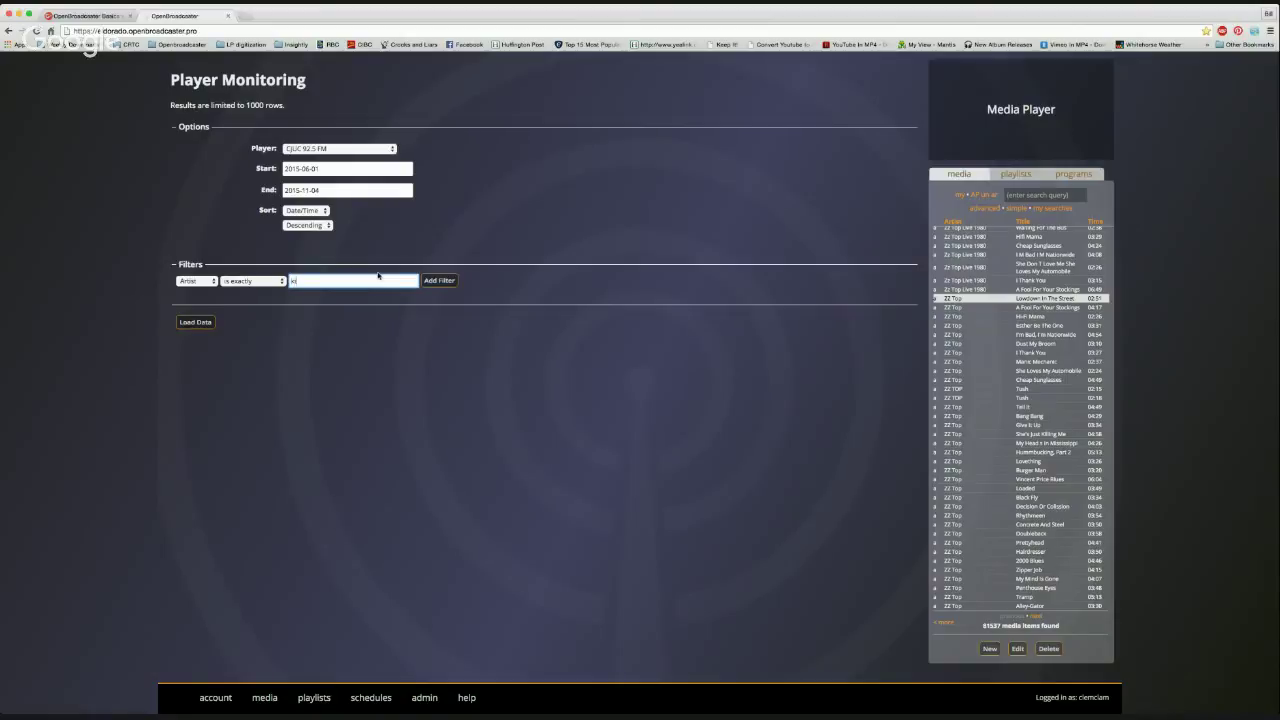
pyautogui.write('im beggs')
pyautogui.click(445, 280)
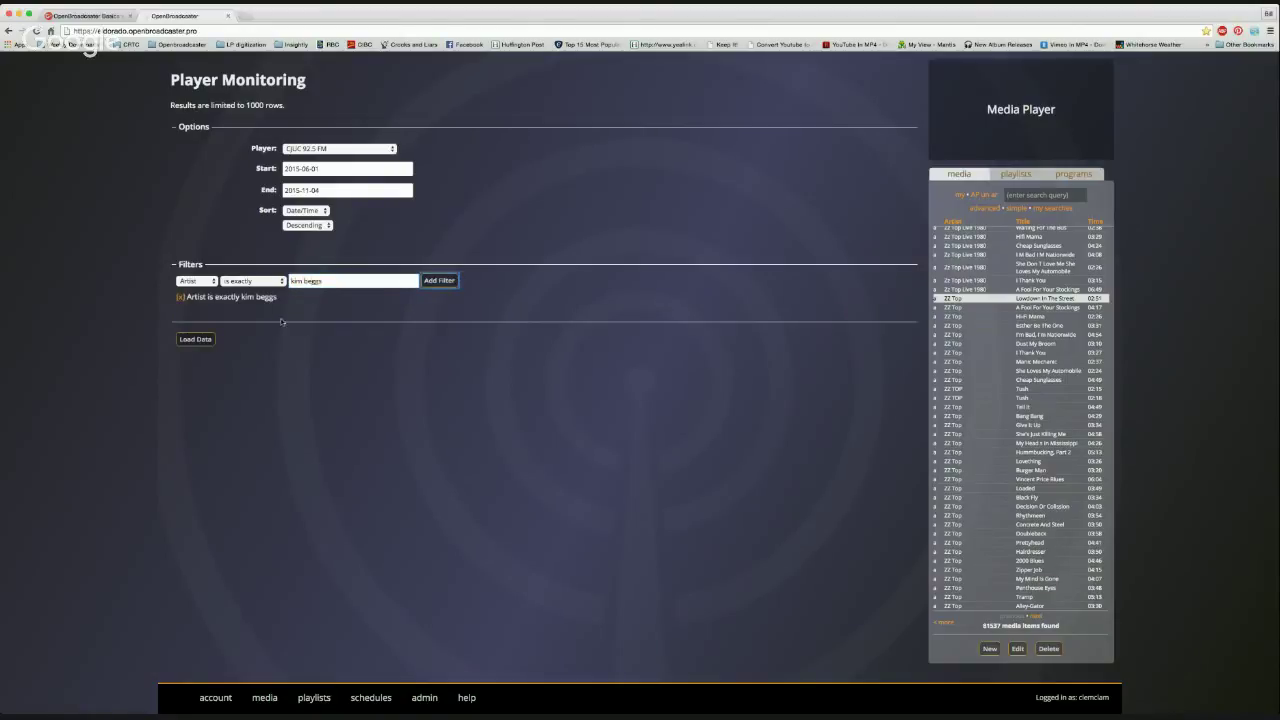
pyautogui.click(195, 339)
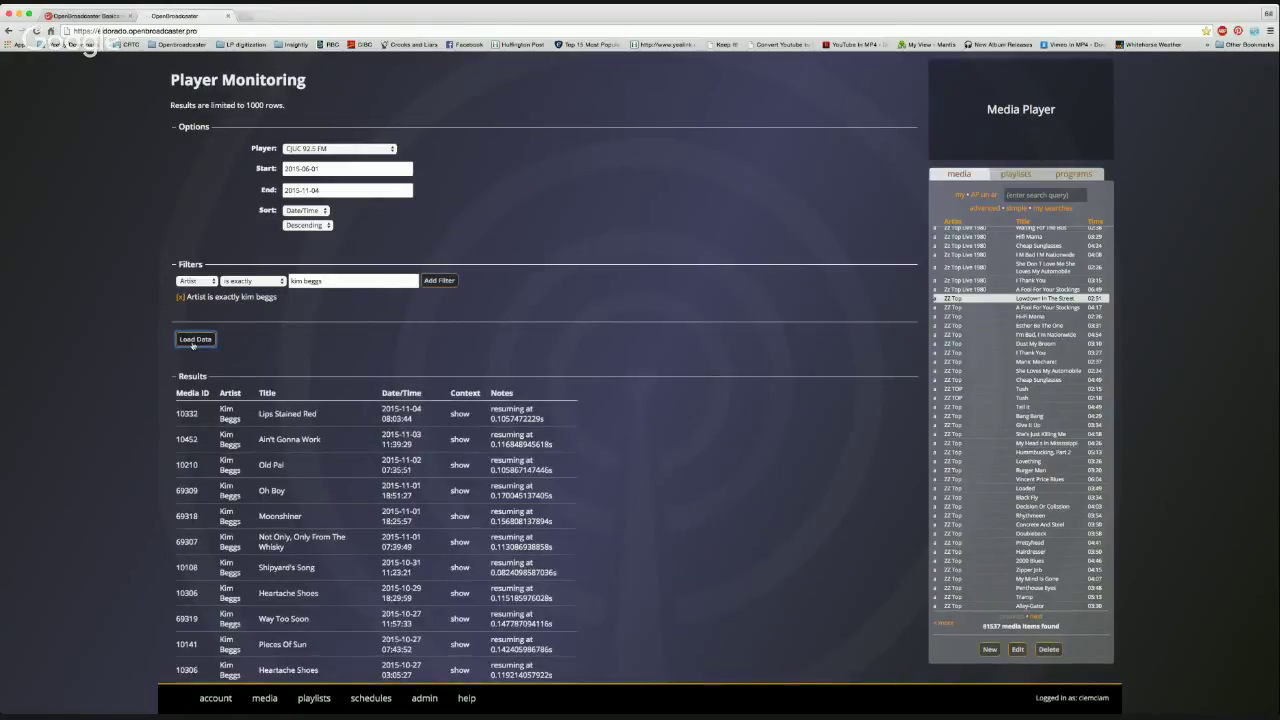
pyautogui.scroll(-10, 582, 434)
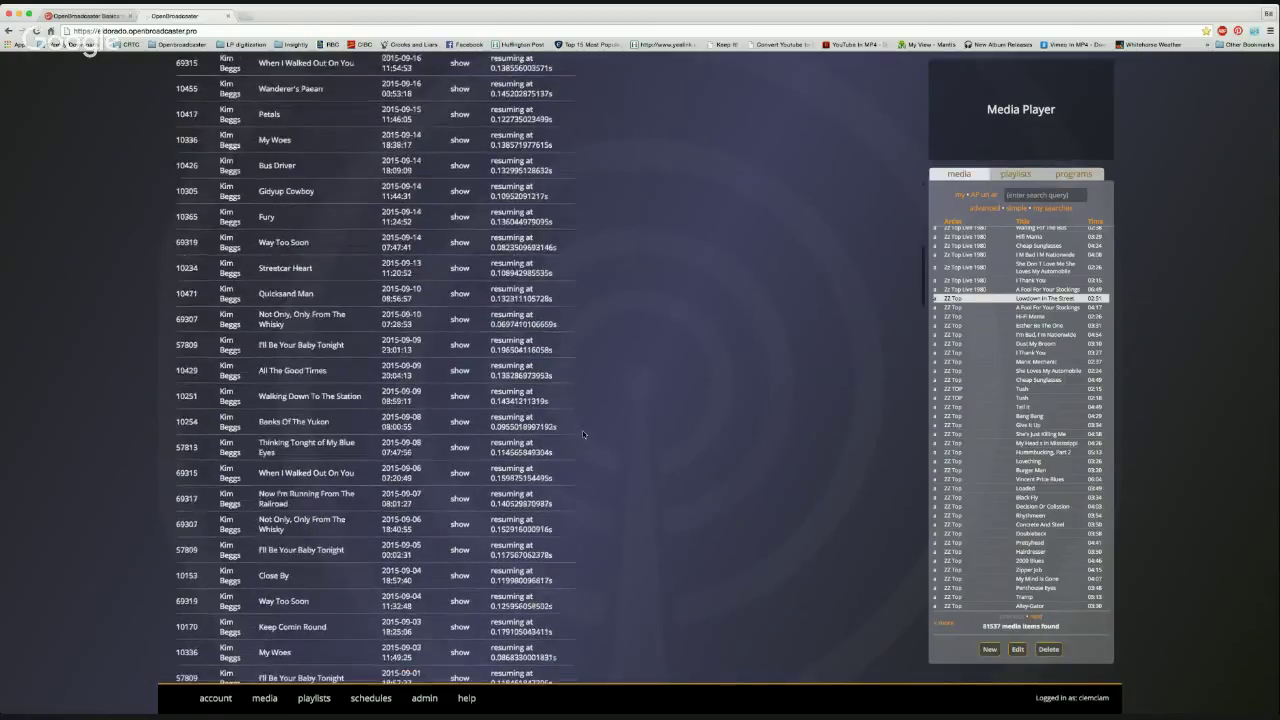
pyautogui.scroll(-15, 583, 434)
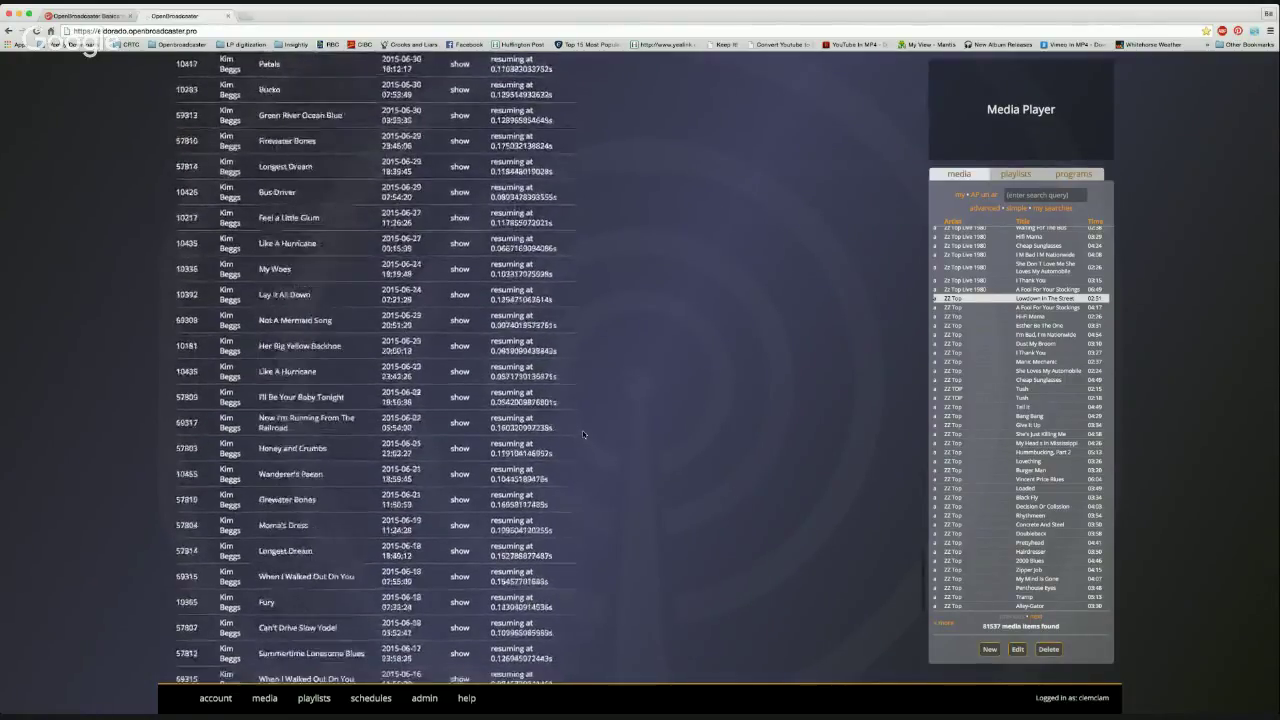
pyautogui.scroll(20, 582, 430)
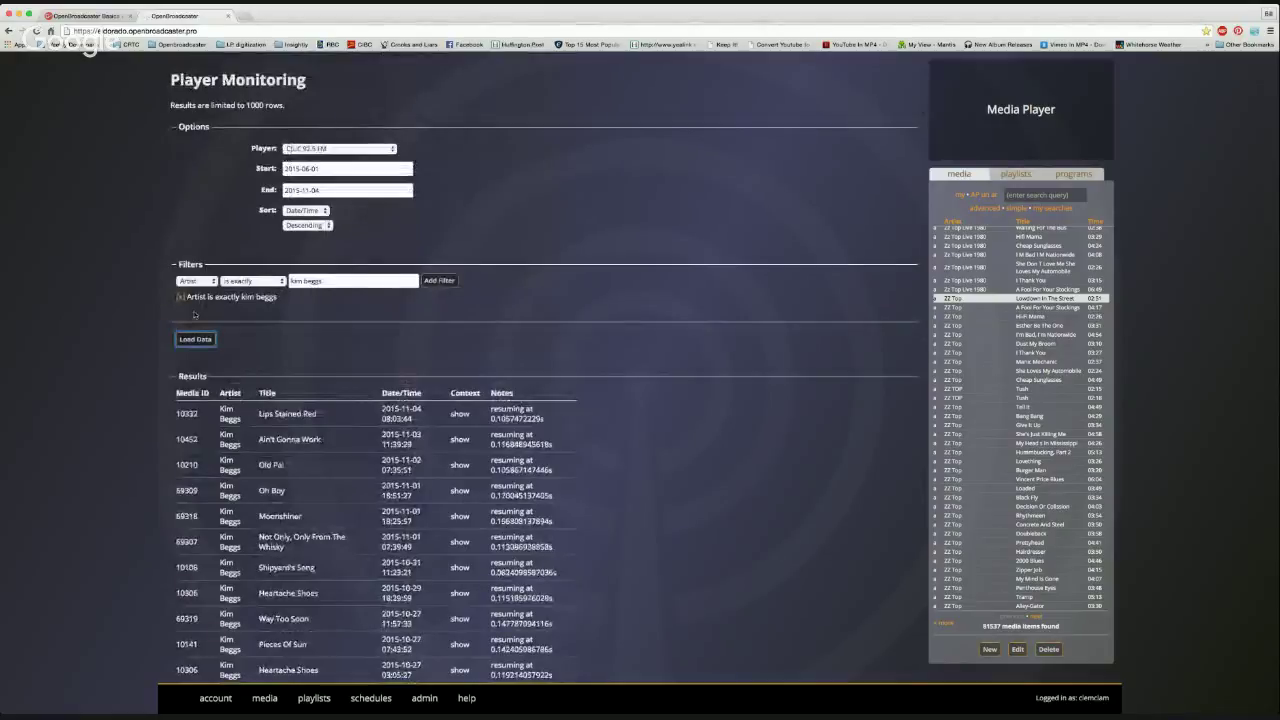
# Open the program settings and look through the credit roles, themes and licenses
pyautogui.click(423, 699)
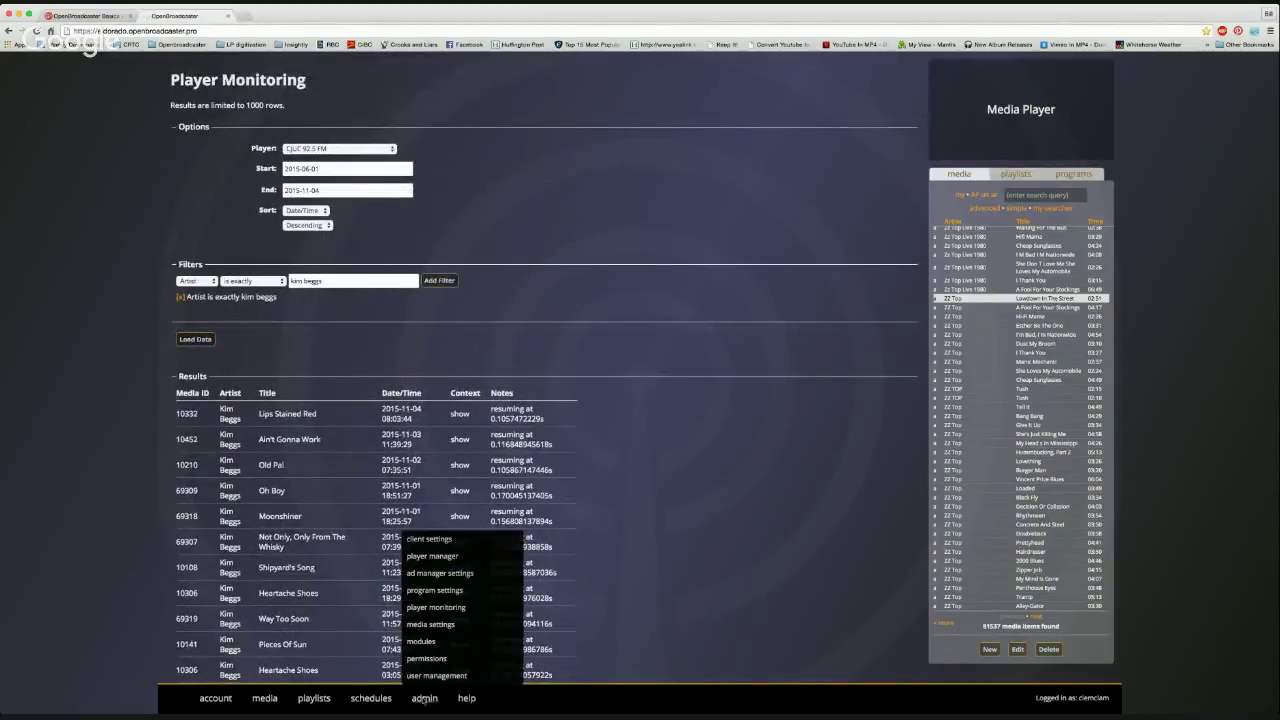
pyautogui.click(438, 591)
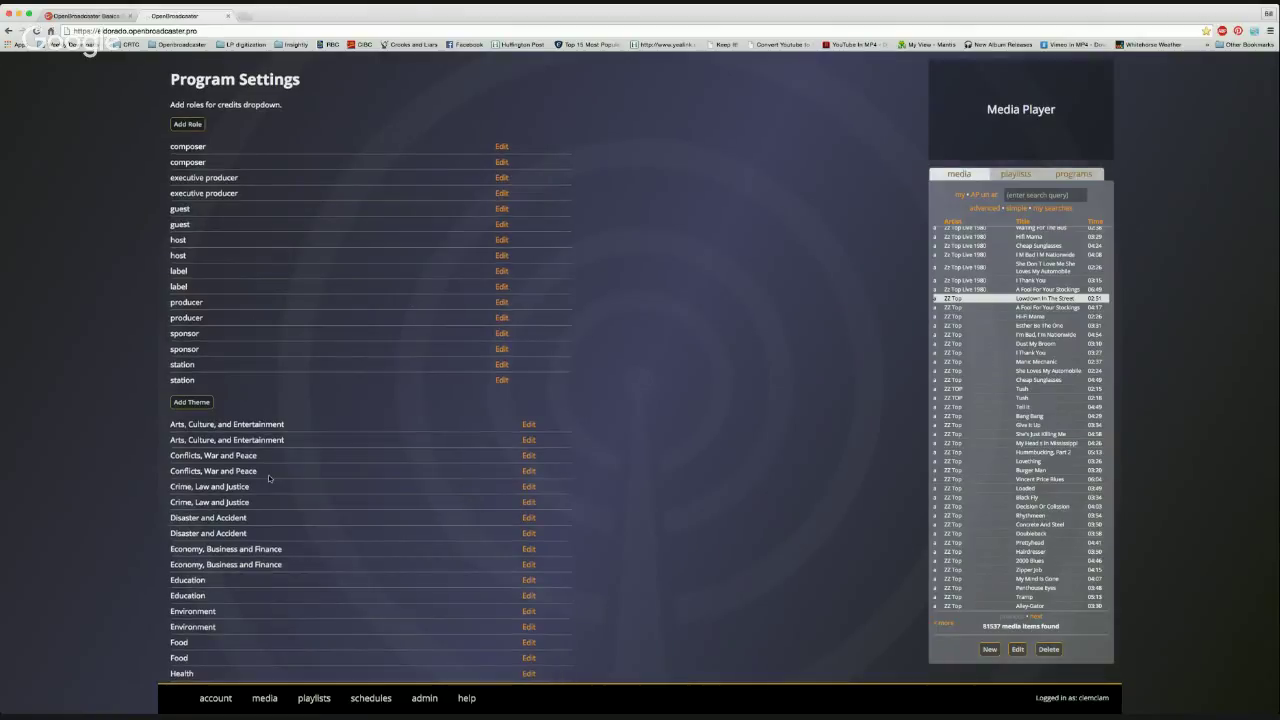
pyautogui.scroll(-5, 268, 478)
pyautogui.scroll(-2, 268, 478)
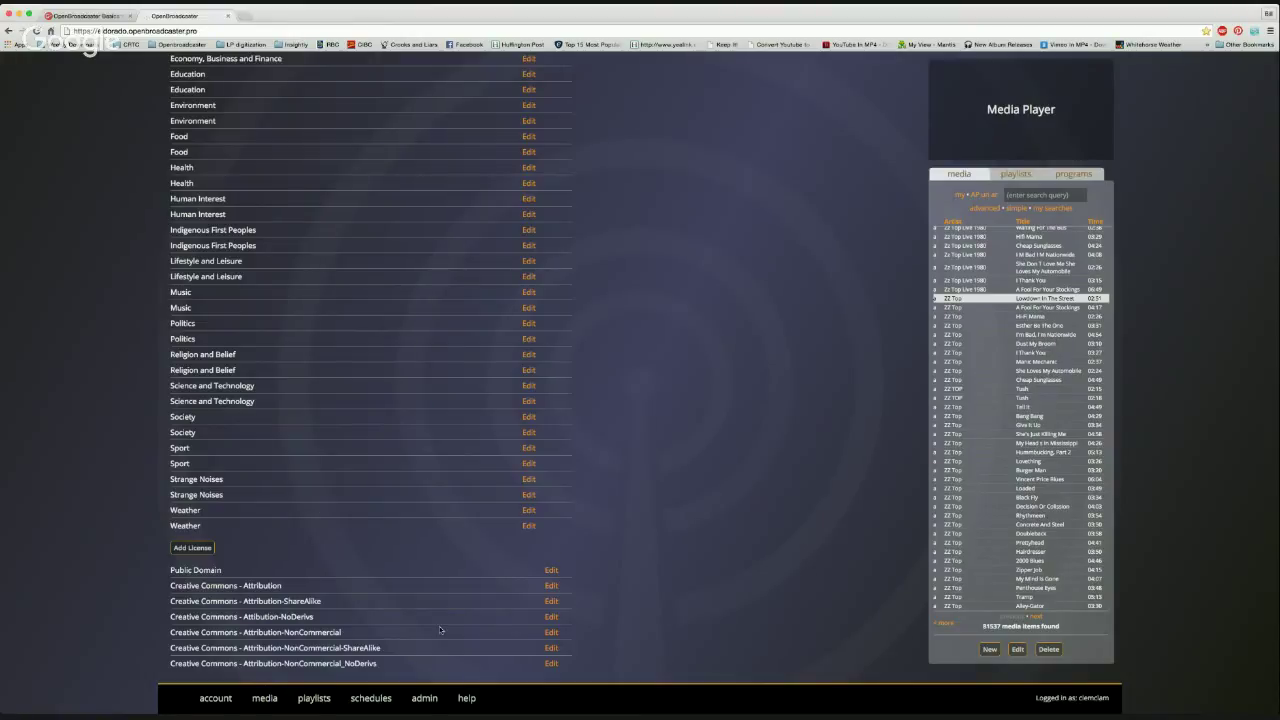
# Open the player manager, expand the CJUC 92.5 FM player and examine its settings and station IDs
pyautogui.click(424, 698)
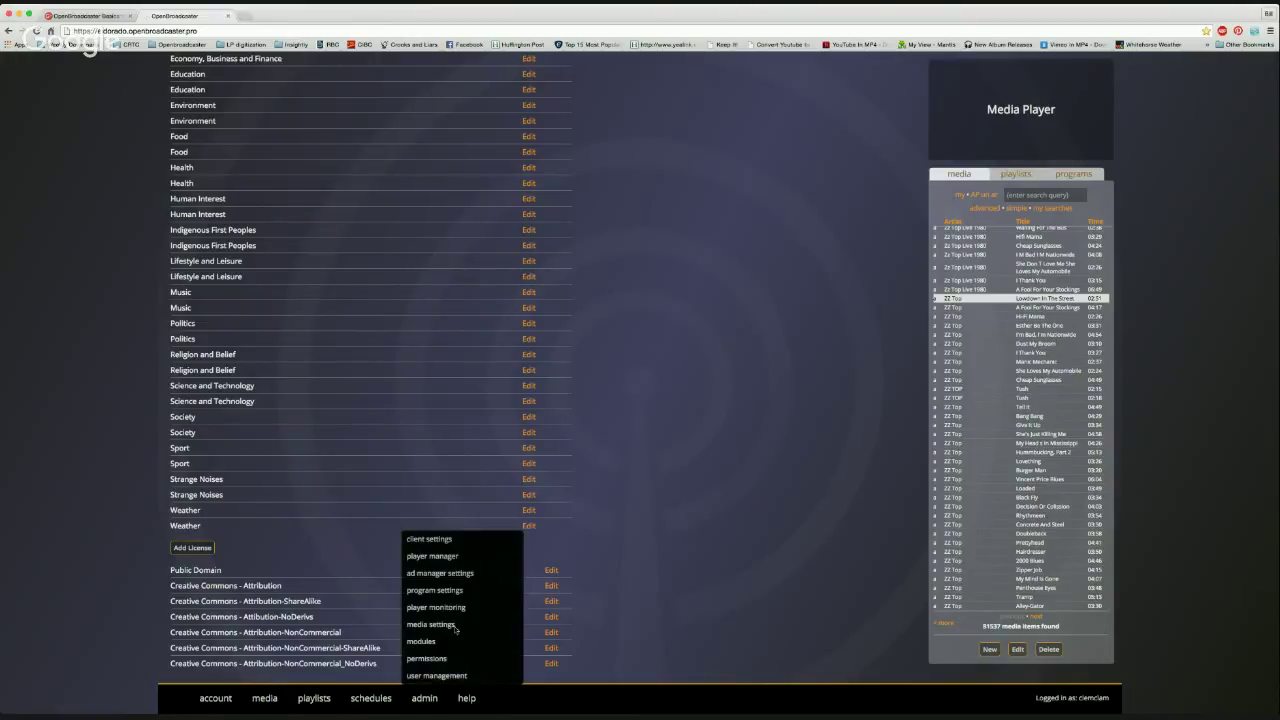
pyautogui.click(446, 558)
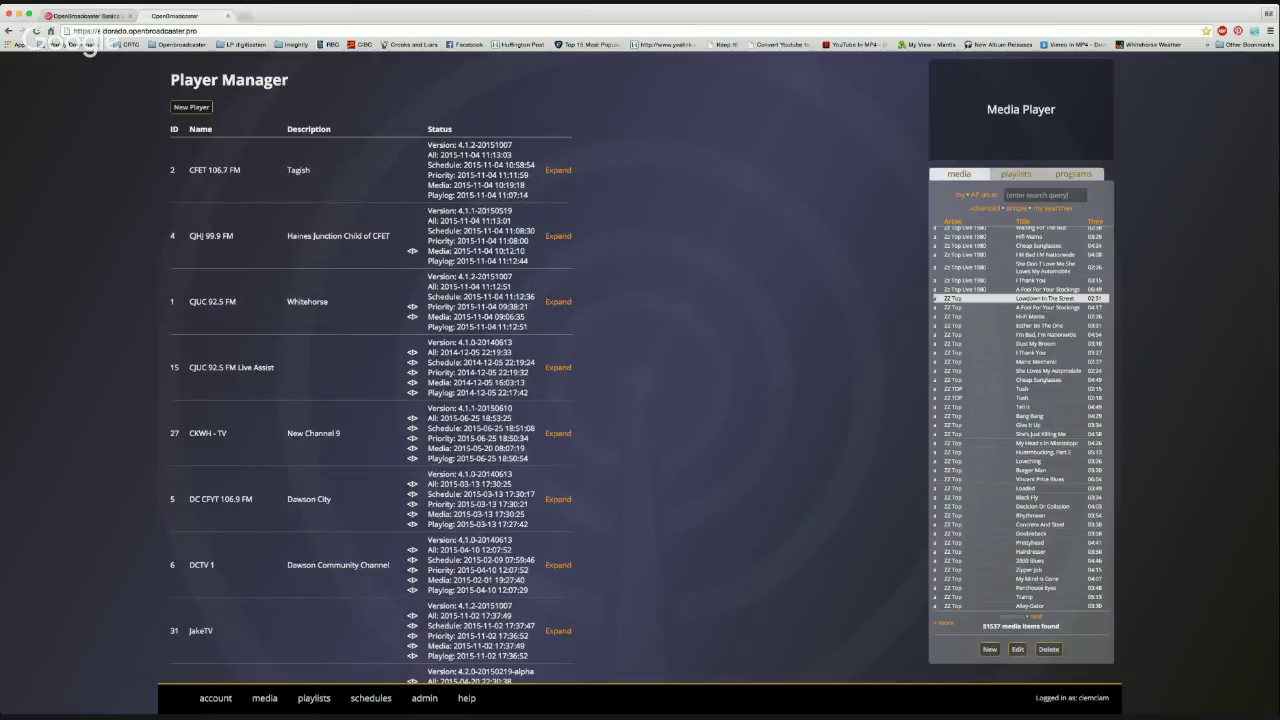
pyautogui.click(557, 301)
pyautogui.scroll(-1, 466, 348)
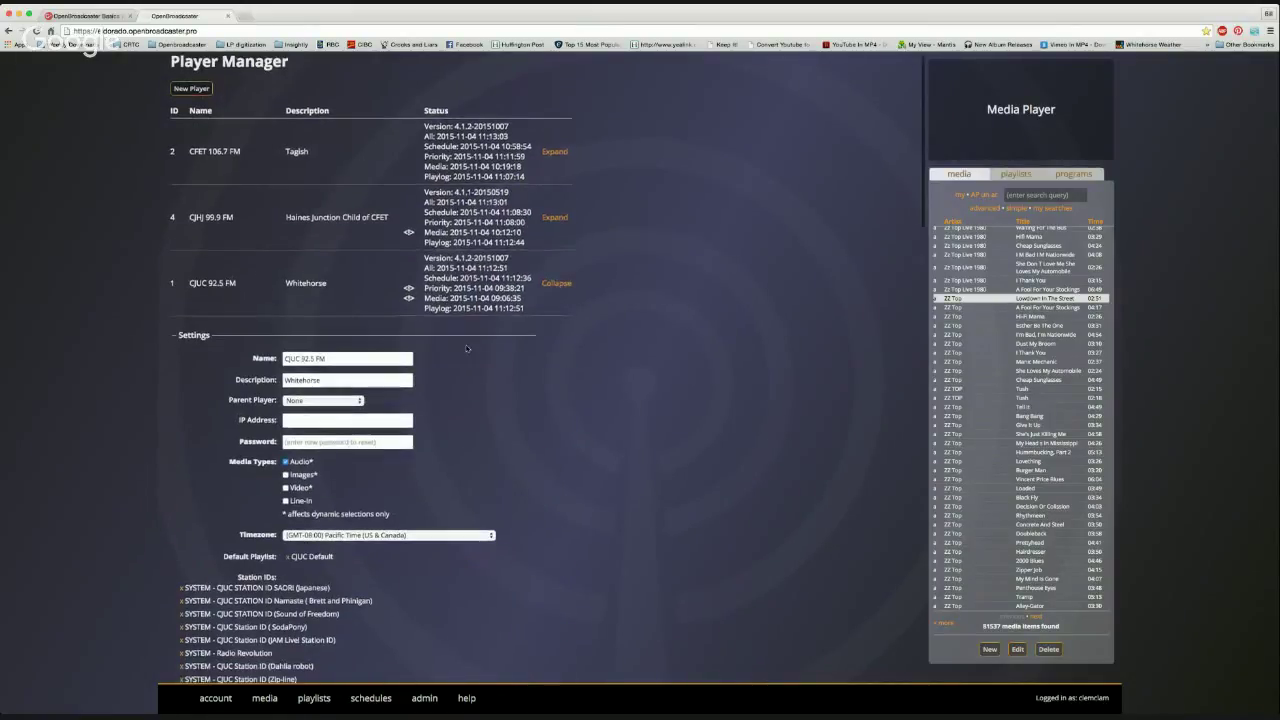
pyautogui.scroll(-20, 472, 335)
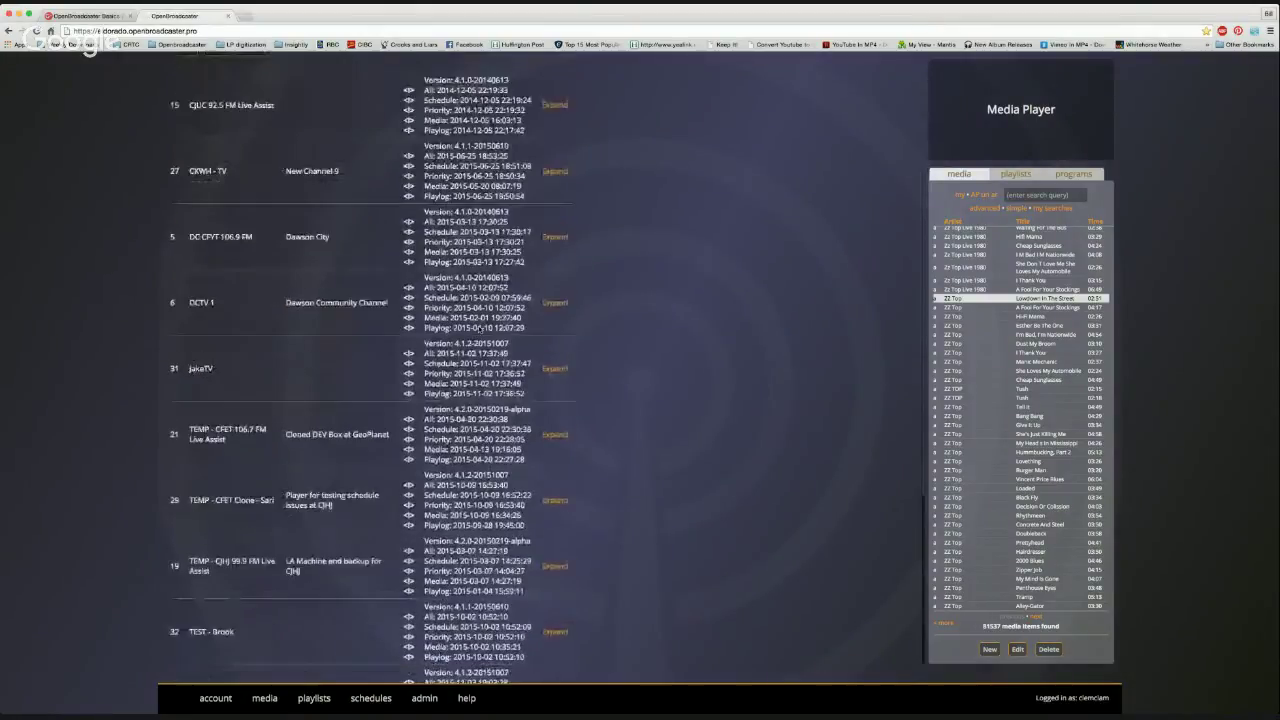
pyautogui.scroll(15, 478, 325)
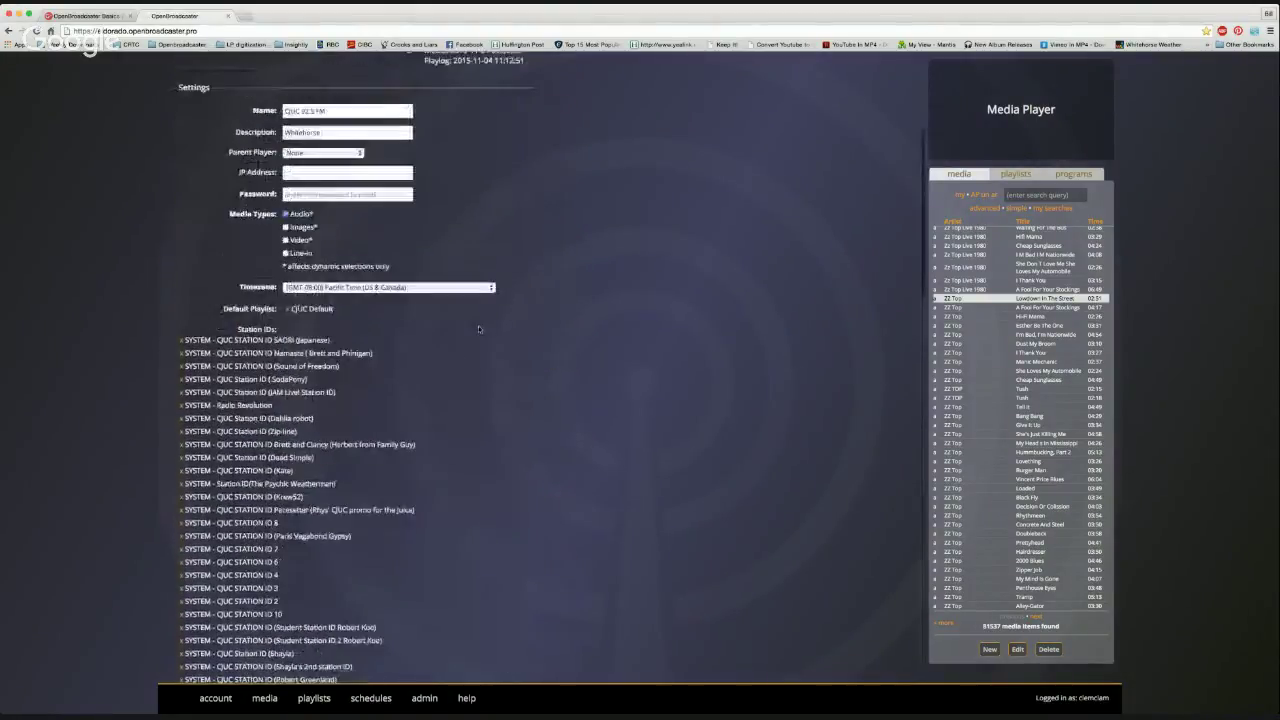
pyautogui.scroll(5, 478, 325)
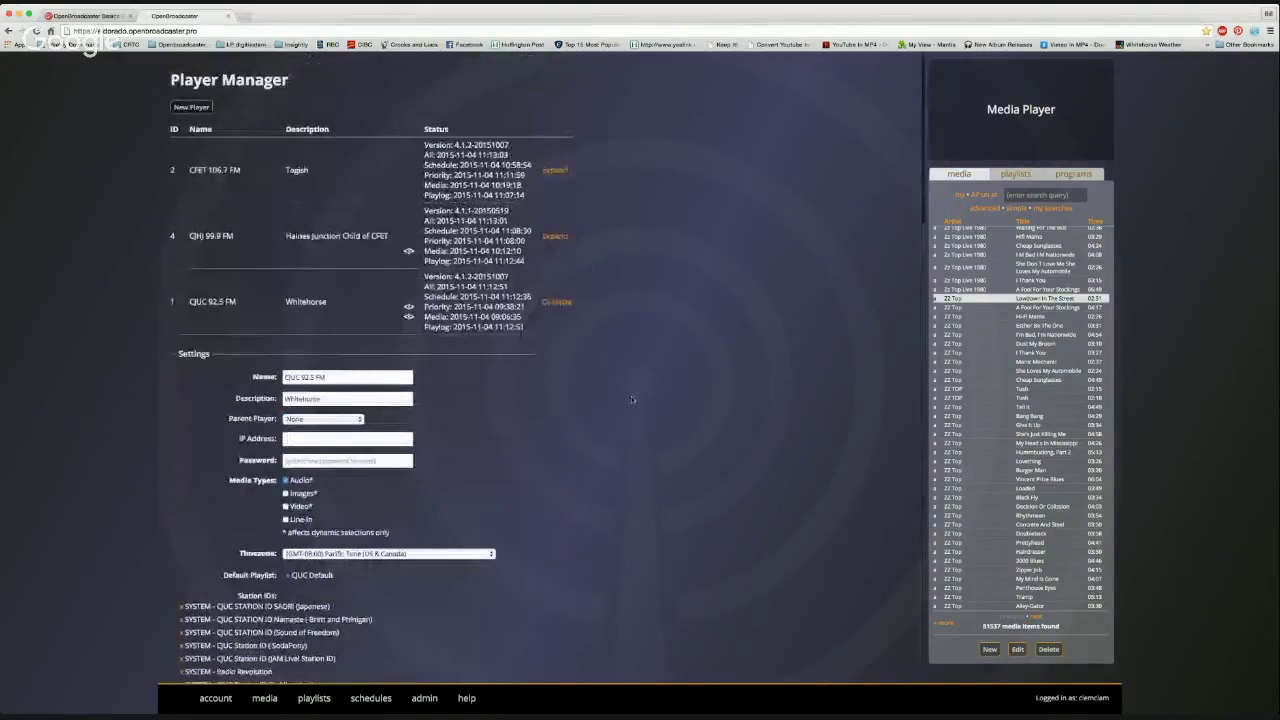
pyautogui.scroll(-15, 631, 399)
# Open the client settings to view the welcome message, and return to the group permissions page
pyautogui.moveTo(424, 698)
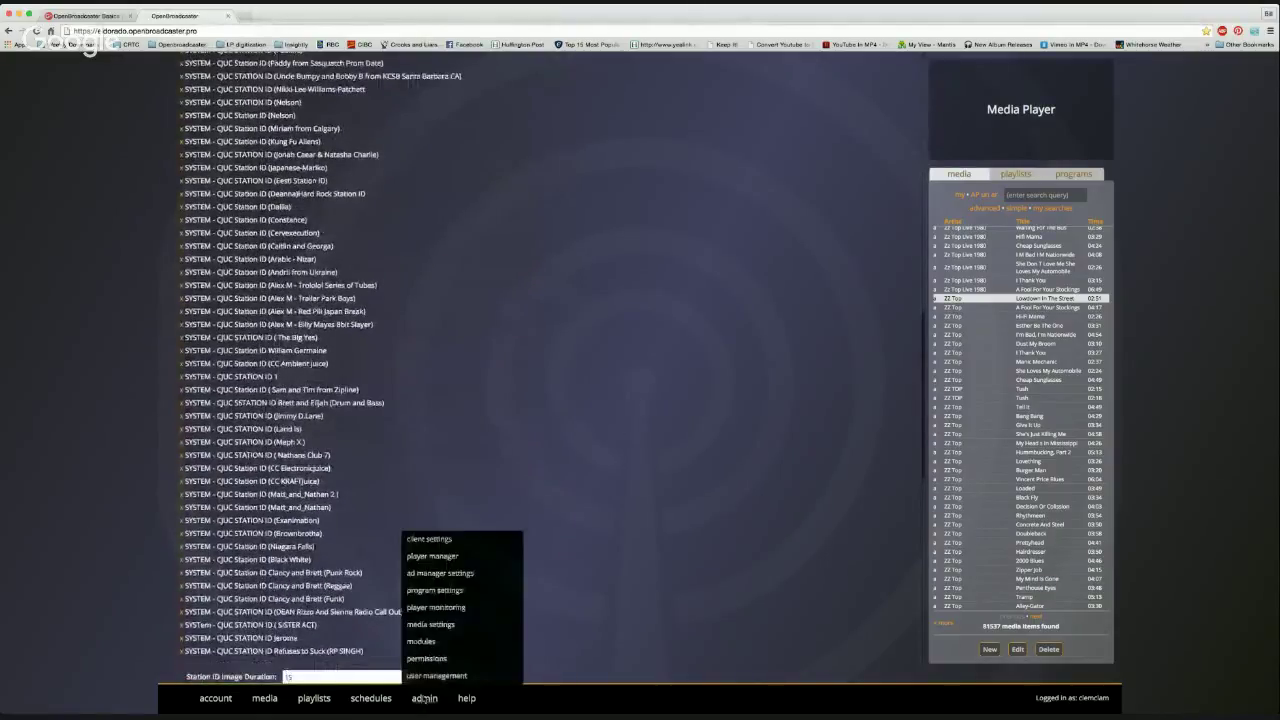
pyautogui.click(438, 545)
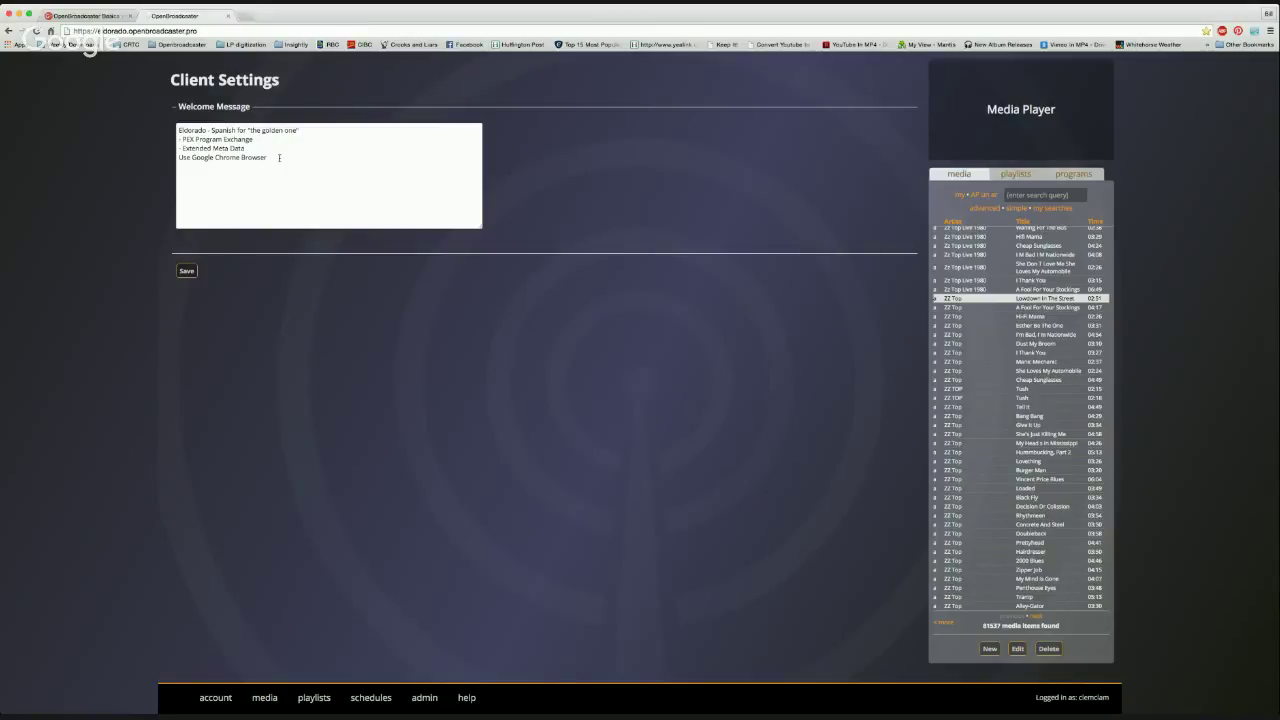
pyautogui.moveTo(478, 698)
pyautogui.moveTo(424, 697)
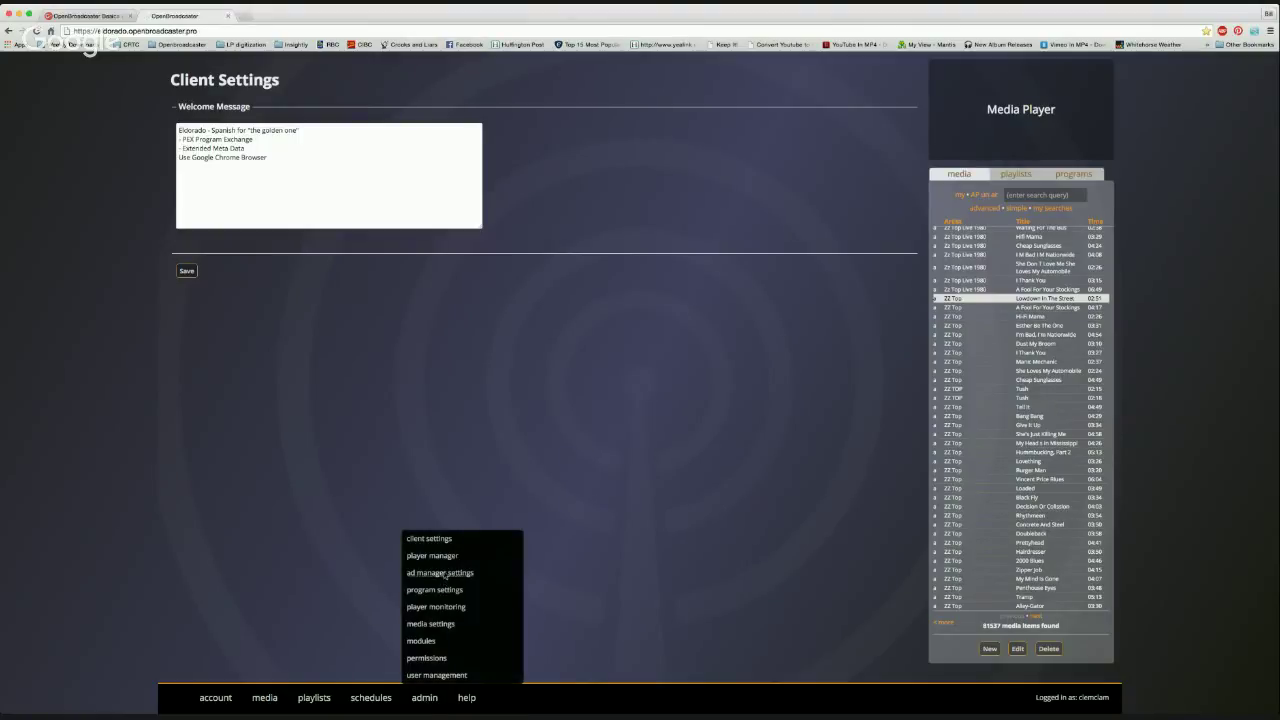
pyautogui.click(435, 659)
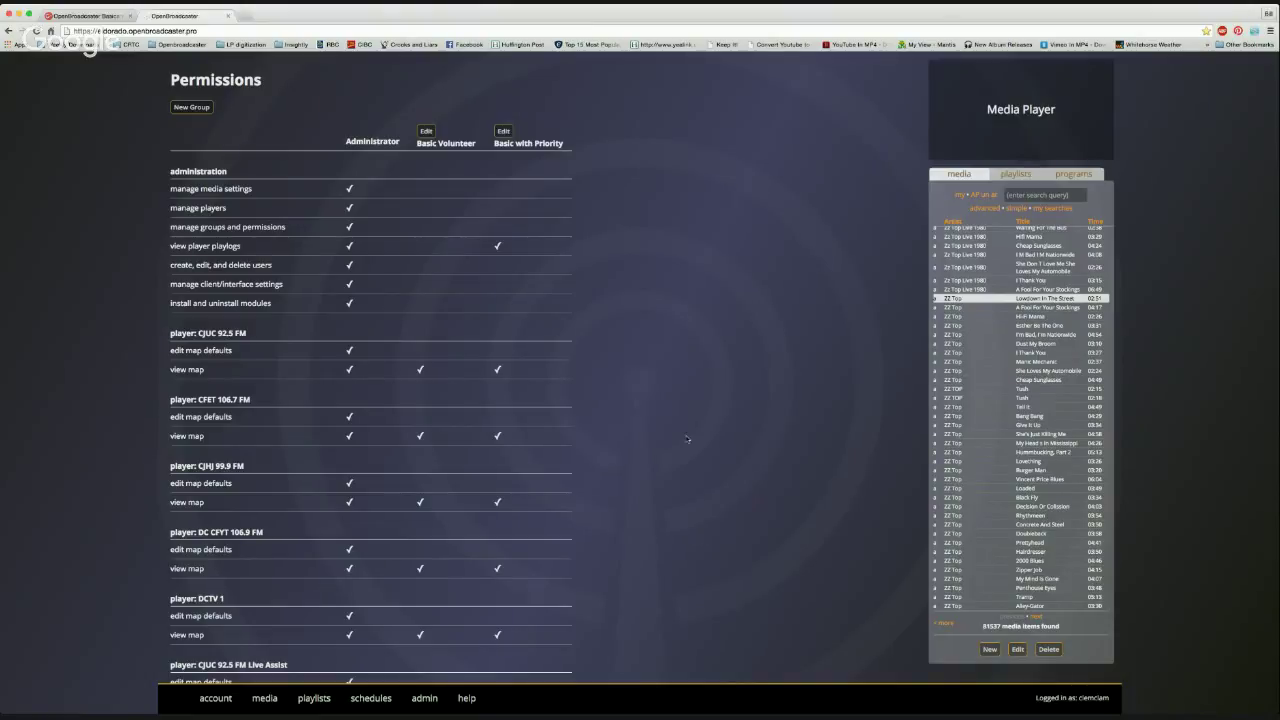
# Open the JAM Live! program for editing from the list of programs
pyautogui.click(1075, 175)
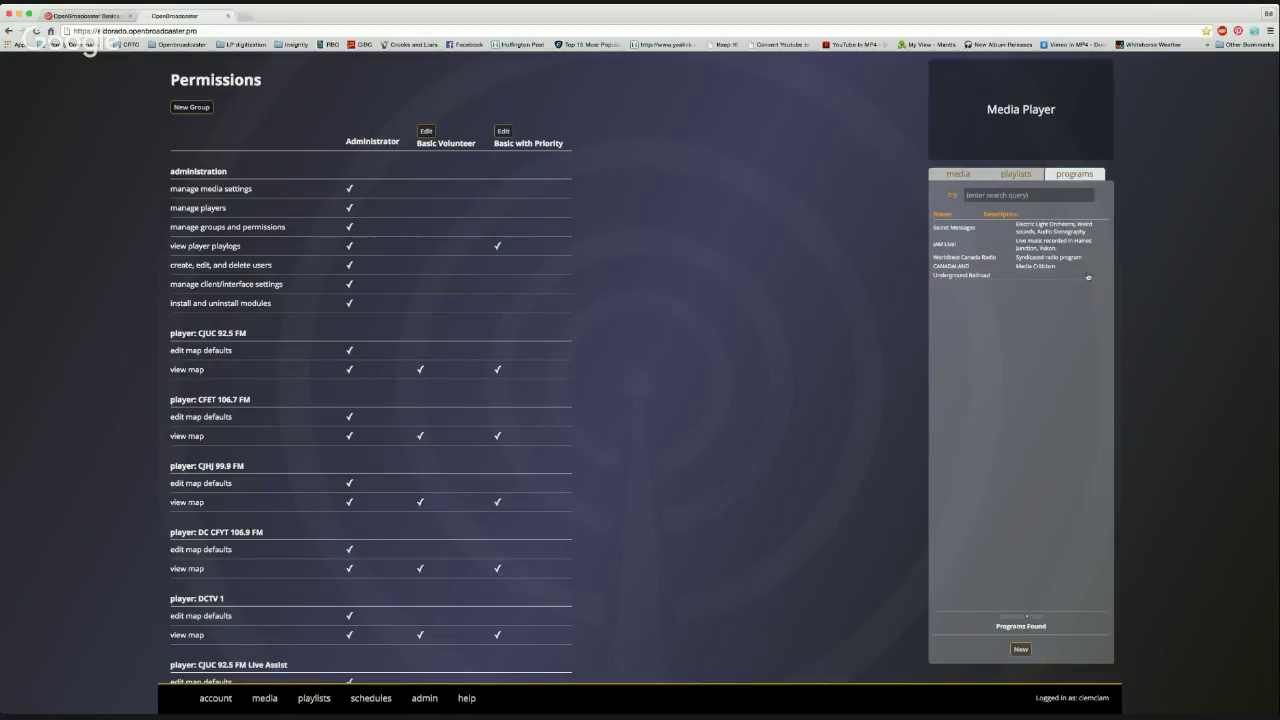
pyautogui.click(1036, 244)
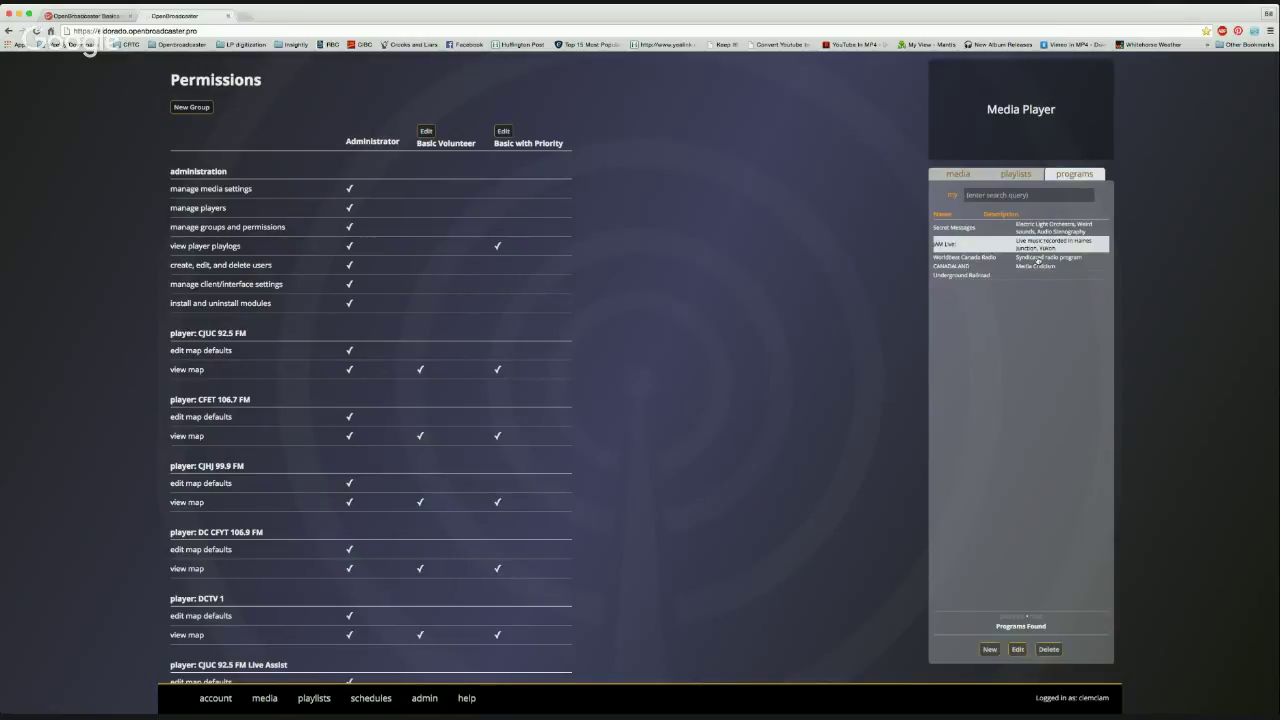
pyautogui.click(1017, 650)
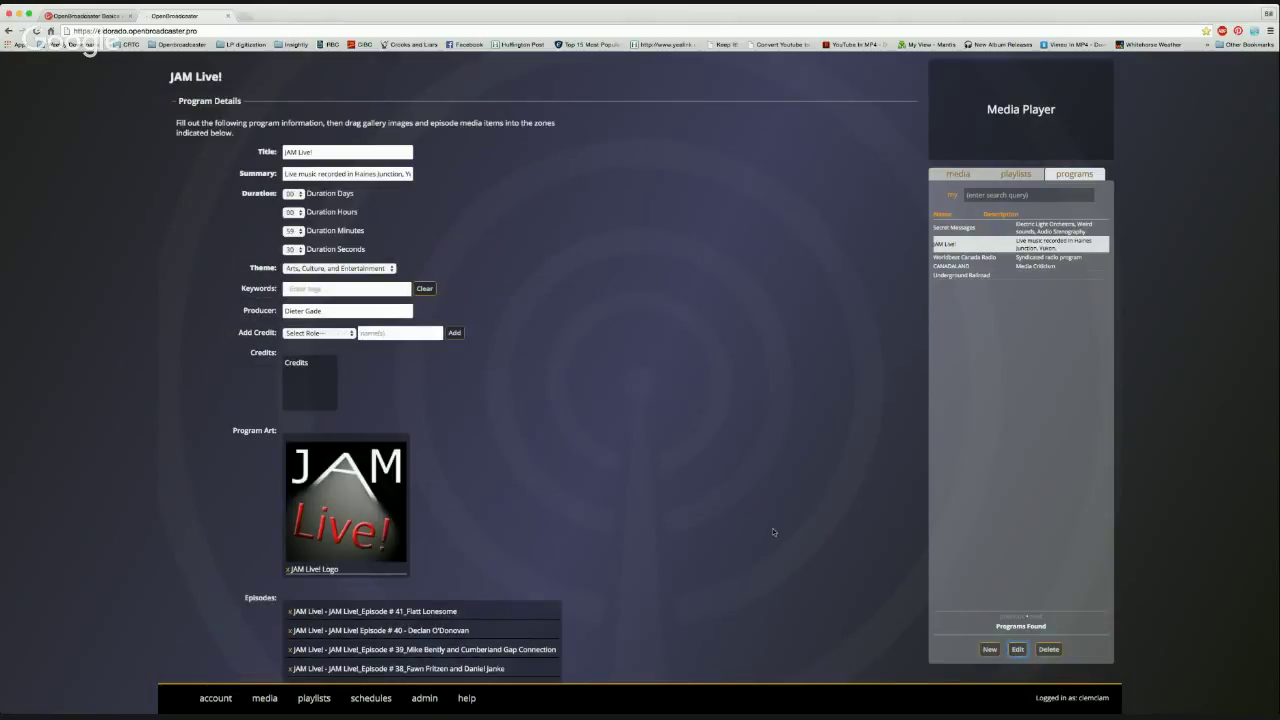
# Look through the JAM Live! program's details, artwork, episode list and origin, language and web link settings
pyautogui.scroll(-1, 773, 532)
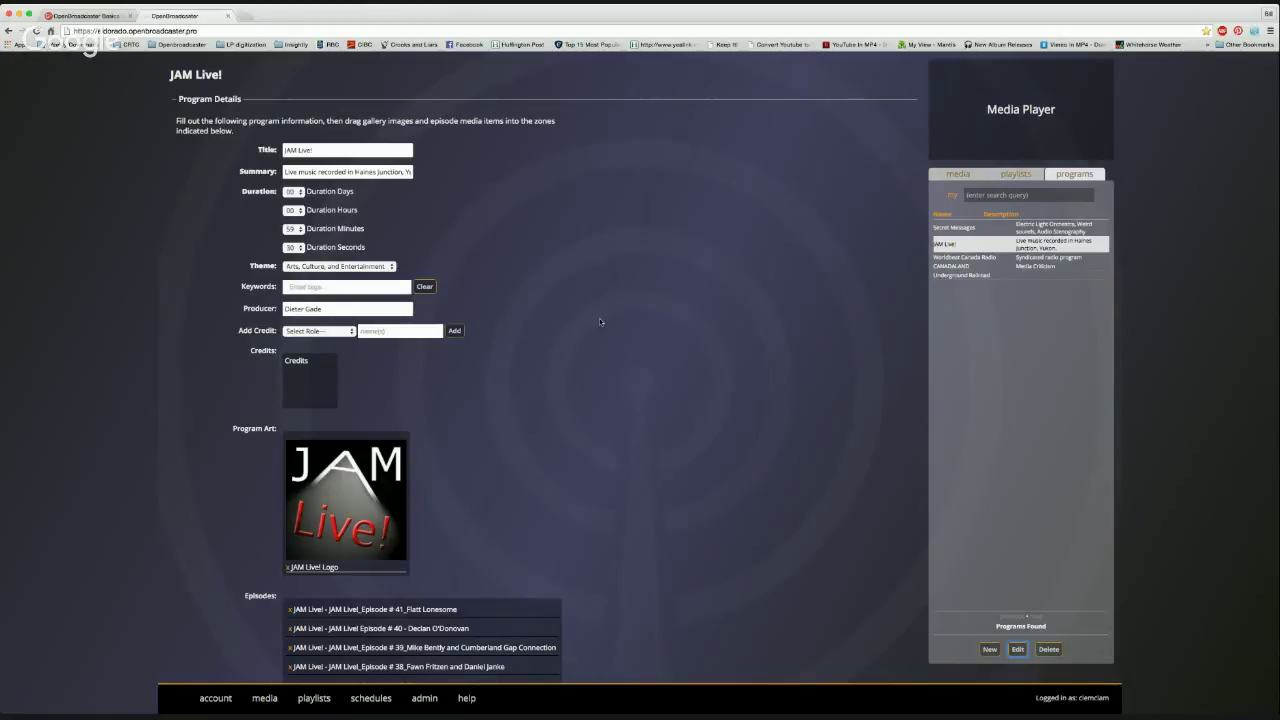
pyautogui.scroll(-2, 599, 321)
pyautogui.scroll(-4, 480, 337)
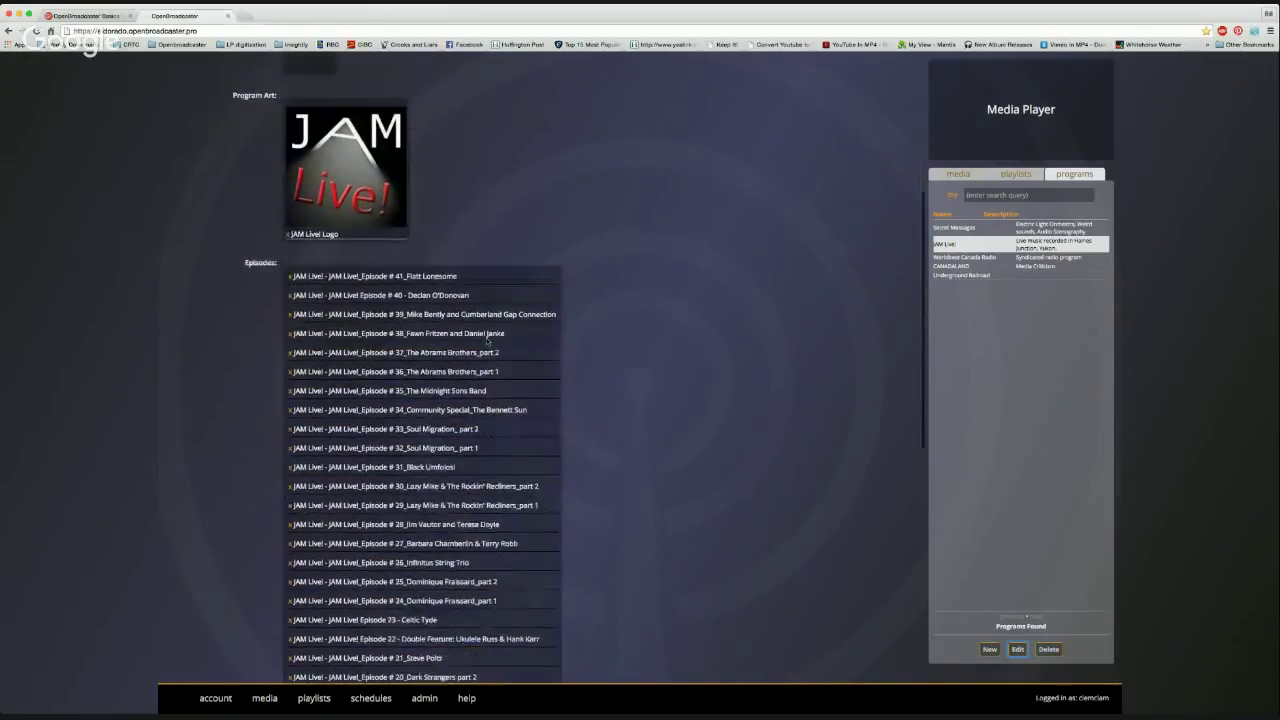
pyautogui.scroll(-7, 487, 341)
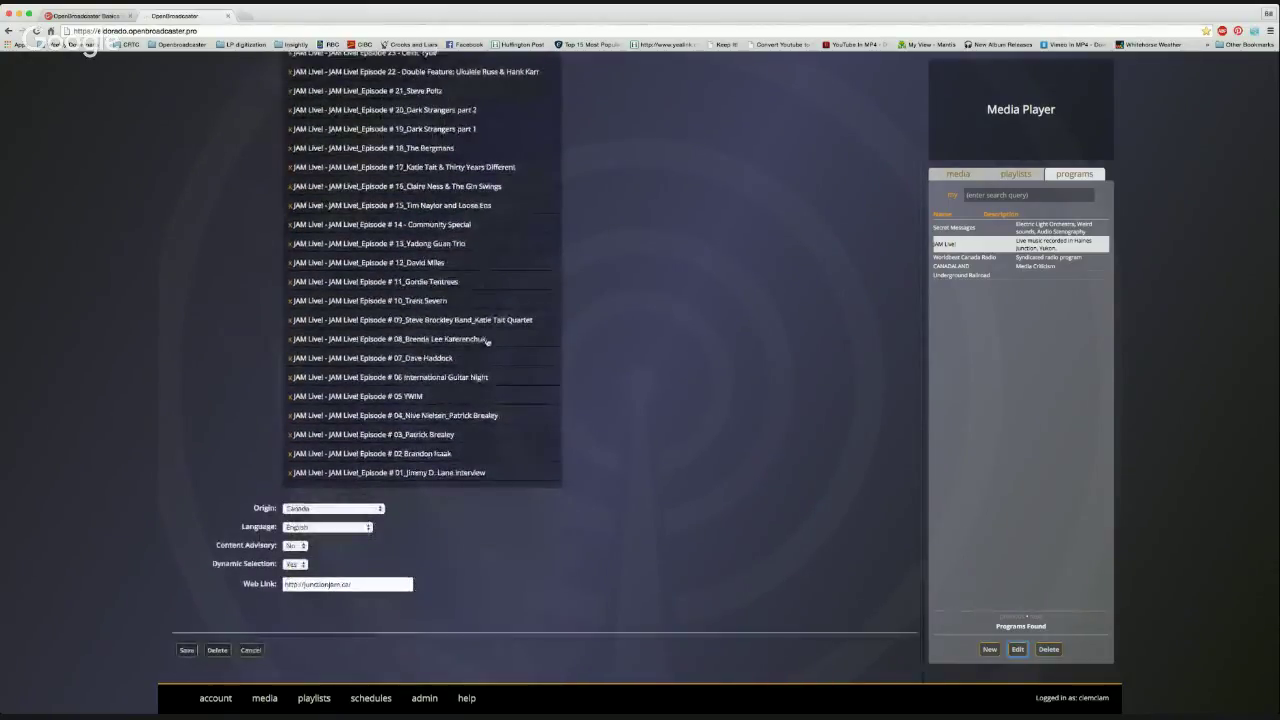
pyautogui.scroll(10, 487, 341)
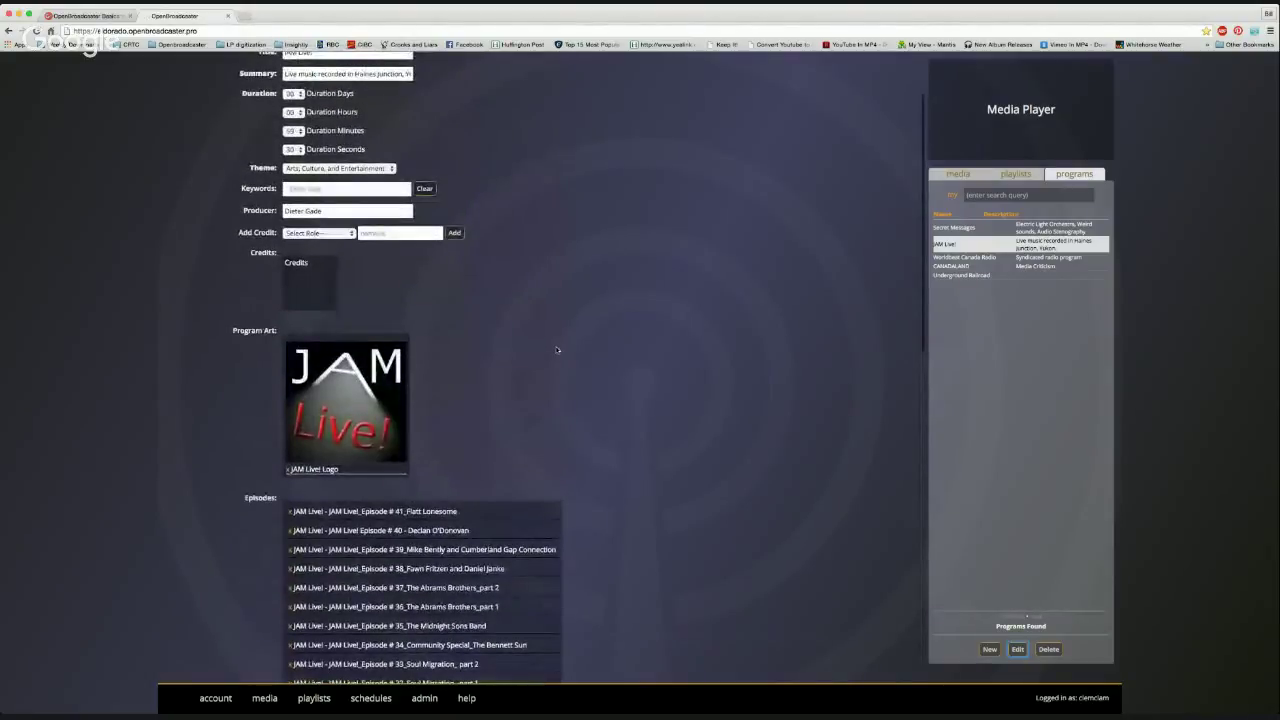
pyautogui.scroll(-6, 557, 350)
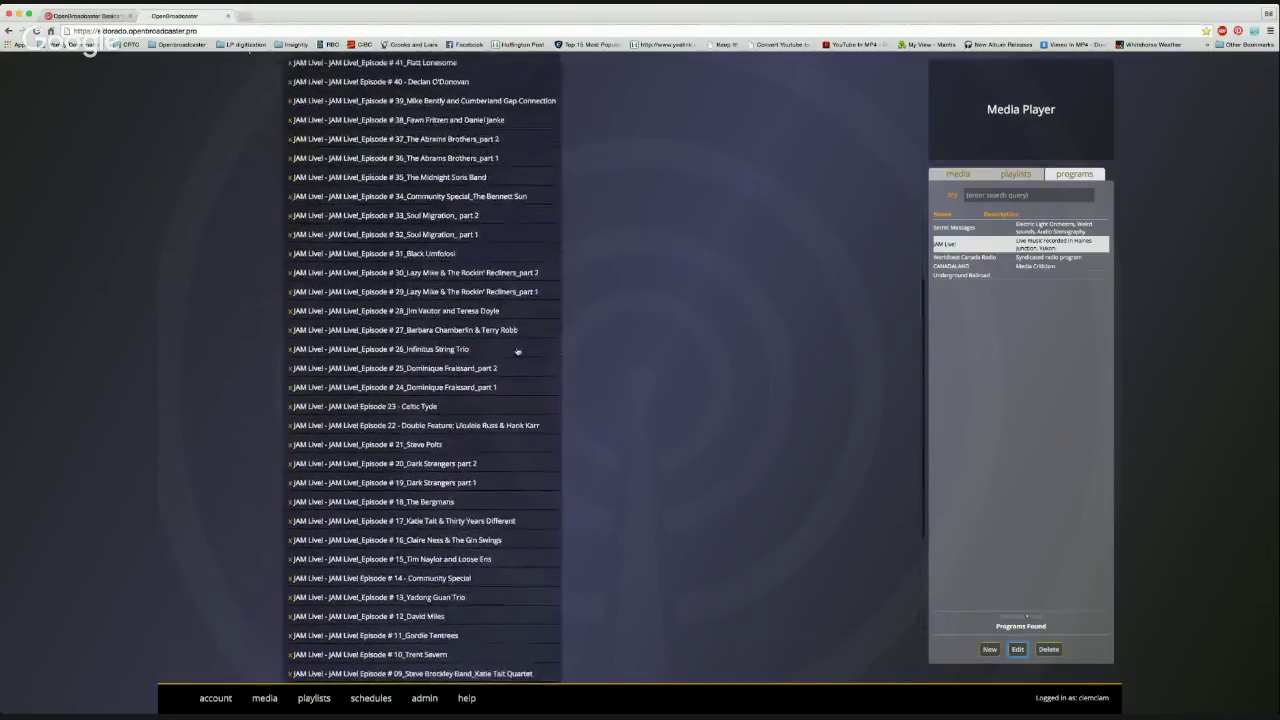
pyautogui.scroll(7, 626, 361)
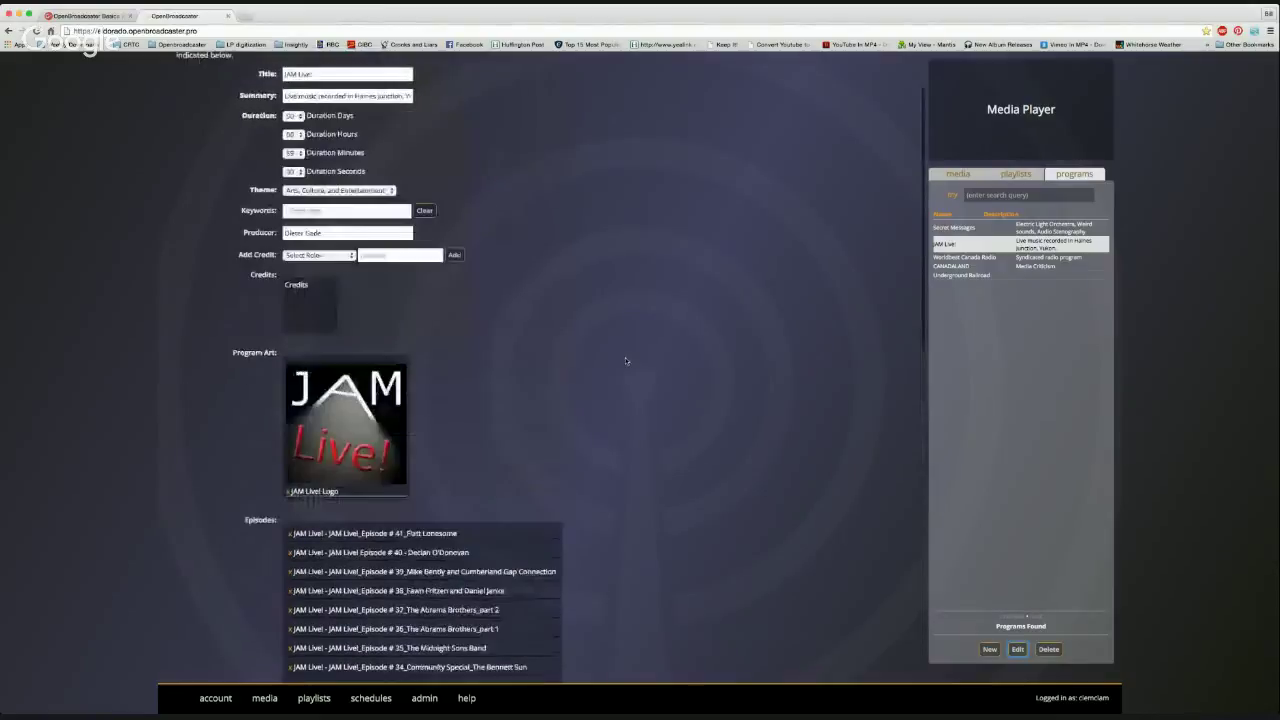
pyautogui.scroll(-8, 626, 361)
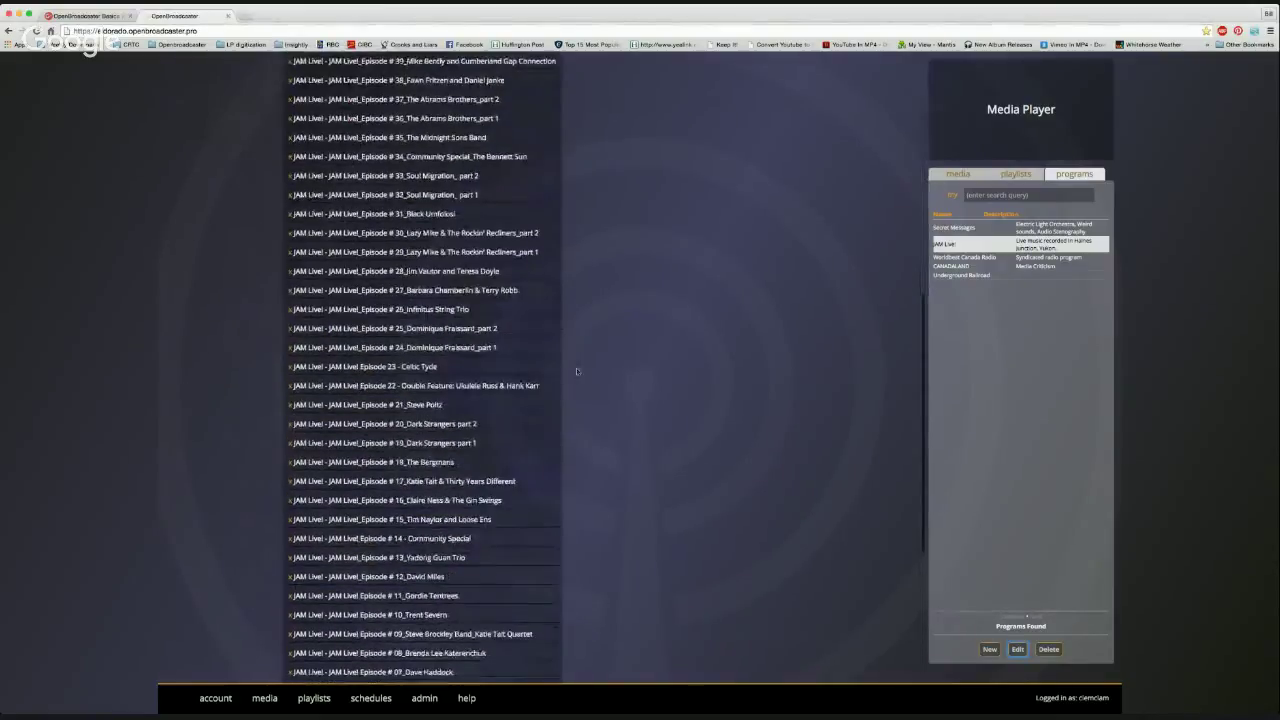
pyautogui.scroll(4, 437, 347)
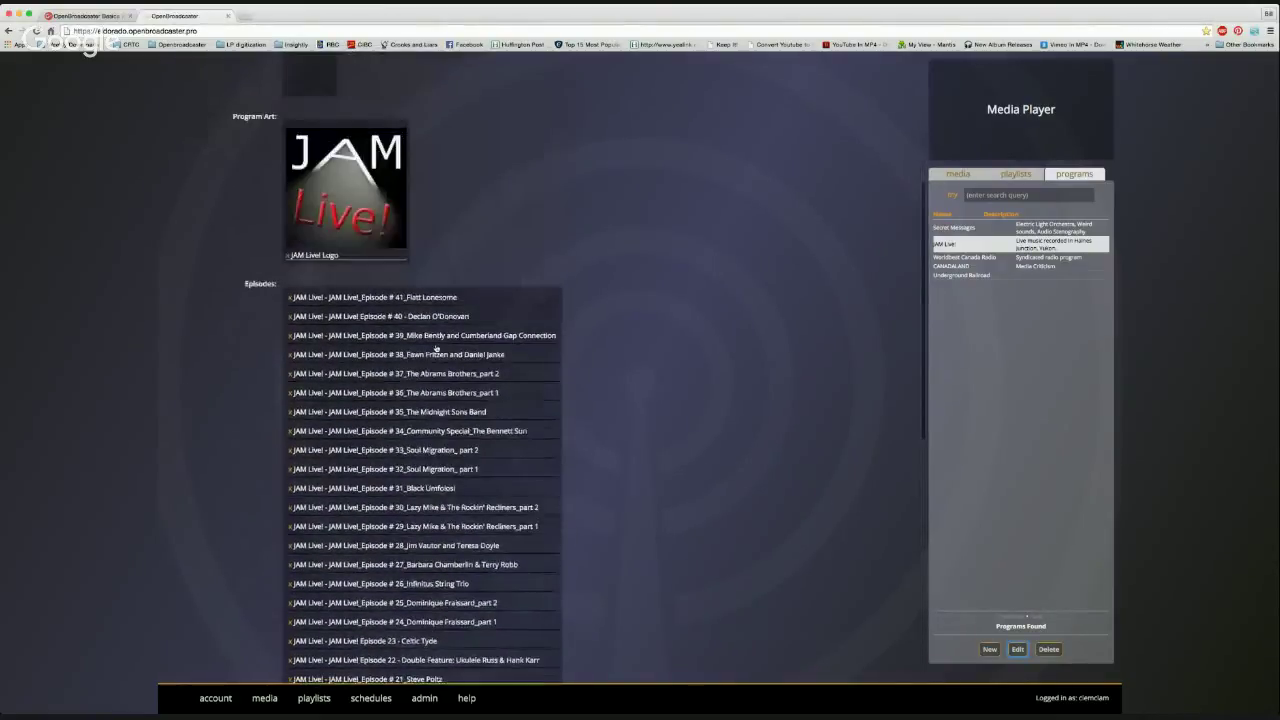
pyautogui.scroll(-8, 549, 360)
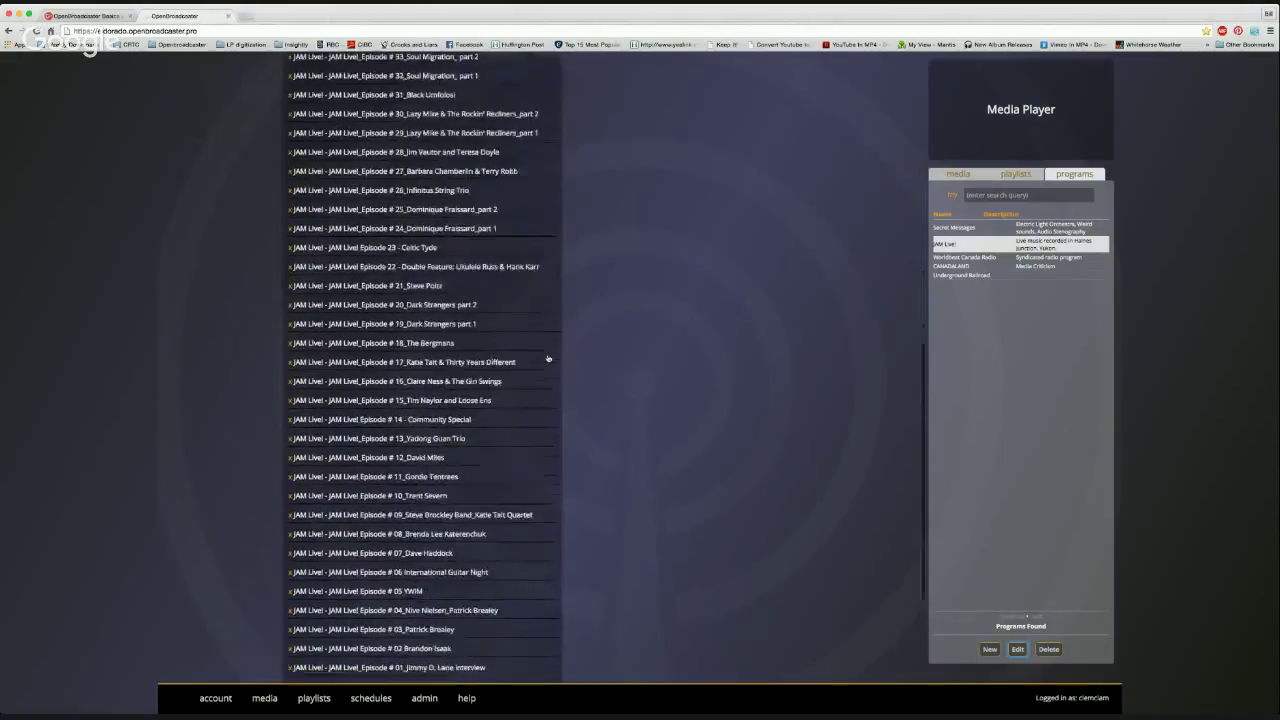
pyautogui.scroll(12, 547, 357)
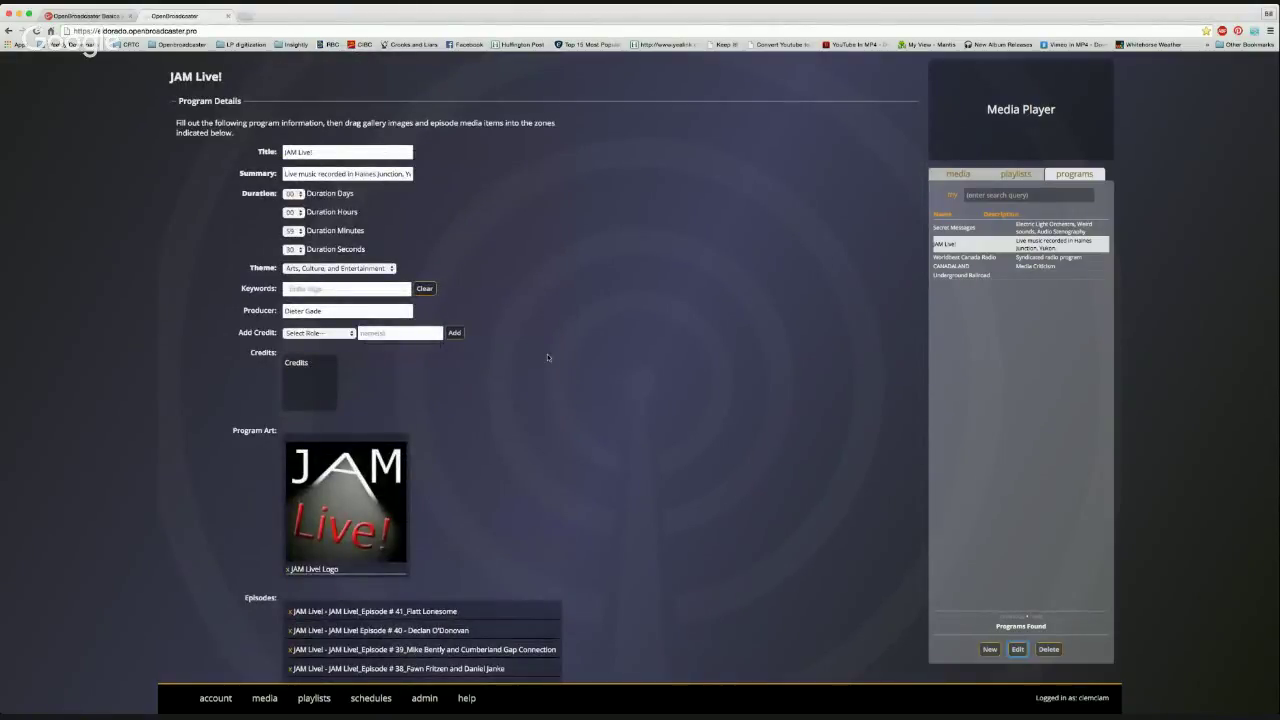
pyautogui.scroll(-1, 529, 361)
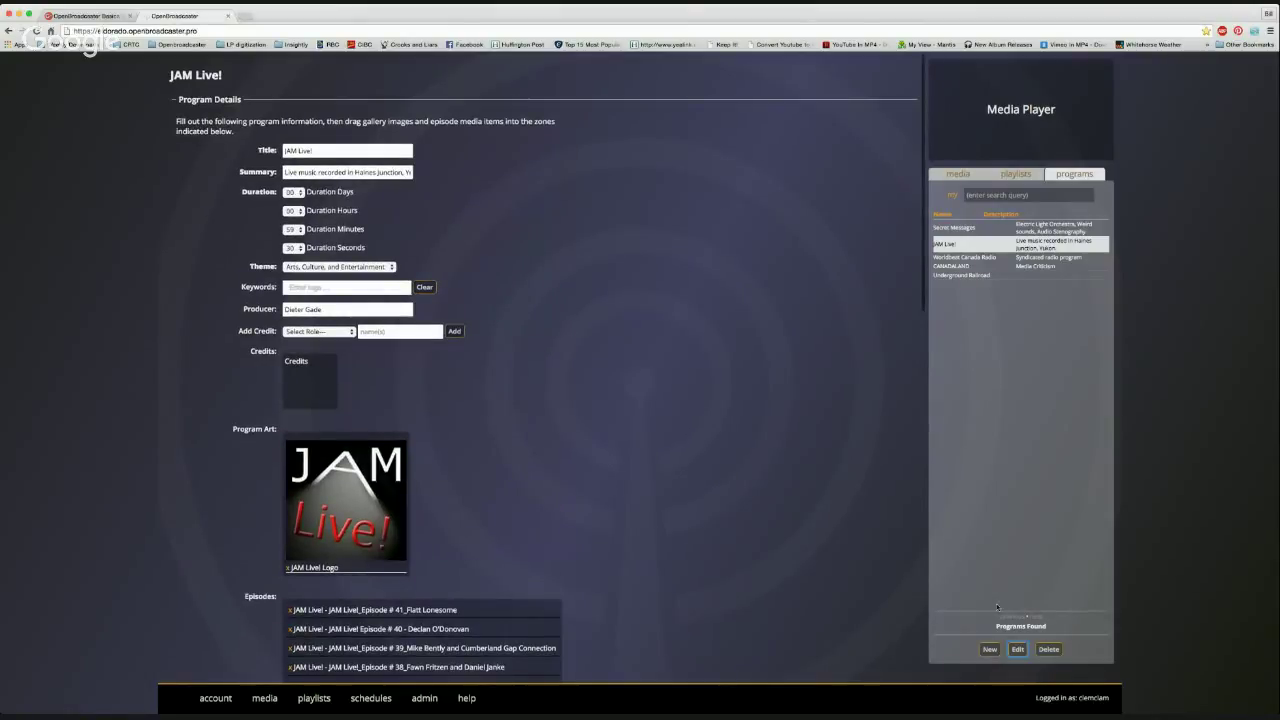
# Start a new program and look over its blank details form
pyautogui.click(990, 649)
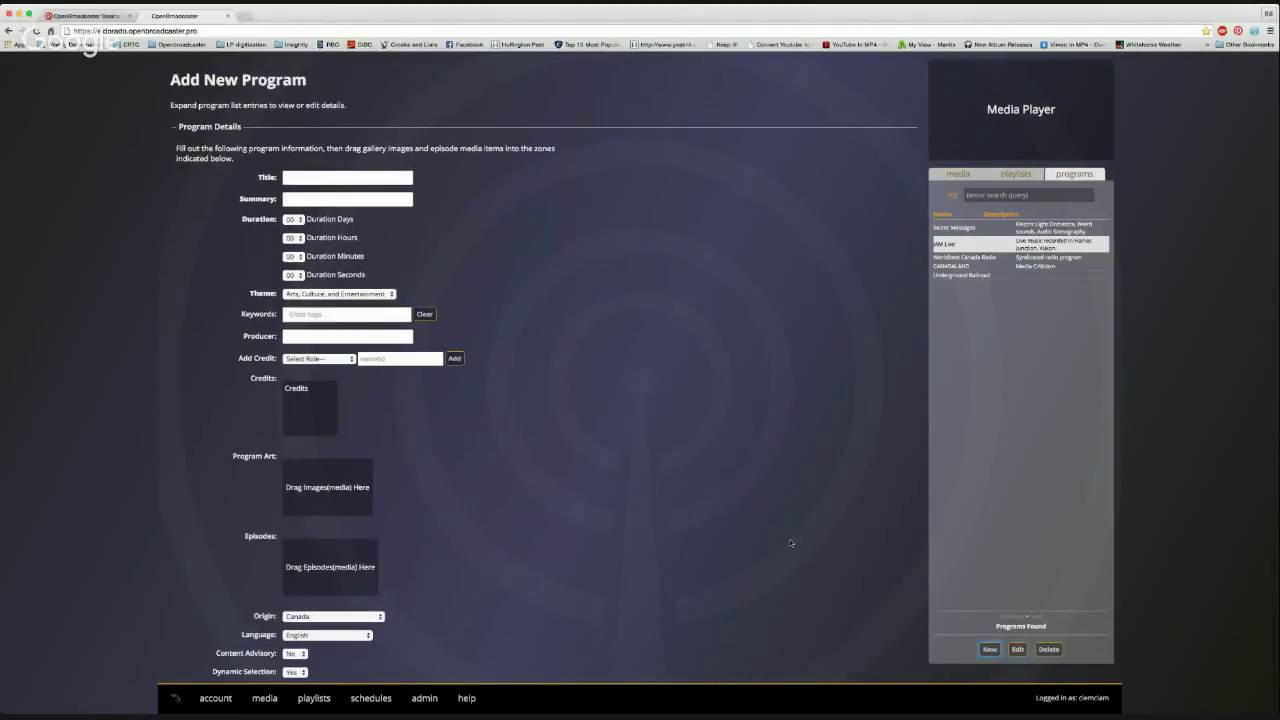
pyautogui.scroll(-2, 795, 544)
pyautogui.scroll(2, 798, 545)
# Drop the Magic Sam Hour playlist into the new program's episodes, review the Podcaster tracklist and close it without building
pyautogui.click(1015, 174)
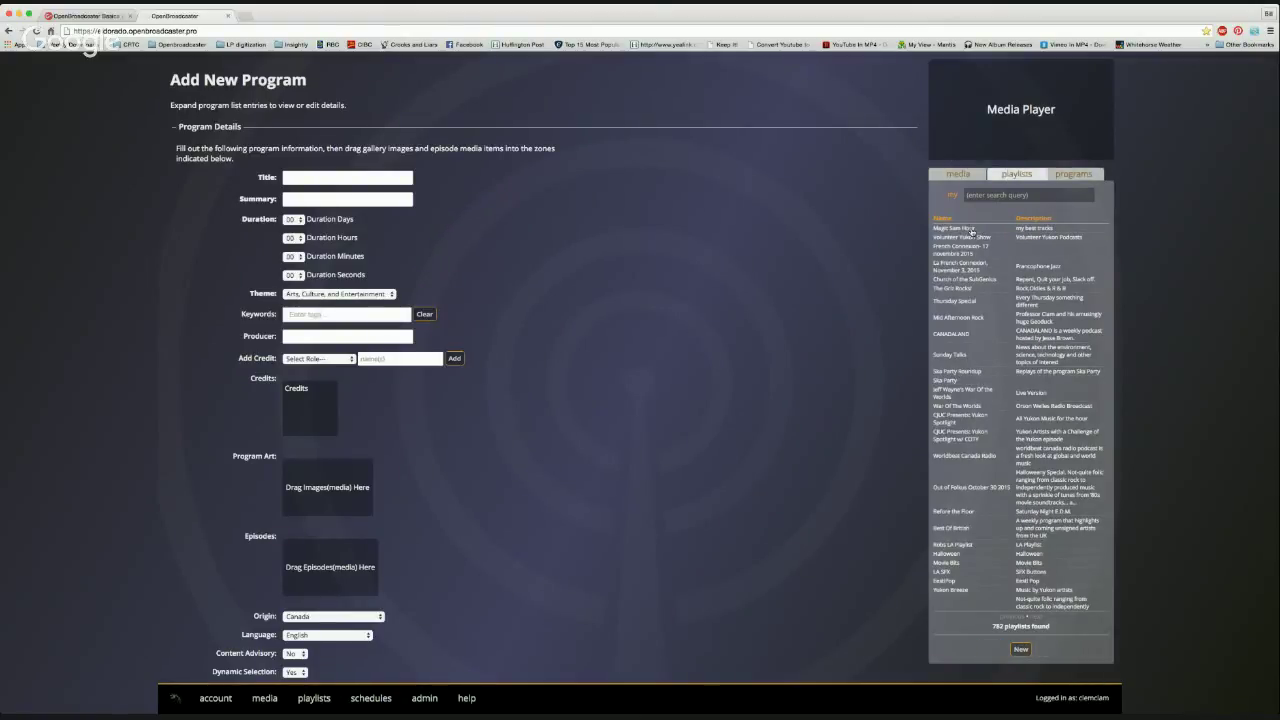
pyautogui.moveTo(984, 229); pyautogui.dragTo(319, 551)
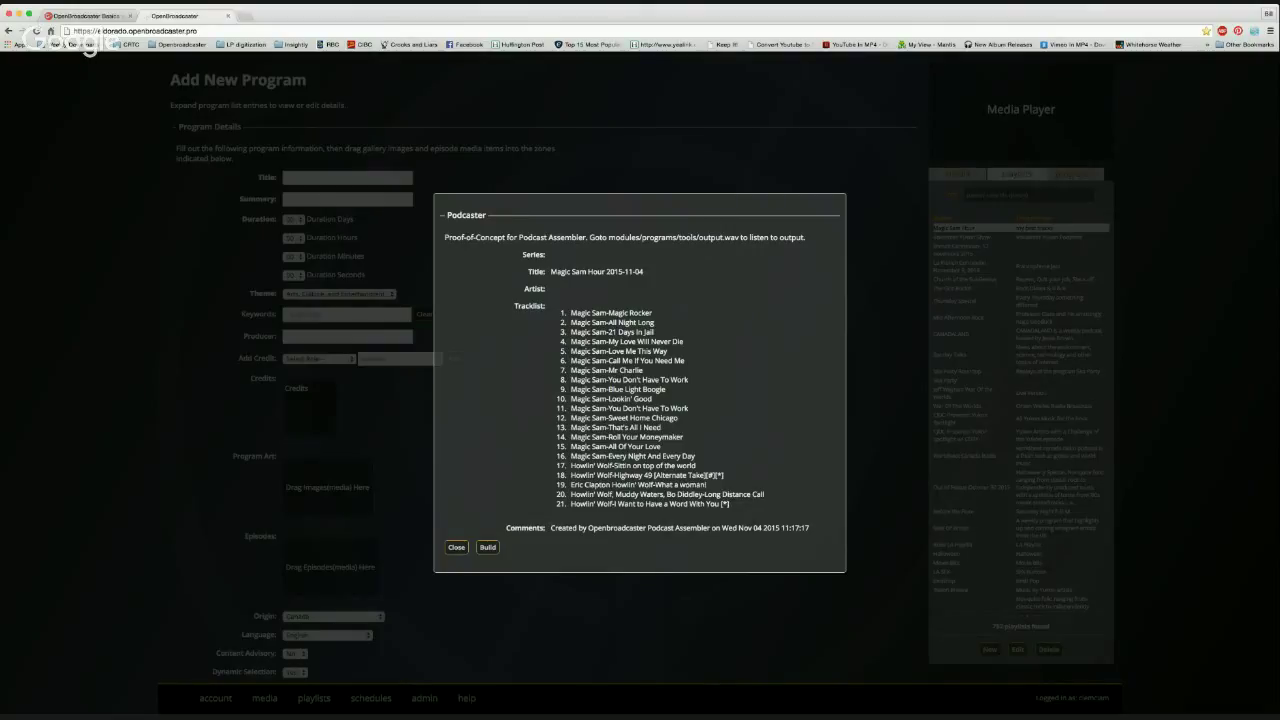
pyautogui.click(457, 547)
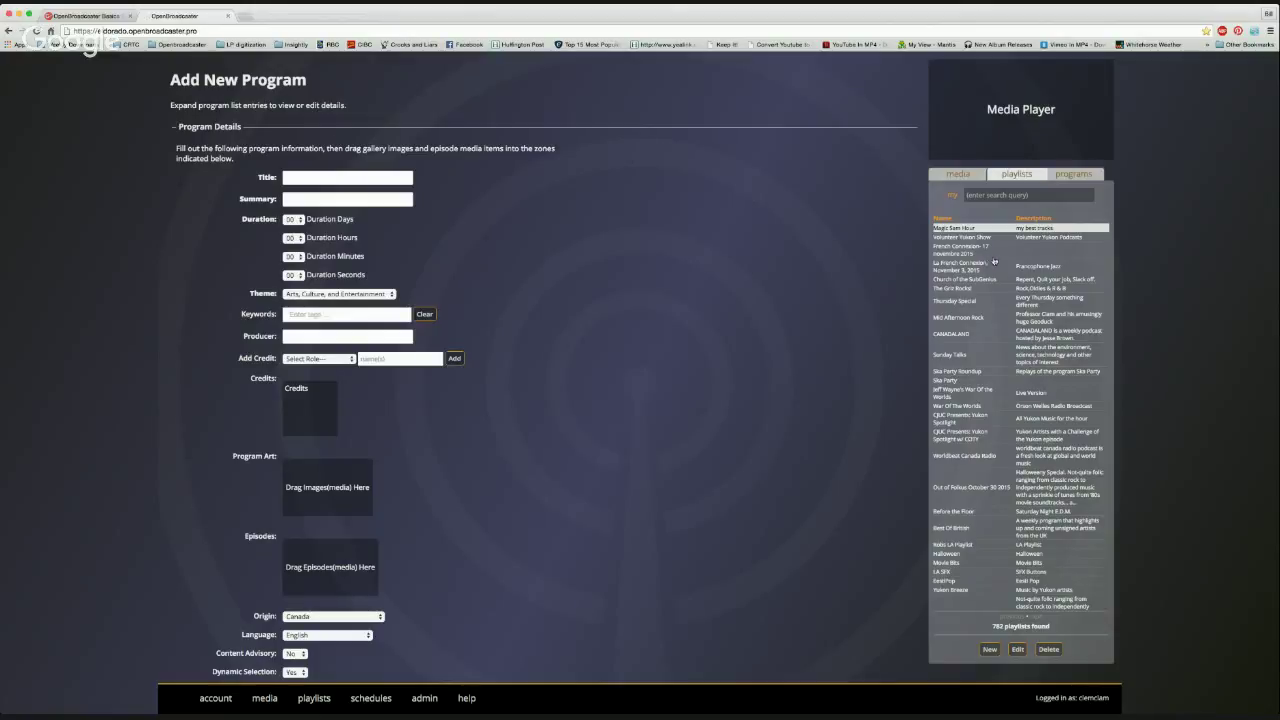
# Search the media library for "beatles" and look through the results
pyautogui.click(953, 174)
pyautogui.scroll(5, 985, 286)
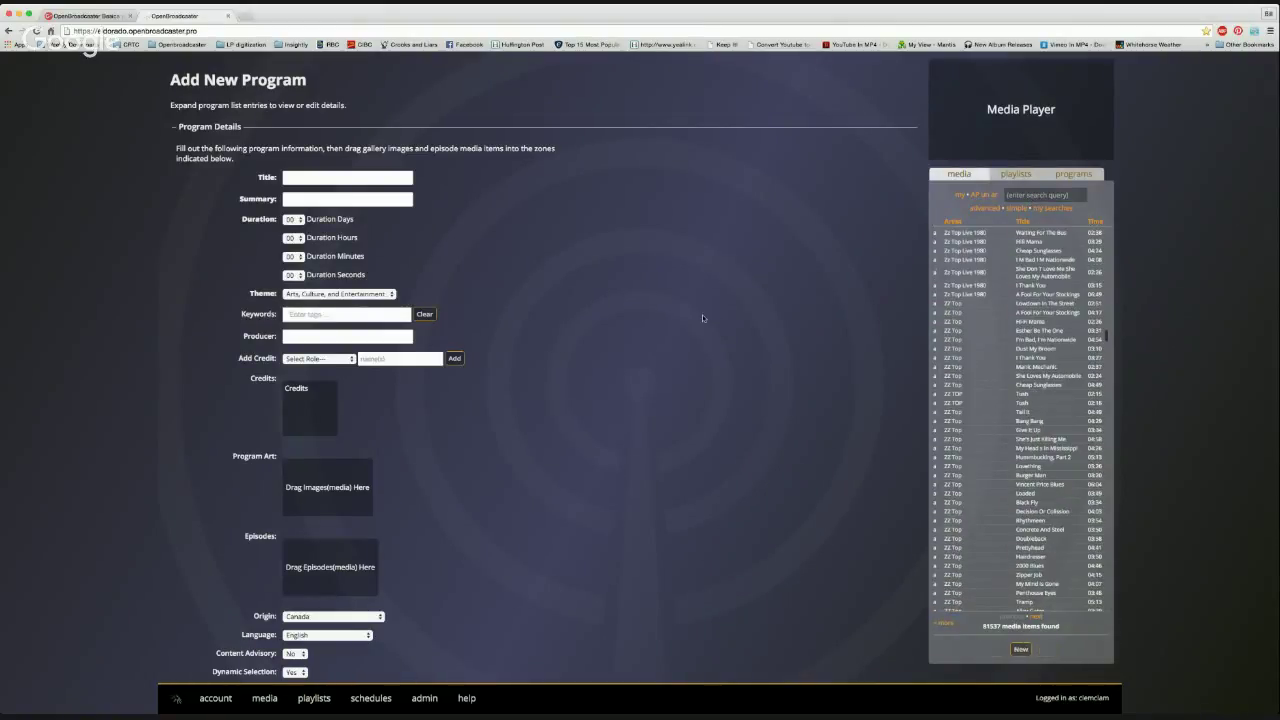
pyautogui.click(1045, 195)
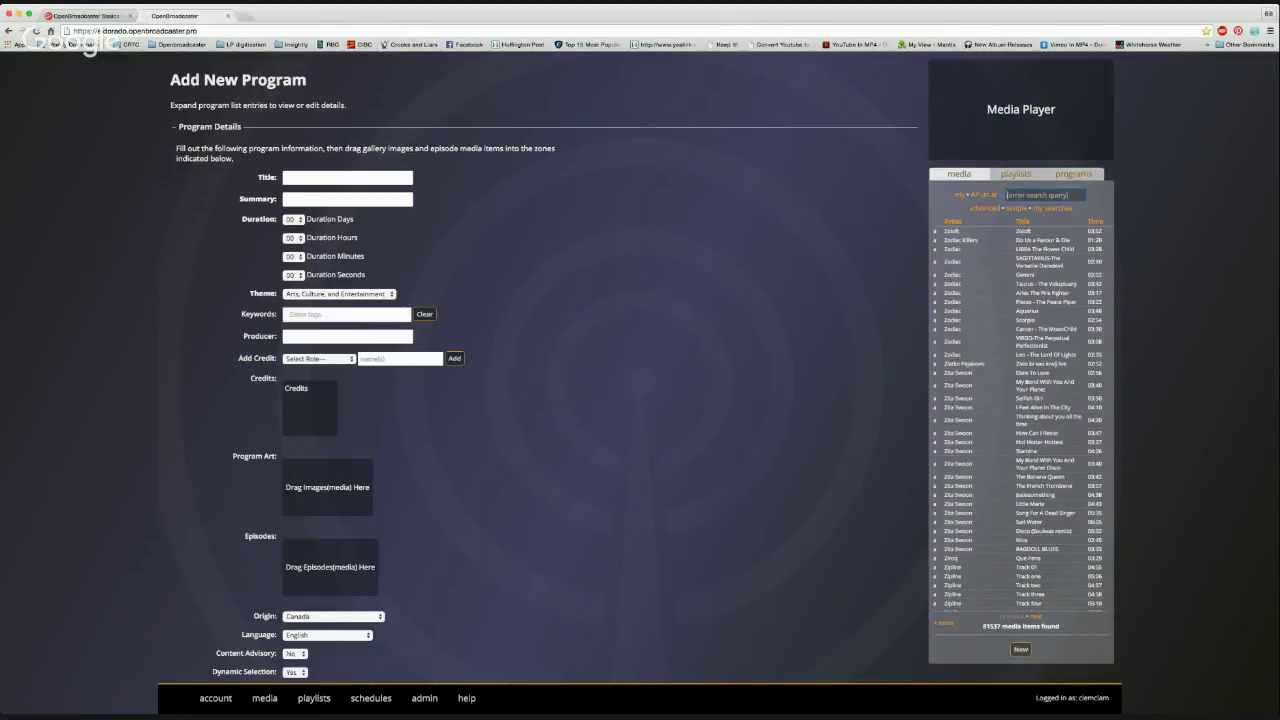
pyautogui.write('beatles')
pyautogui.press('Return')
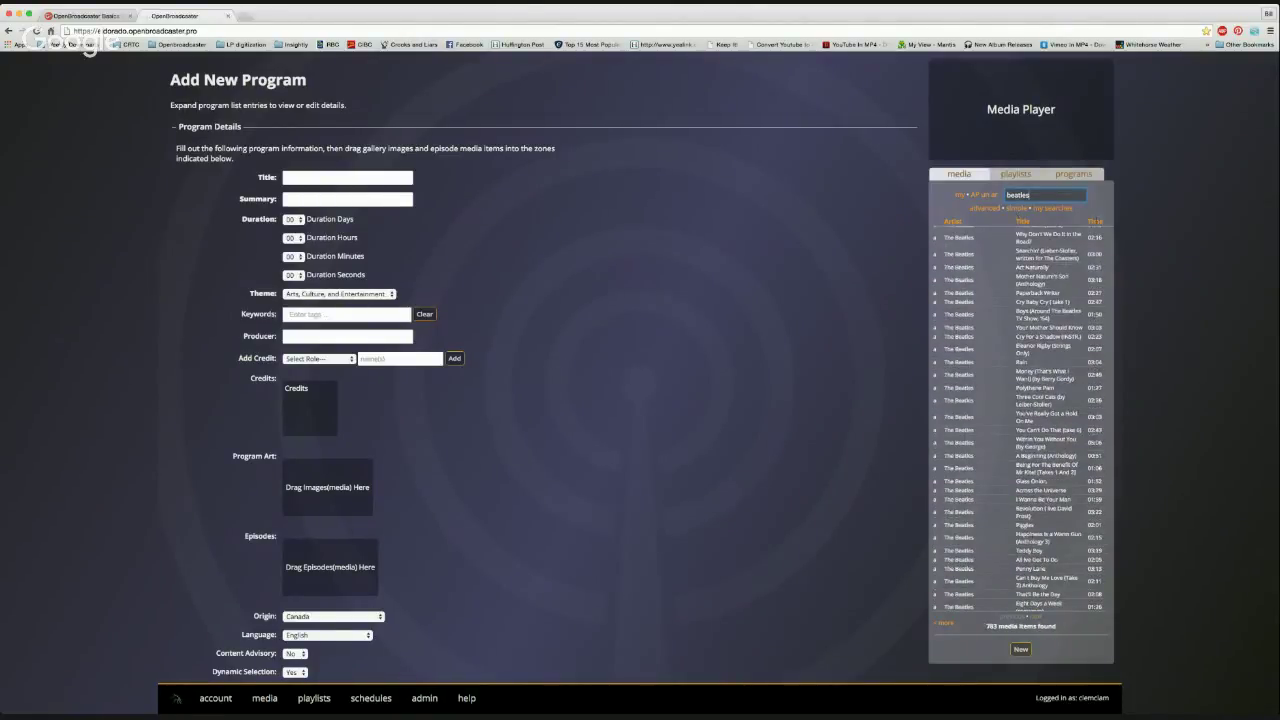
pyautogui.scroll(-10, 1063, 295)
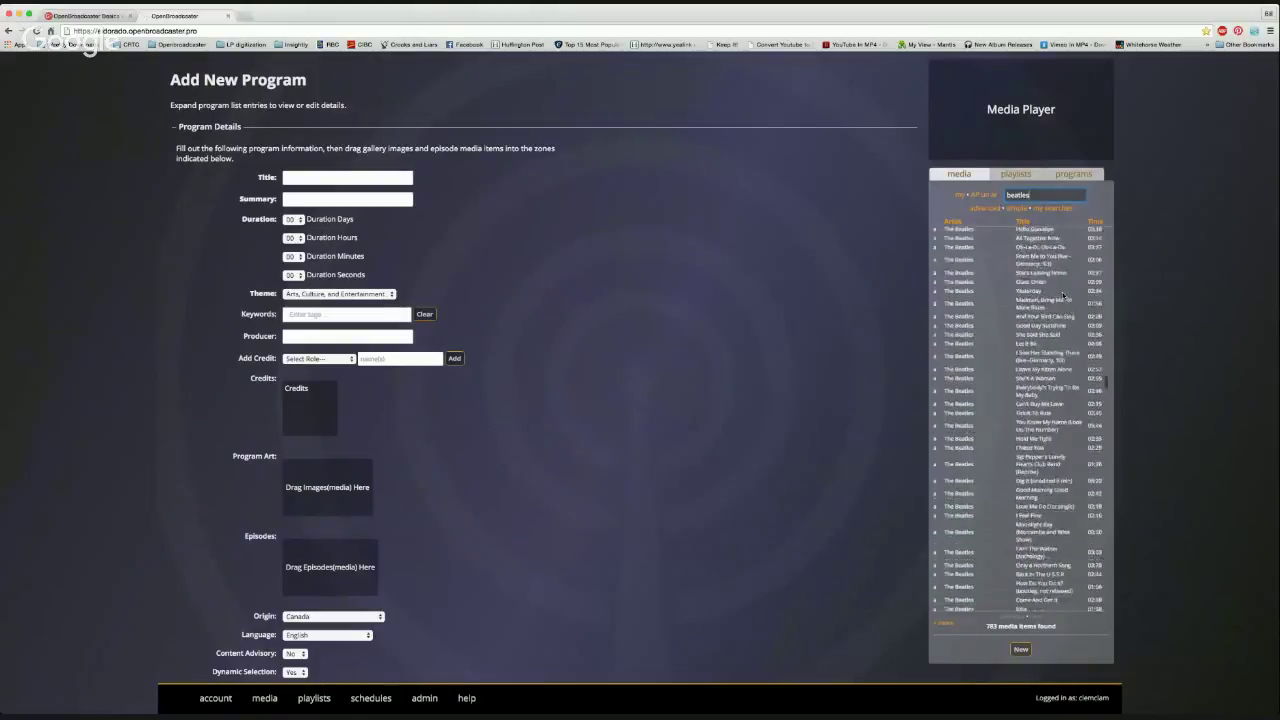
pyautogui.scroll(5, 1063, 295)
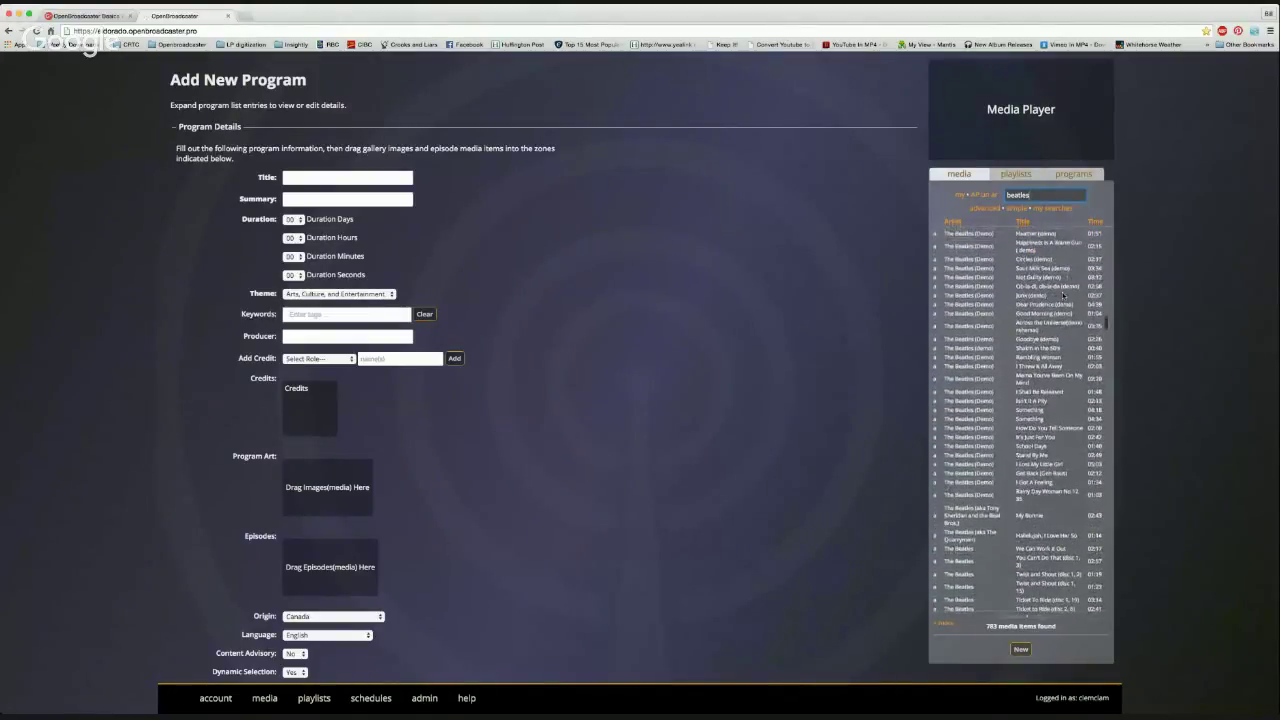
pyautogui.scroll(2, 1056, 268)
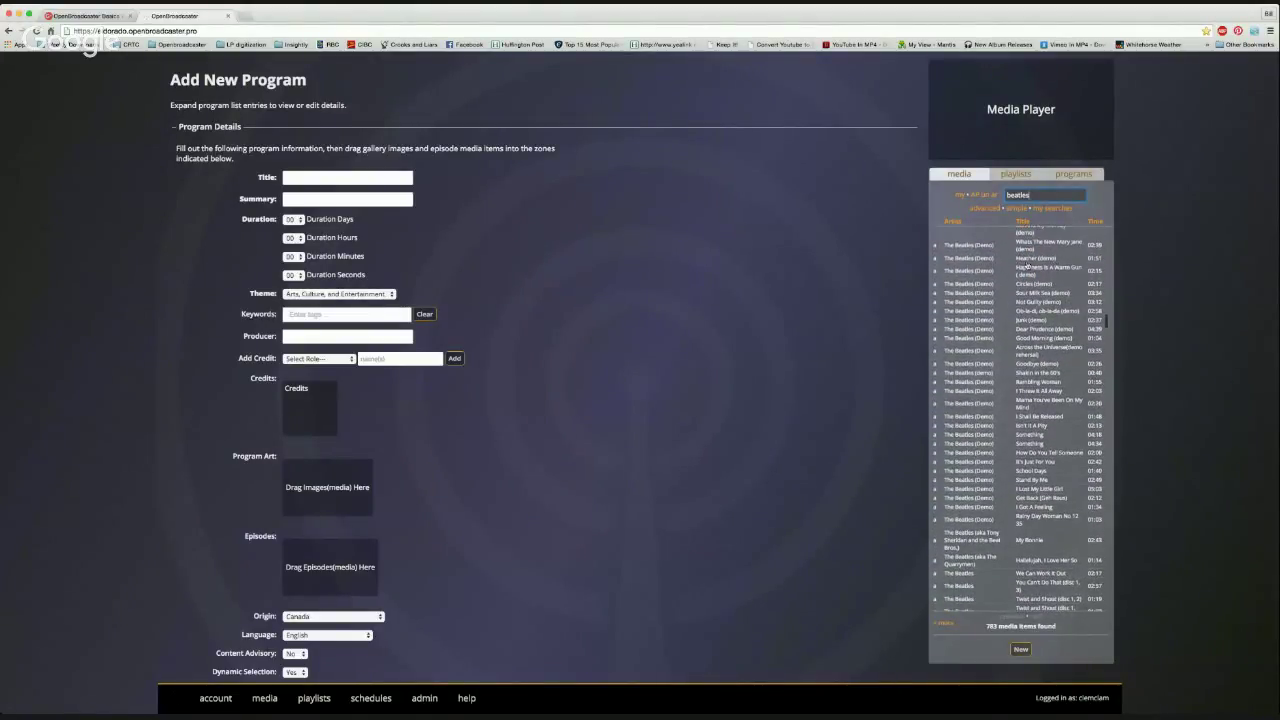
# Play the Beatles track "Heather (demo)" in the media player and pause it
pyautogui.click(1022, 258)
pyautogui.click(1021, 253)
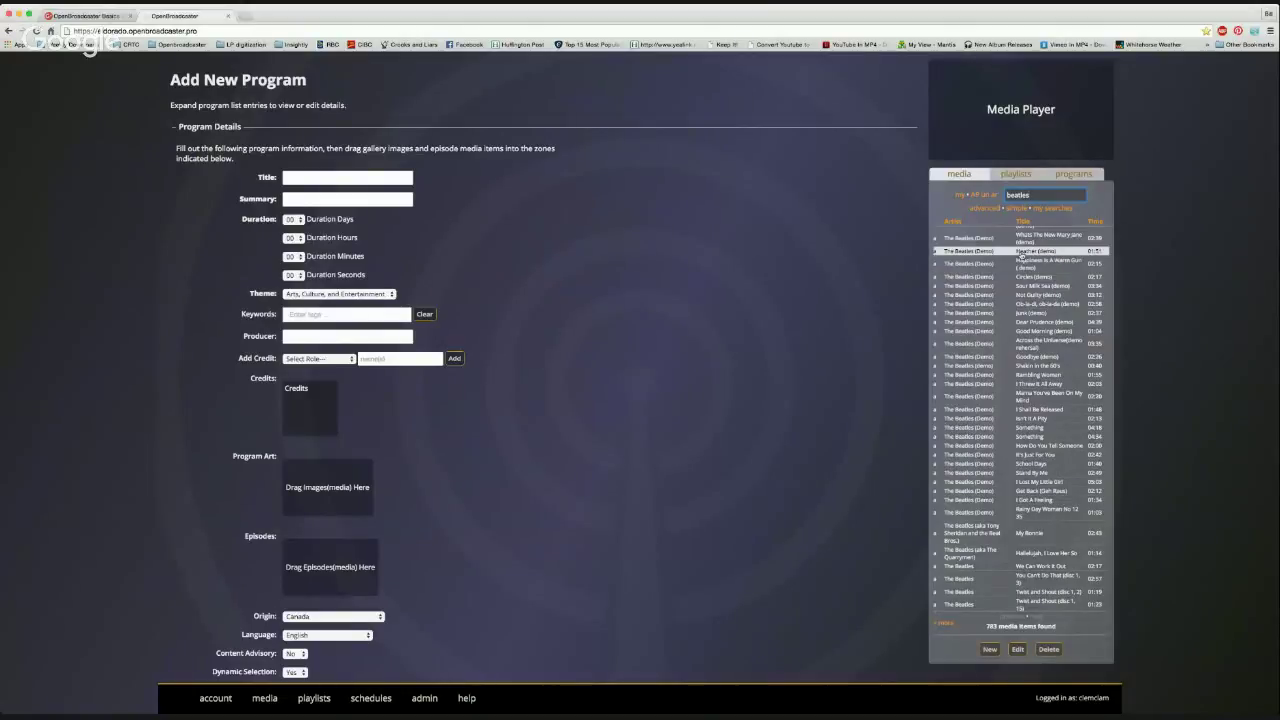
pyautogui.moveTo(993, 254); pyautogui.dragTo(1011, 103)
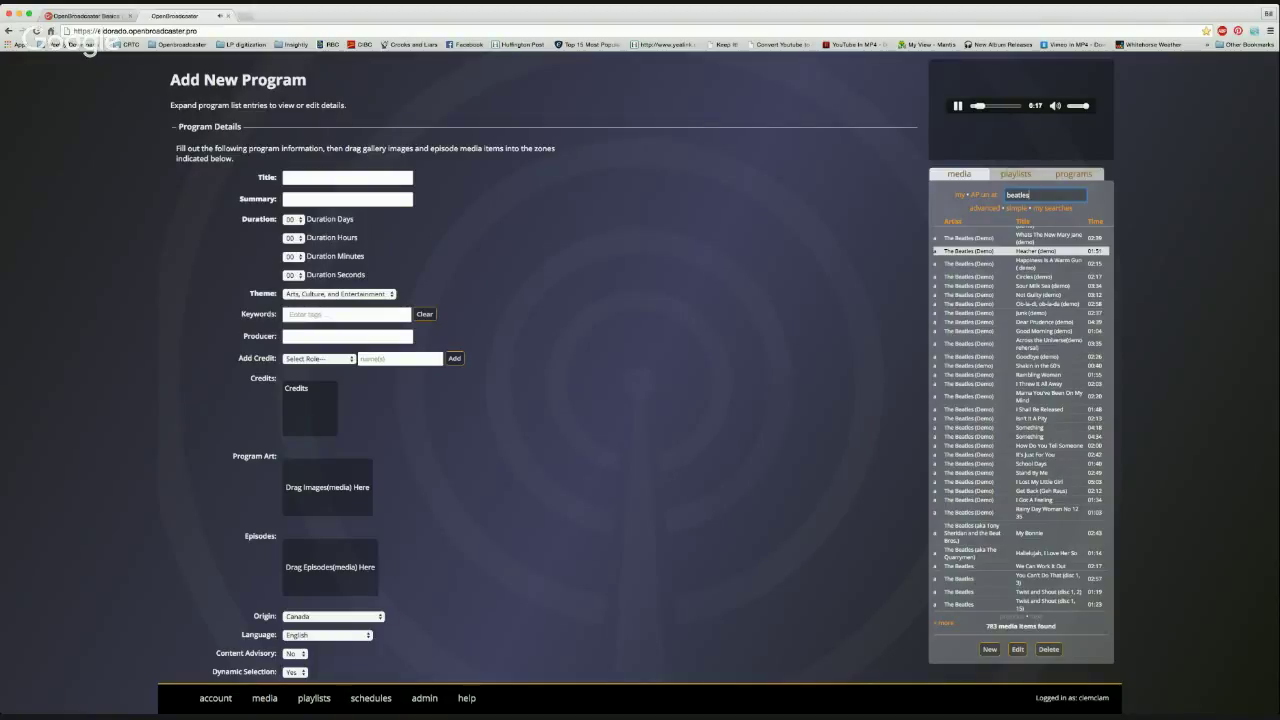
pyautogui.click(958, 106)
# Run an advanced media search with the criterion Media Type is "Image"
pyautogui.click(985, 209)
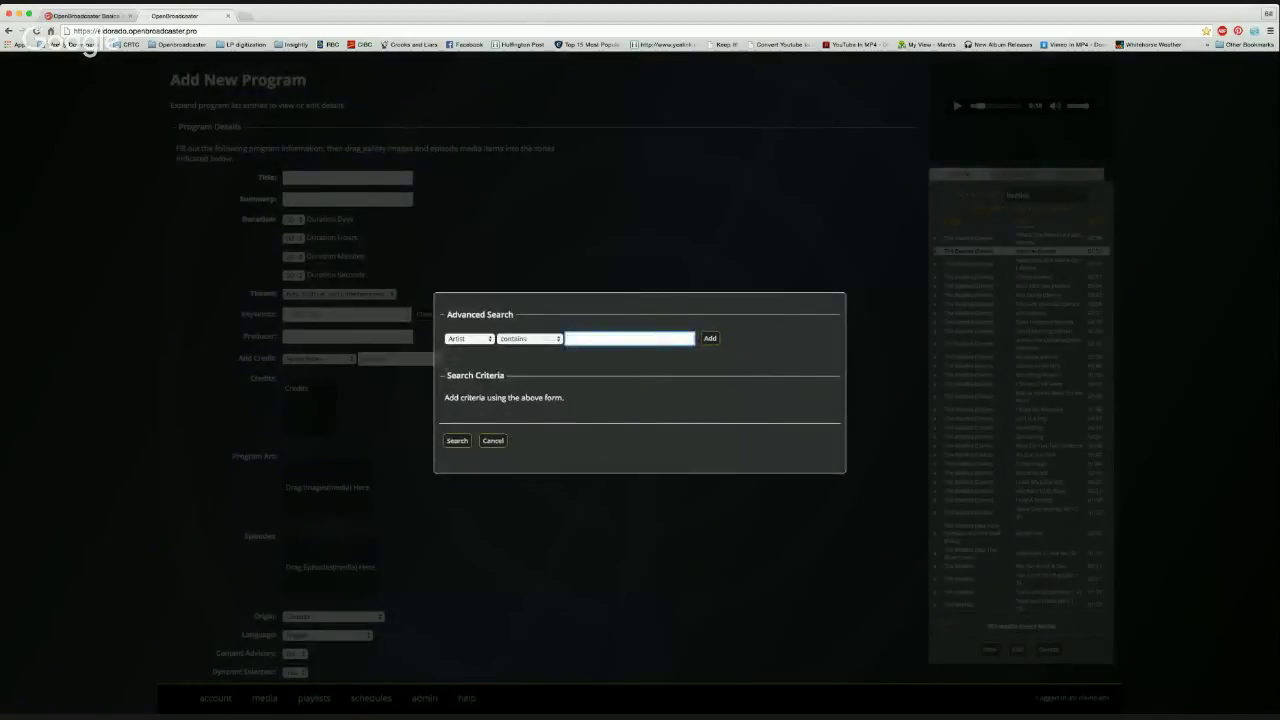
pyautogui.click(478, 339)
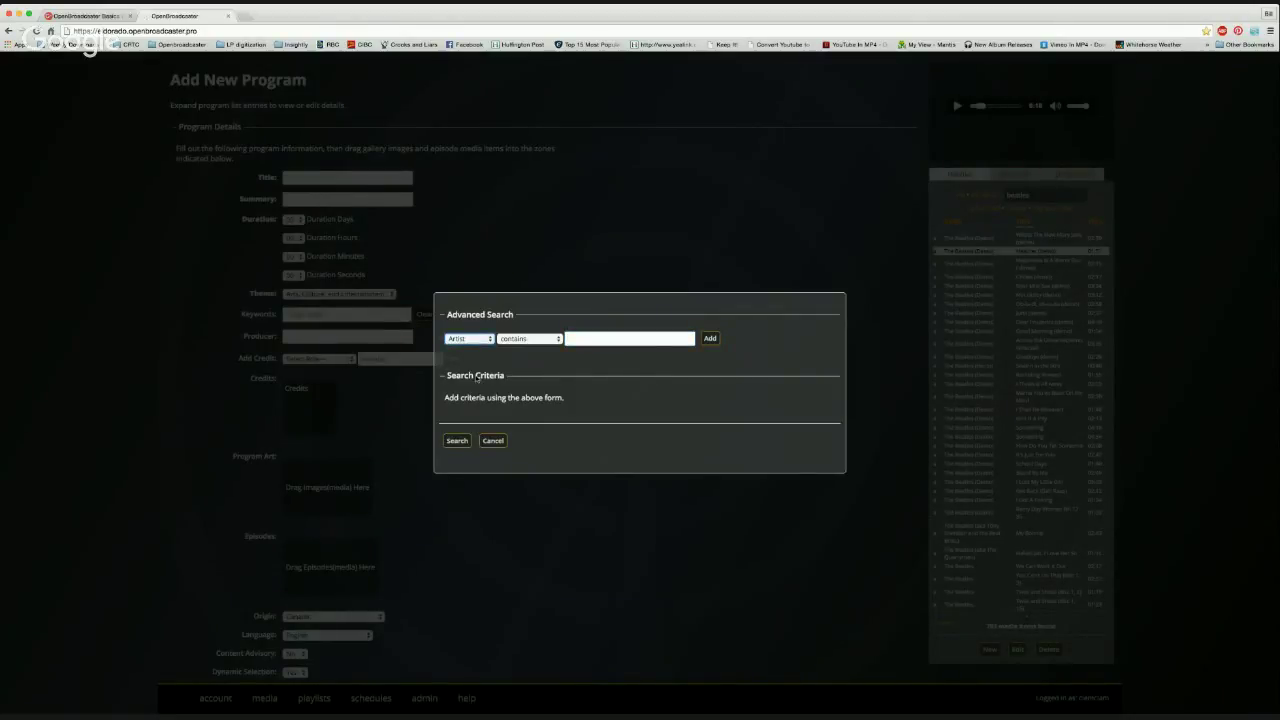
pyautogui.press('m')
pyautogui.press('Tab')
pyautogui.press('Tab')
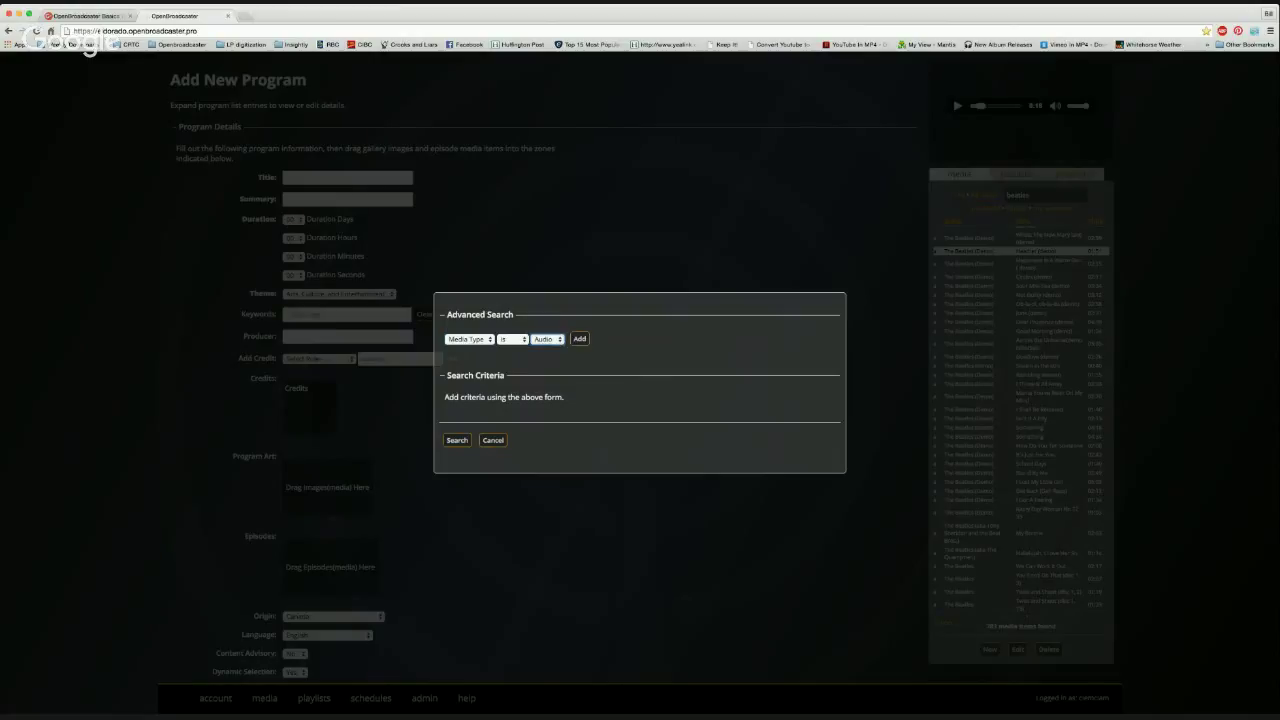
pyautogui.press('i')
pyautogui.click(579, 339)
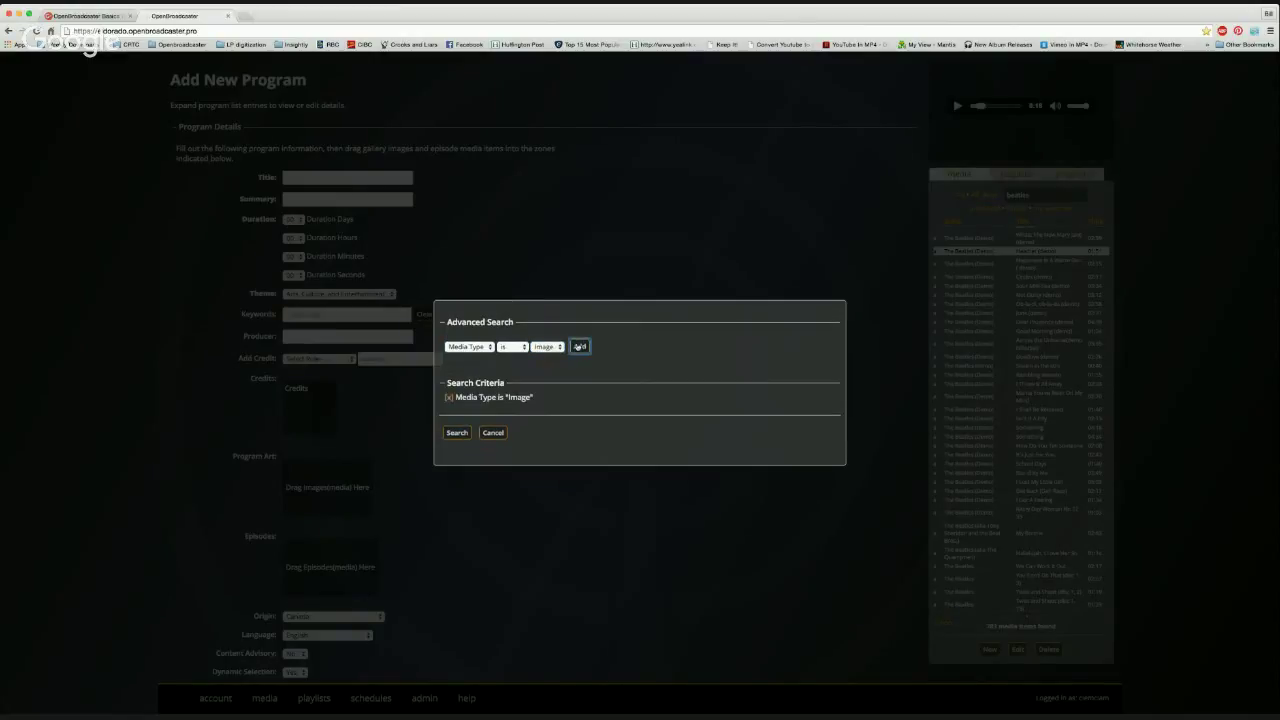
pyautogui.click(457, 433)
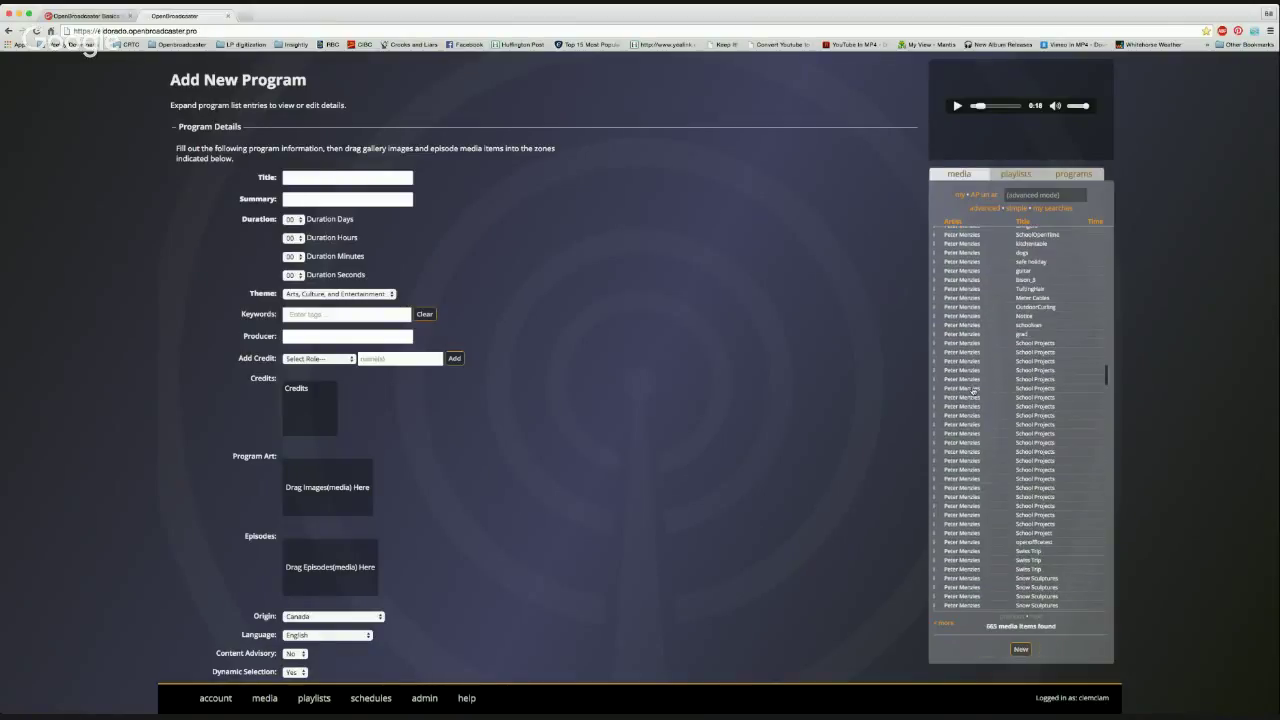
# Open the details of the image titled Belfast for editing and preview the image in the media player
pyautogui.scroll(5, 973, 392)
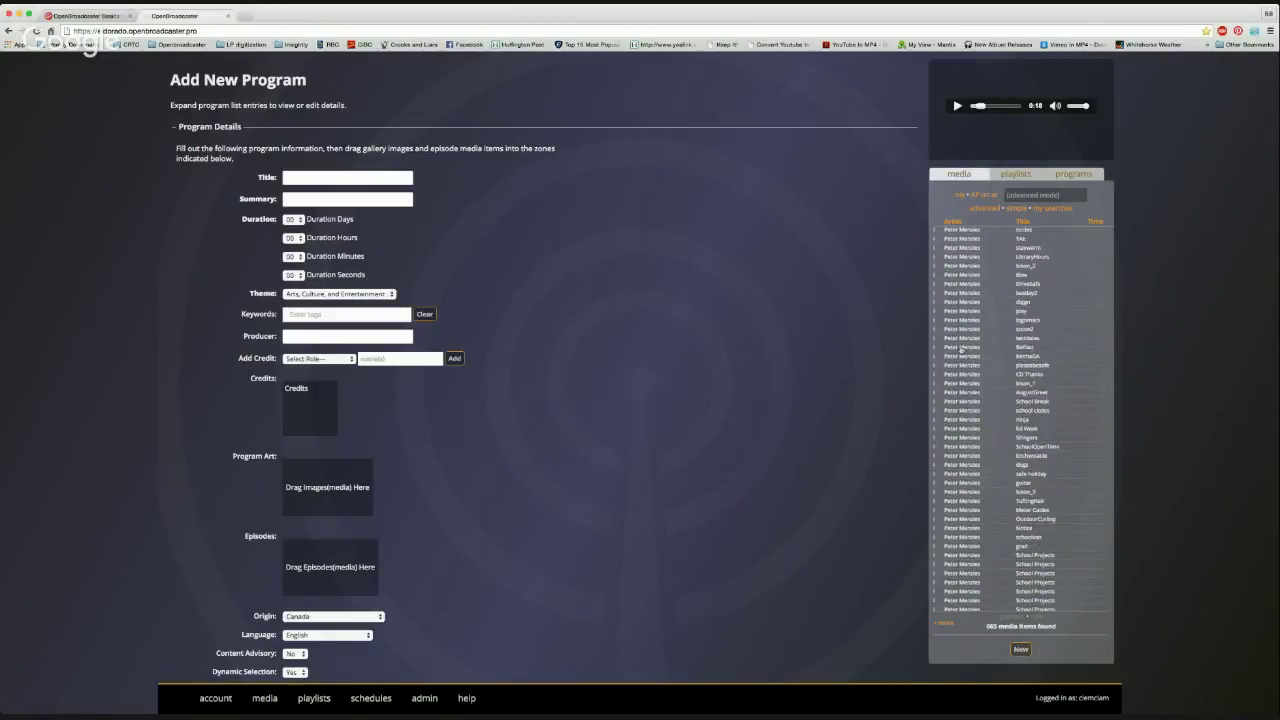
pyautogui.click(961, 347)
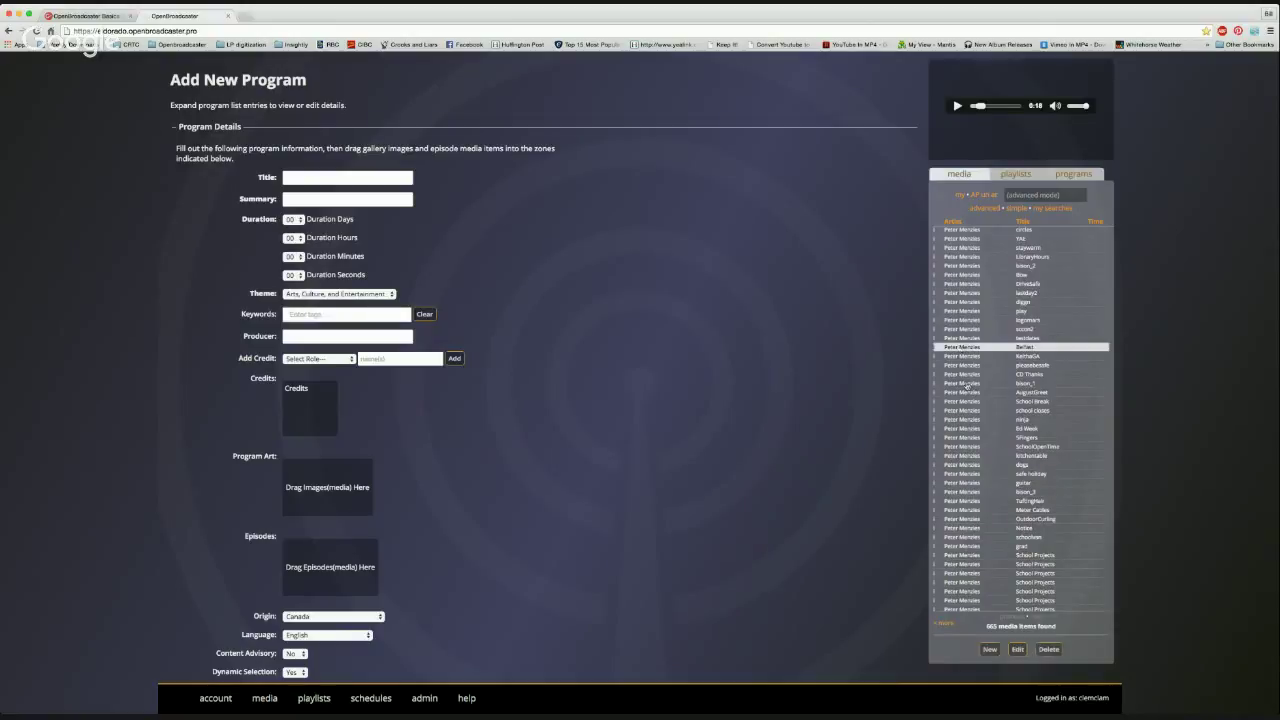
pyautogui.click(1017, 649)
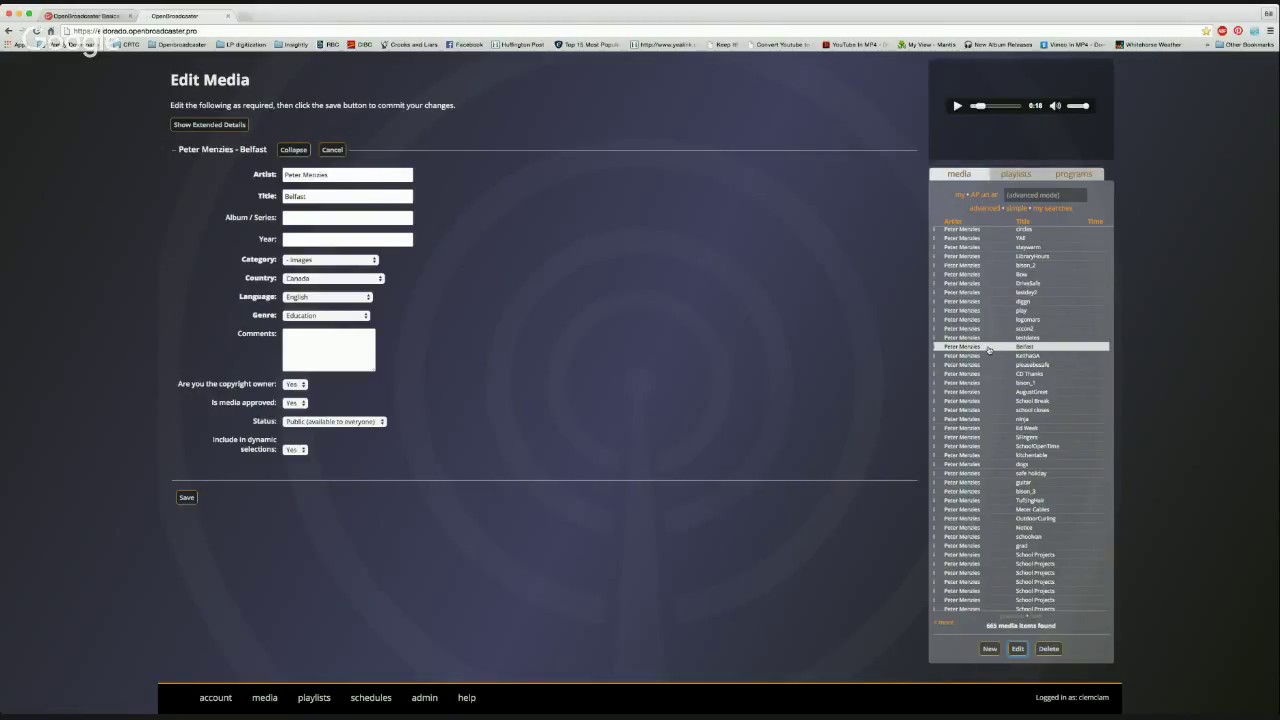
pyautogui.moveTo(989, 349); pyautogui.dragTo(1001, 111)
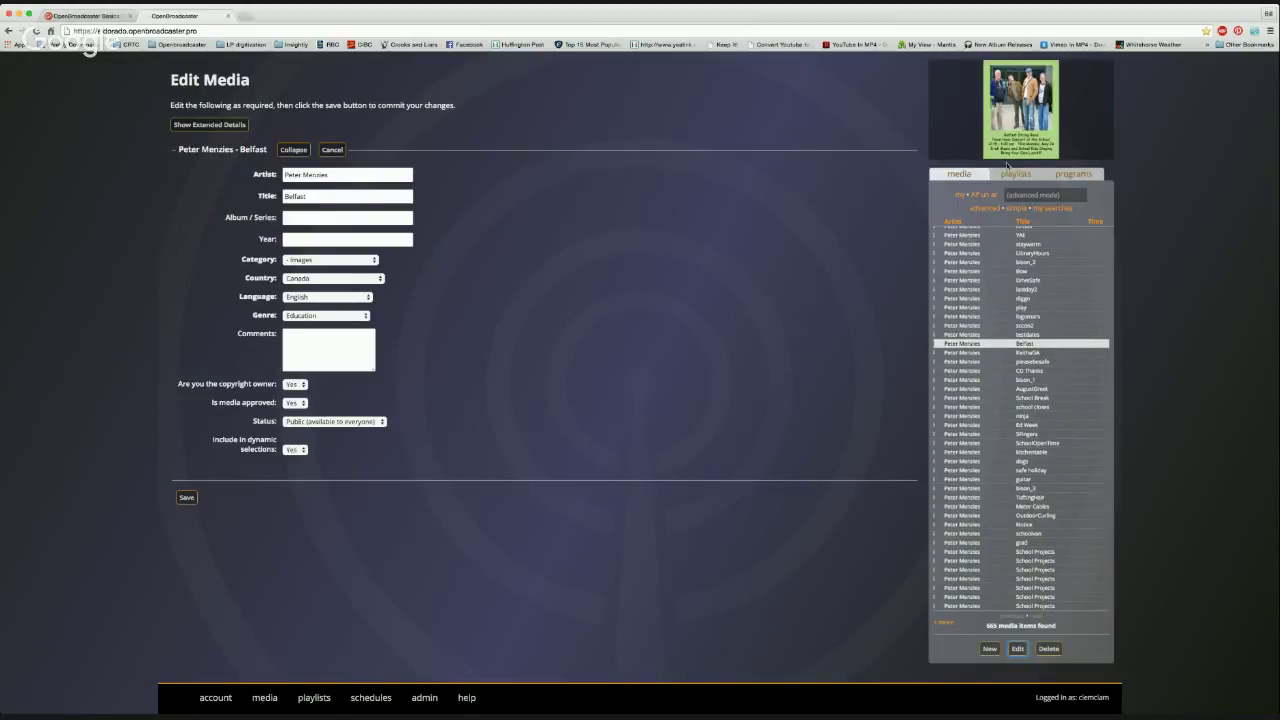
# Run an advanced media search with Media Type is "Video" as the only criterion, removing the "Image" criterion
pyautogui.scroll(5, 986, 457)
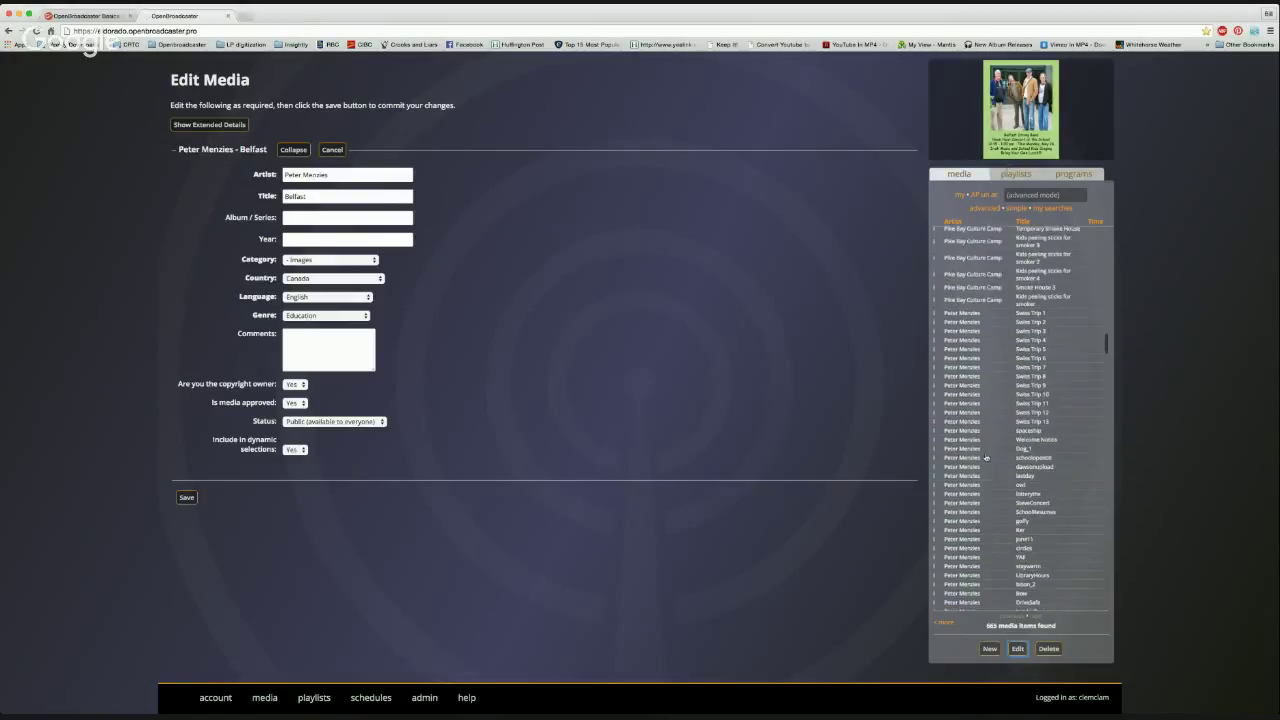
pyautogui.click(986, 208)
pyautogui.hotkey('shift', 'Tab')
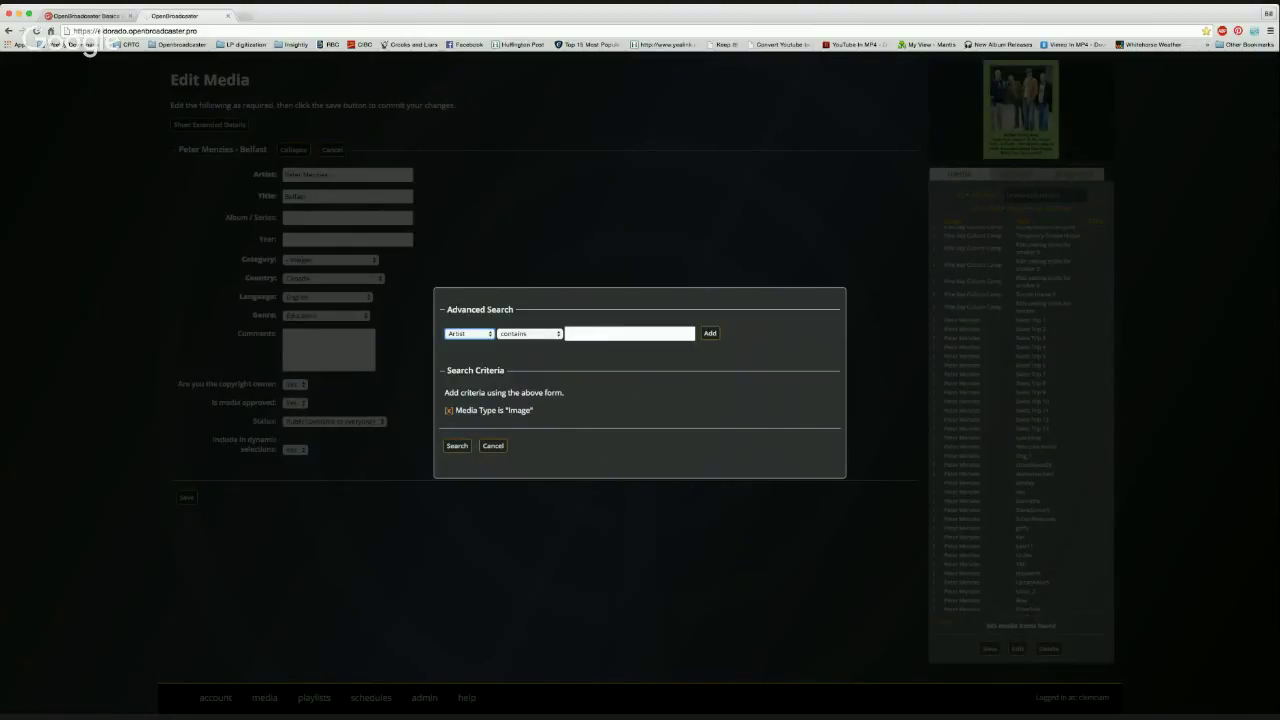
pyautogui.press('m')
pyautogui.press('Tab')
pyautogui.press('Tab')
pyautogui.press('v')
pyautogui.press('Tab')
pyautogui.press('Return')
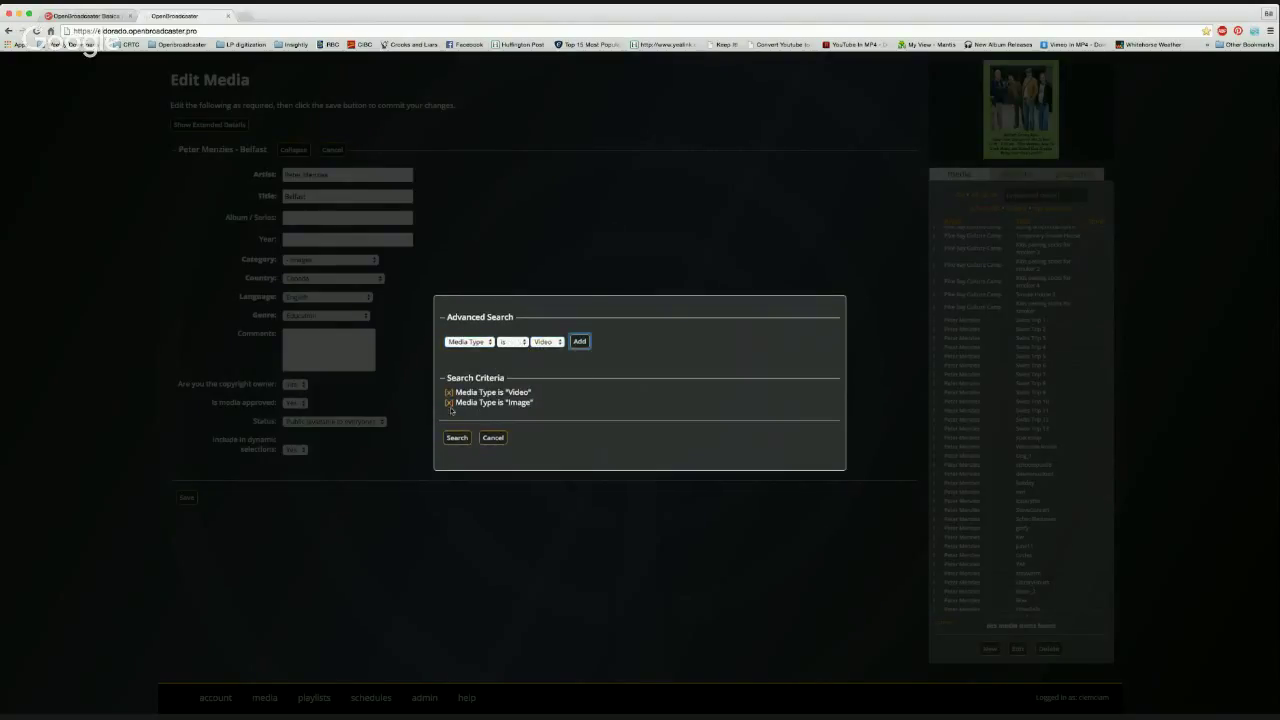
pyautogui.click(448, 402)
pyautogui.click(457, 434)
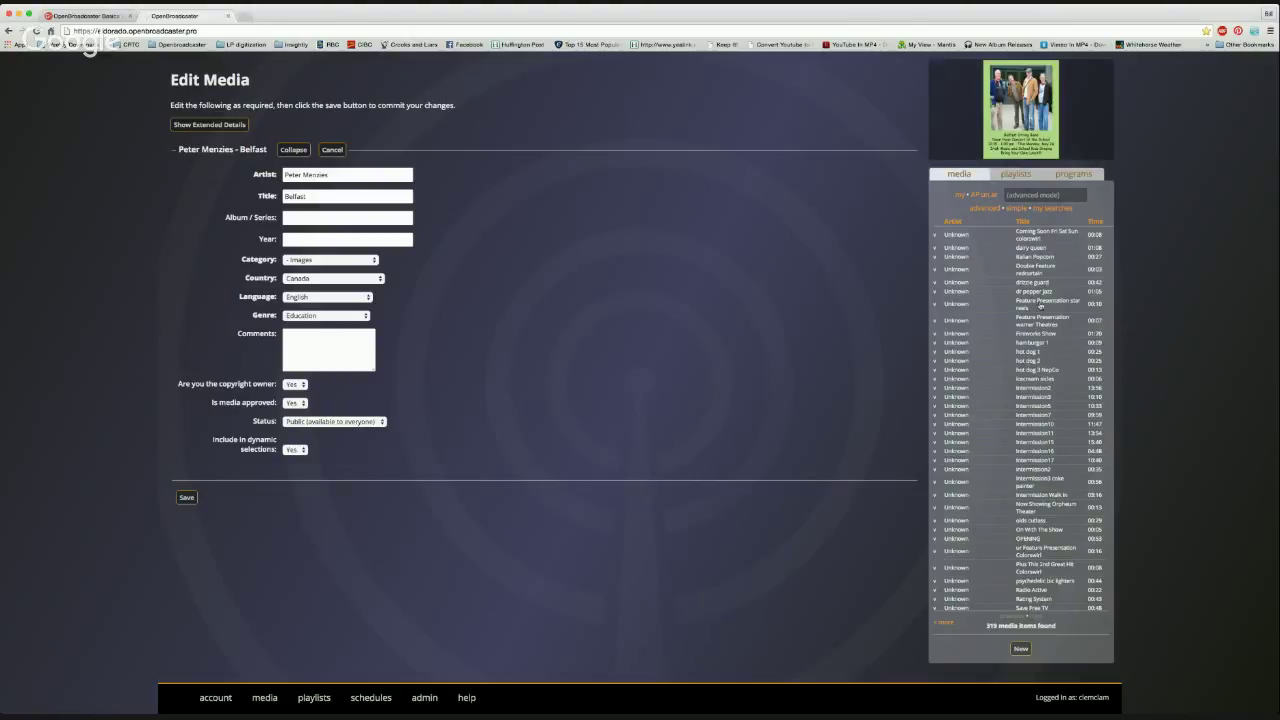
# Play the video "snackbar leprechan cartoon" from the search results in the media player, pause it and deselect it
pyautogui.scroll(-5, 999, 400)
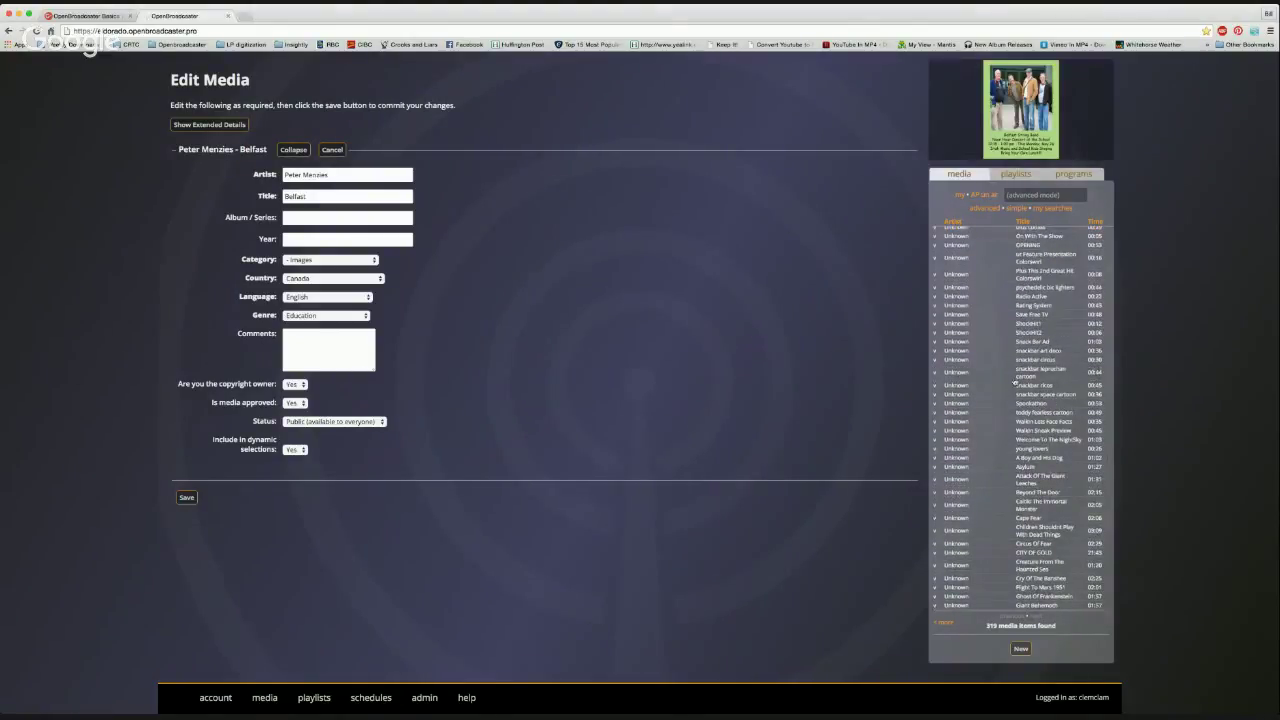
pyautogui.click(1015, 377)
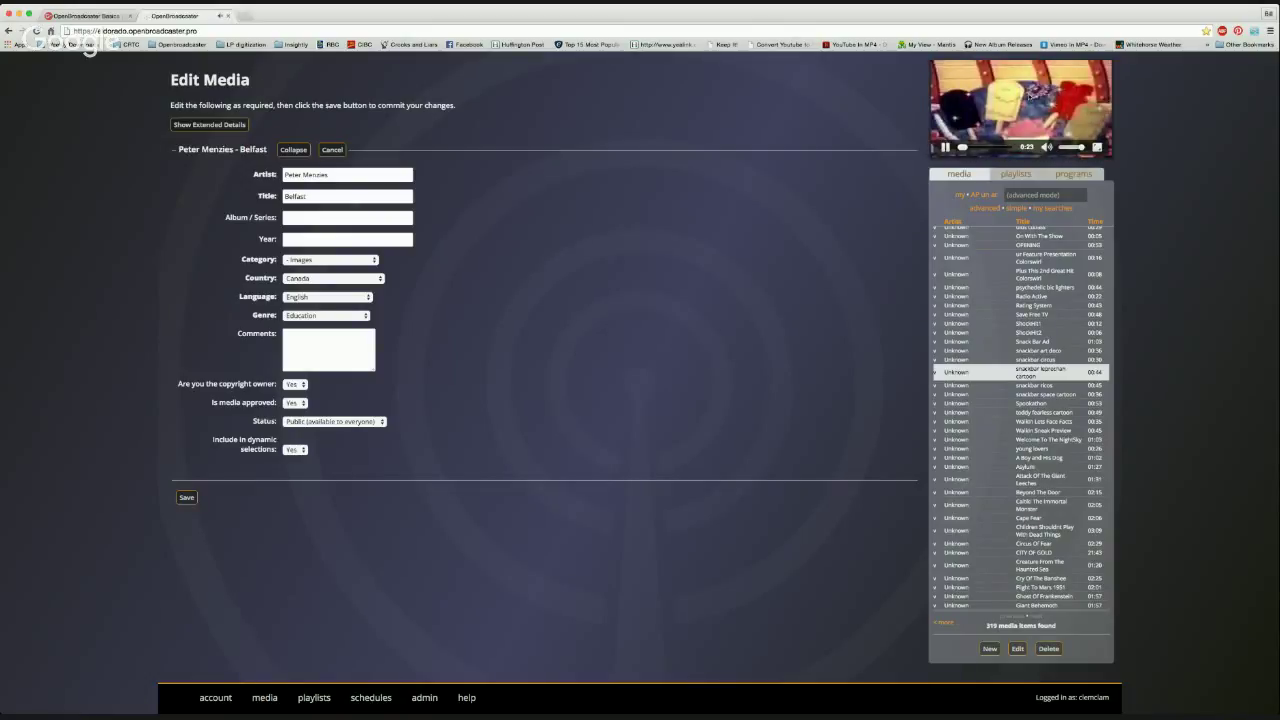
pyautogui.click(944, 147)
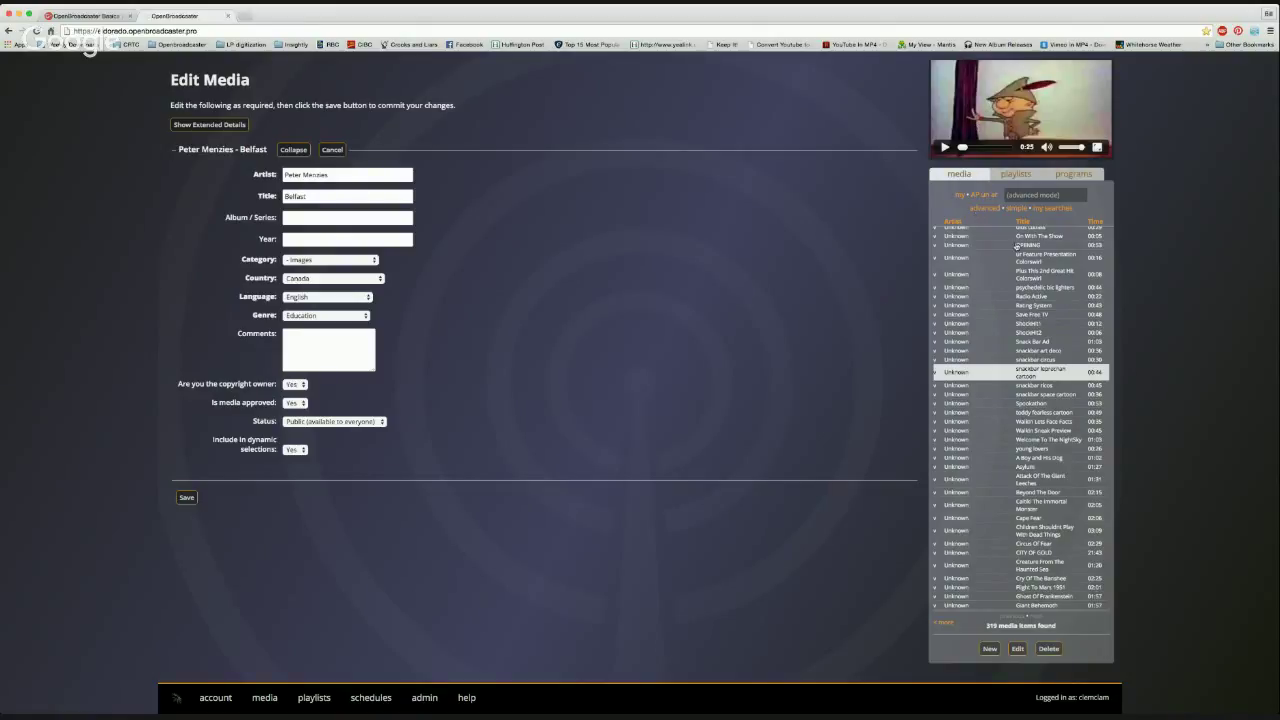
pyautogui.click(980, 176)
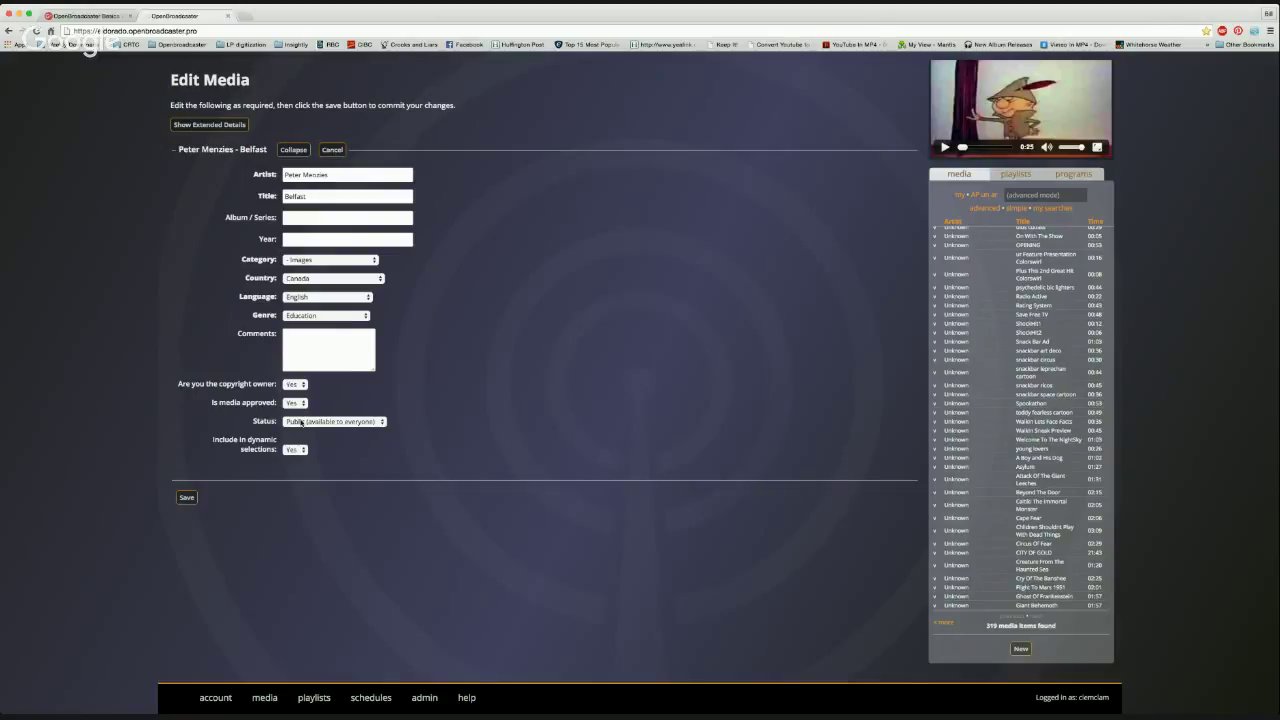
# Show the extended details of the Belfast image and mark Music, Lyrics and Artist as Canadian Content (MAPL)
pyautogui.click(209, 124)
pyautogui.scroll(-2, 167, 363)
pyautogui.scroll(-3, 167, 363)
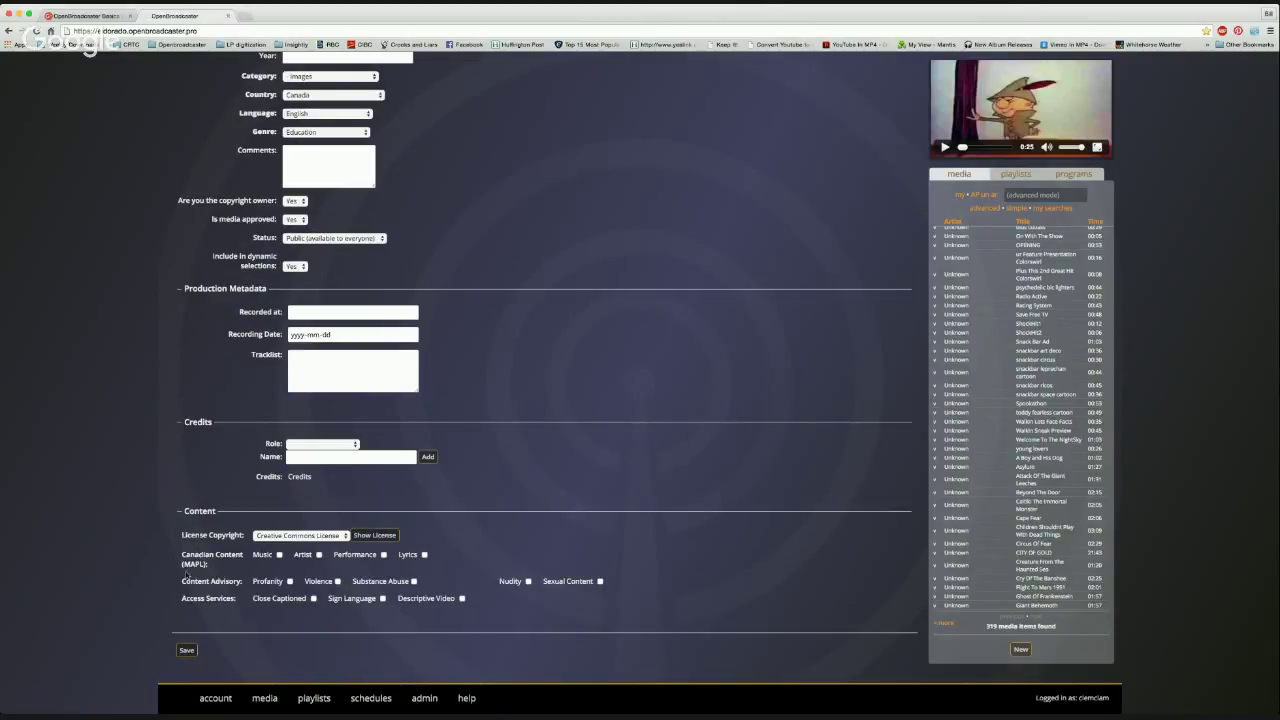
pyautogui.click(279, 555)
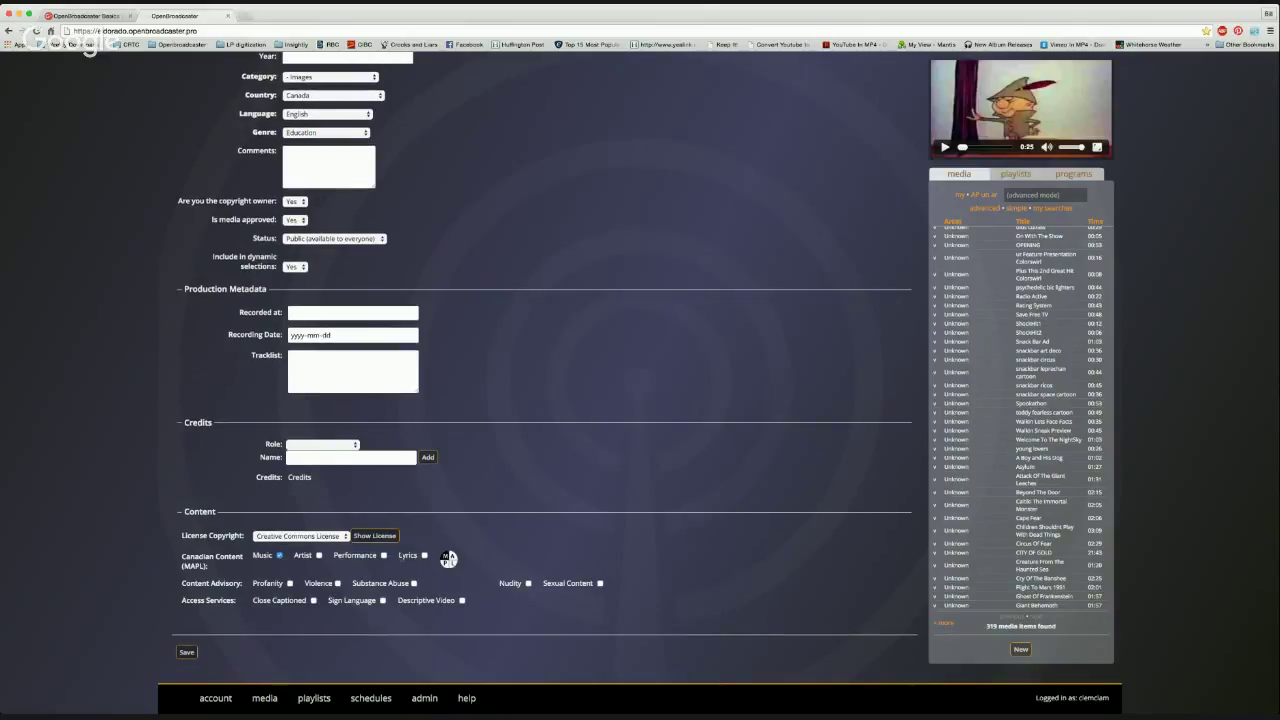
pyautogui.click(424, 556)
pyautogui.click(319, 555)
# Examine the license copyright and credit role choices, and look over the rest of the Belfast image's extended metadata
pyautogui.click(336, 538)
pyautogui.click(345, 445)
pyautogui.scroll(4, 559, 121)
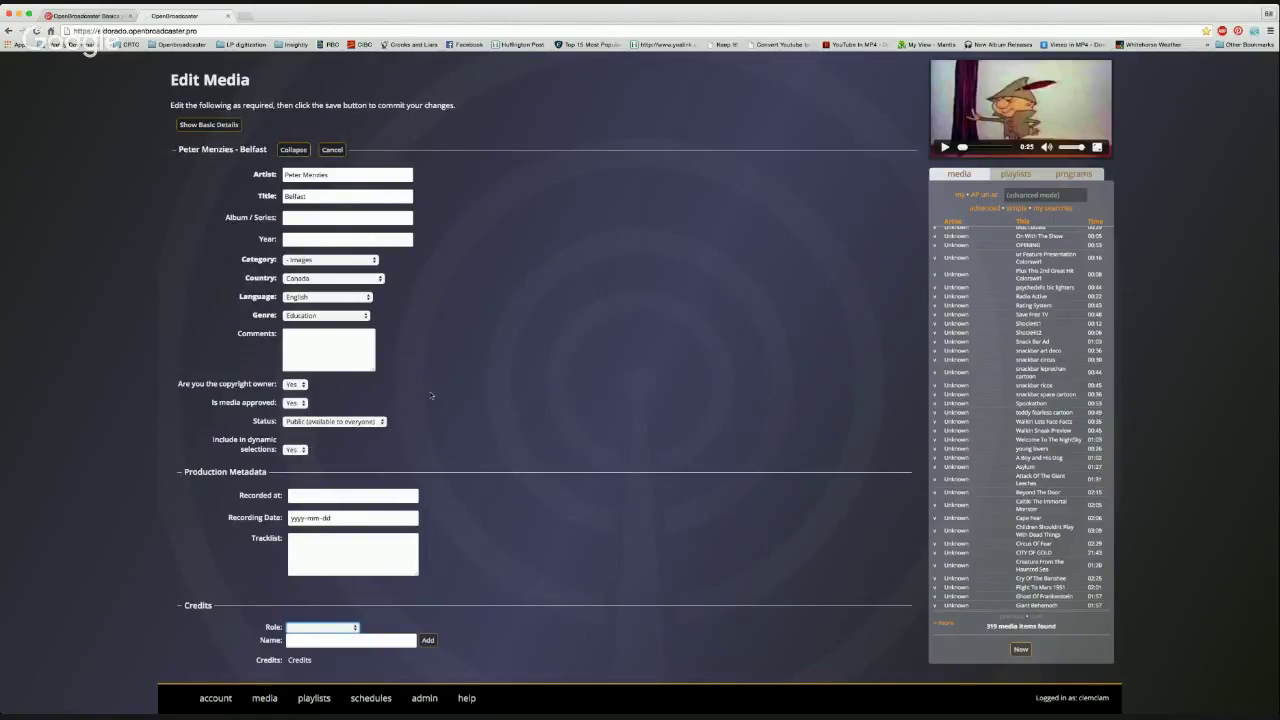
pyautogui.scroll(-4, 534, 357)
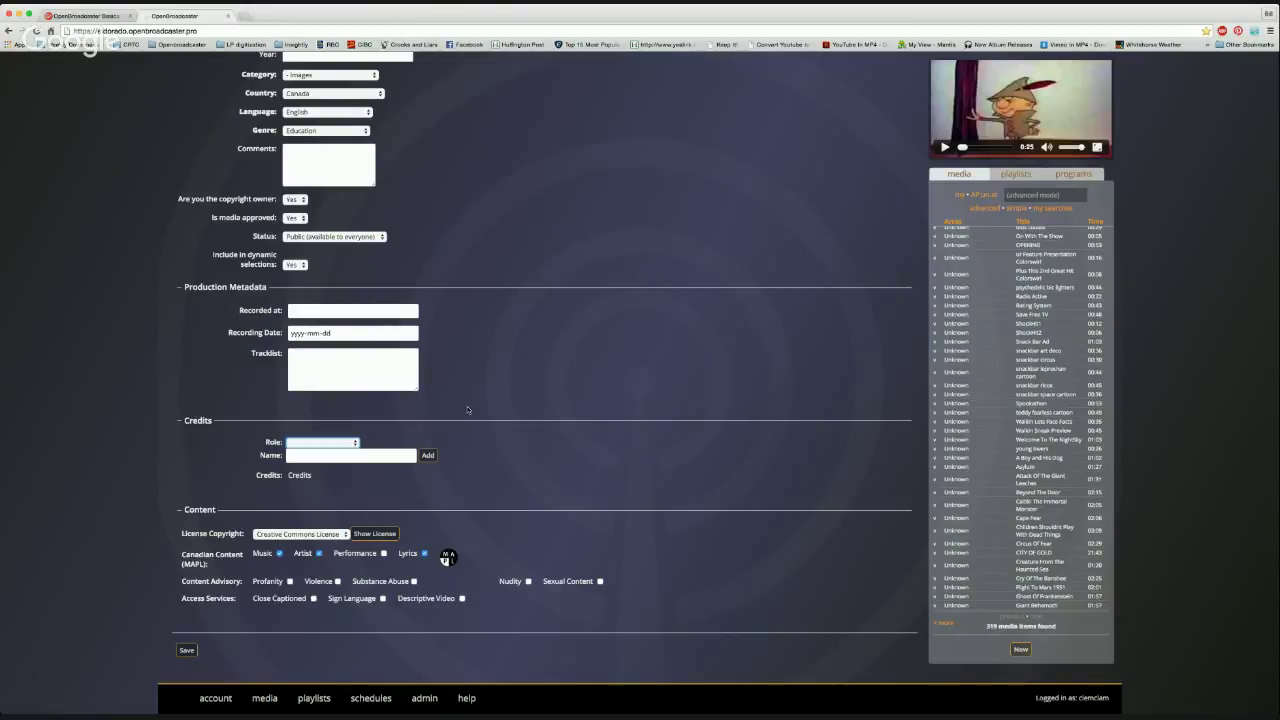
pyautogui.scroll(4, 277, 660)
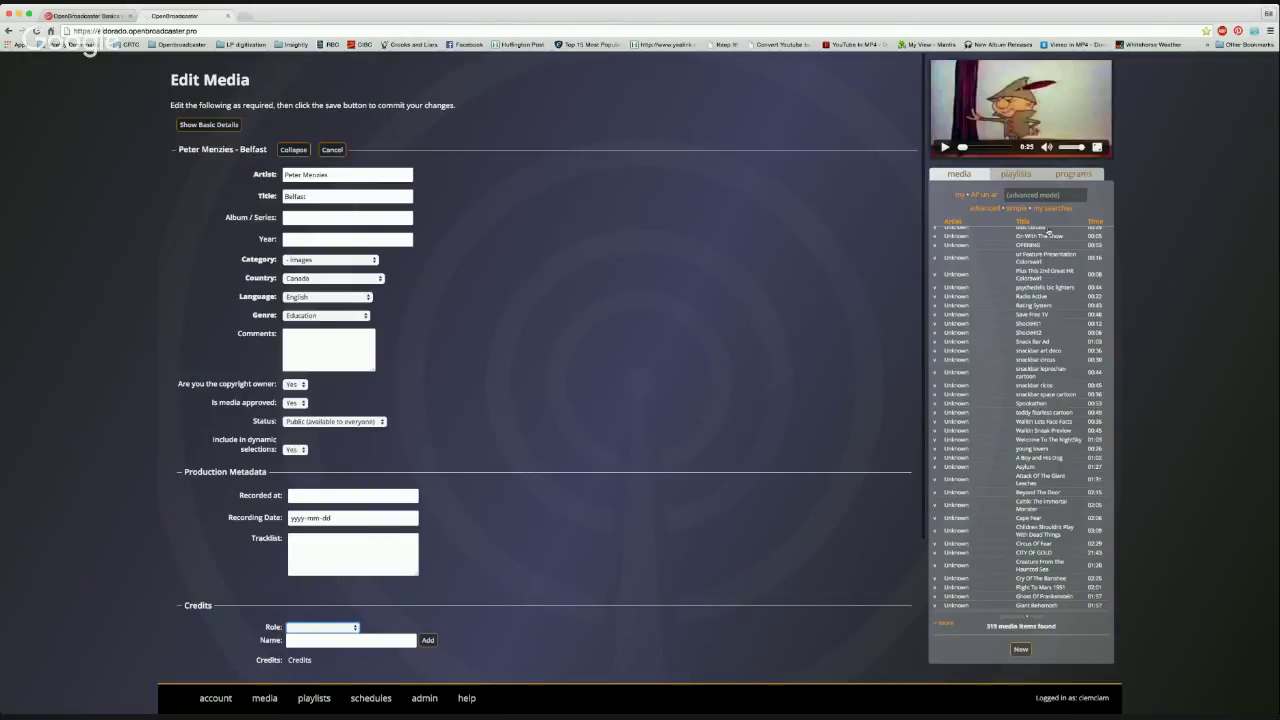
pyautogui.click(585, 499)
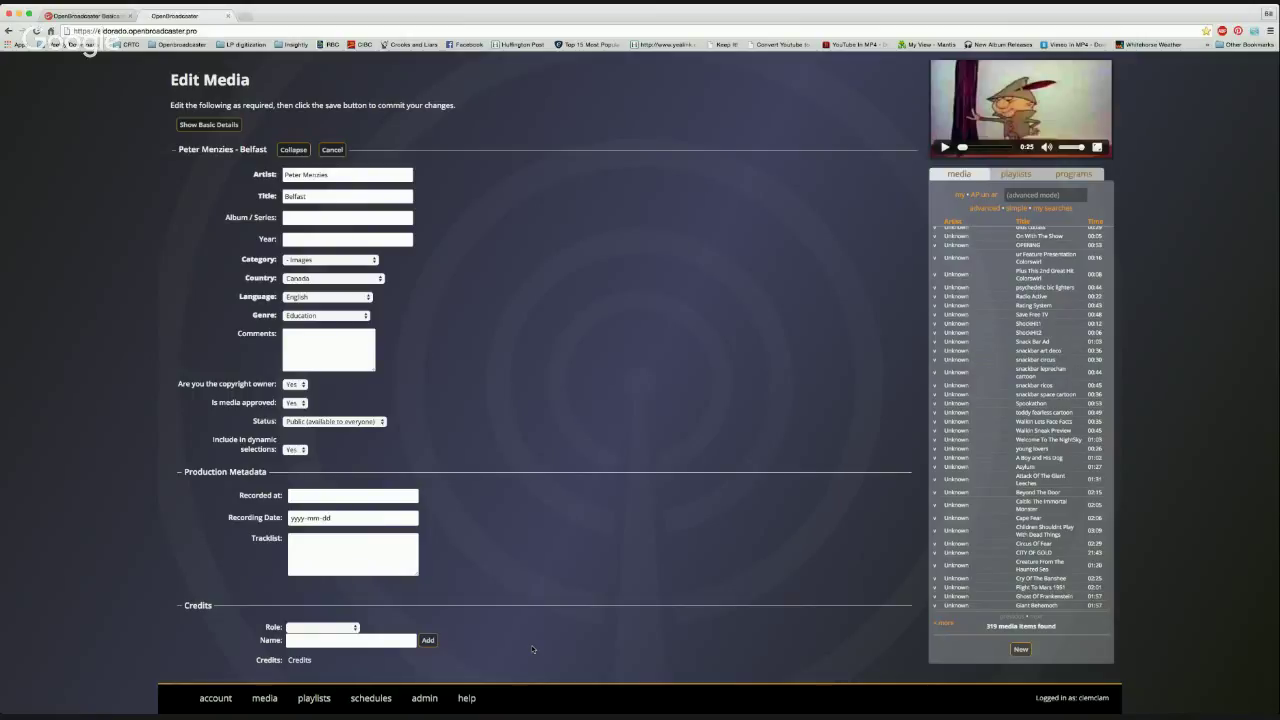
# Open the account options
pyautogui.click(205, 700)
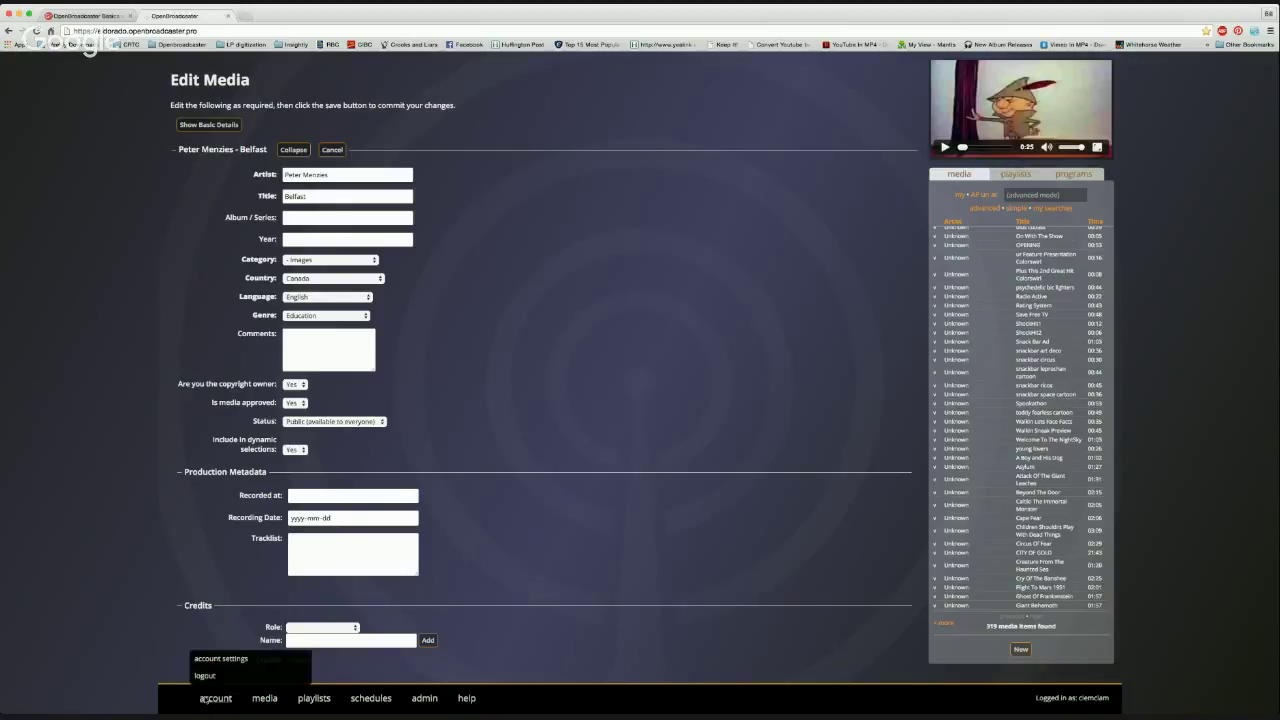